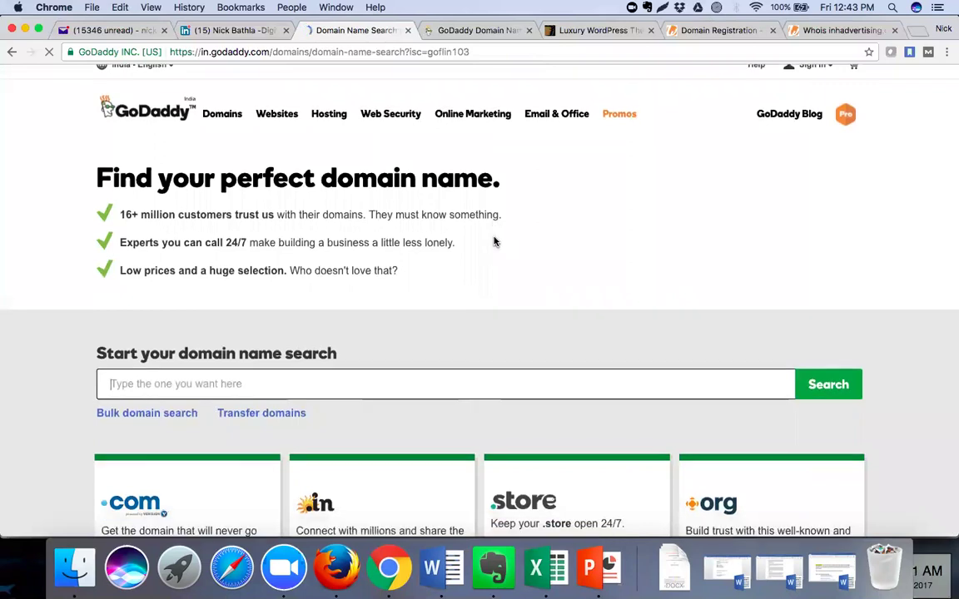
- Scroll through the cart showing digital-marketing-training-online.com and the rejected GOFLIN103 promo code
scroll(494, 242, down, 10)
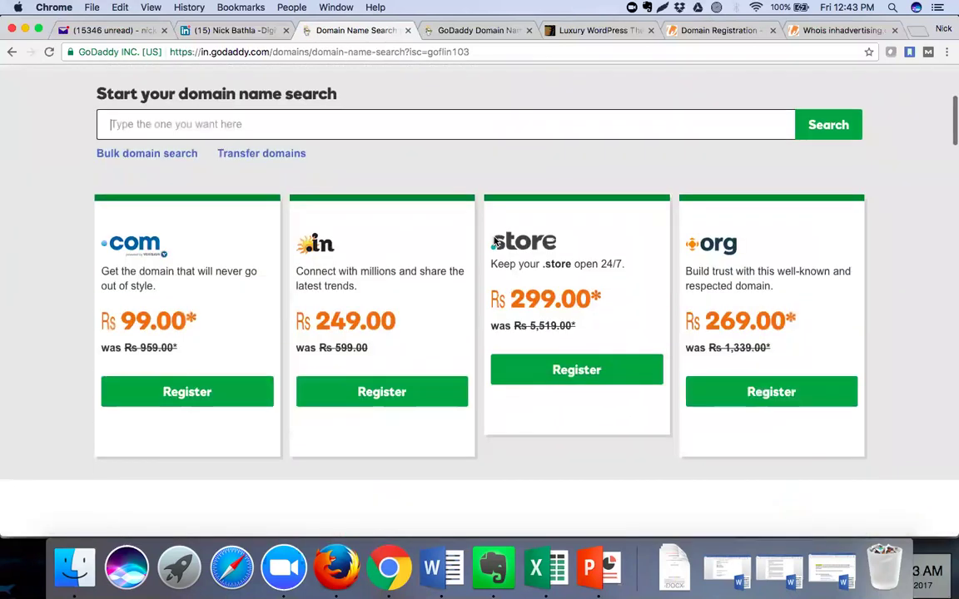
scroll(493, 241, down, 10)
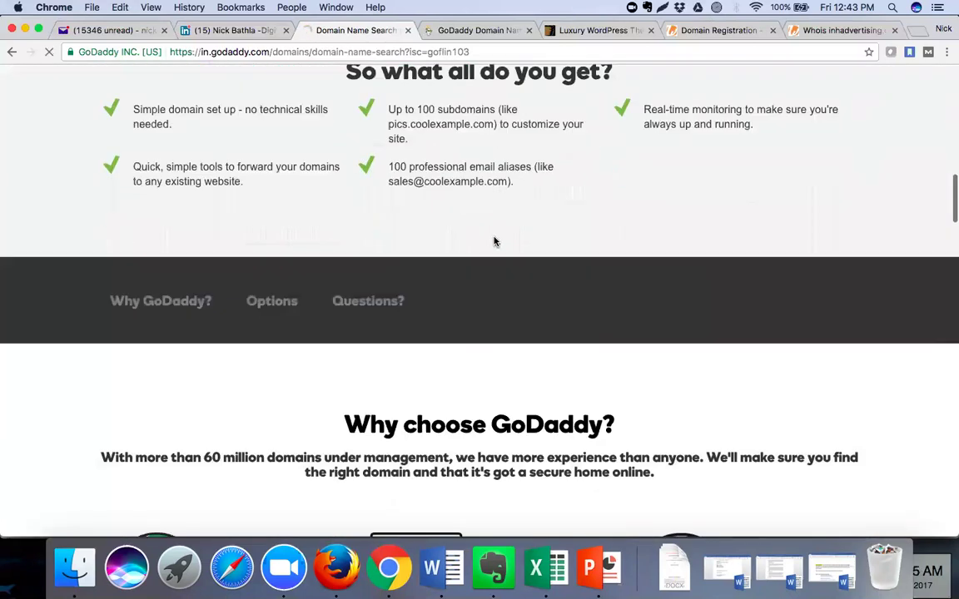
scroll(493, 242, down, 5)
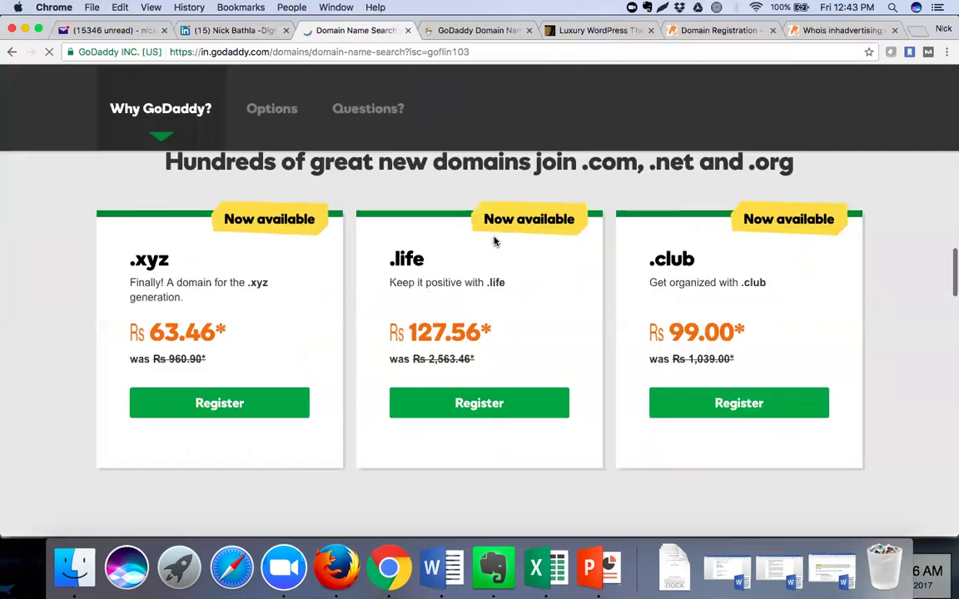
scroll(493, 242, up, 5)
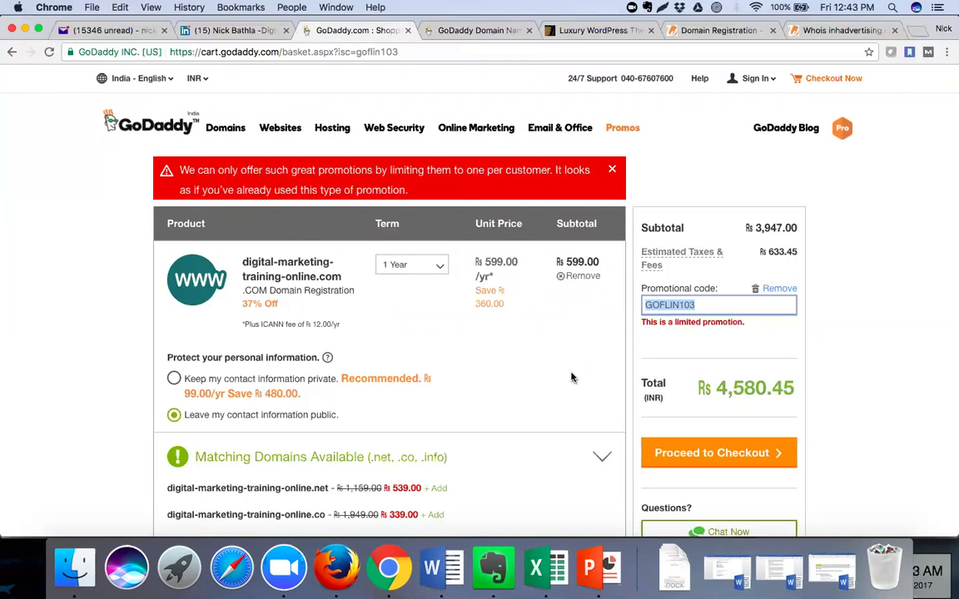
- Set luxuryrose.online to a 1-year term, dropping the cart total to ₹830.30
click(308, 273)
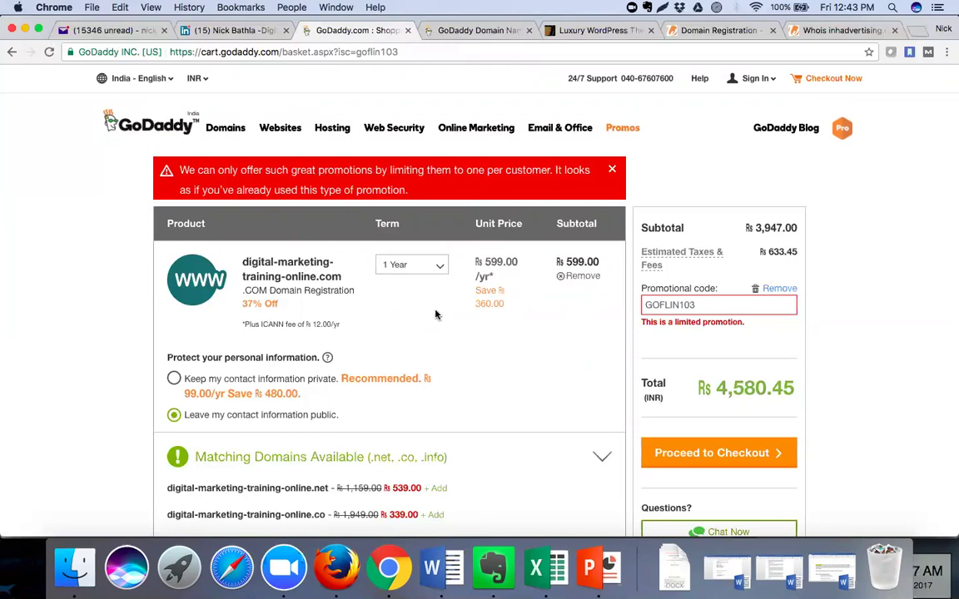
scroll(437, 315, down, 5)
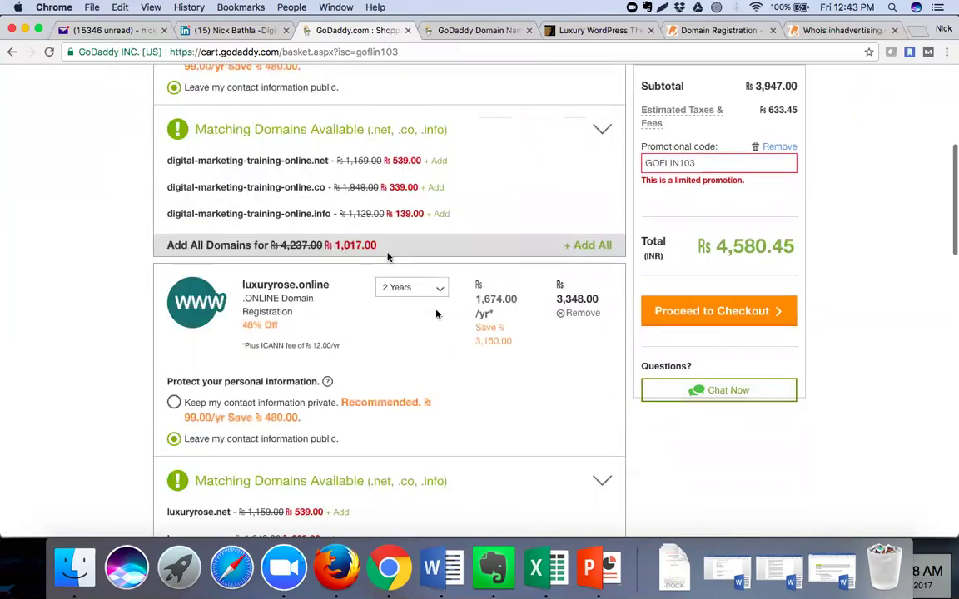
scroll(433, 232, down, 1)
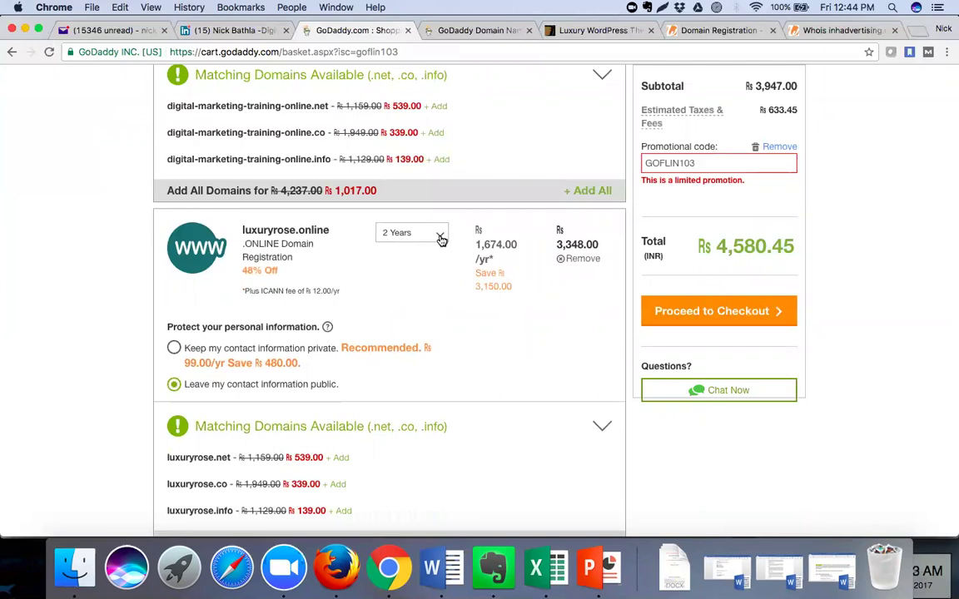
click(441, 239)
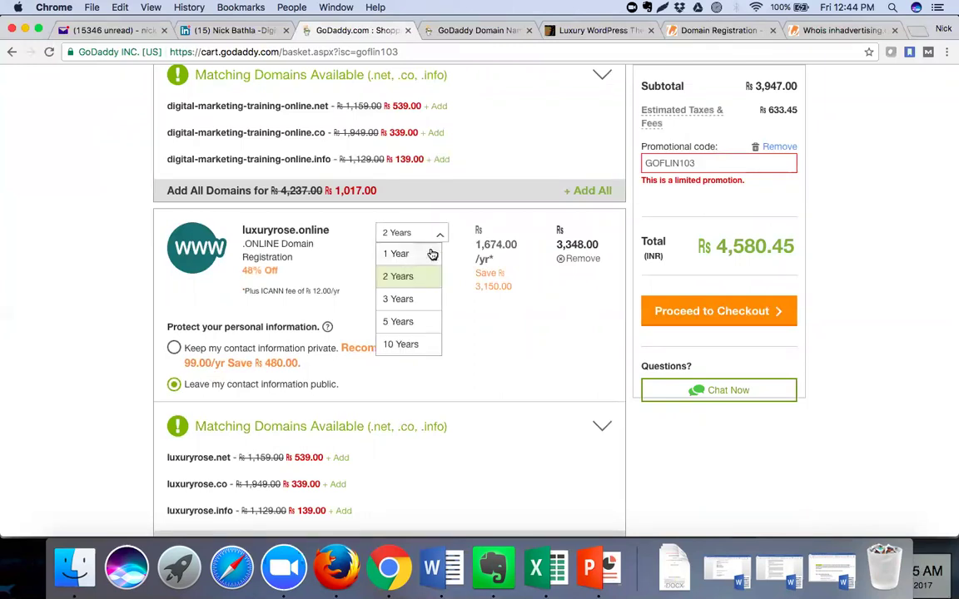
click(432, 253)
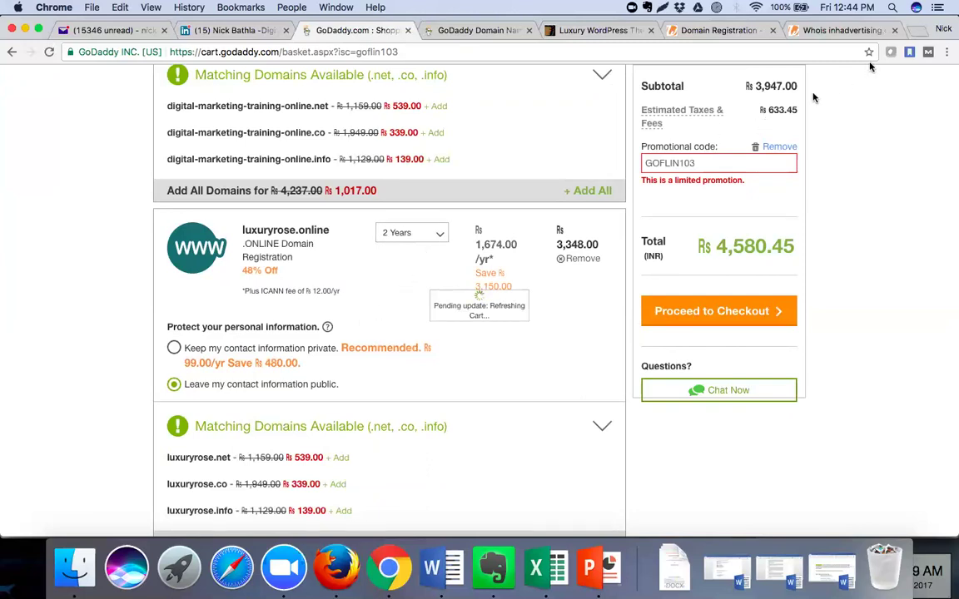
click(946, 52)
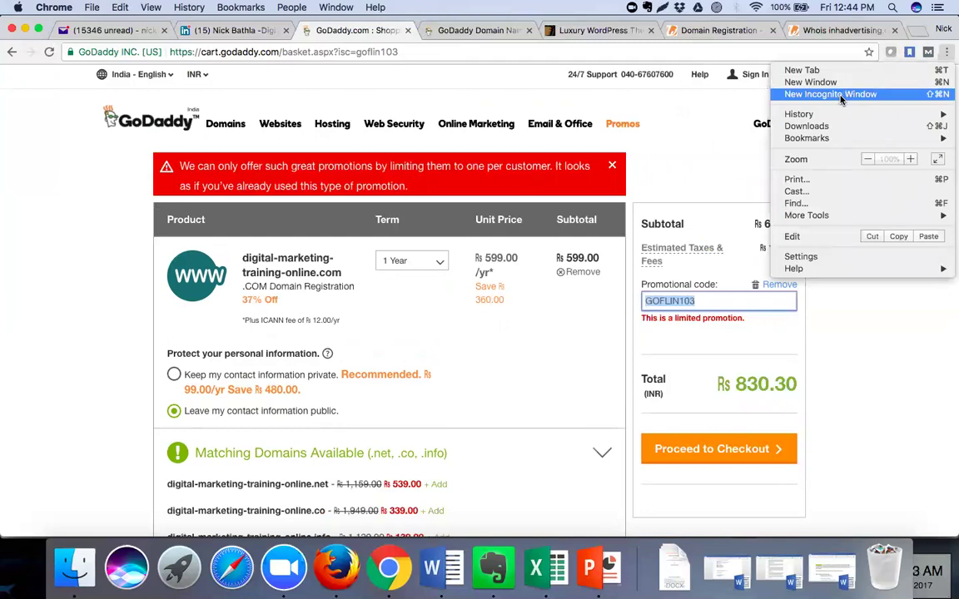
click(76, 152)
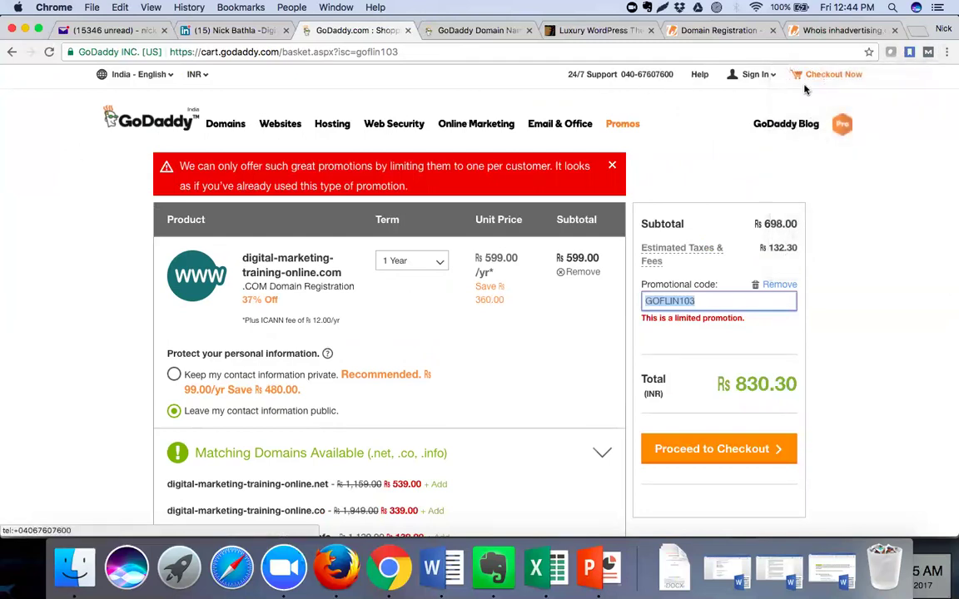
- Open a new Chrome incognito window, then minimize it to return to the cart
click(947, 56)
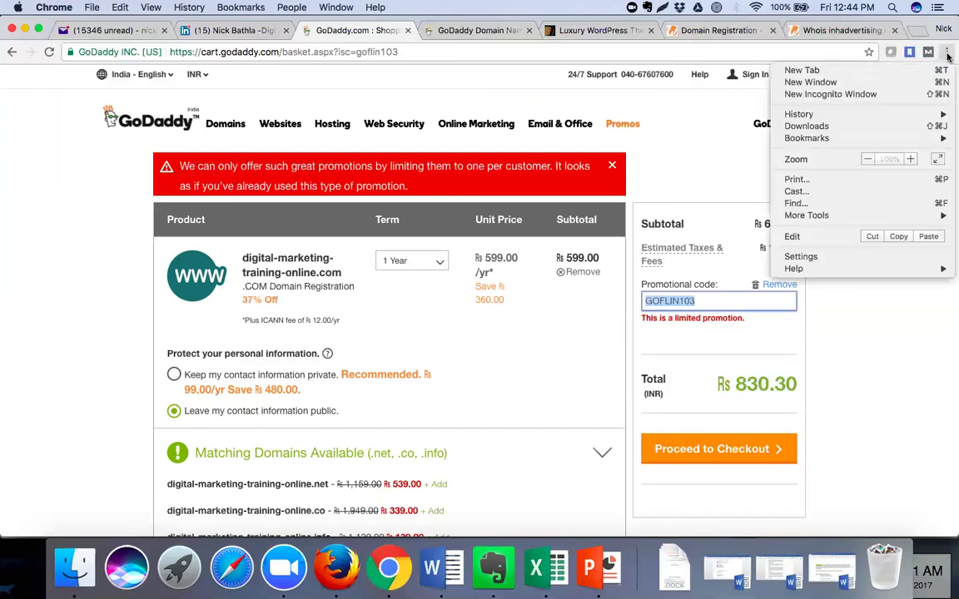
click(887, 96)
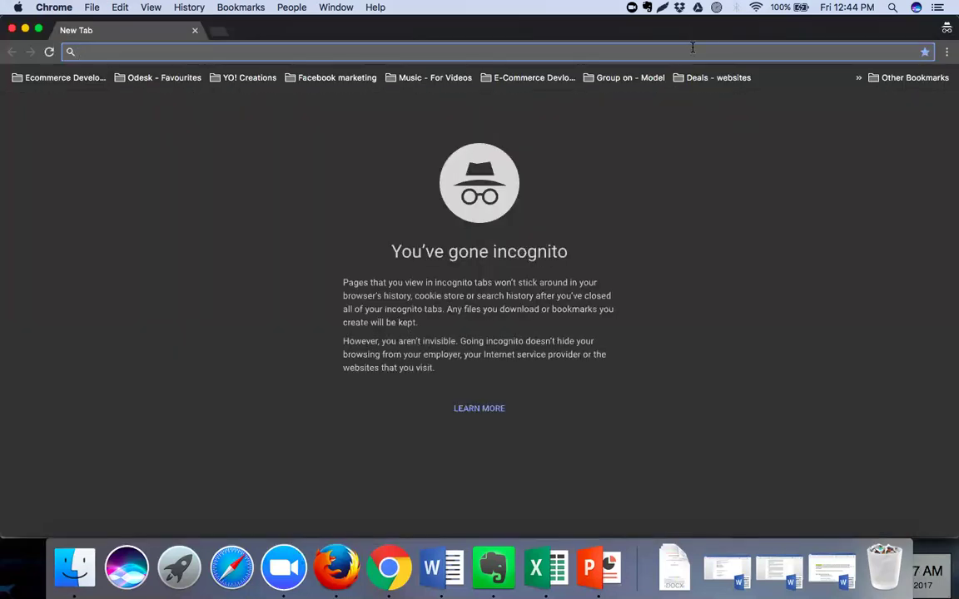
key(super+Tab)
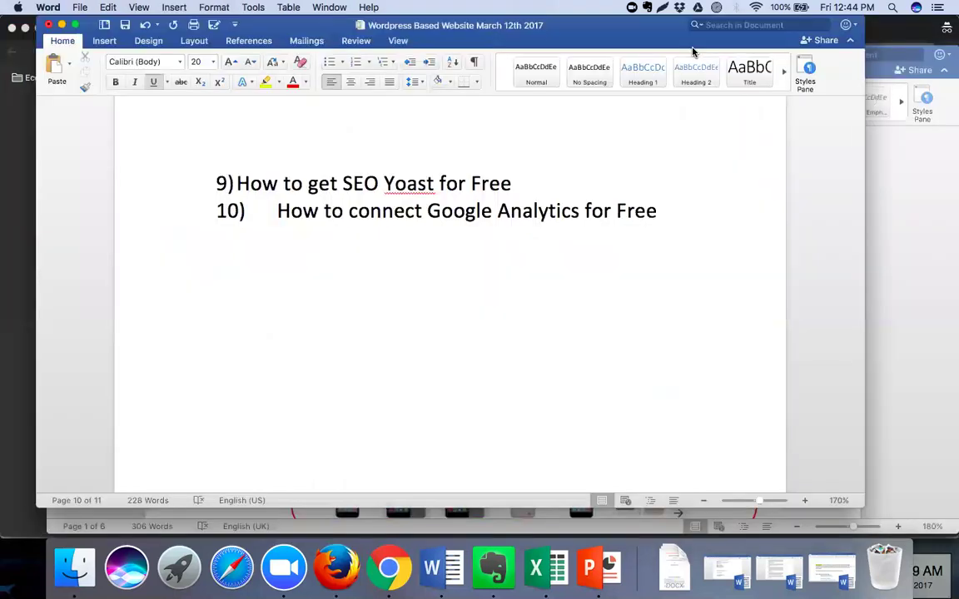
key(super+Tab)
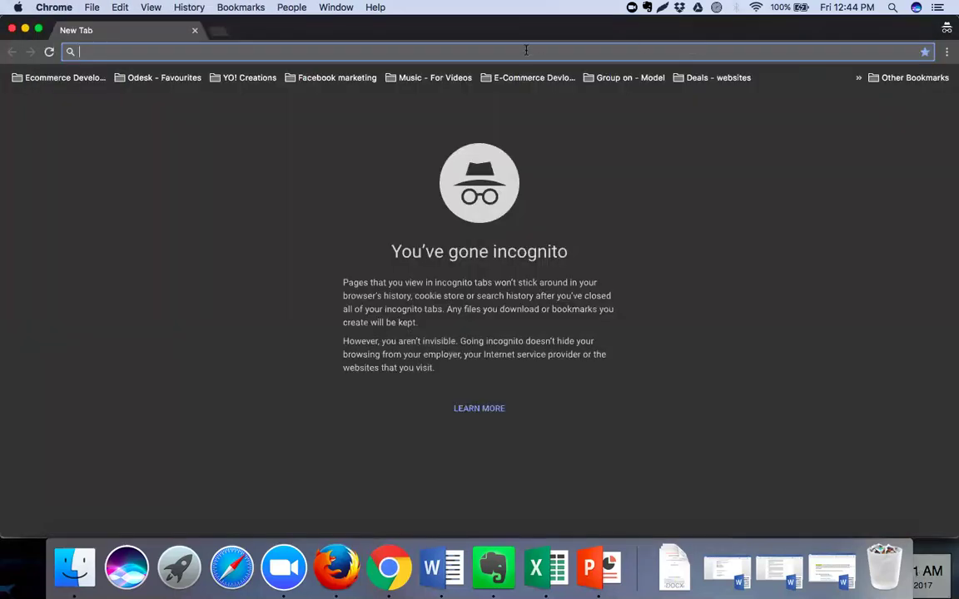
click(26, 30)
- Select the domain name luxuryrose.online in the cart and bring the incognito window back
scroll(72, 257, down, 6)
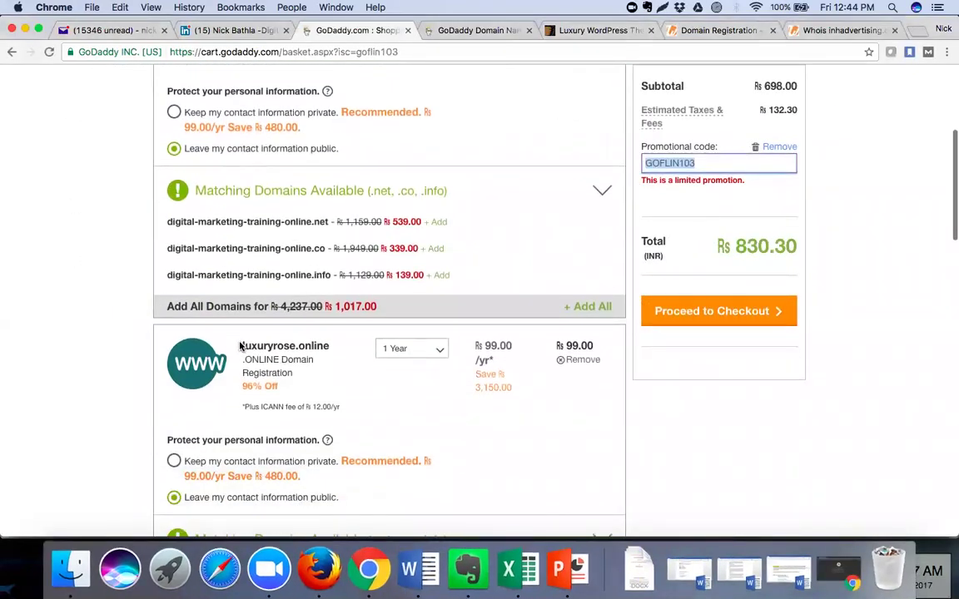
drag(241, 348, 331, 347)
key(super+c)
key(super+Tab)
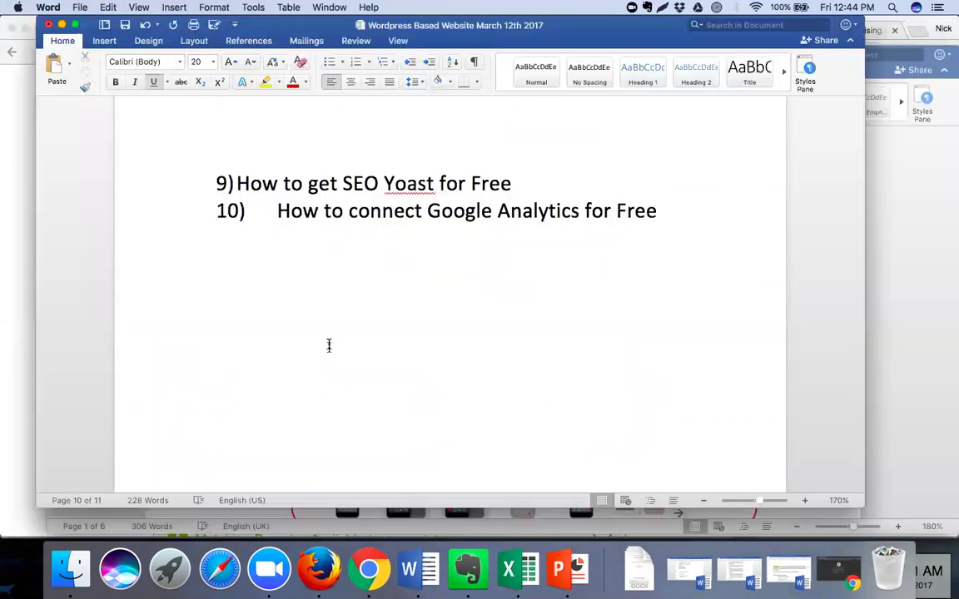
click(10, 154)
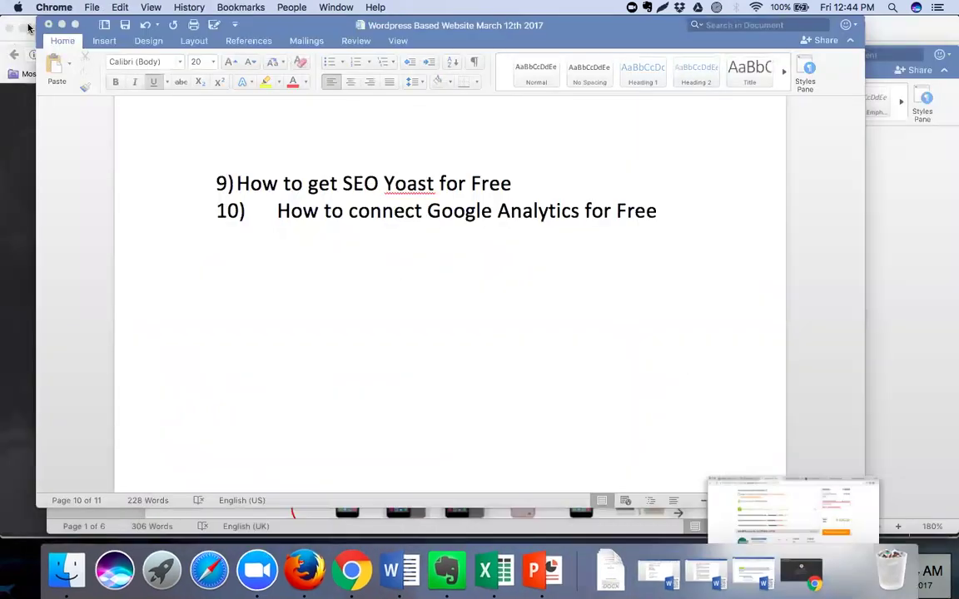
click(24, 28)
click(796, 572)
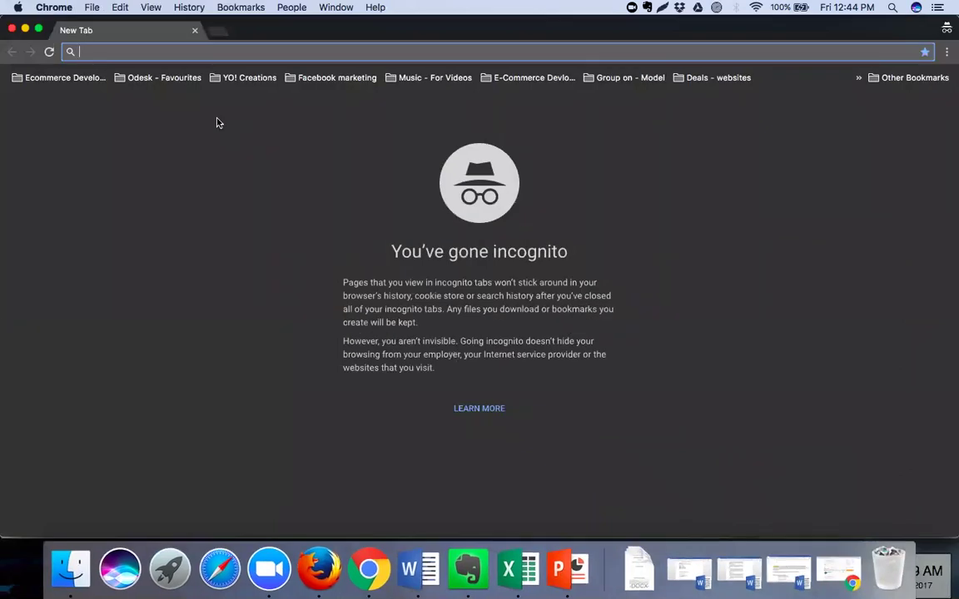
- Load godaddy.com in the incognito window and paste luxuryrose.online into its domain search
text(godaddy.co)
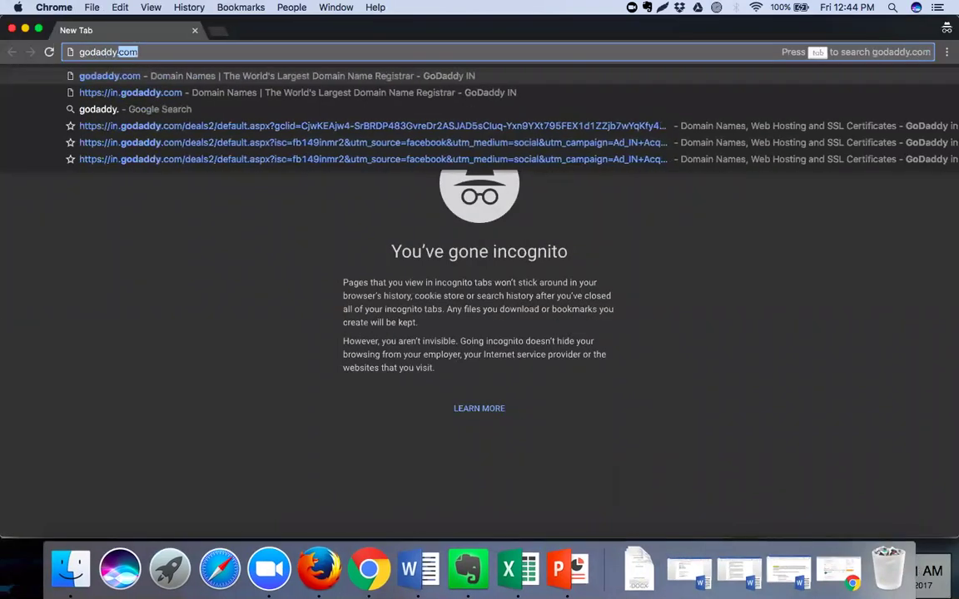
text(m)
key(Return)
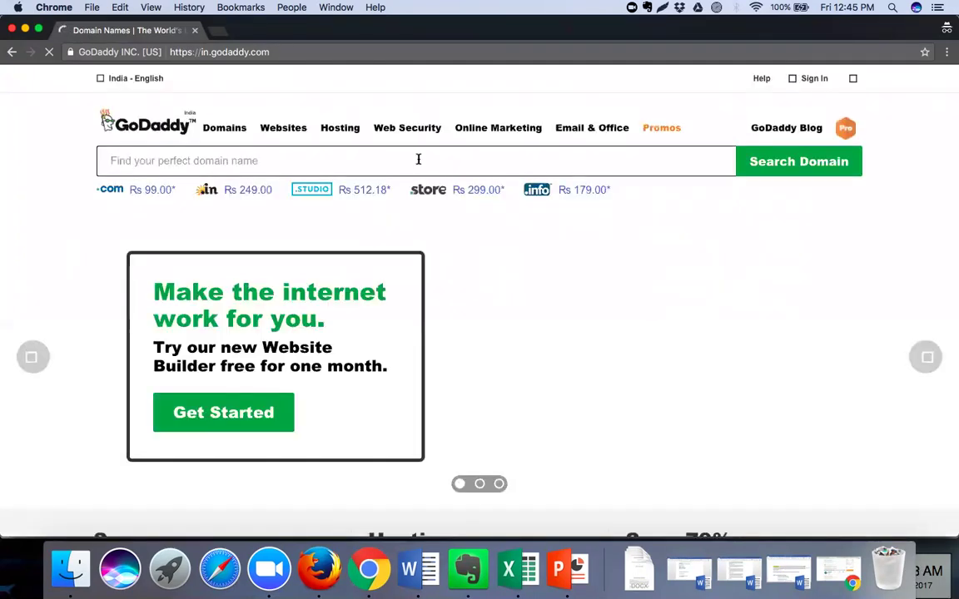
key(super+v)
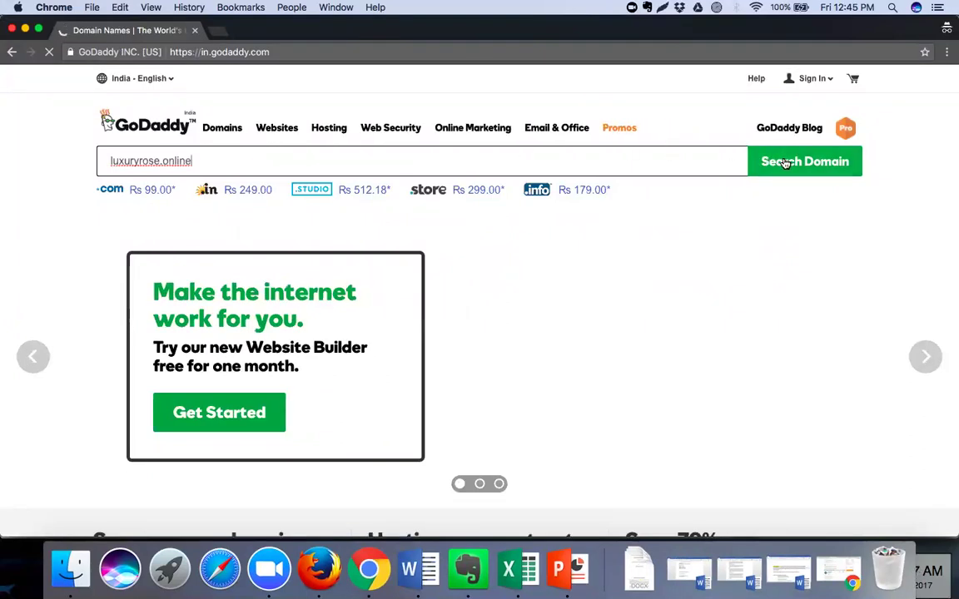
click(215, 30)
- Google 'buy domain for less' in a second incognito tab beside the GoDaddy tab
text(buy )
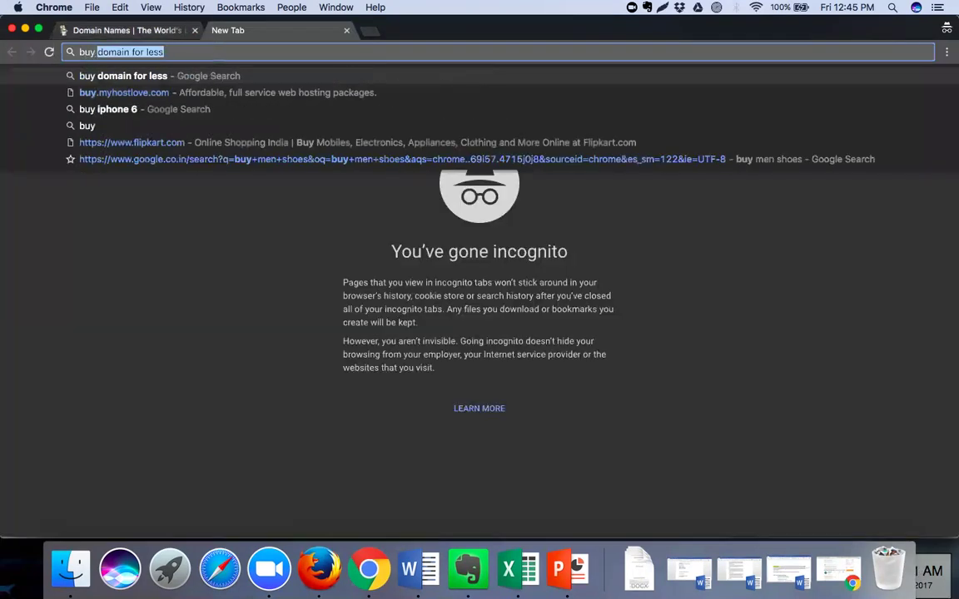
text(domain for le)
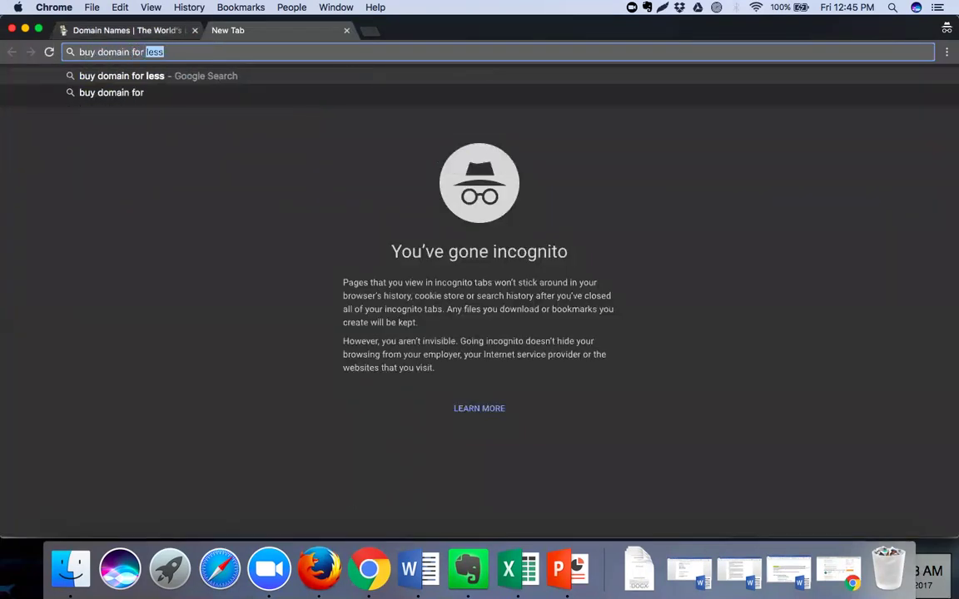
text(ss)
key(Return)
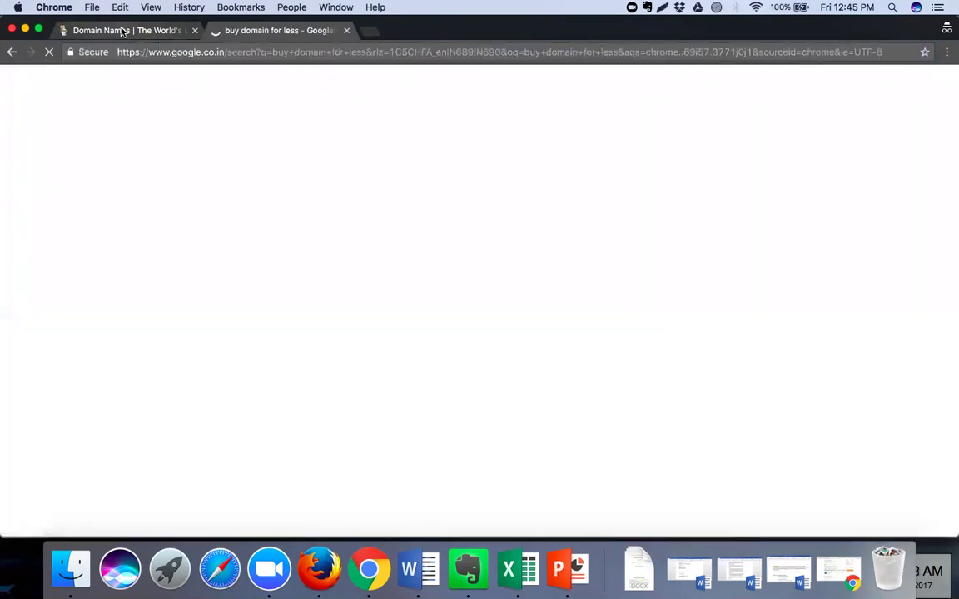
click(123, 31)
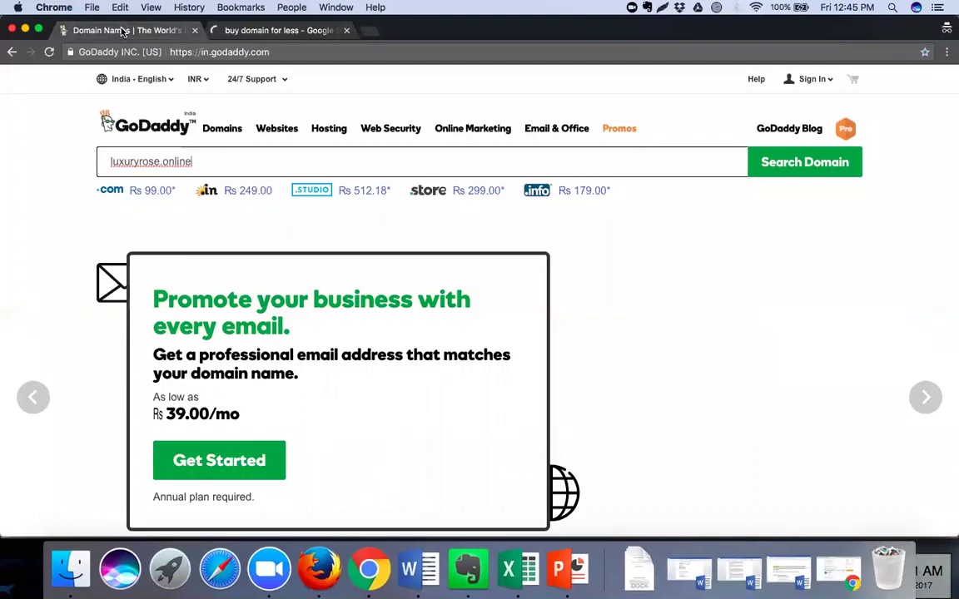
click(268, 31)
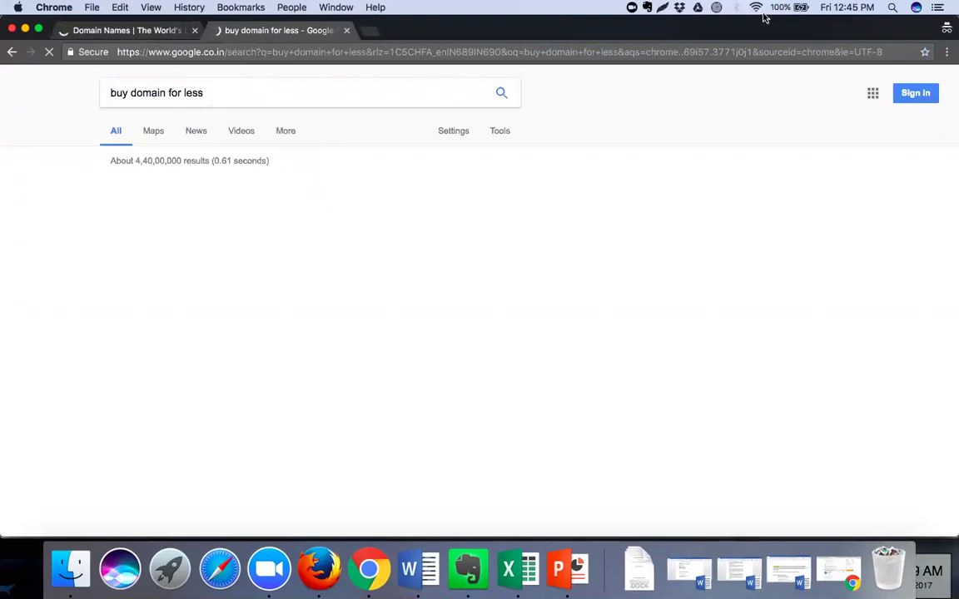
- Follow the 'Domain Sale at GoDaddy' ad to GoDaddy India's Rs 99.00 .com offer page
click(946, 53)
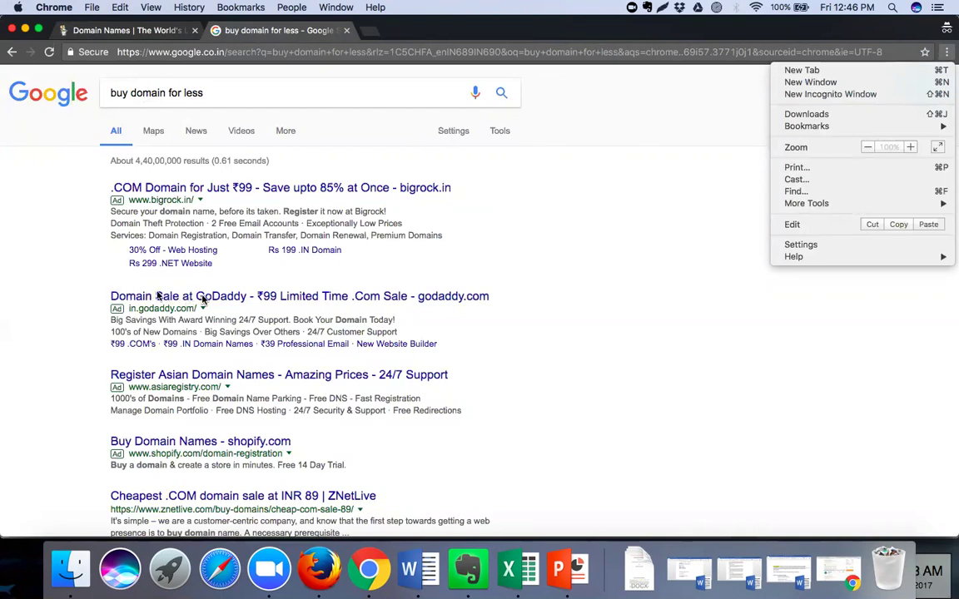
click(38, 244)
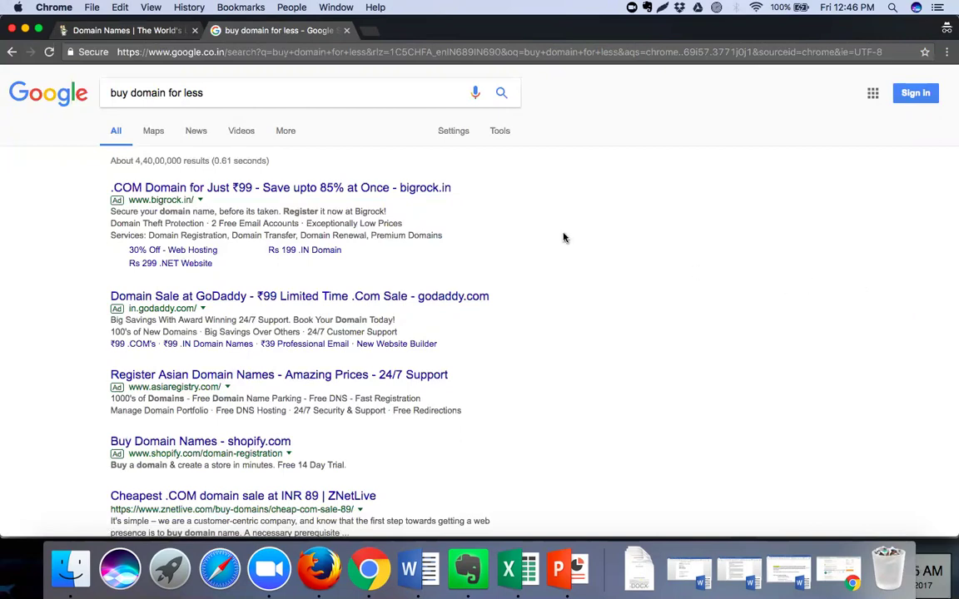
click(430, 303)
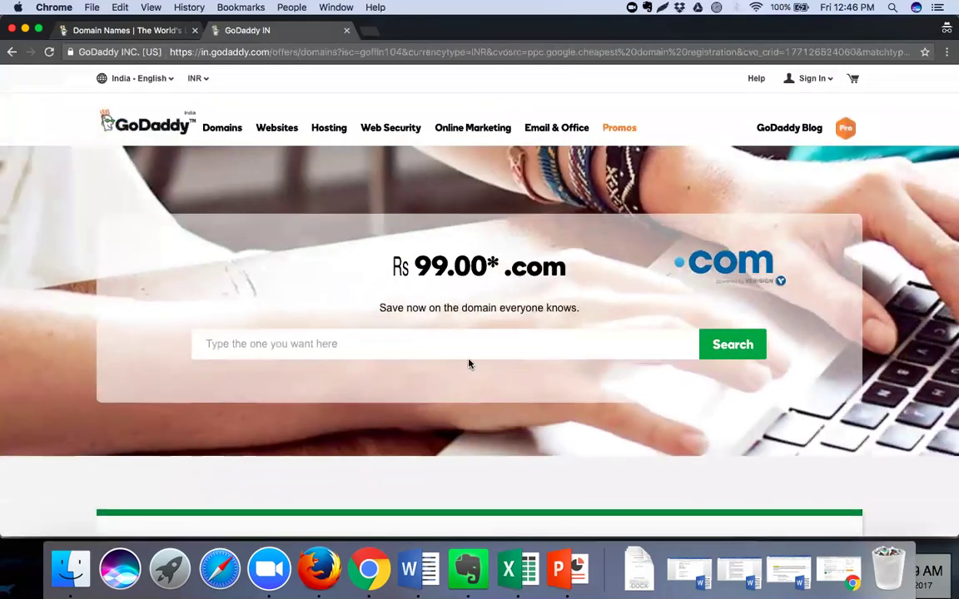
- Run a GoDaddy domain search for the partial term 'luxur'
click(467, 345)
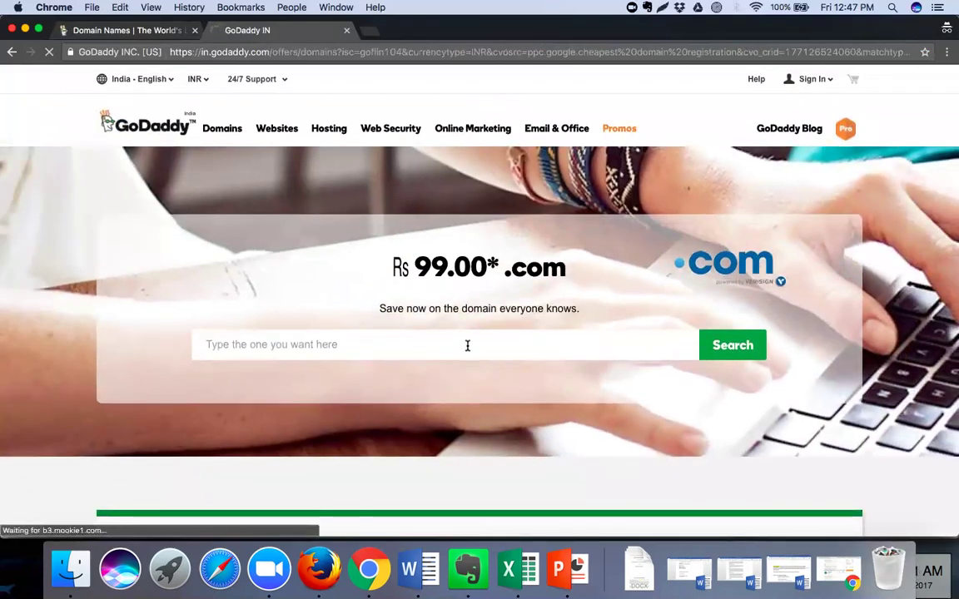
text(lu)
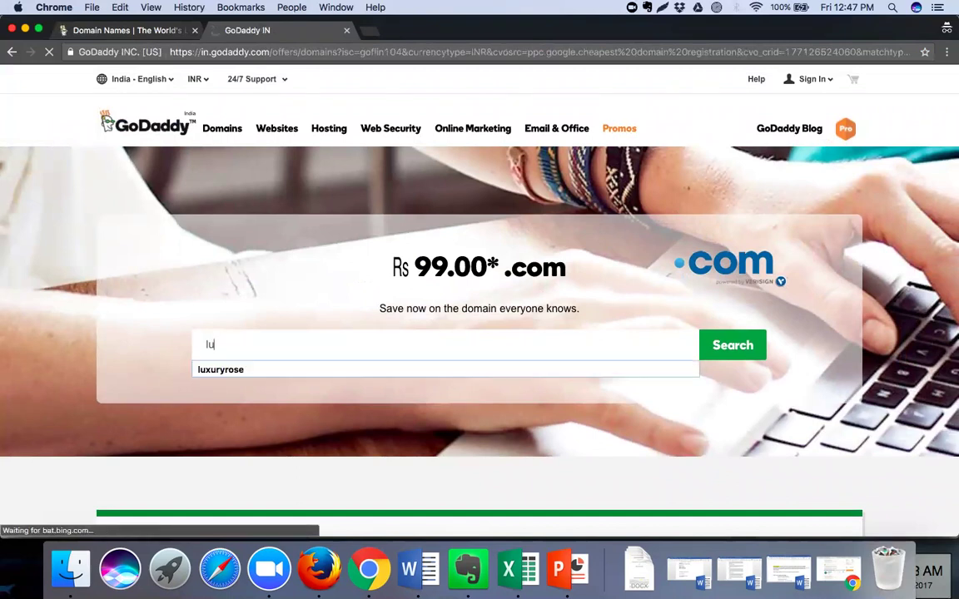
text(xury)
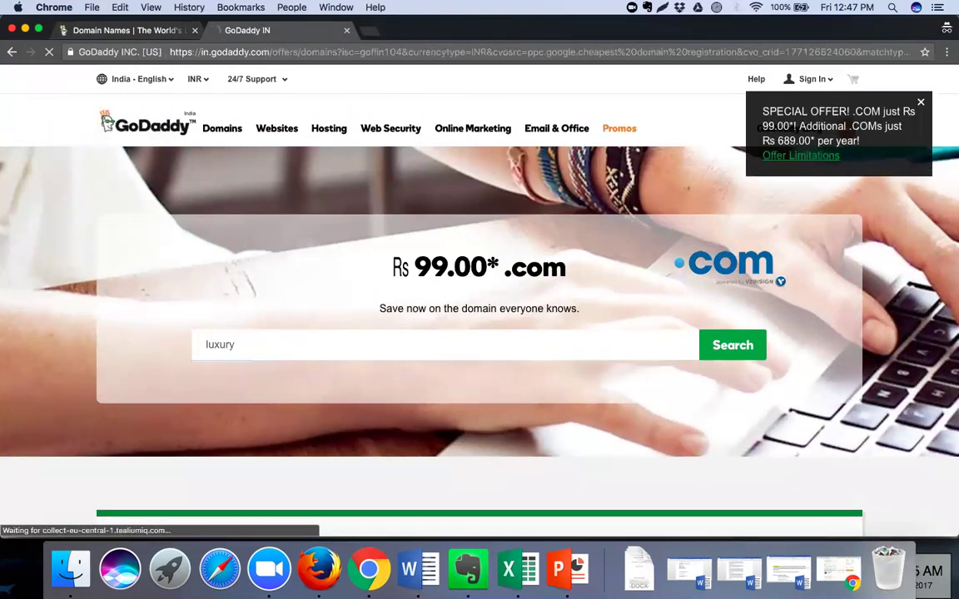
key(BackSpace)
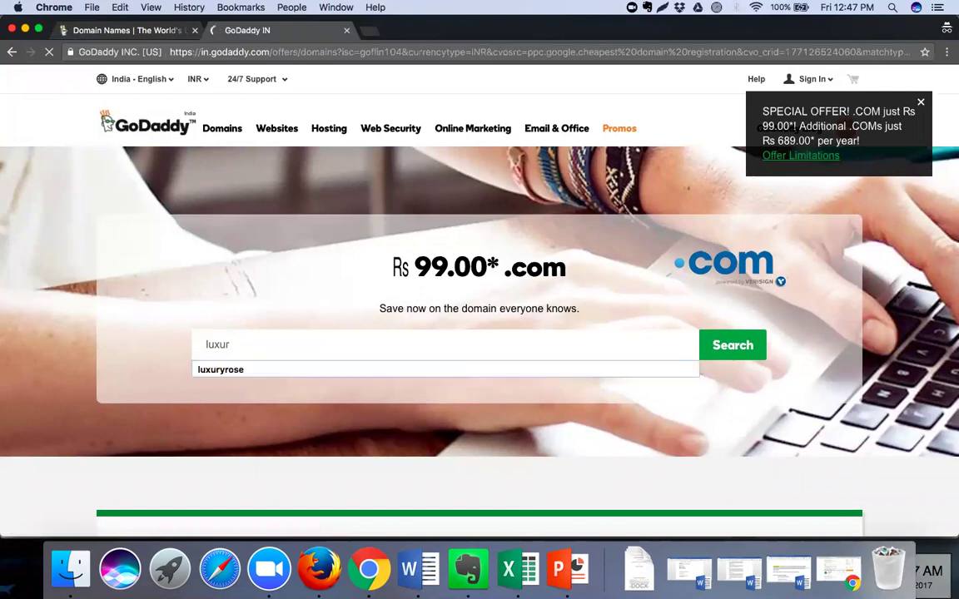
key(Return)
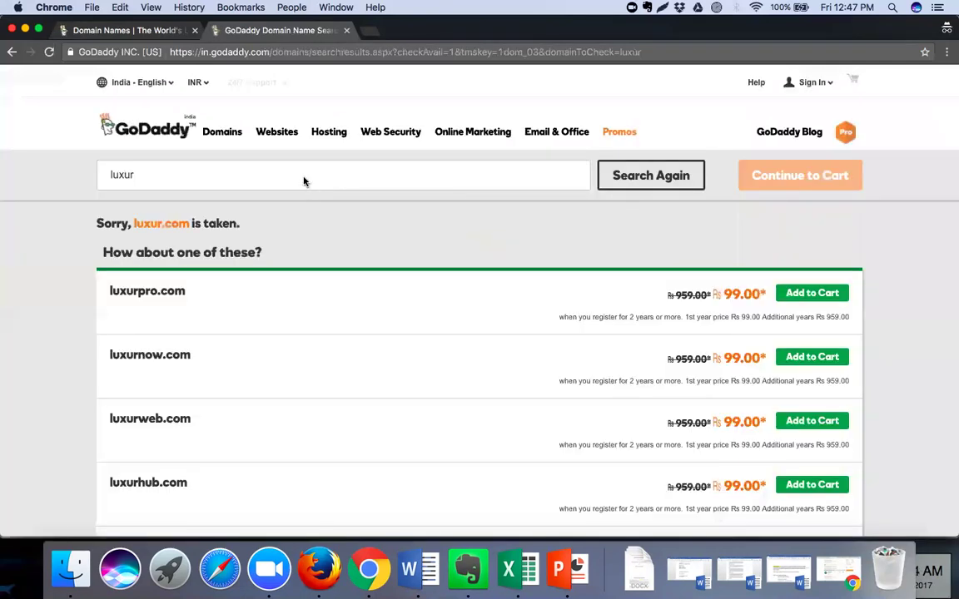
- Search 'luxuryrose' and review results showing luxuryrose.com as a premium domain at Rs 1,47,115.38
click(304, 175)
text(yro)
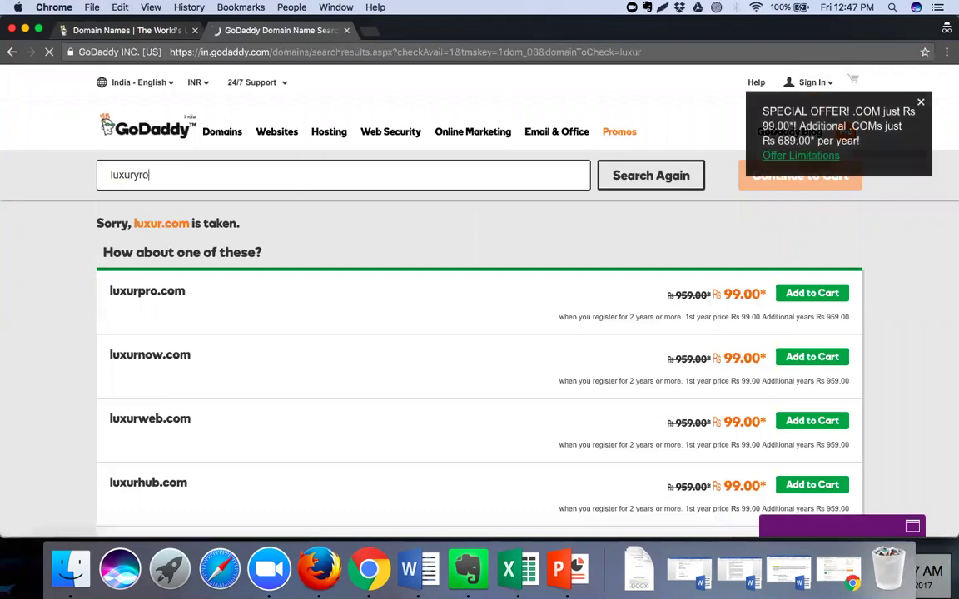
text(se)
key(Return)
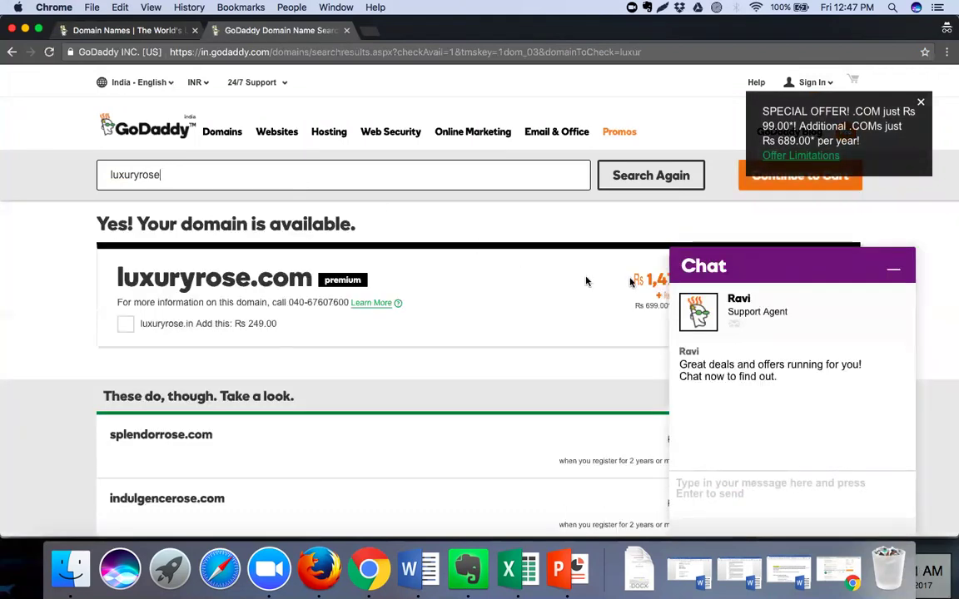
click(891, 278)
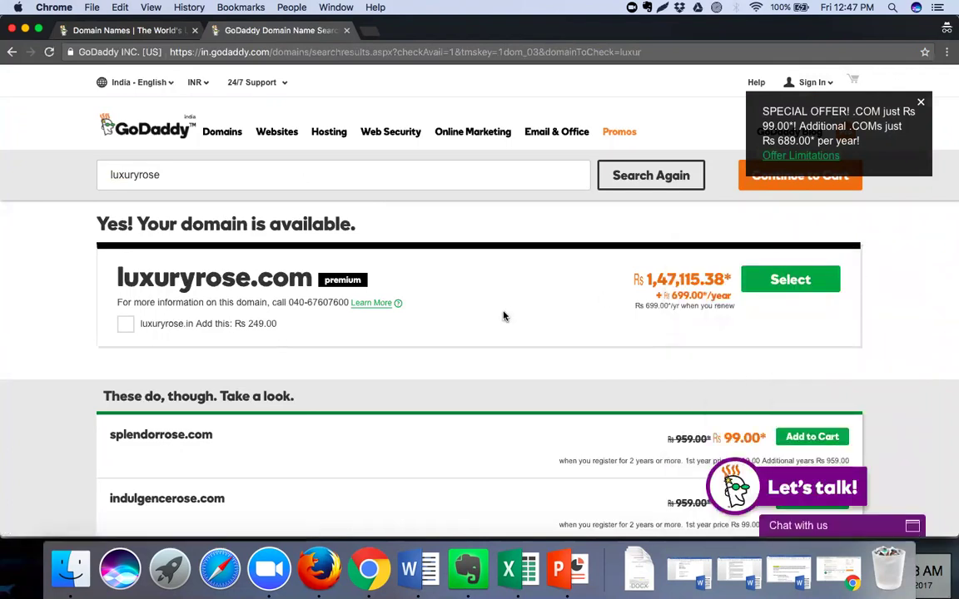
scroll(503, 315, down, 3)
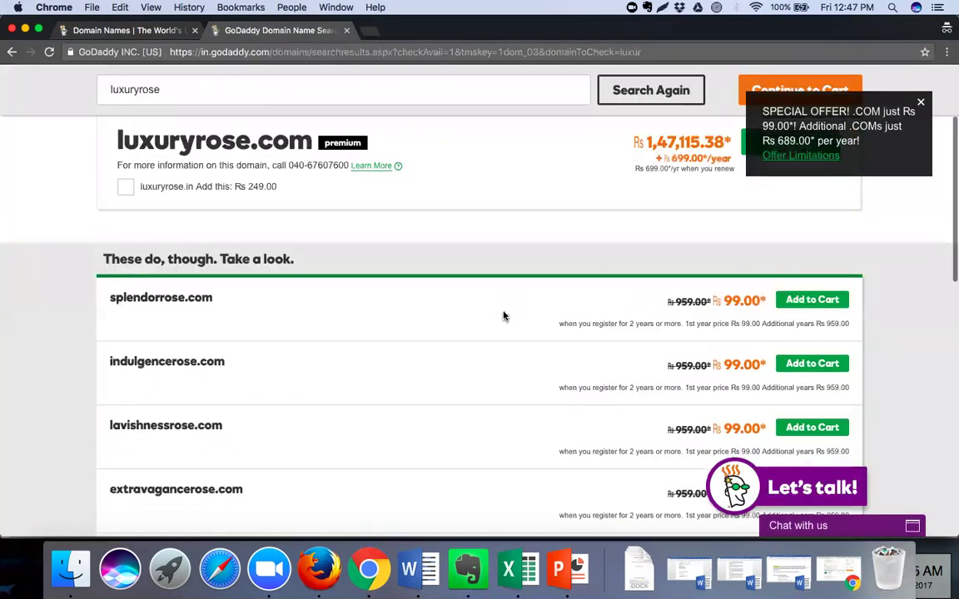
scroll(503, 315, down, 3)
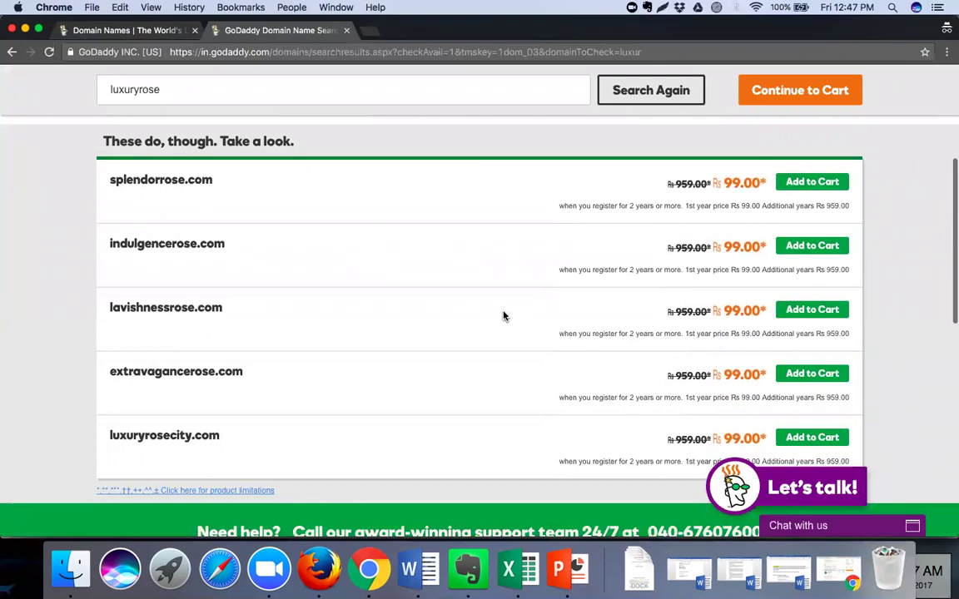
scroll(503, 315, up, 3)
scroll(502, 317, up, 2)
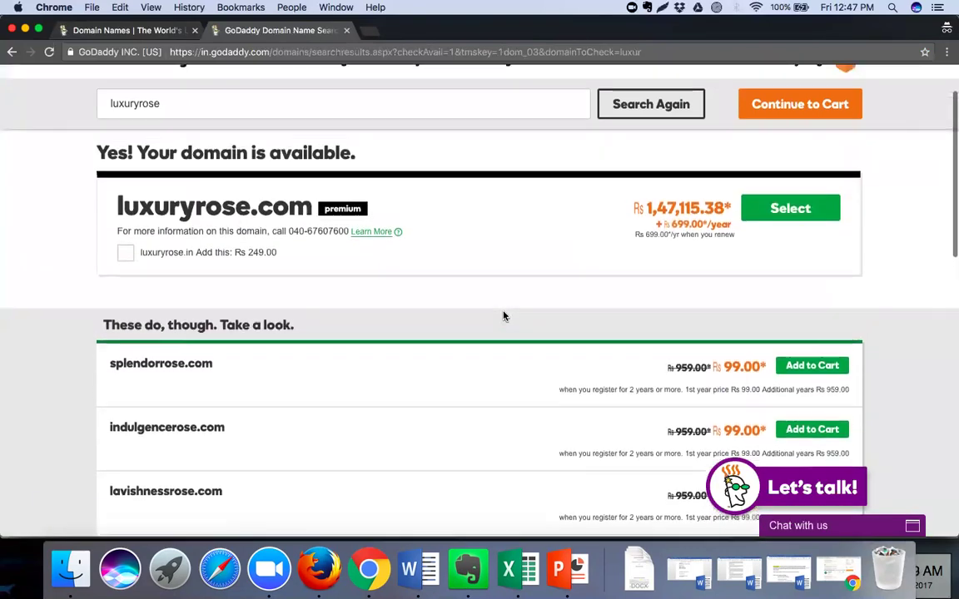
click(336, 102)
- Search luxuryrose.online, select it, and continue to the cart
text(.on)
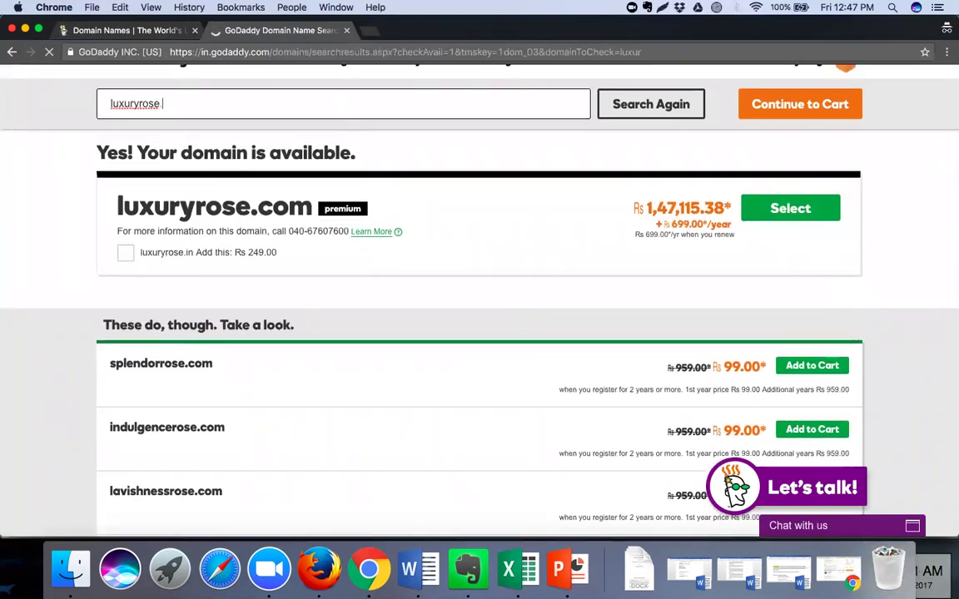
text(line)
key(Return)
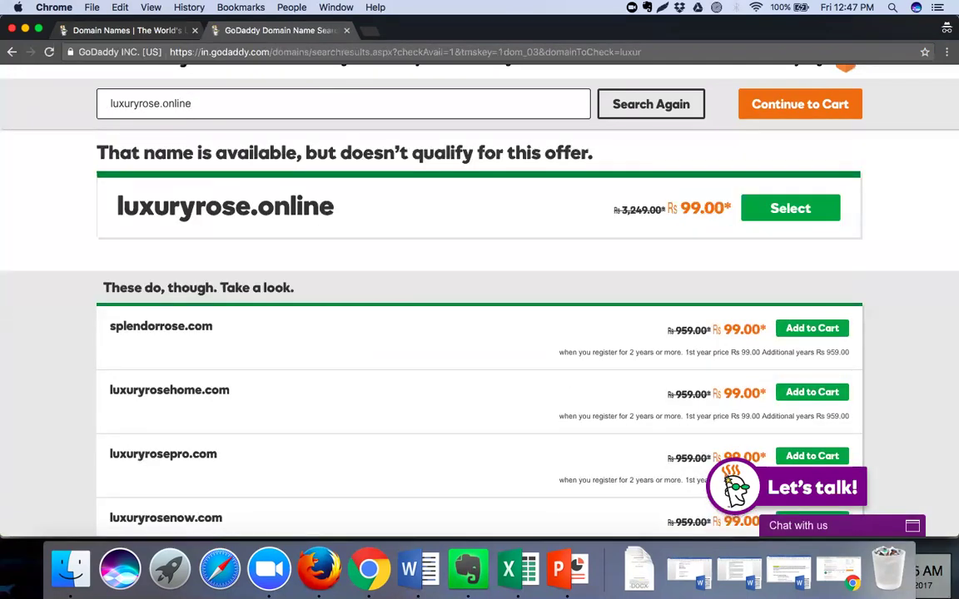
click(789, 209)
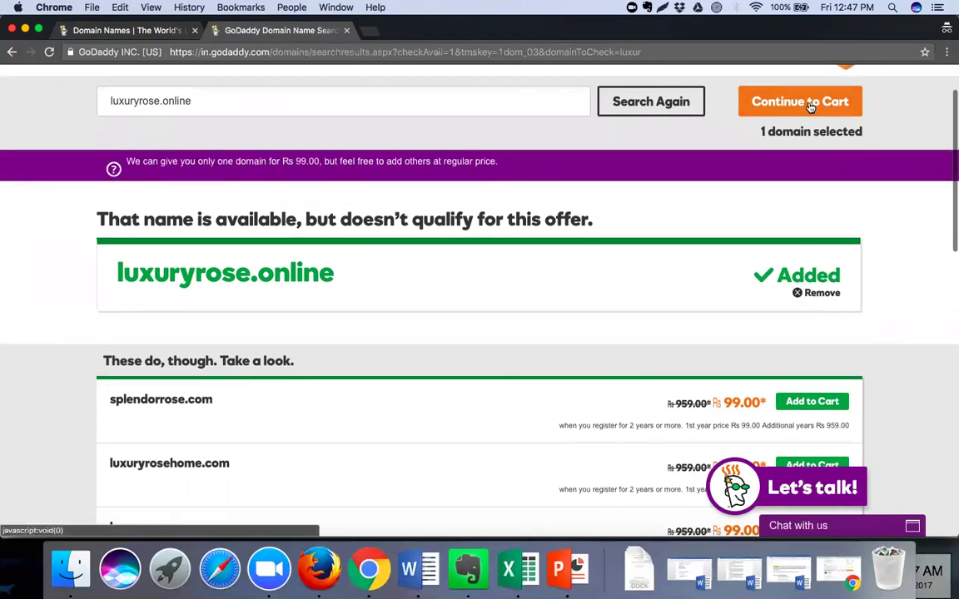
click(809, 107)
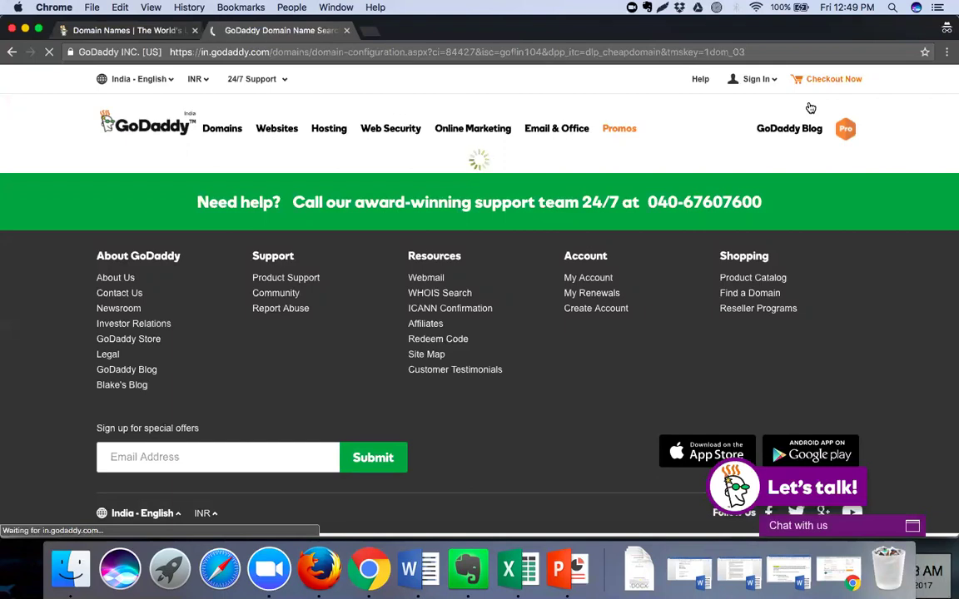
- Close the other tab and review the cart: luxuryrose.online, 2 years, promo GOFLIN104, total ₹3,877.80
click(194, 31)
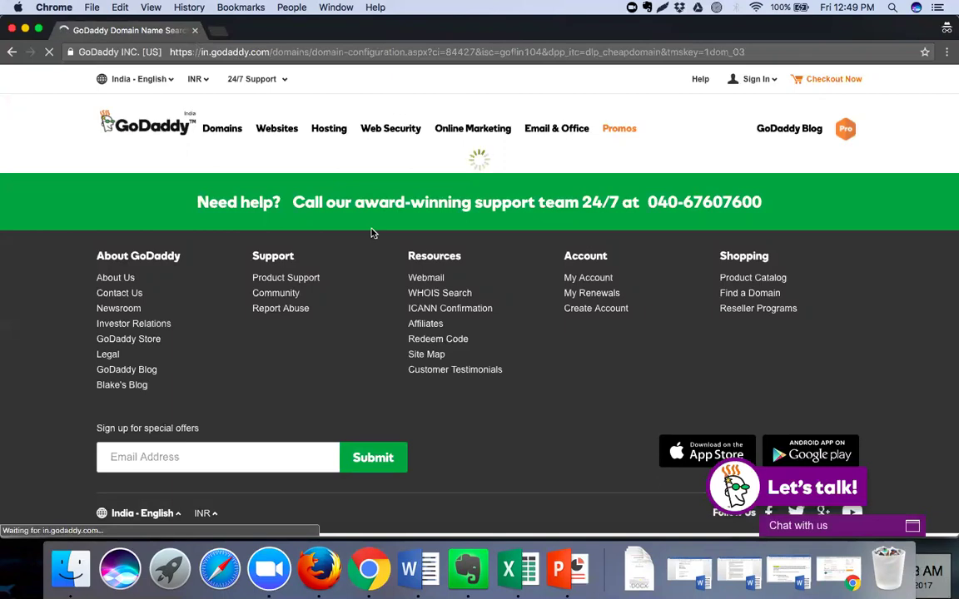
scroll(371, 316, down, 3)
scroll(372, 331, down, 4)
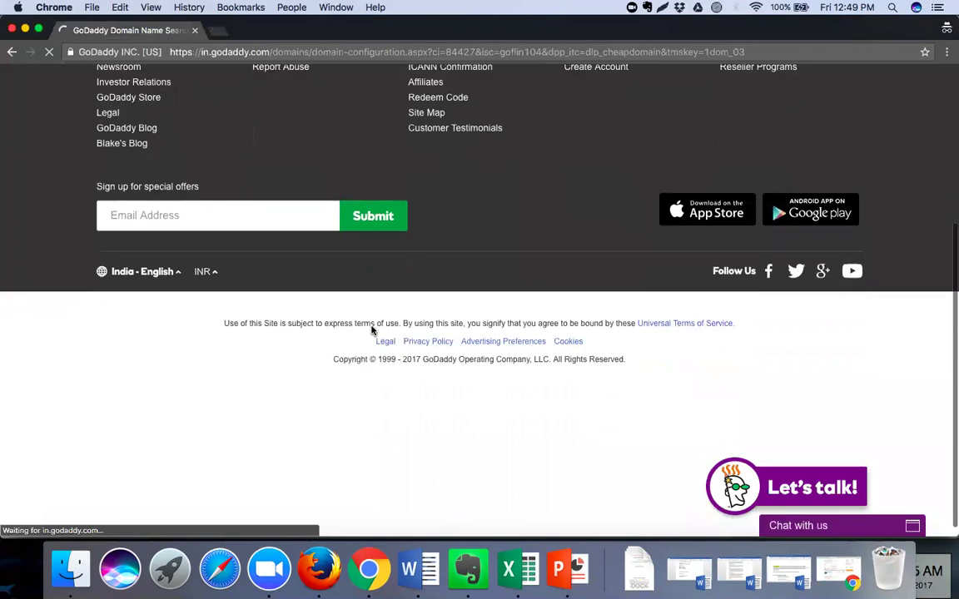
scroll(372, 330, up, 5)
scroll(371, 330, up, 1)
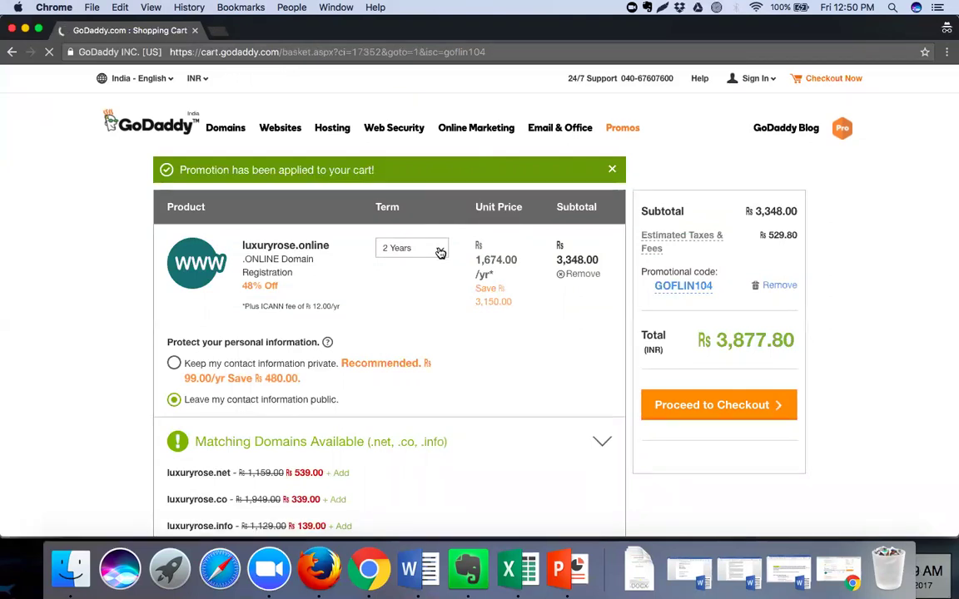
- Change luxuryrose.online's term to 1 Year, bringing the total to ₹127.65, and proceed to checkout
click(440, 252)
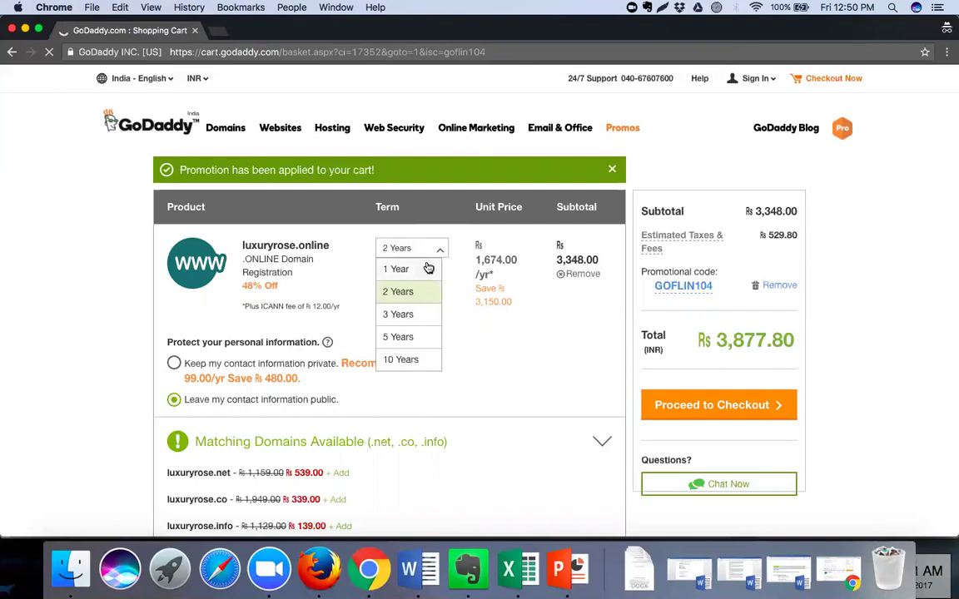
click(424, 275)
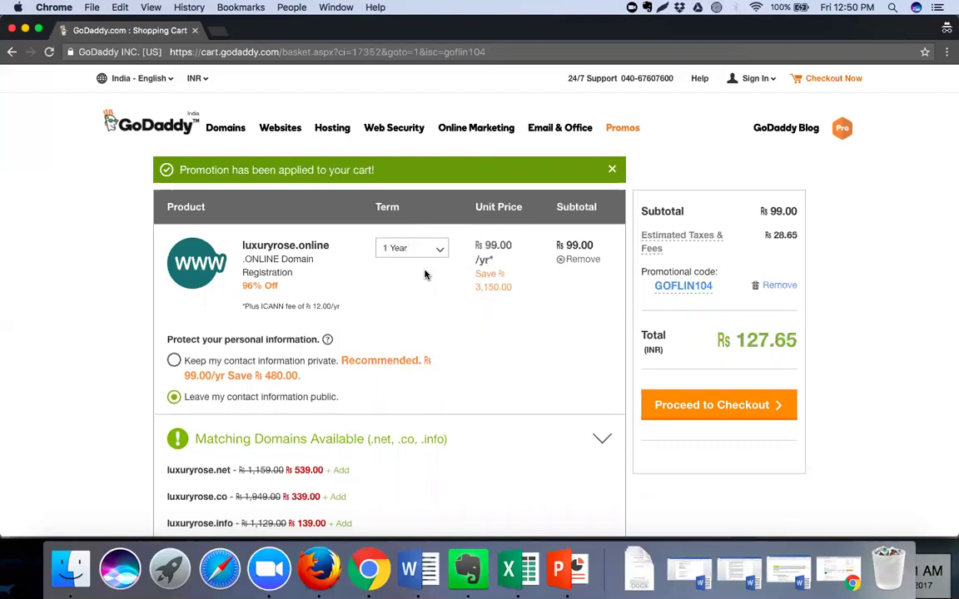
click(669, 414)
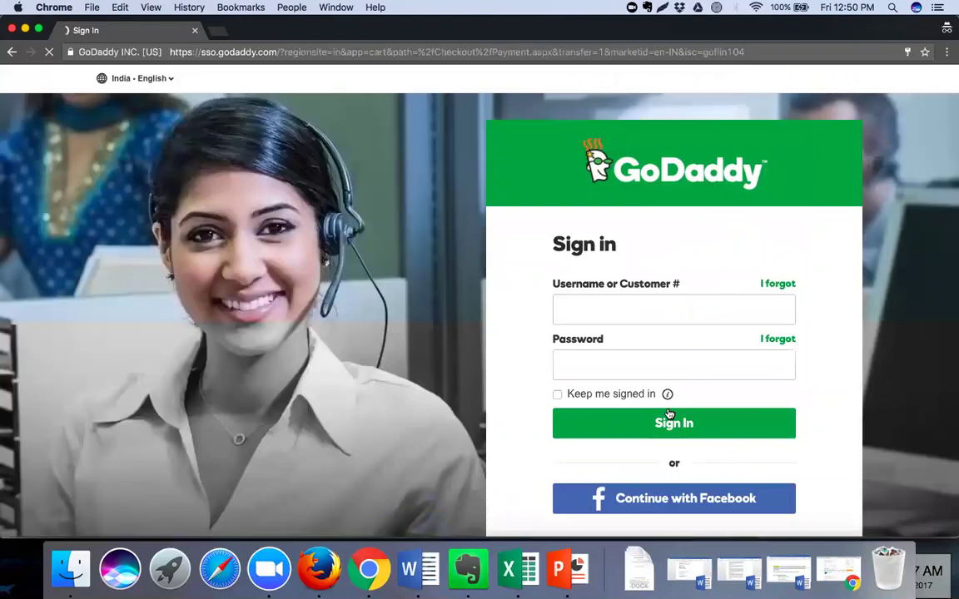
- Scroll down the sign-in page and choose to create a new GoDaddy account
scroll(669, 413, down, 2)
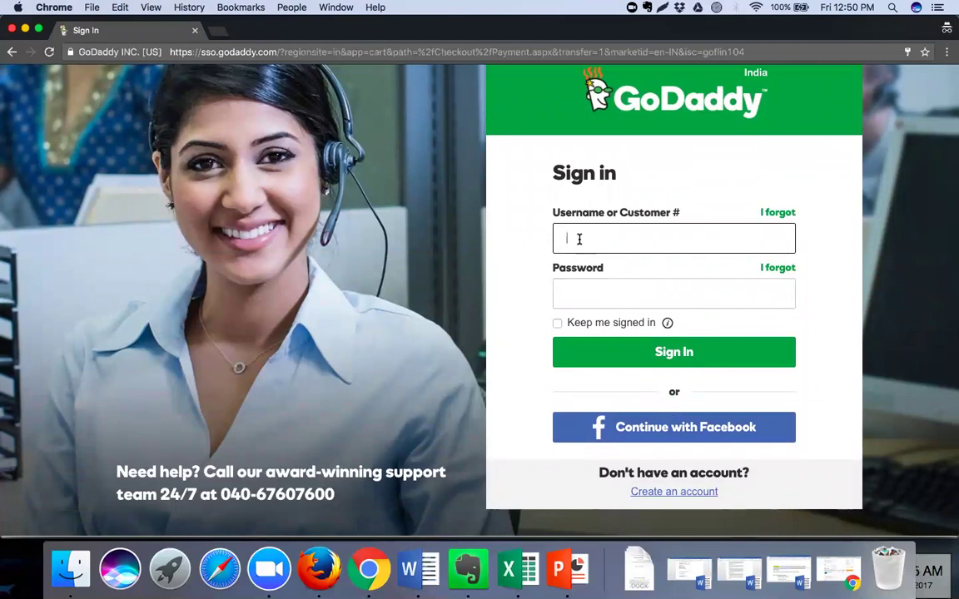
click(653, 492)
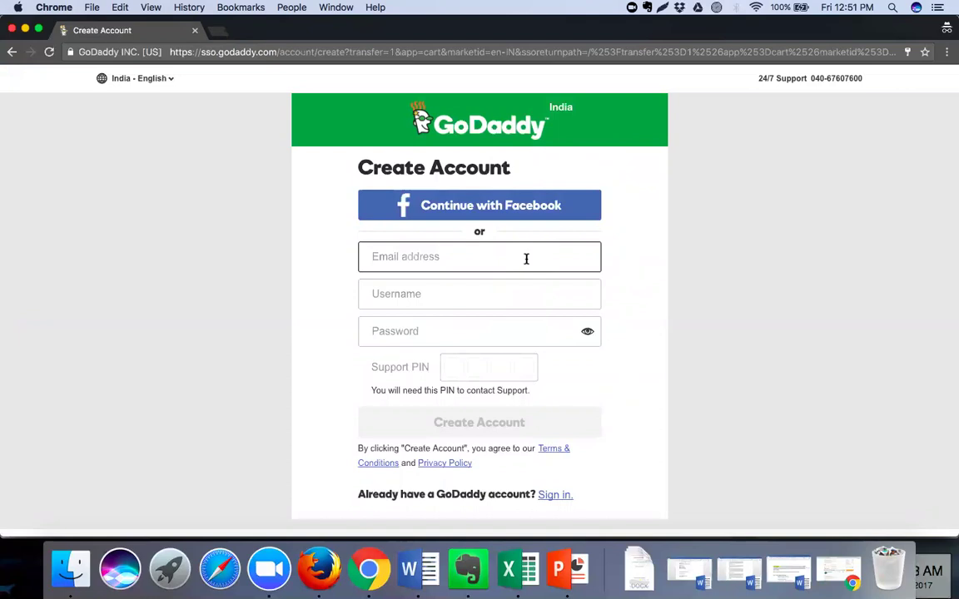
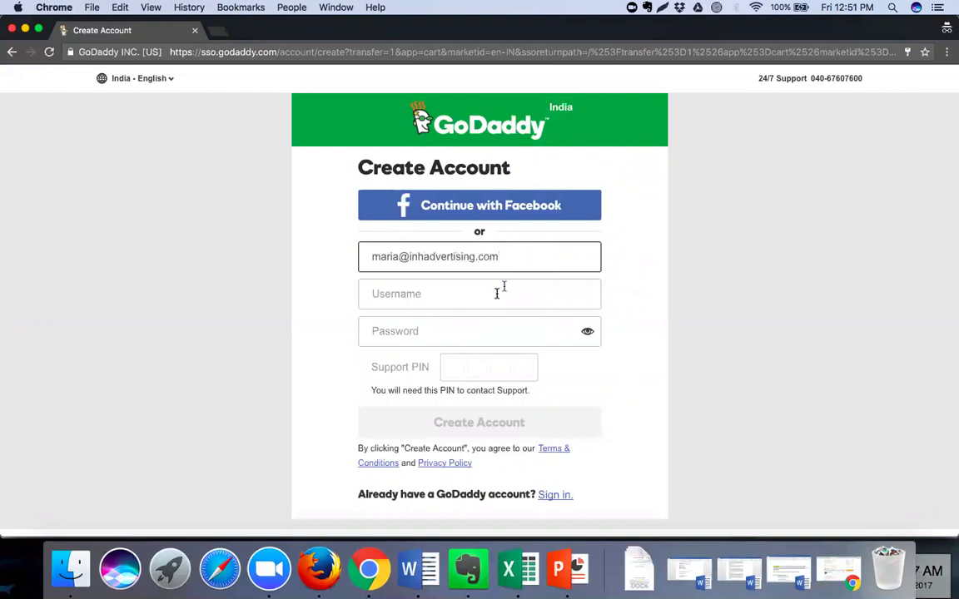
- Enter the account e-mail address, correcting its domain ending to .com
text(.com)
- Fill in the username and set the account password
click(459, 296)
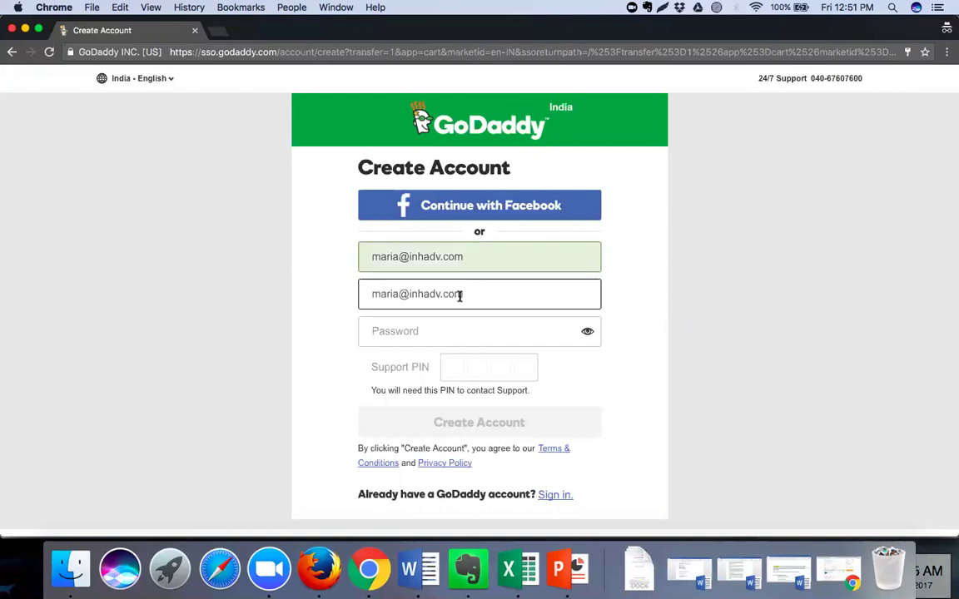
click(457, 328)
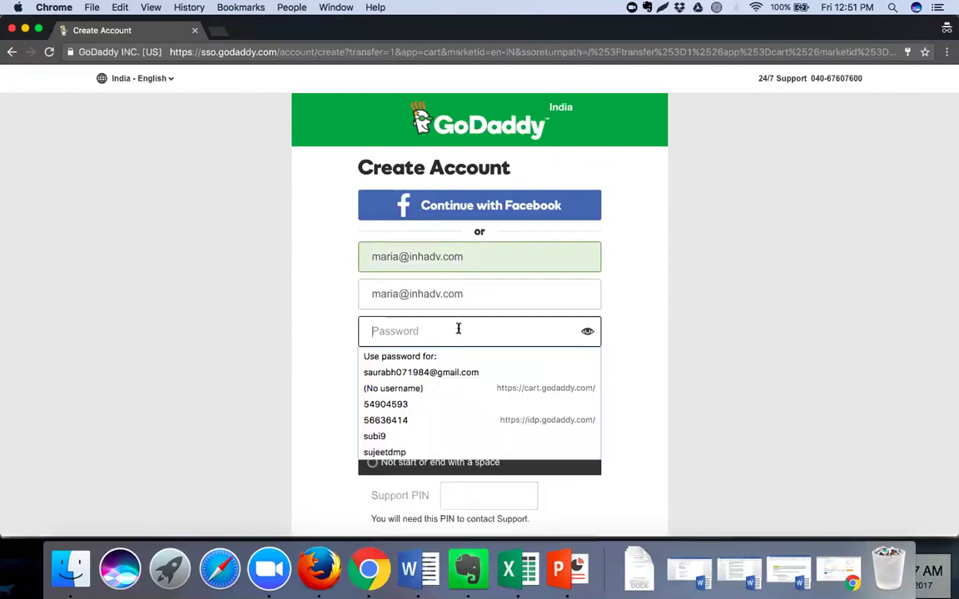
text(••••••)
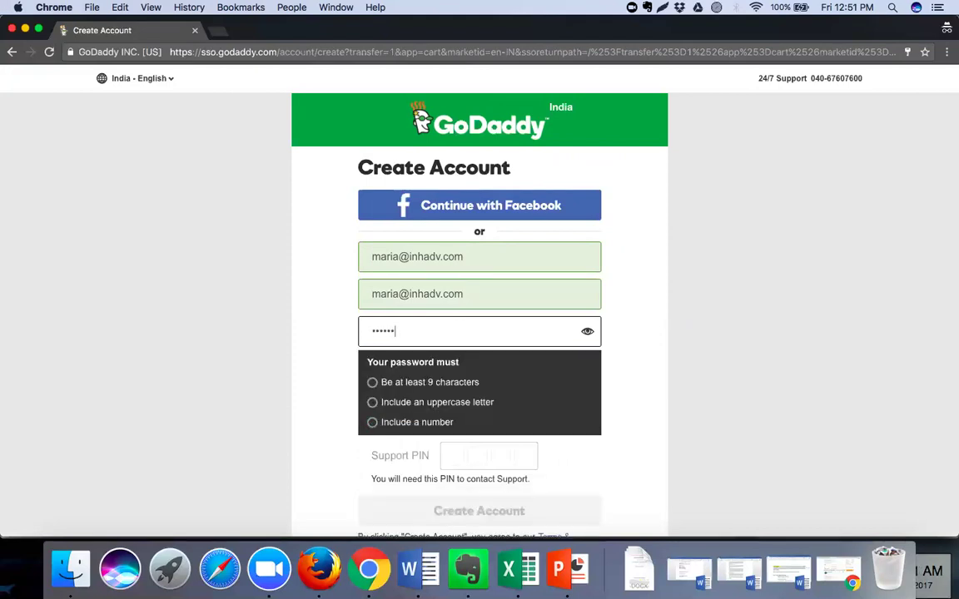
text(•••)
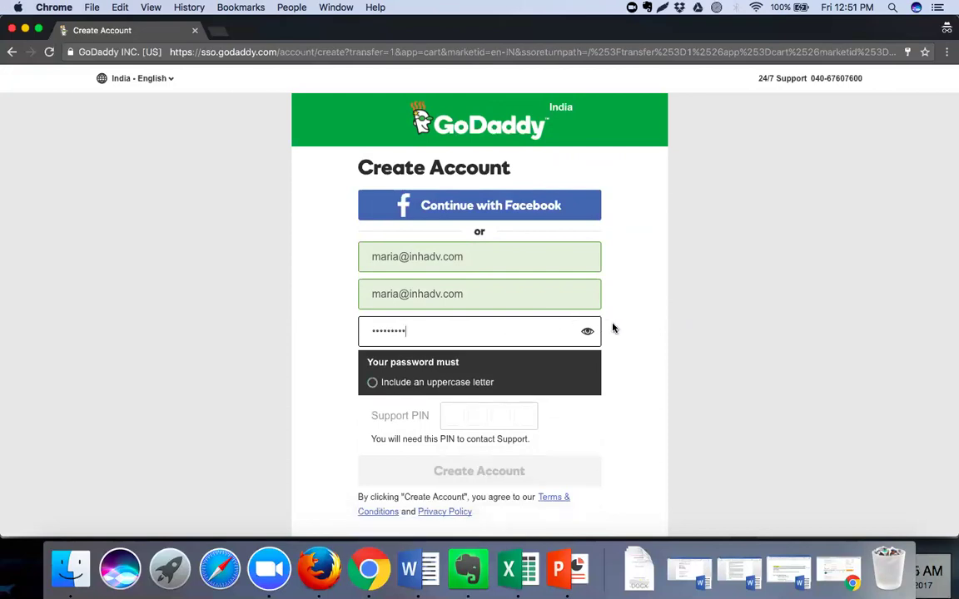
key(BackSpace)
key(BackSpace)
key(BackSpace)
key(BackSpace)
key(BackSpace)
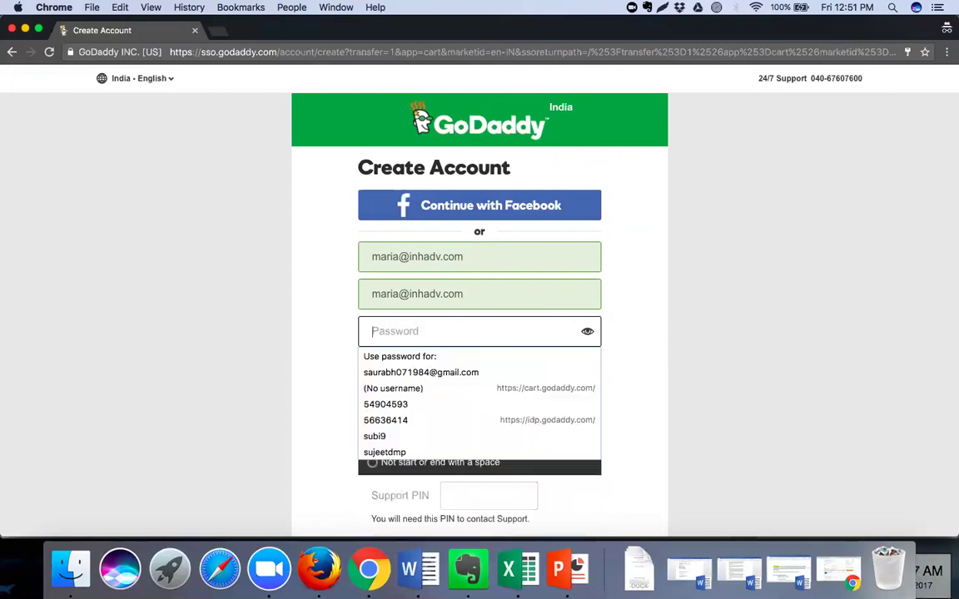
text(•••)
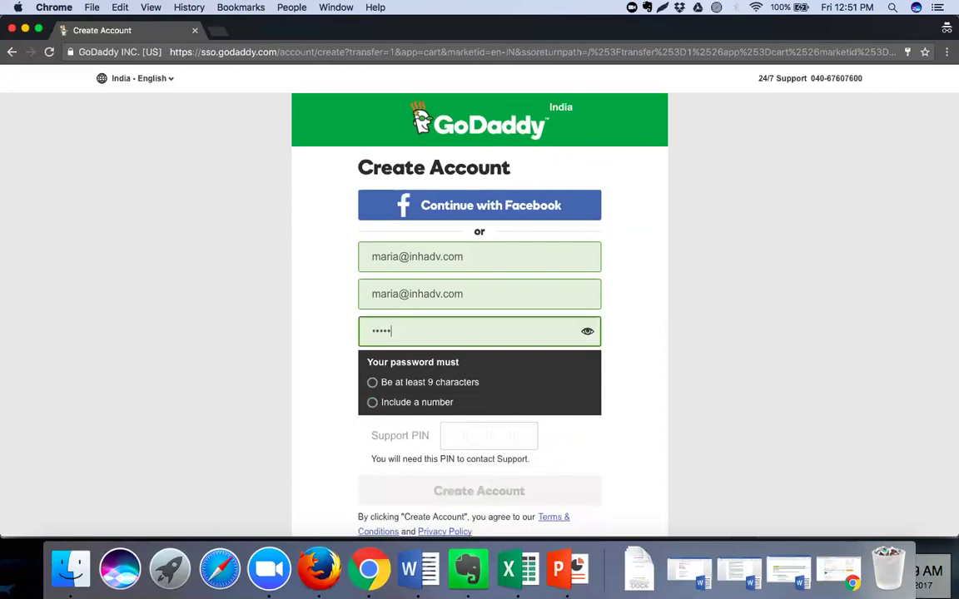
text(•••)
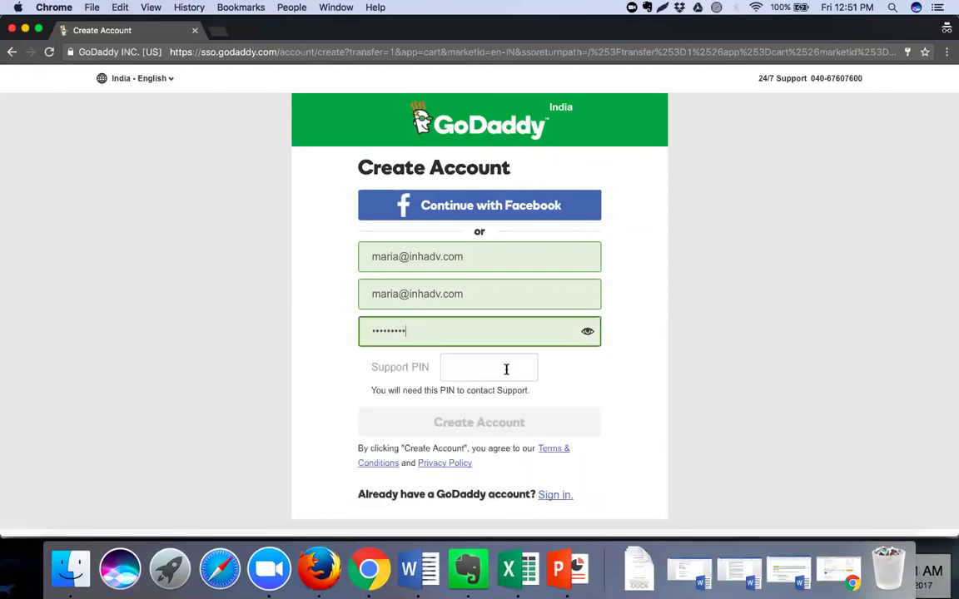
- Enter the 4-digit support PIN and create the account
click(504, 368)
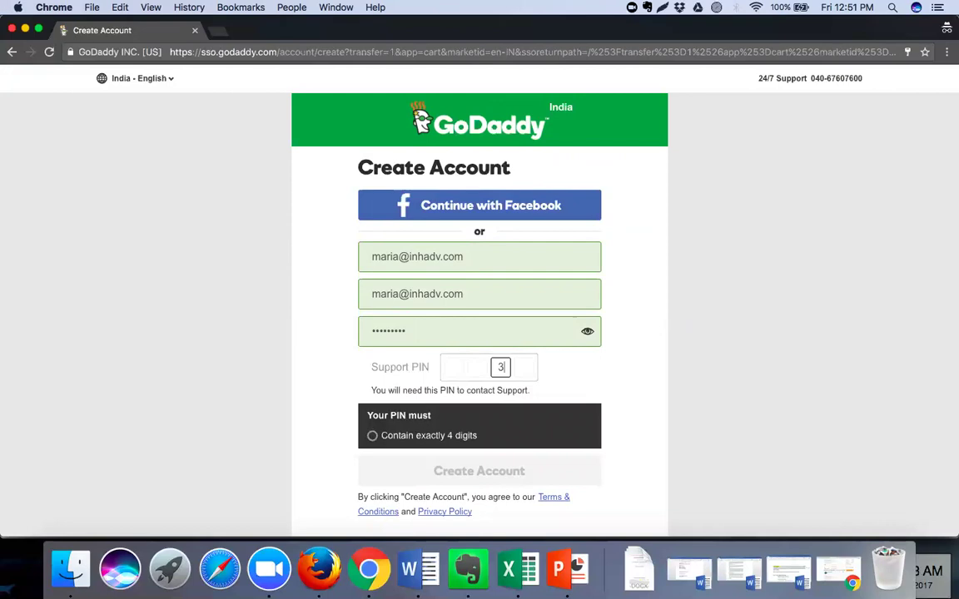
text(30)
click(456, 369)
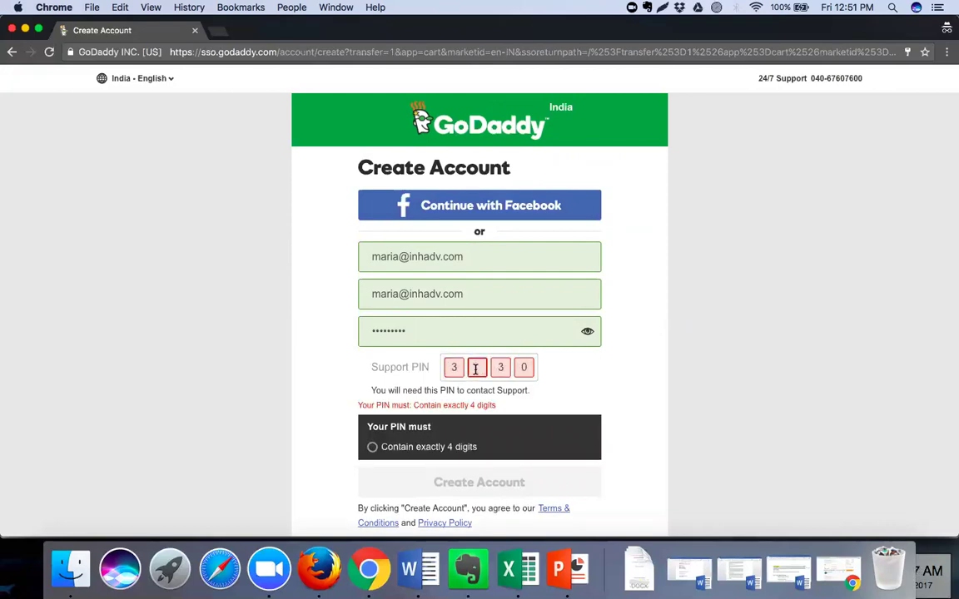
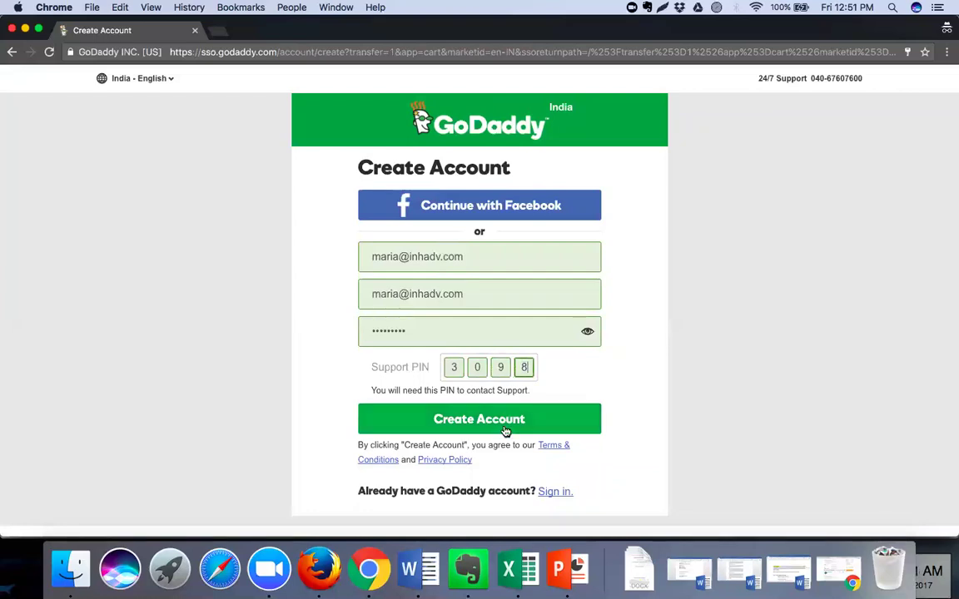
click(504, 421)
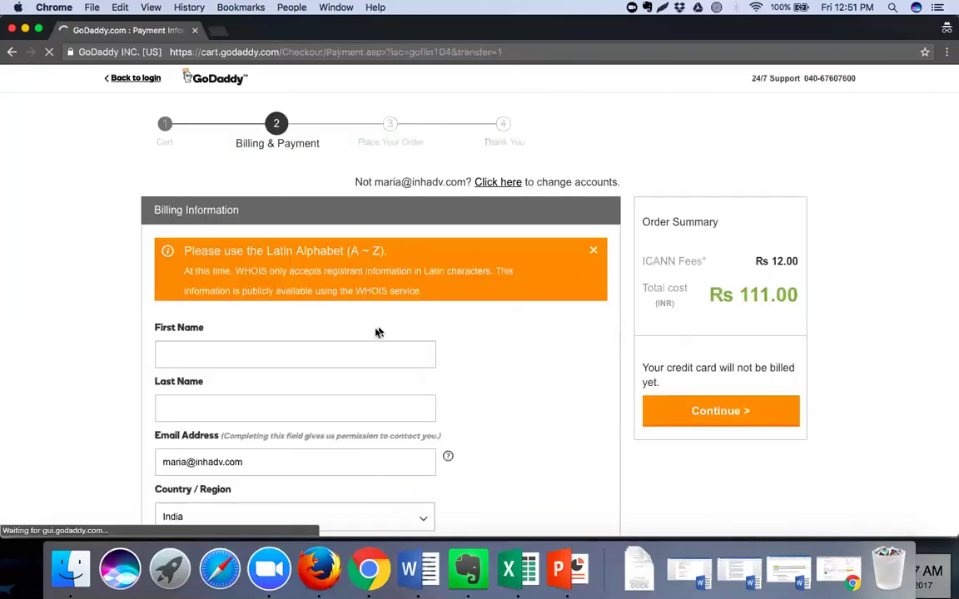
- Enter the contact's first and last name in the billing information
click(346, 351)
text(Maria)
click(302, 405)
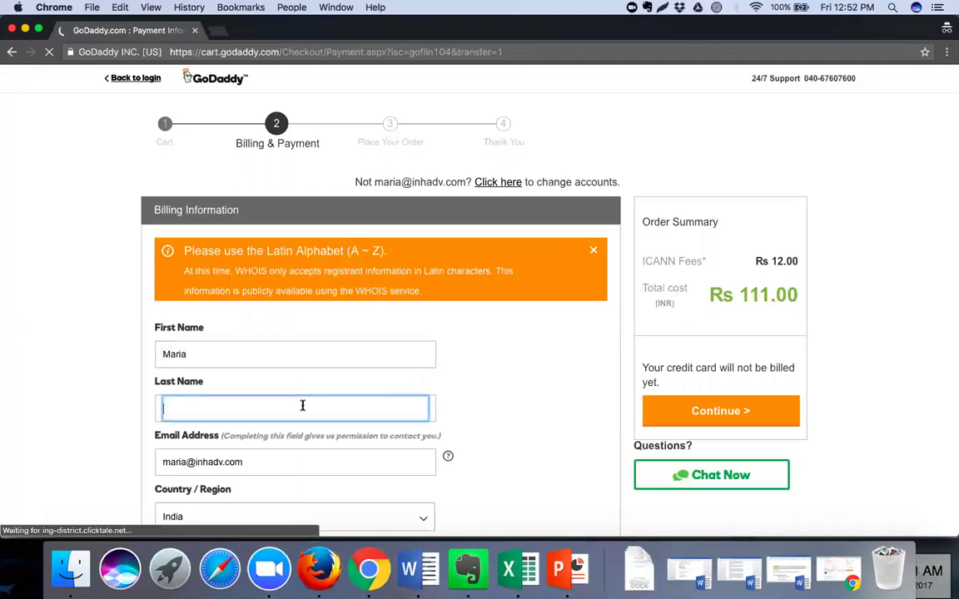
scroll(81, 386, down, 3)
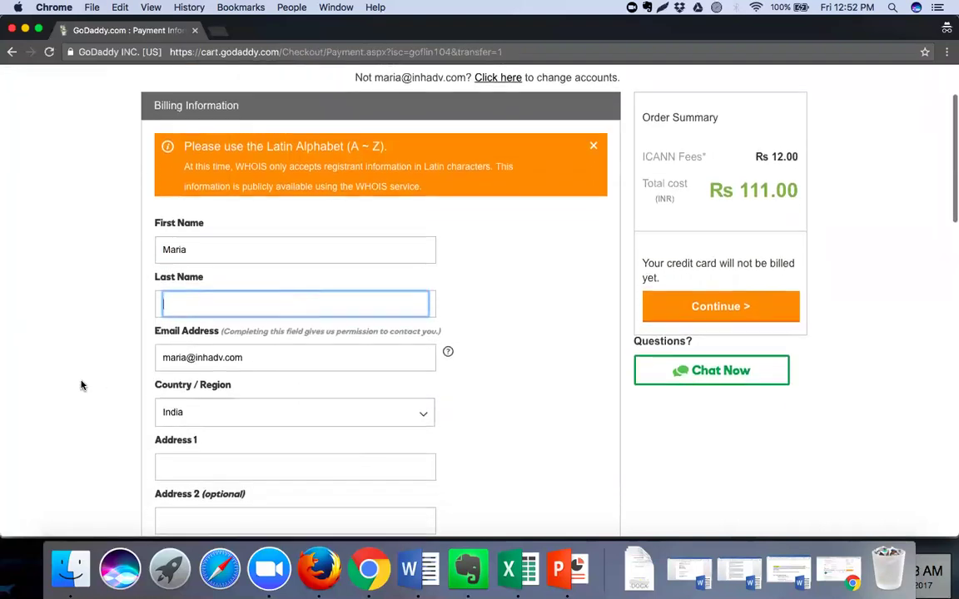
text(IN)
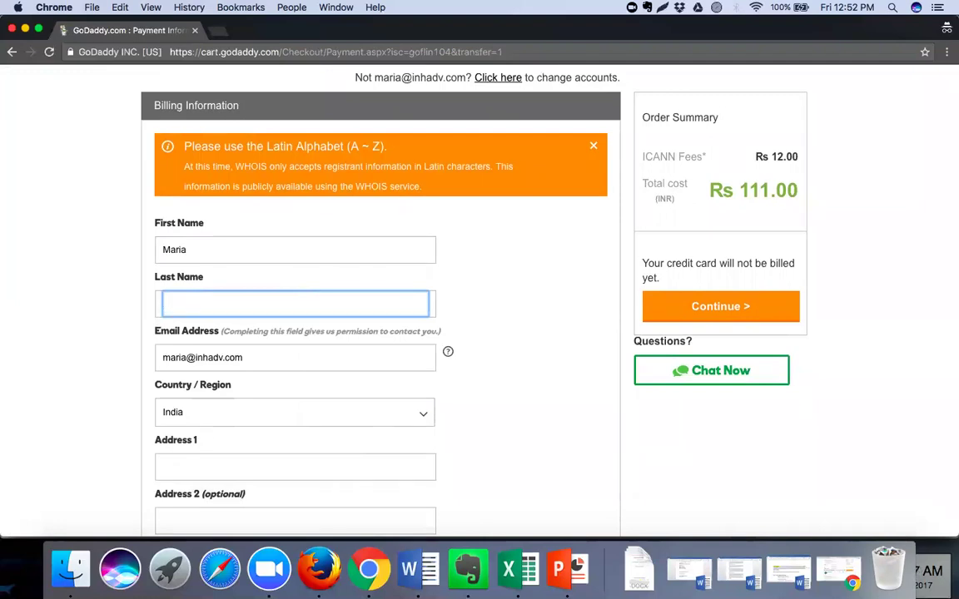
text(Inh)
click(117, 430)
scroll(117, 430, down, 4)
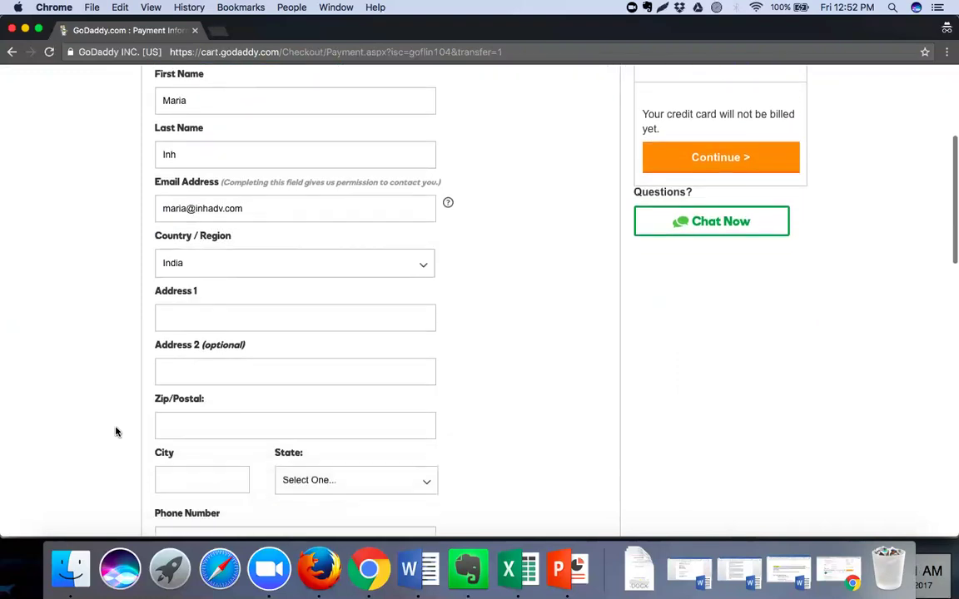
- Fill in both street address lines and the corrected postal code
click(202, 301)
click(192, 349)
click(186, 404)
text(201002)
key(BackSpace)
key(BackSpace)
key(BackSpace)
key(BackSpace)
key(BackSpace)
key(BackSpace)
text(110015)
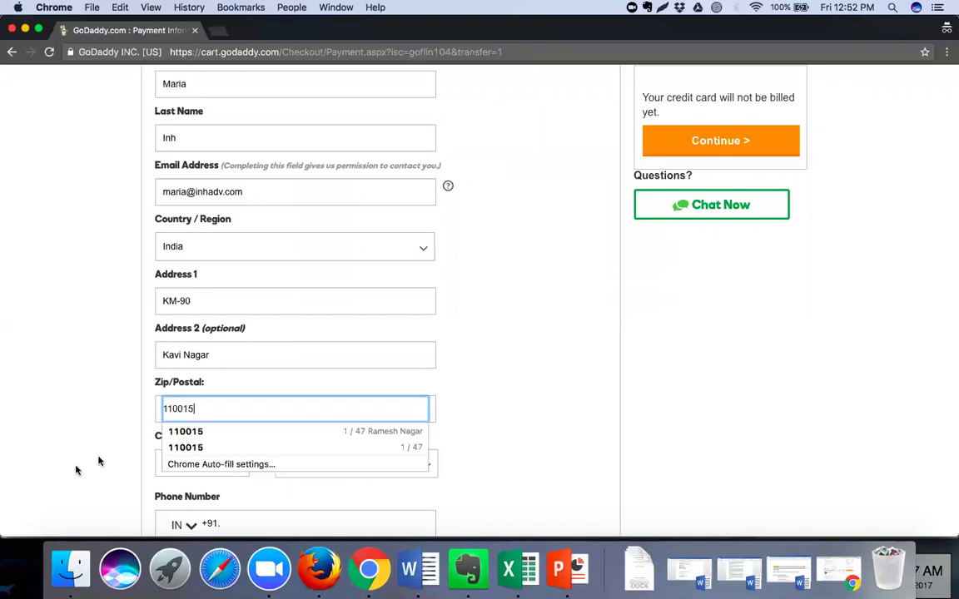
click(60, 473)
- Enter the city, choose Delhi as the state, and add the contact's phone number
scroll(60, 472, down, 5)
click(187, 326)
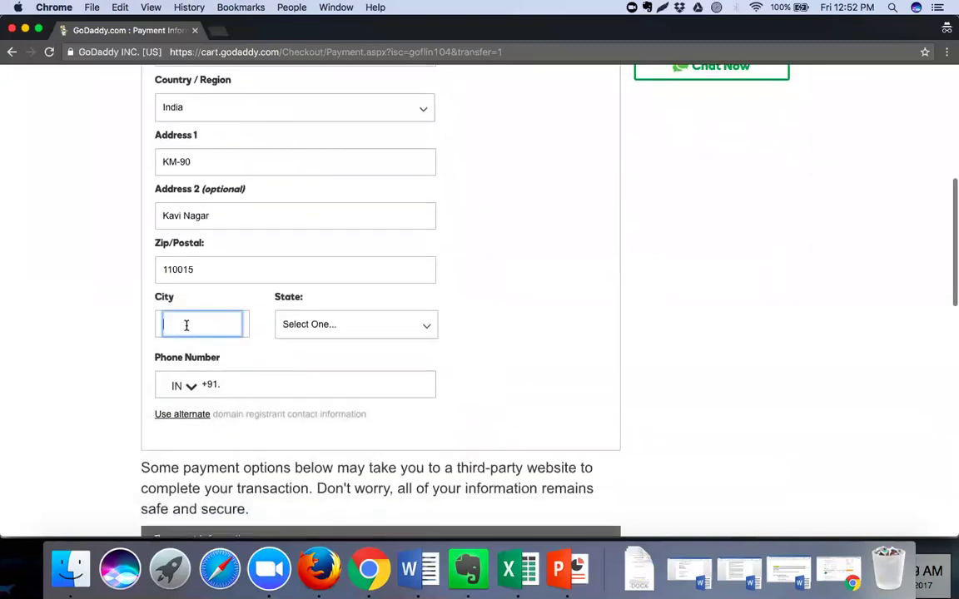
text(New Delhi)
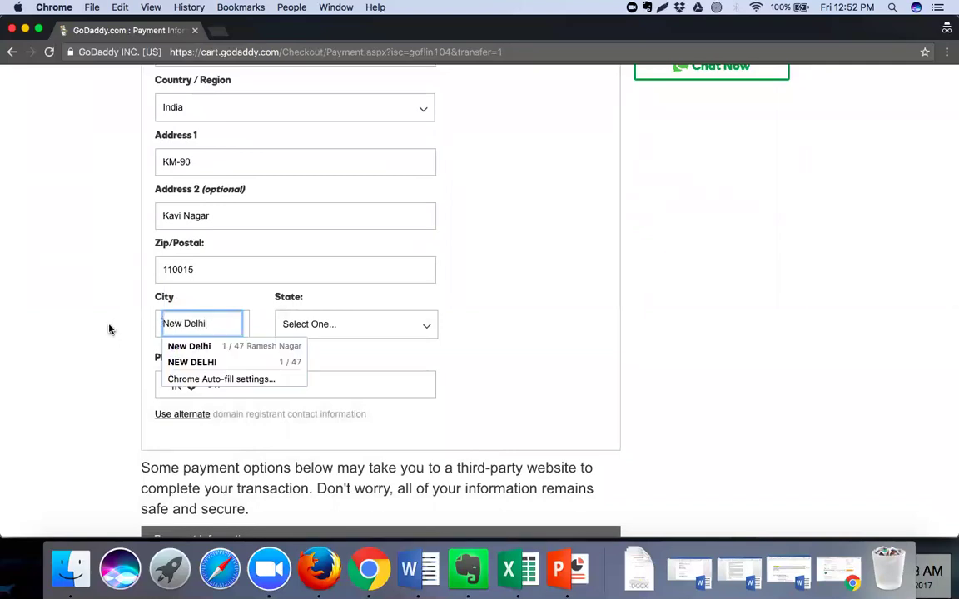
click(109, 327)
click(306, 324)
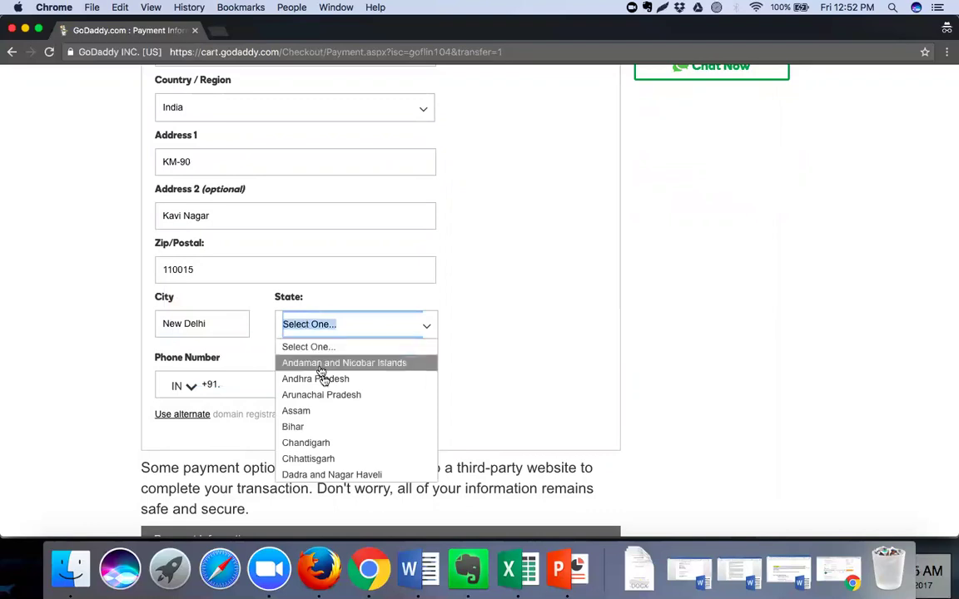
scroll(329, 424, down, 3)
click(327, 423)
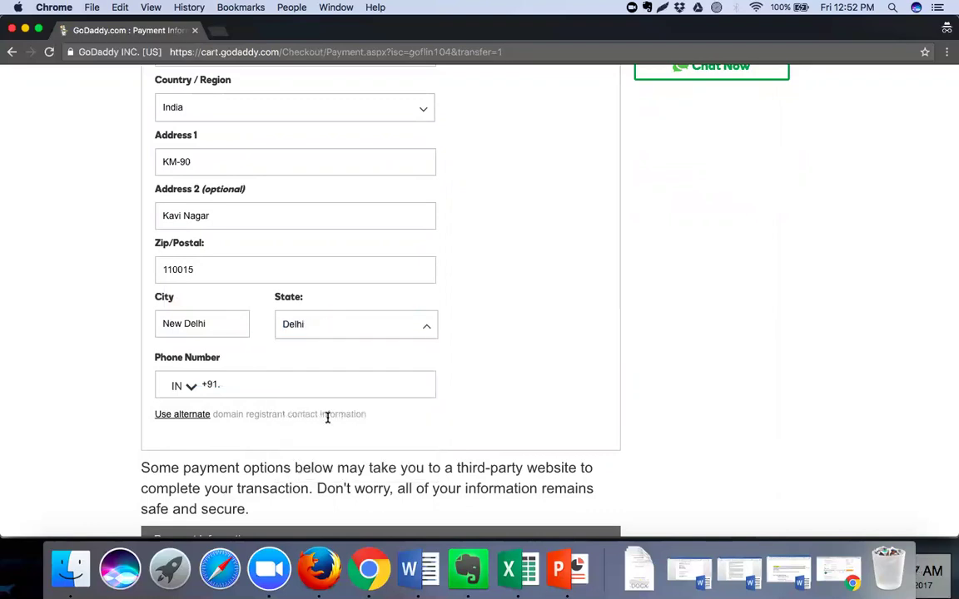
click(271, 383)
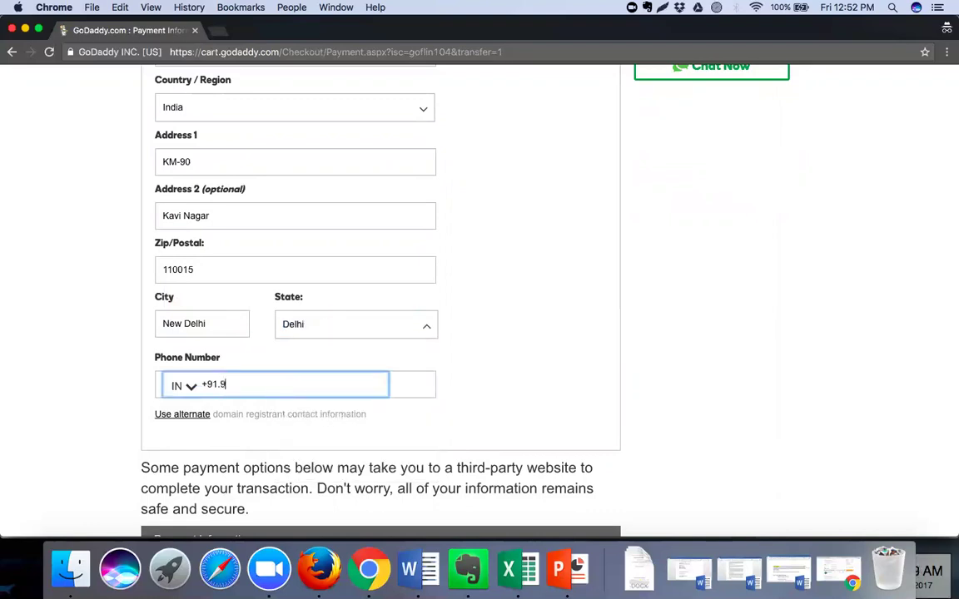
click(545, 354)
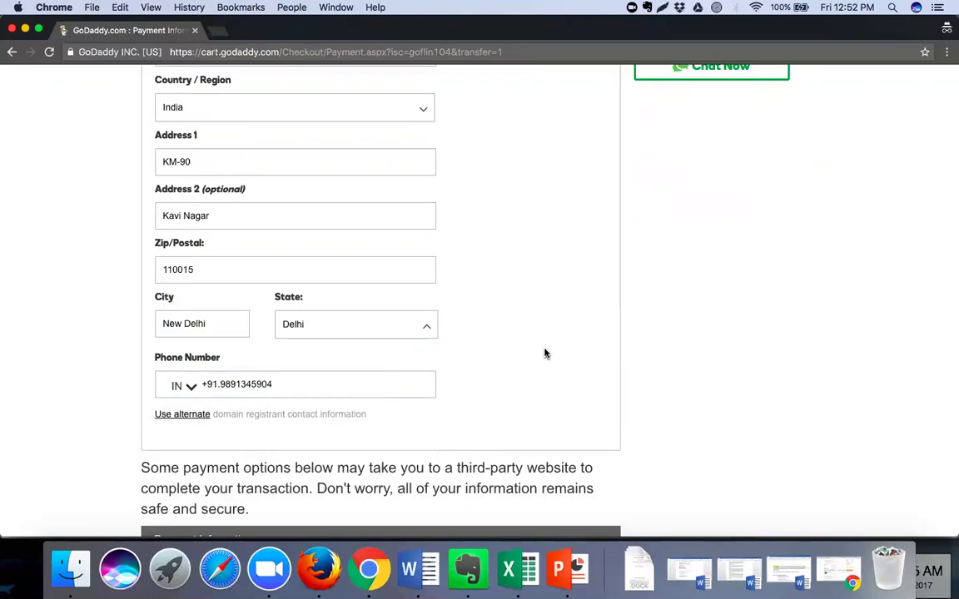
scroll(545, 354, down, 6)
- After trying UnionPay, Mobile Payments and Cash Cards, select Credit/Prepaid Card as payment method
scroll(545, 354, down, 4)
scroll(545, 354, down, 4)
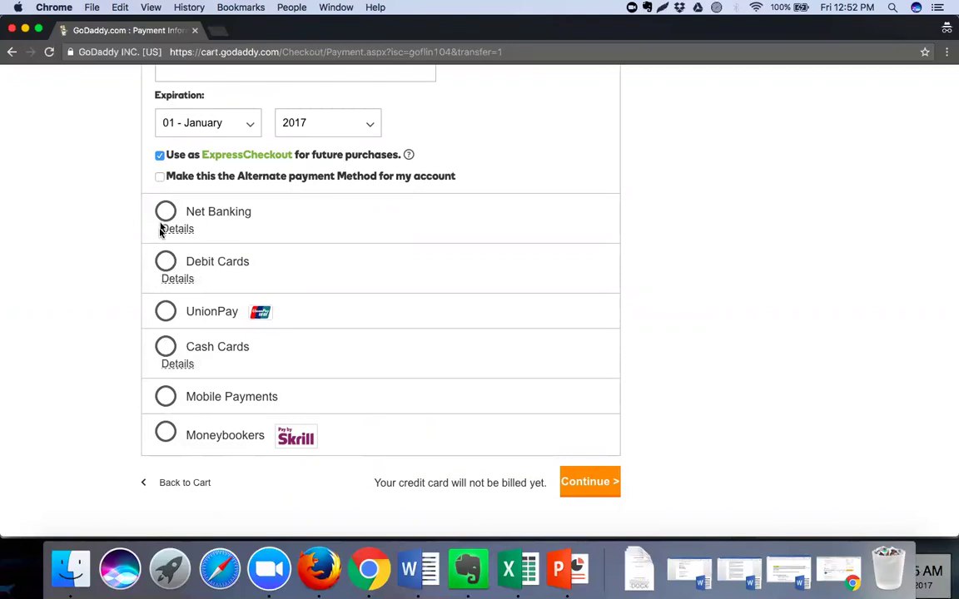
click(163, 312)
scroll(164, 313, down, 4)
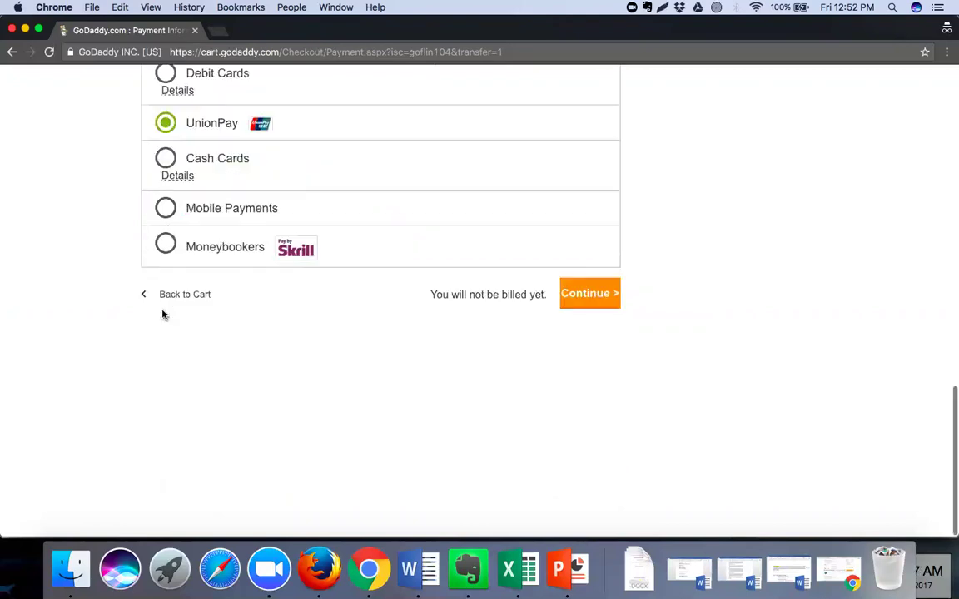
click(167, 209)
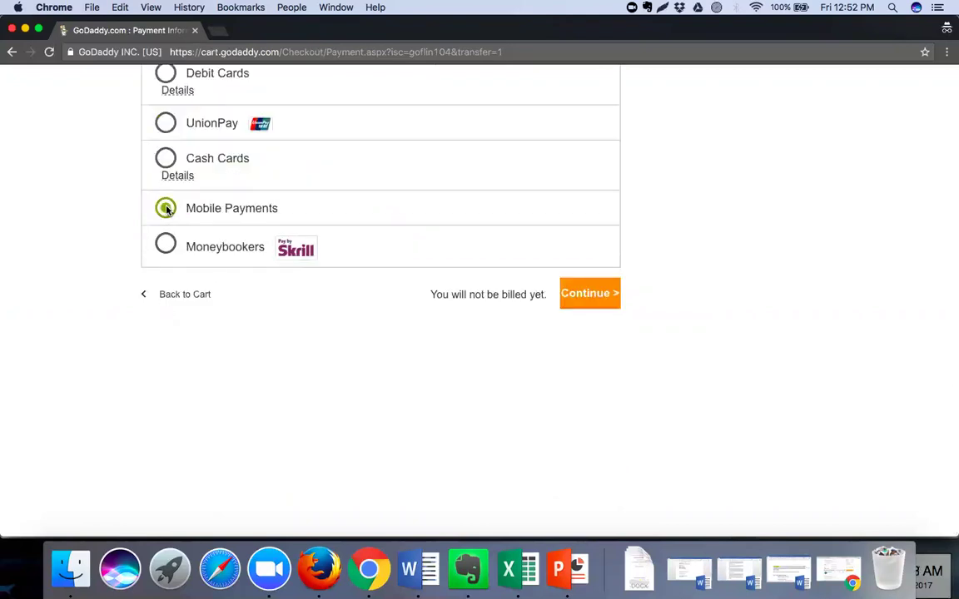
click(164, 157)
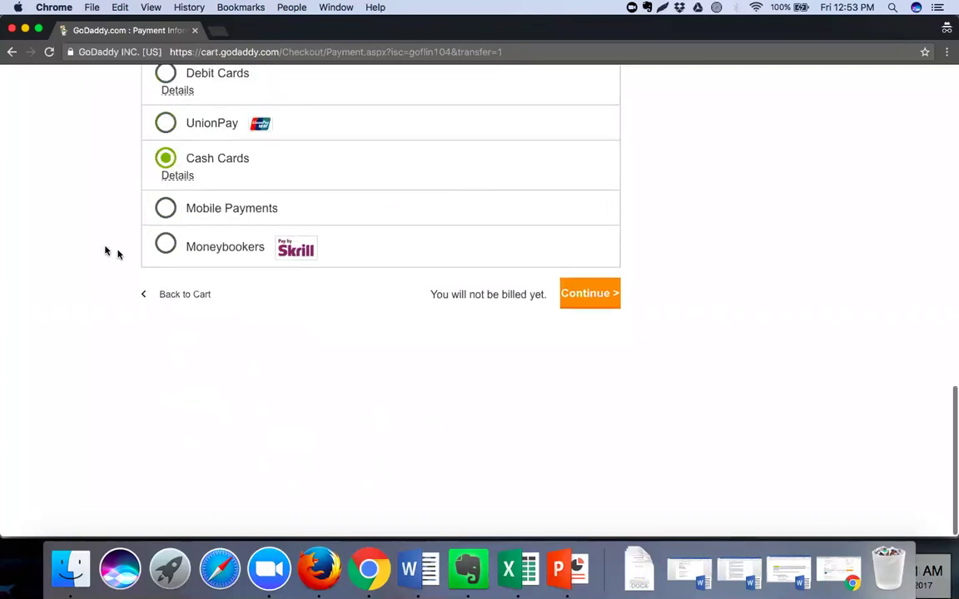
scroll(81, 244, up, 4)
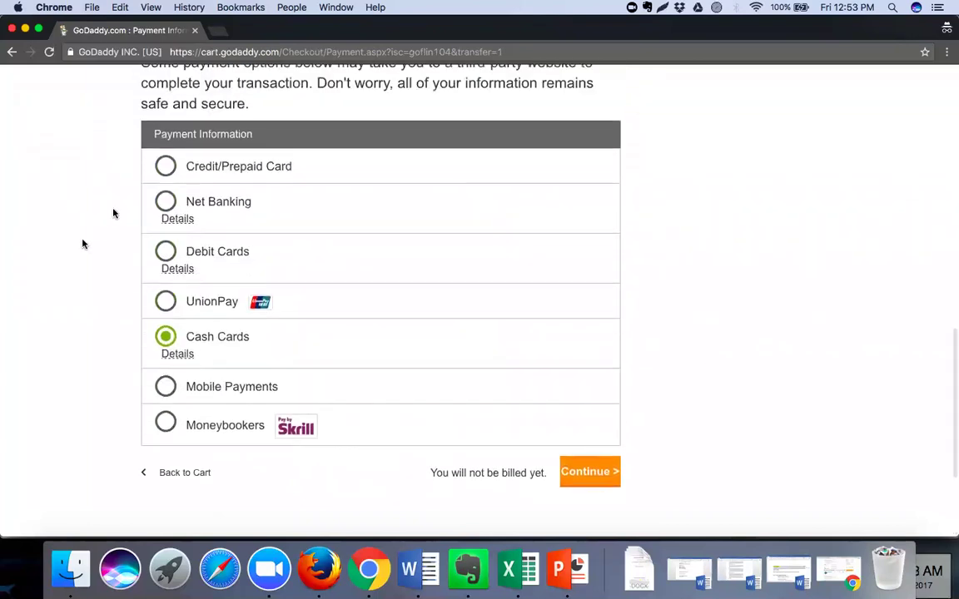
click(165, 169)
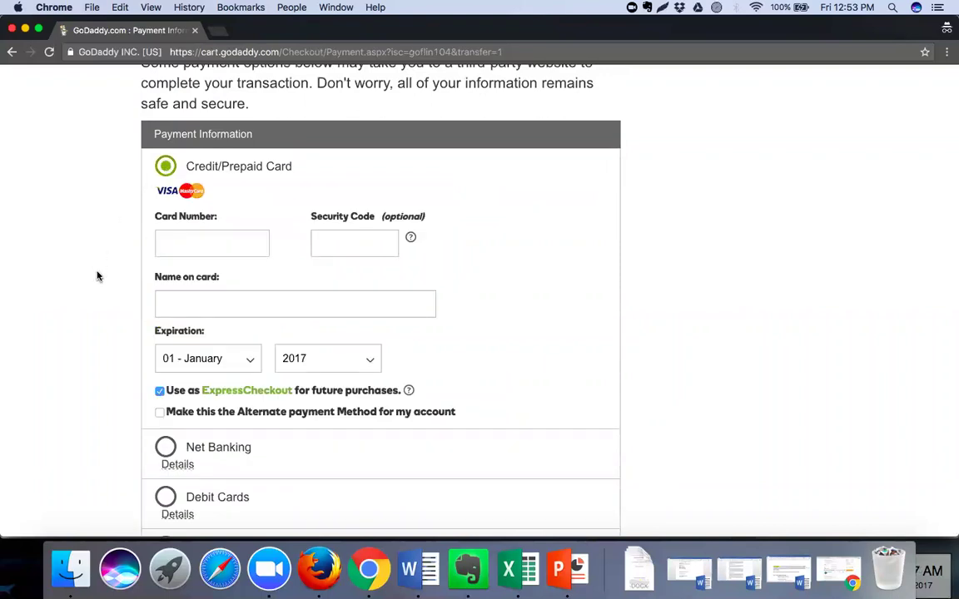
scroll(97, 277, down, 2)
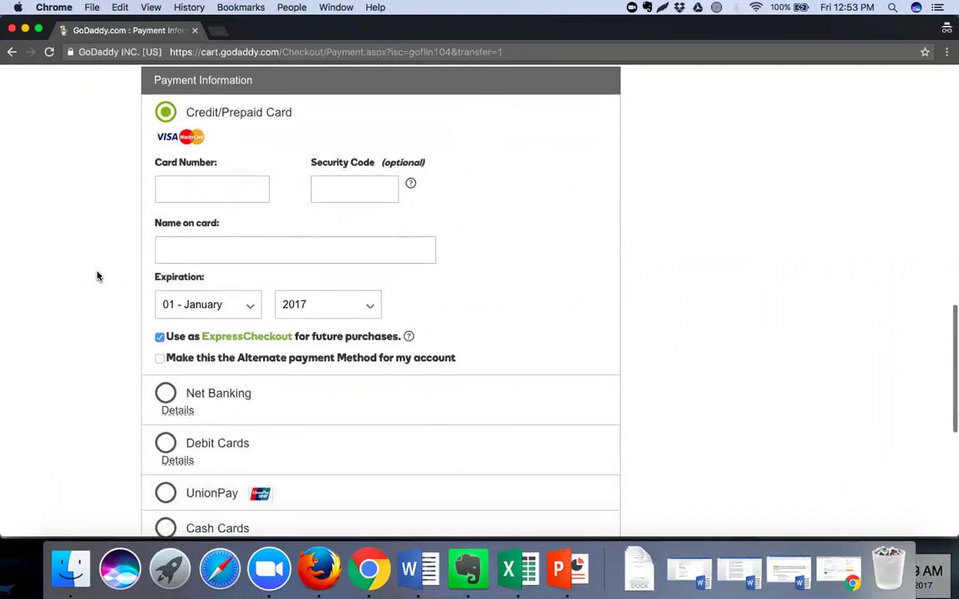
scroll(97, 276, up, 1)
scroll(97, 276, up, 2)
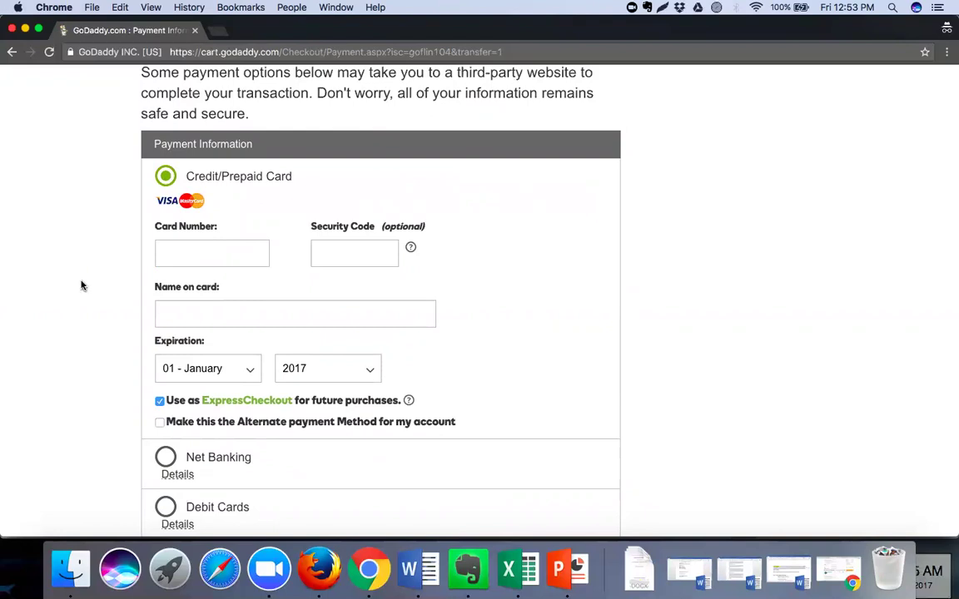
scroll(81, 286, down, 3)
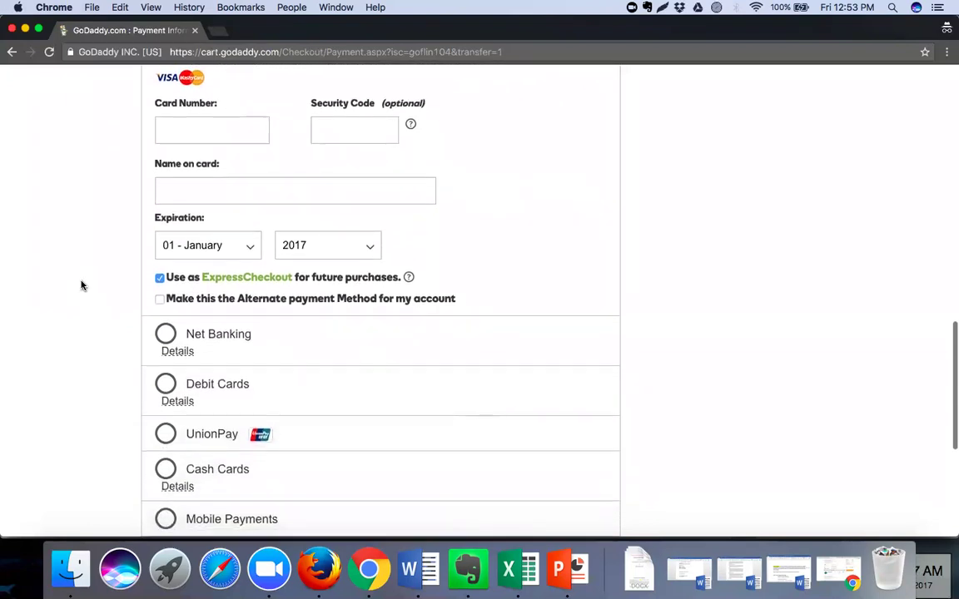
- Scroll up to review the submitted order's ₹127.65 confirmation details
scroll(82, 285, up, 2)
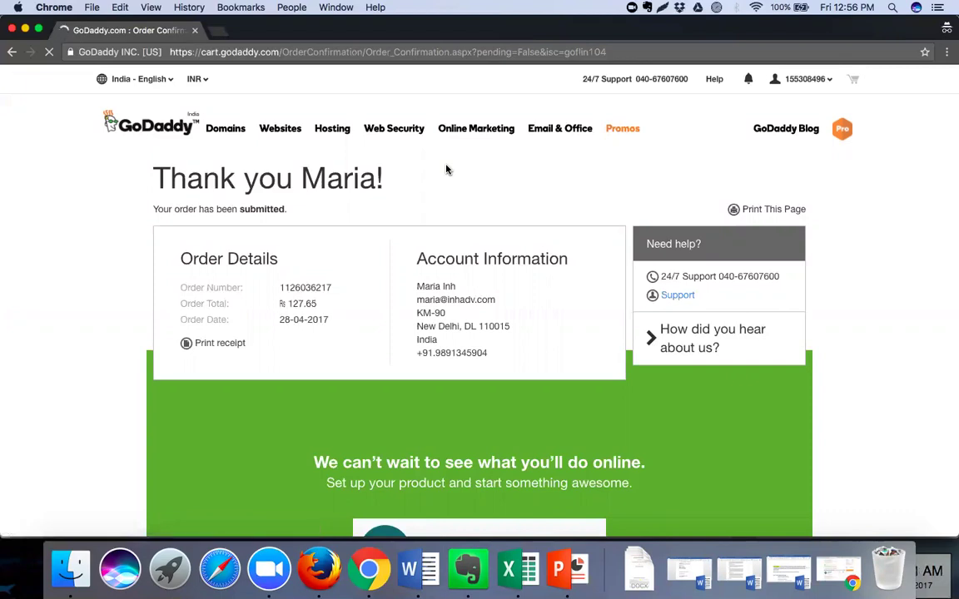
- Open the luxuryrose.online Domain Manager from the confirmation page's Domain Name card
scroll(446, 170, down, 5)
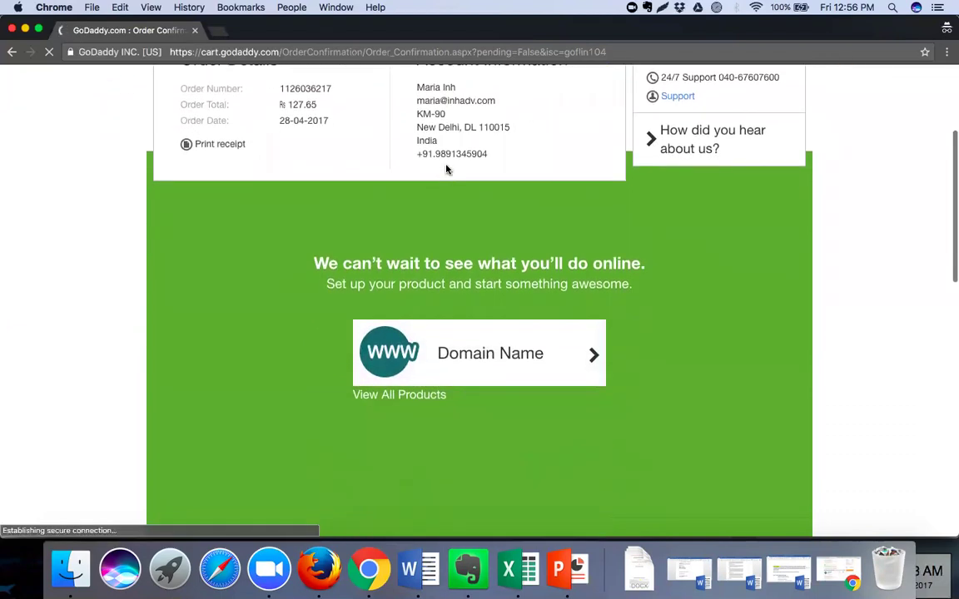
scroll(446, 169, down, 2)
scroll(446, 170, up, 6)
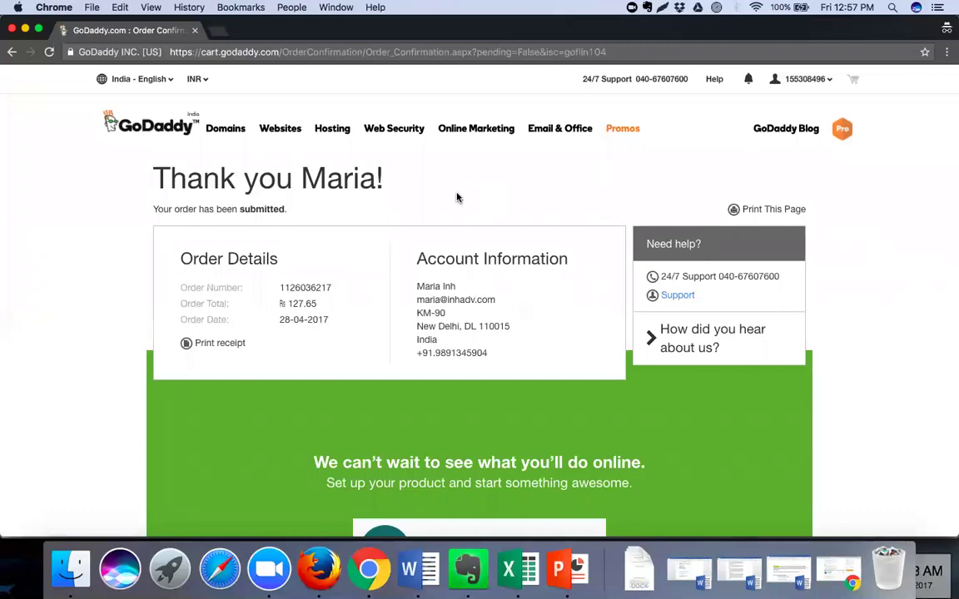
scroll(456, 197, down, 10)
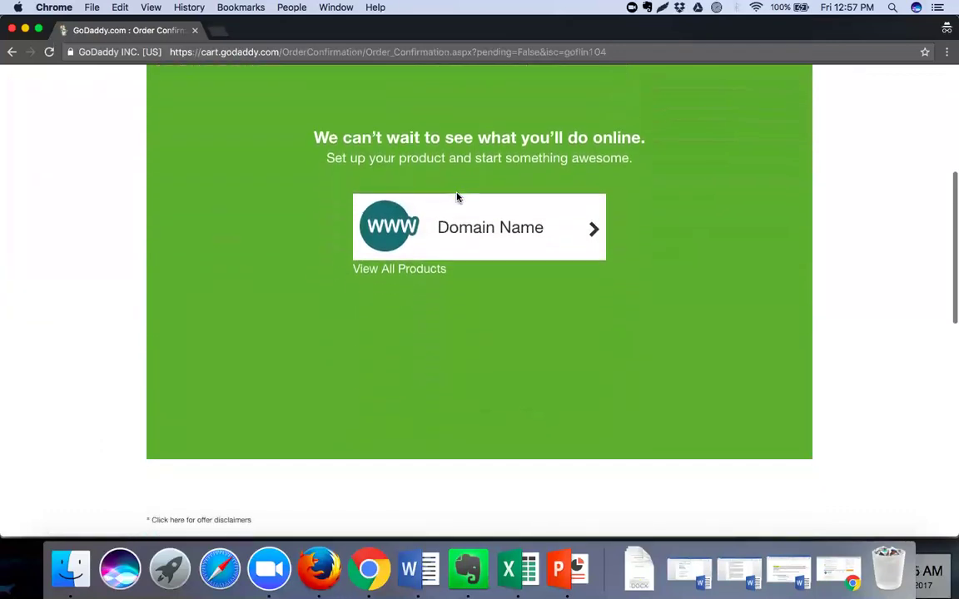
click(458, 209)
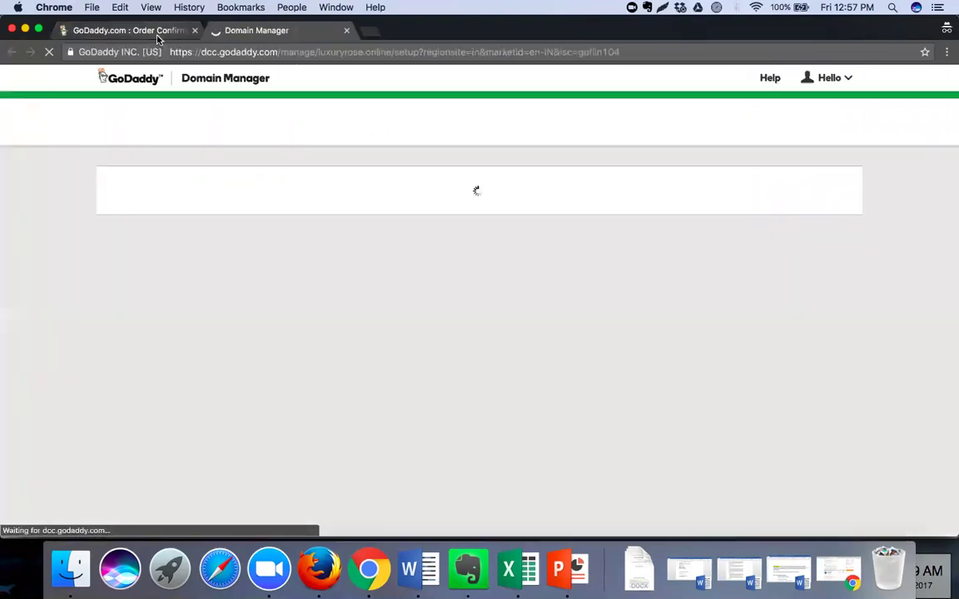
- Return to the Domain Manager tab and open the My Domains list
click(157, 35)
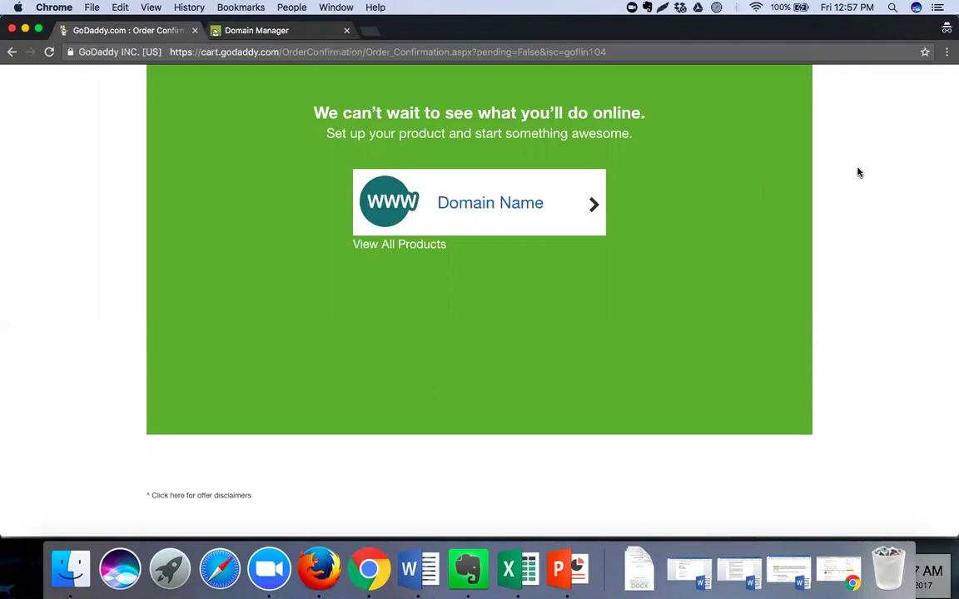
scroll(859, 172, up, 5)
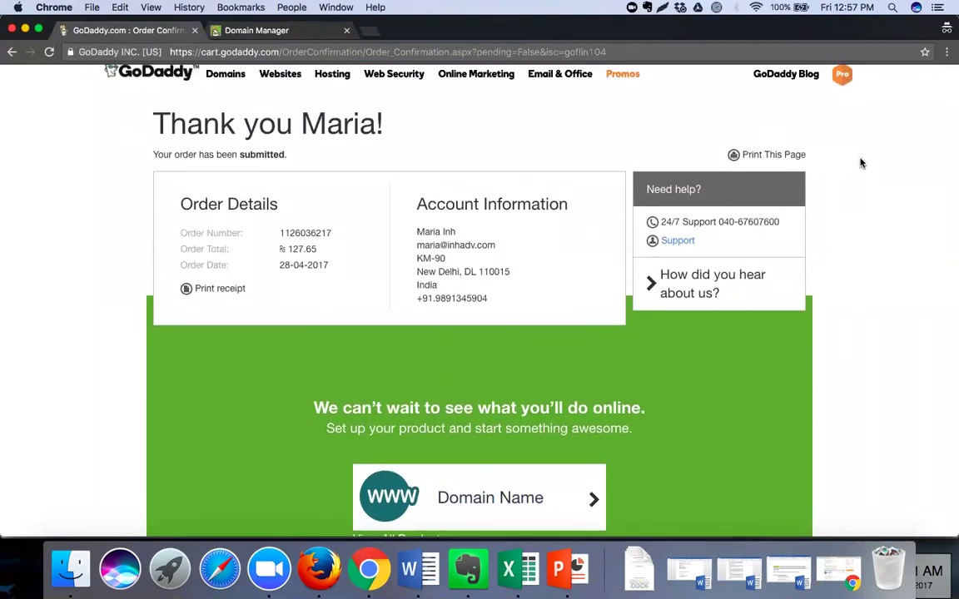
scroll(862, 163, up, 2)
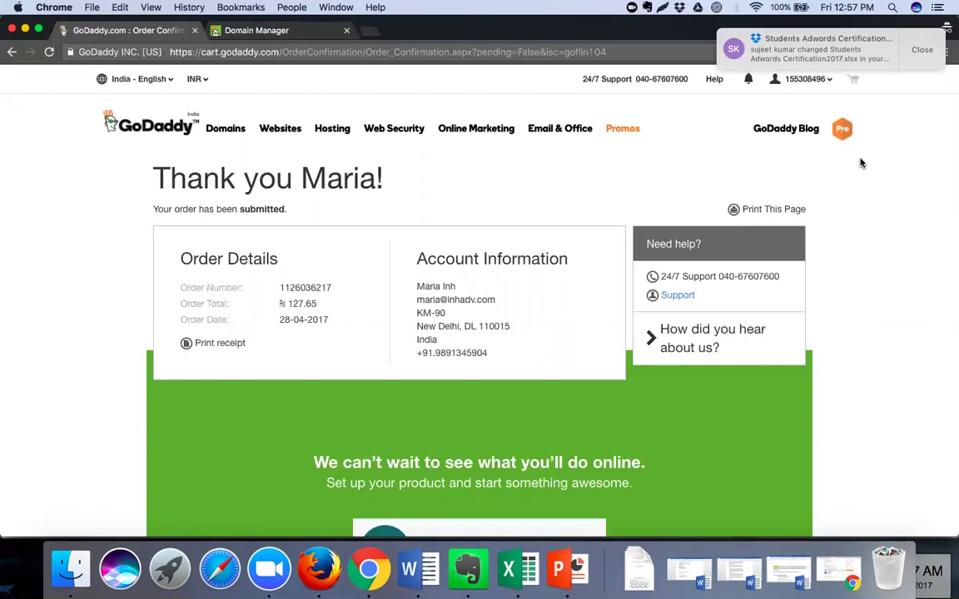
click(255, 34)
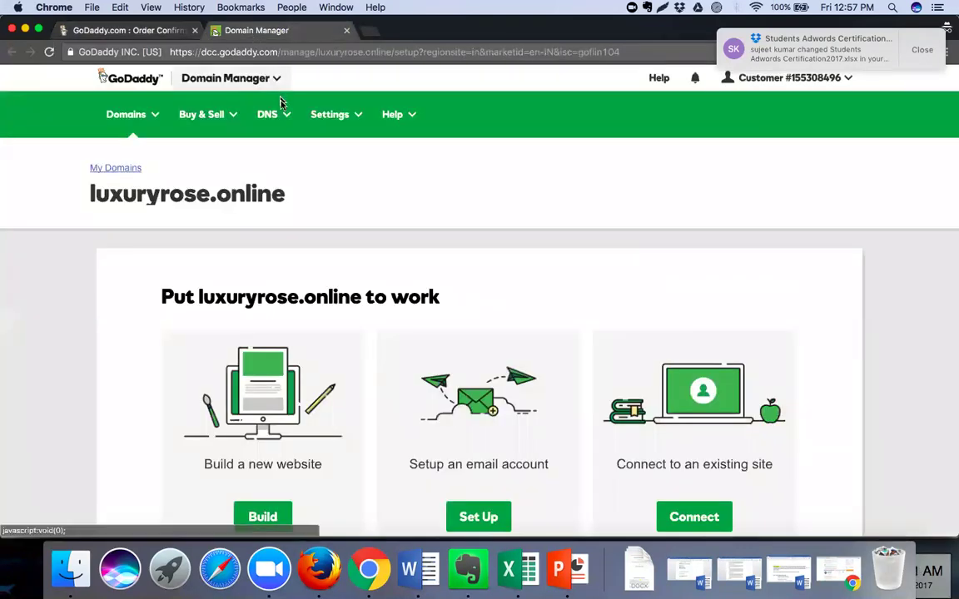
click(128, 168)
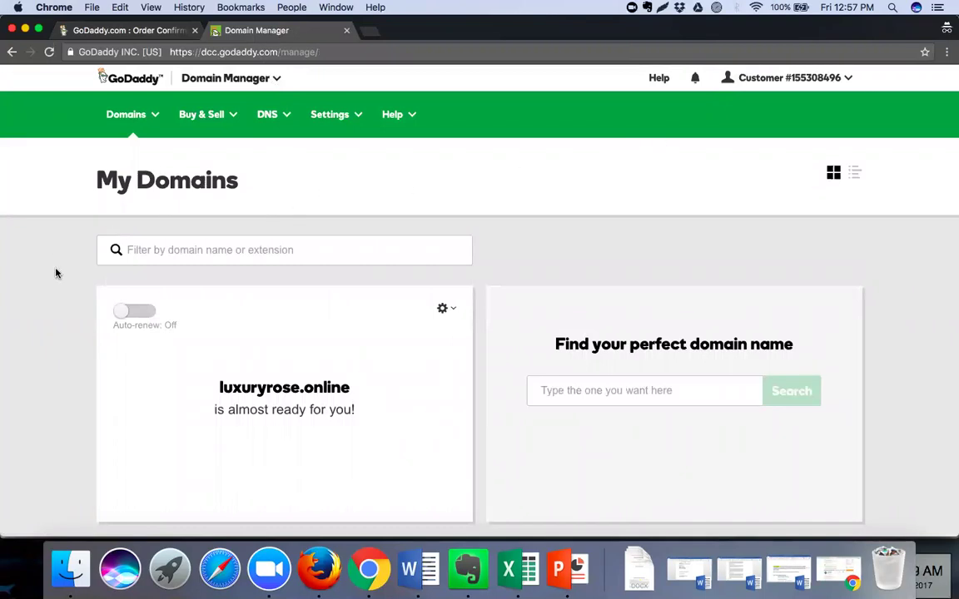
scroll(56, 271, down, 5)
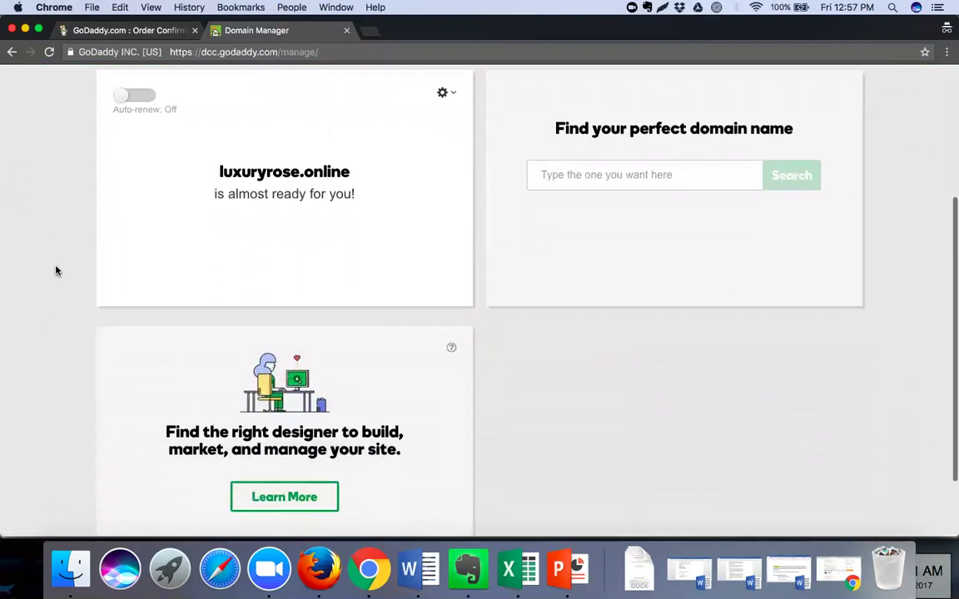
scroll(56, 272, up, 5)
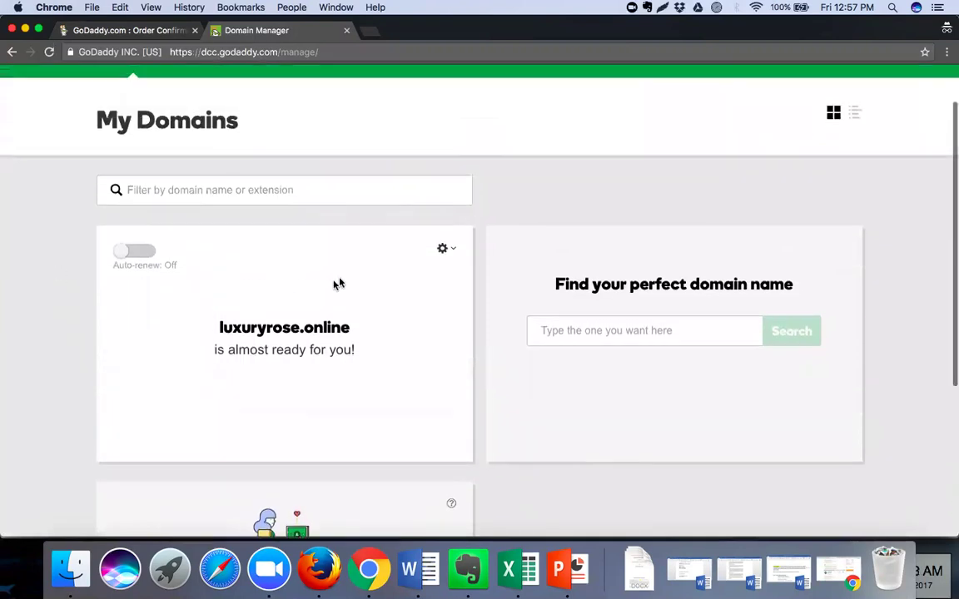
- Open luxuryrose.online's Domain settings, send the verification email, and review Additional Settings
click(443, 250)
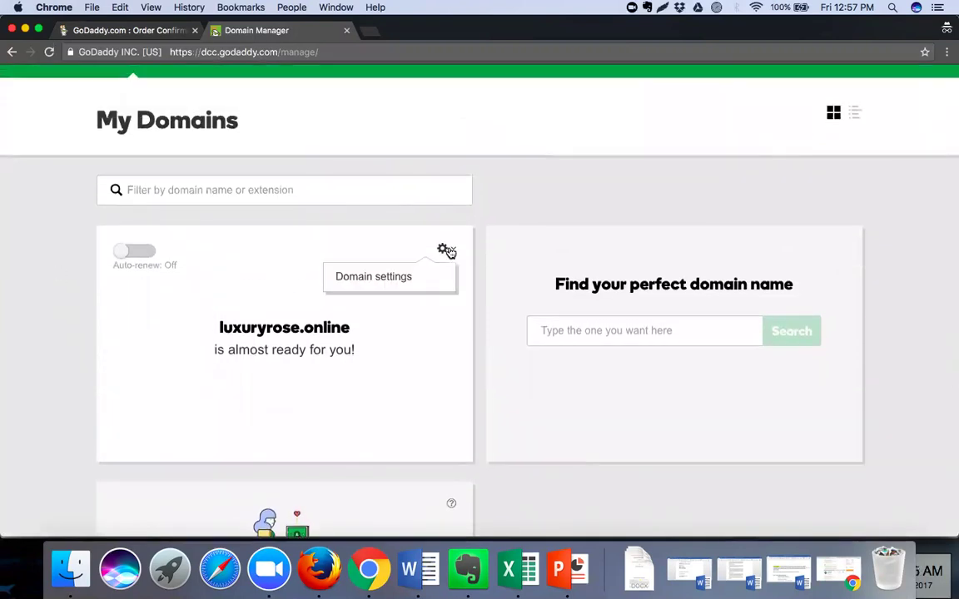
click(373, 277)
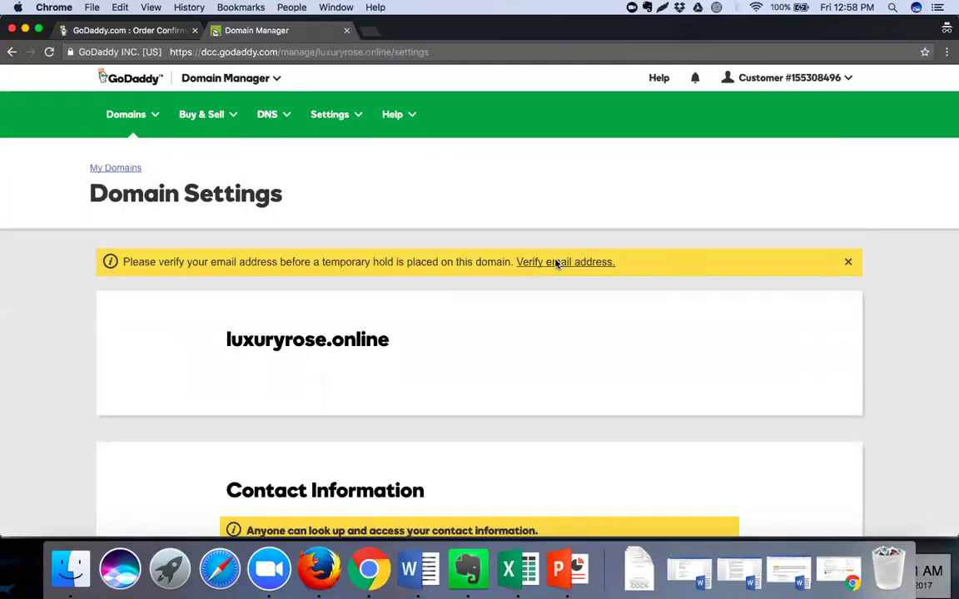
click(558, 263)
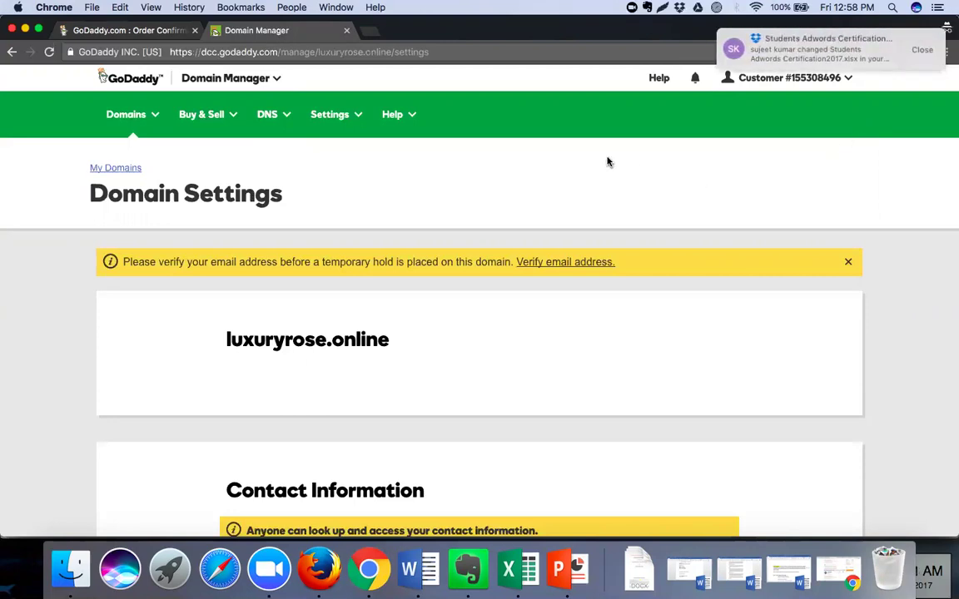
scroll(608, 161, down, 5)
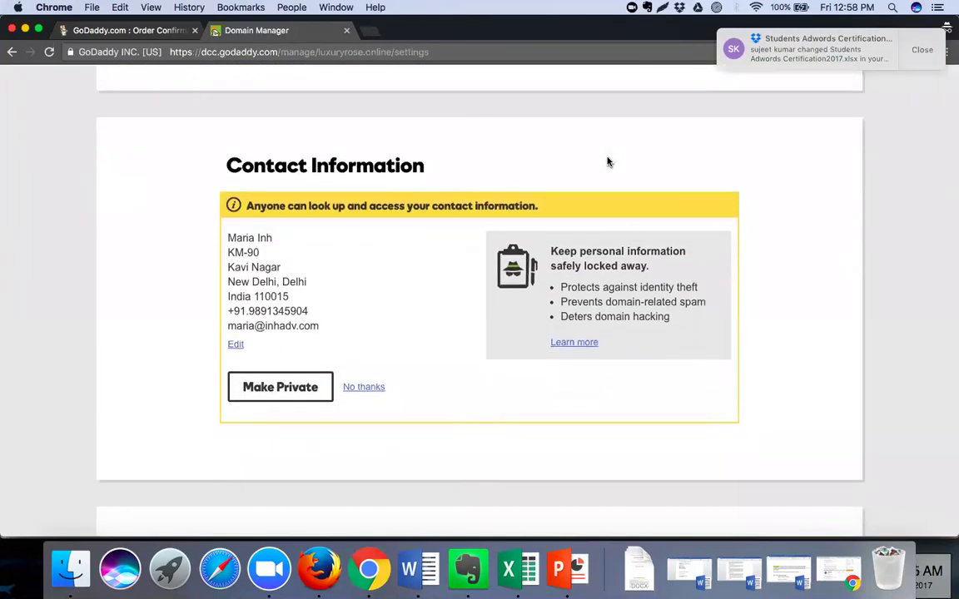
scroll(607, 161, down, 1)
scroll(608, 161, down, 3)
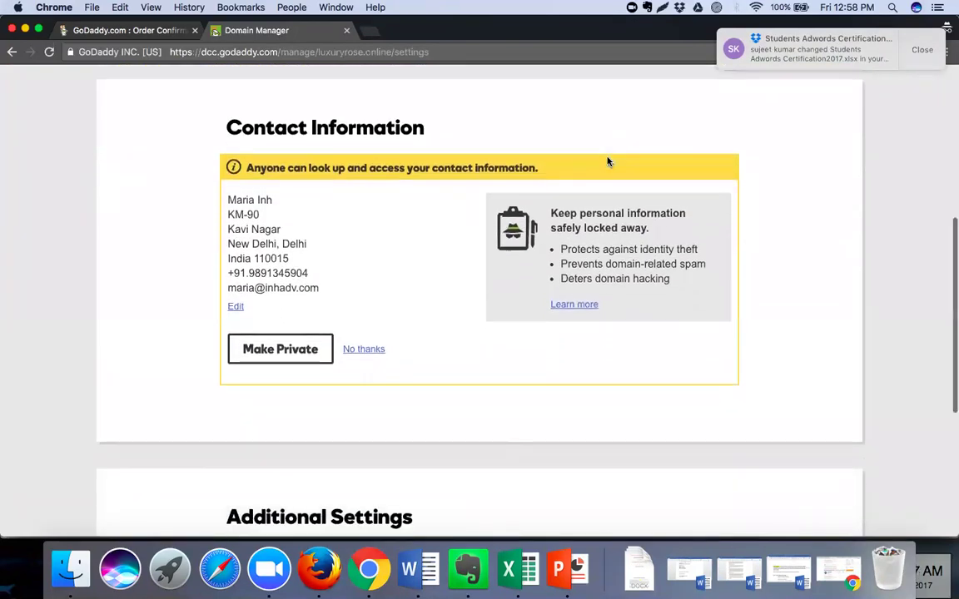
scroll(607, 161, down, 4)
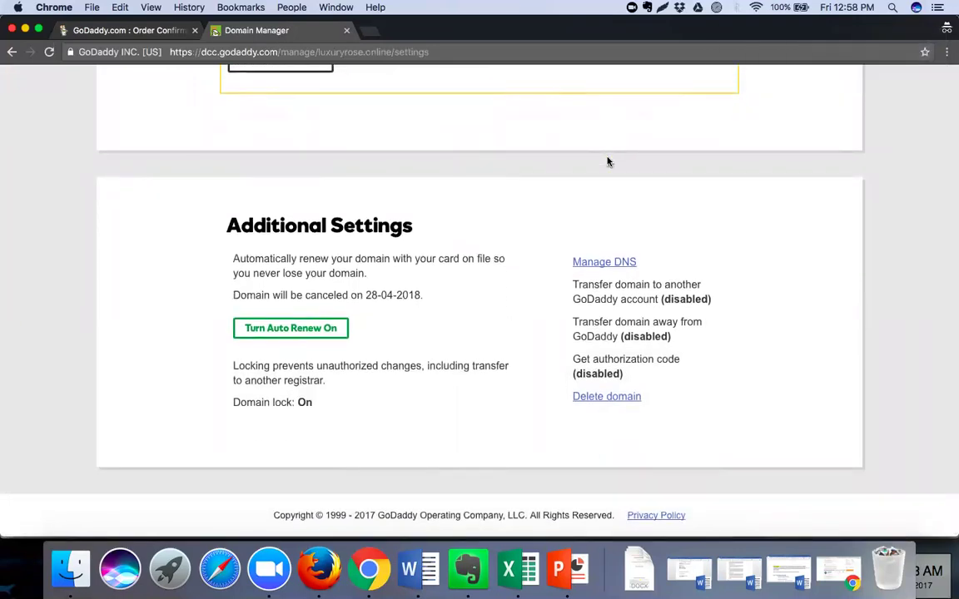
- Open DNS management for luxuryrose.online and review its A record and ns73/ns74 nameservers
click(608, 262)
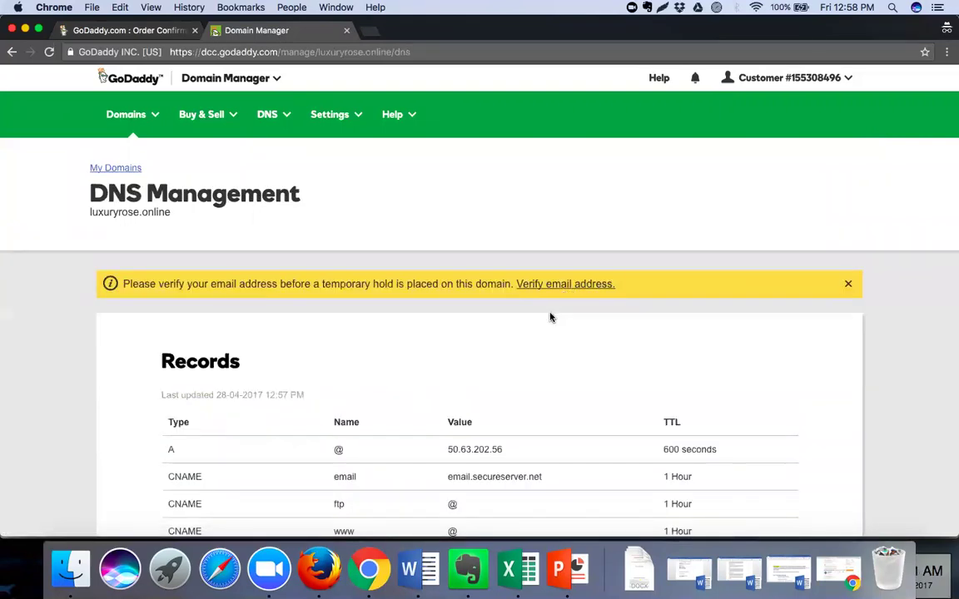
scroll(549, 316, down, 5)
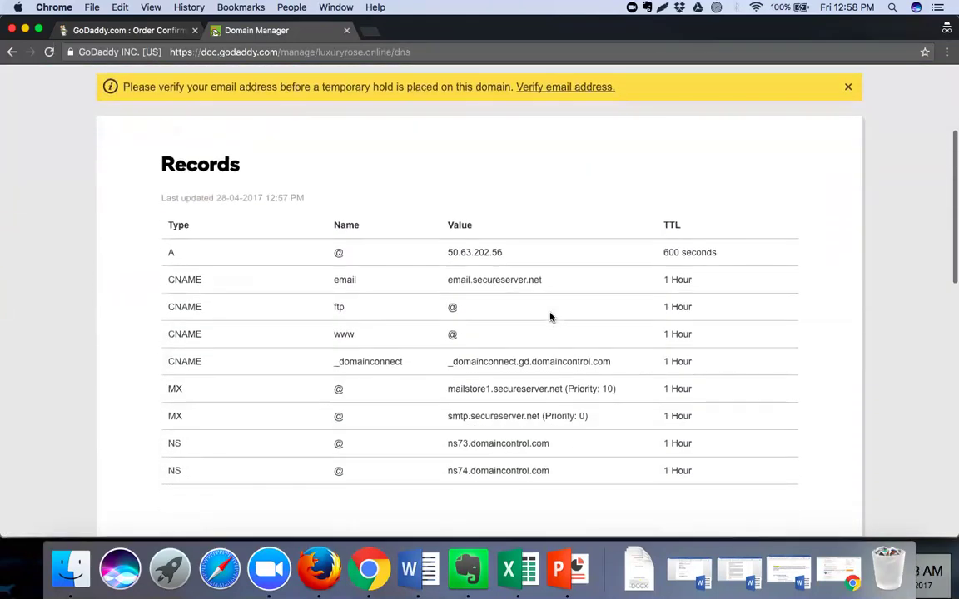
scroll(549, 317, down, 6)
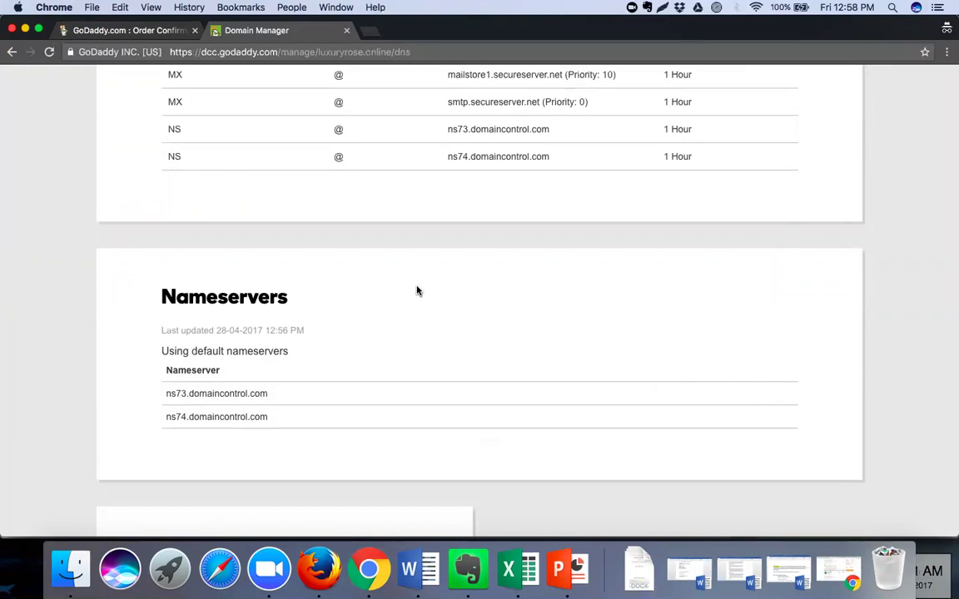
scroll(400, 330, down, 5)
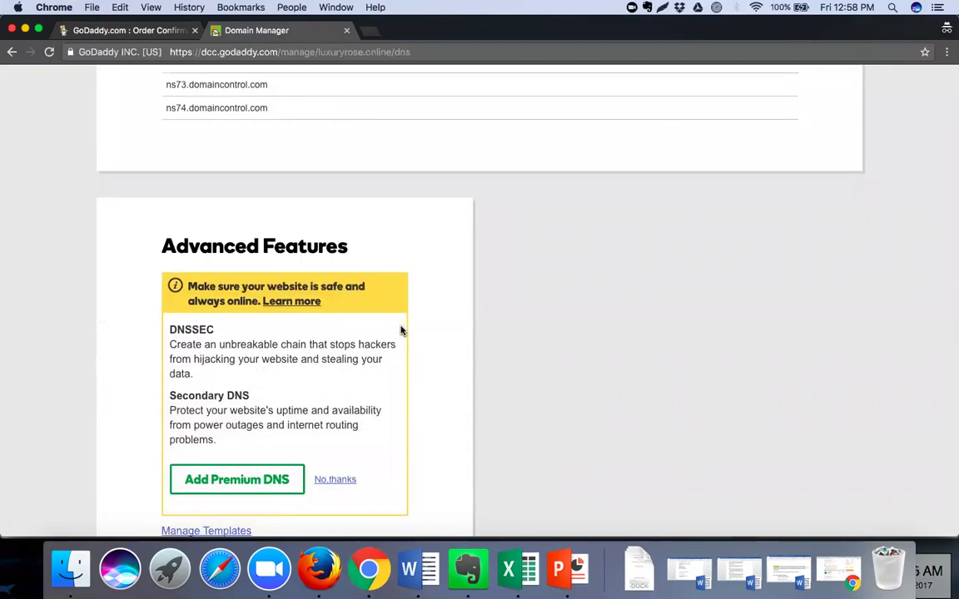
scroll(400, 331, down, 3)
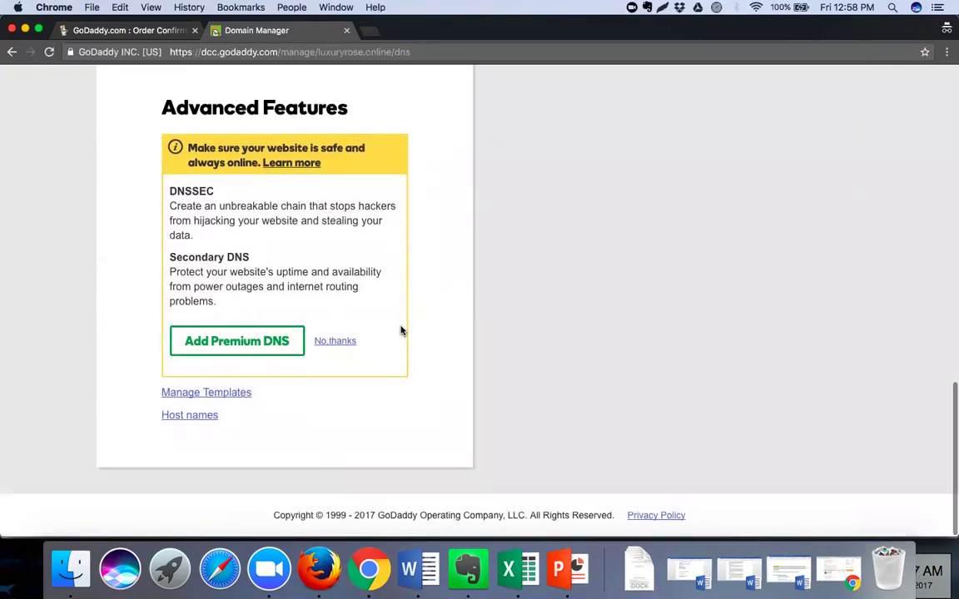
scroll(400, 330, up, 15)
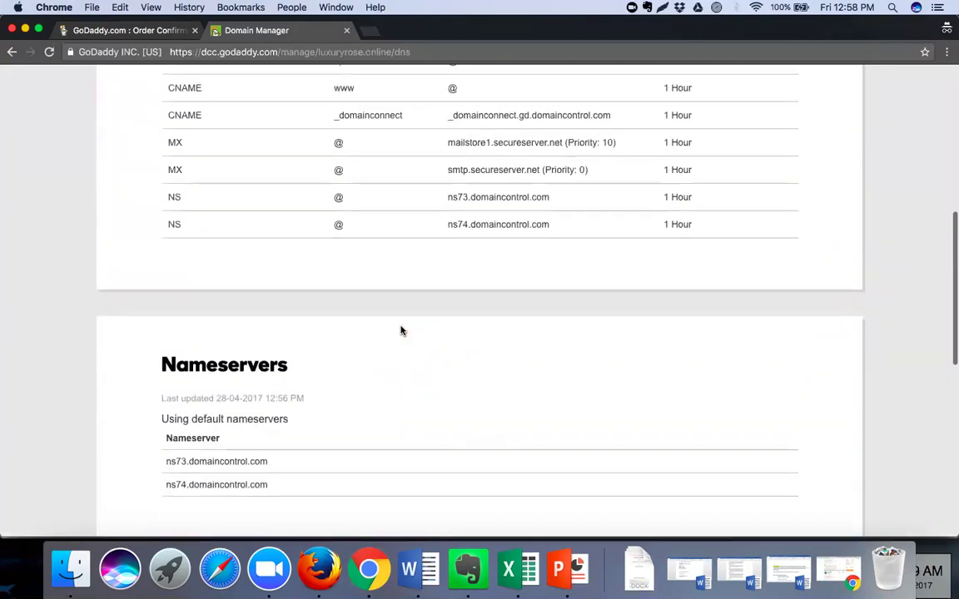
- Send the domain verification email between page reloads, then check the A @ 50.63.202.56 and CNAME records
click(49, 52)
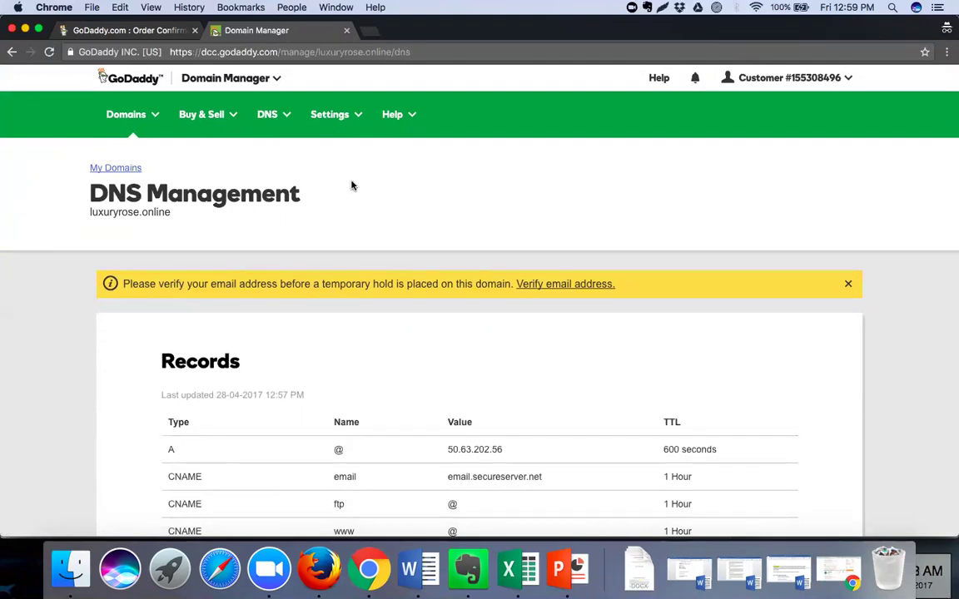
click(49, 52)
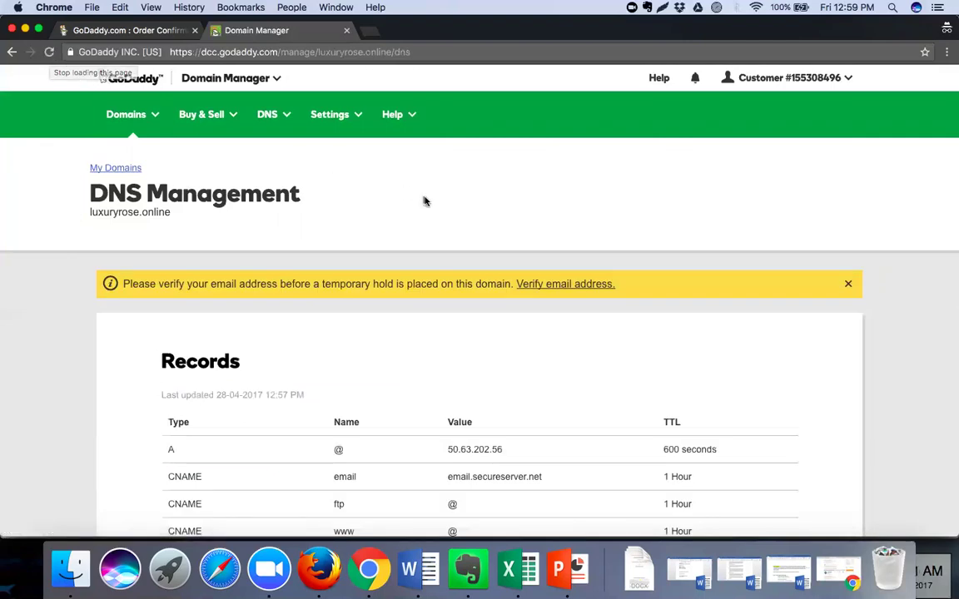
click(586, 284)
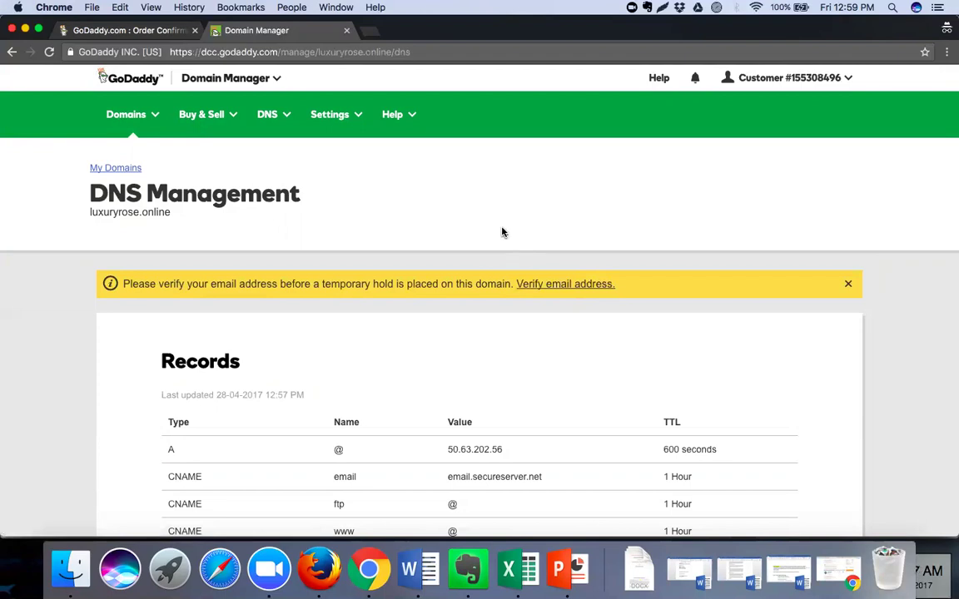
click(49, 53)
scroll(514, 329, down, 5)
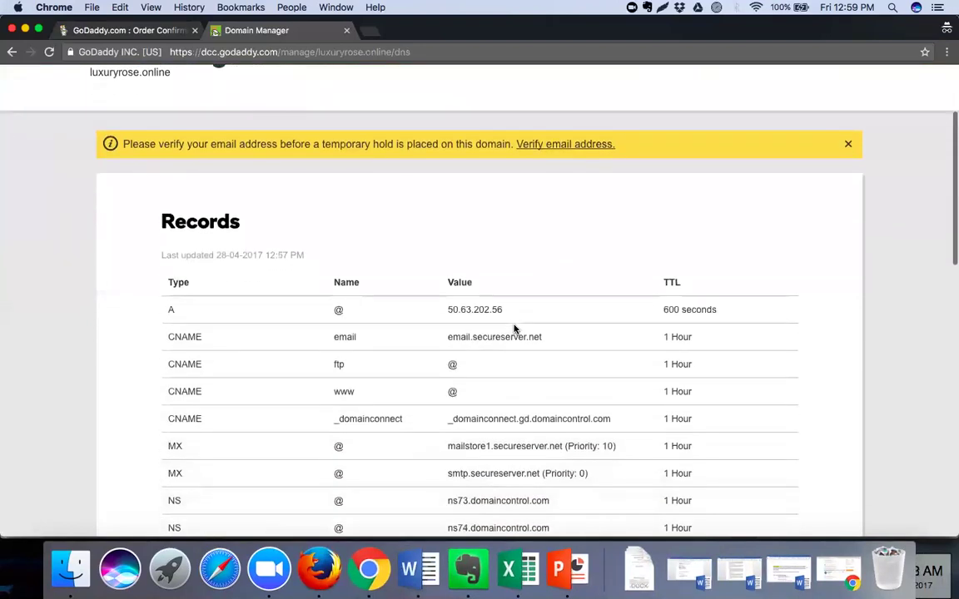
scroll(513, 329, up, 5)
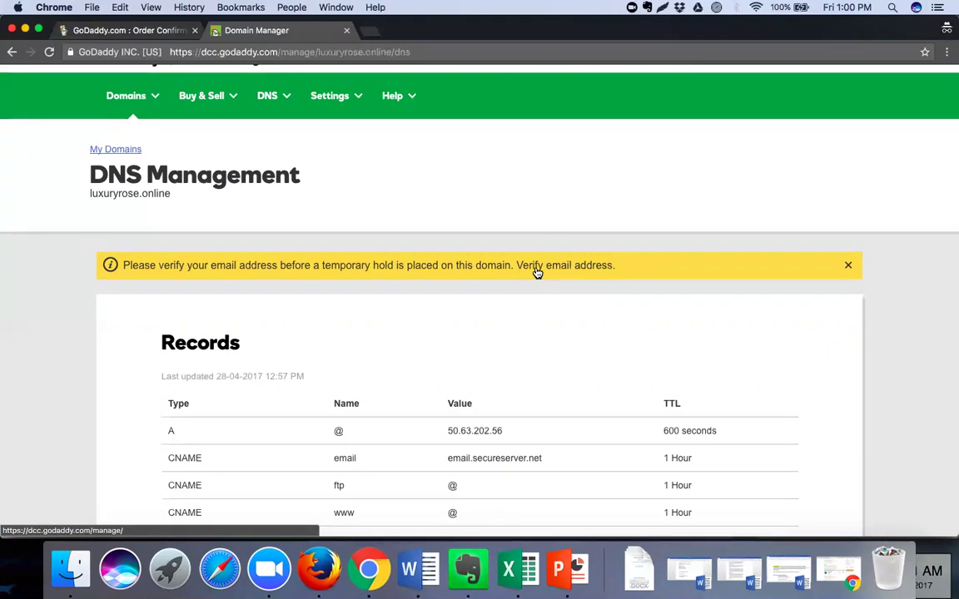
click(48, 53)
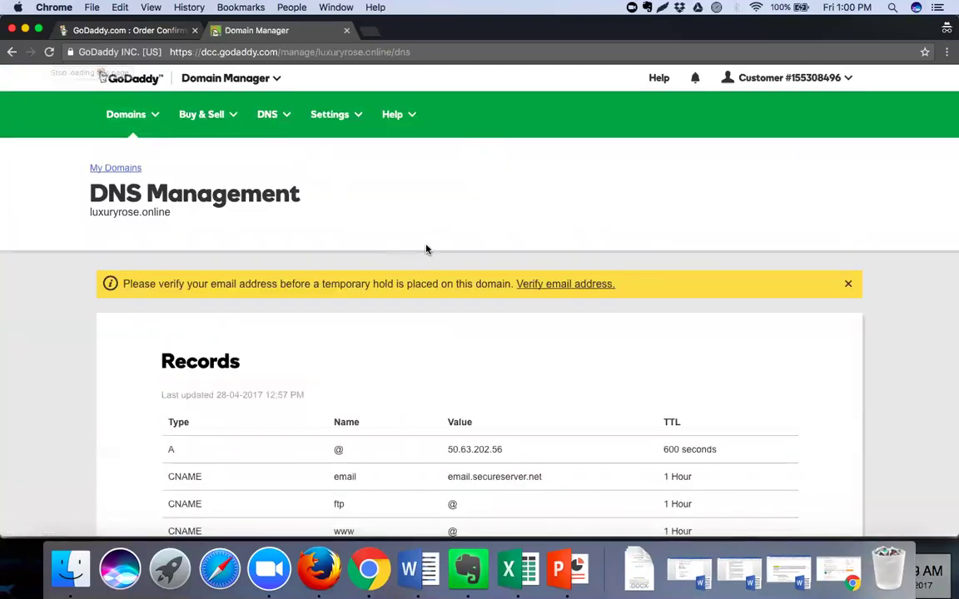
scroll(425, 249, down, 10)
scroll(425, 249, down, 1)
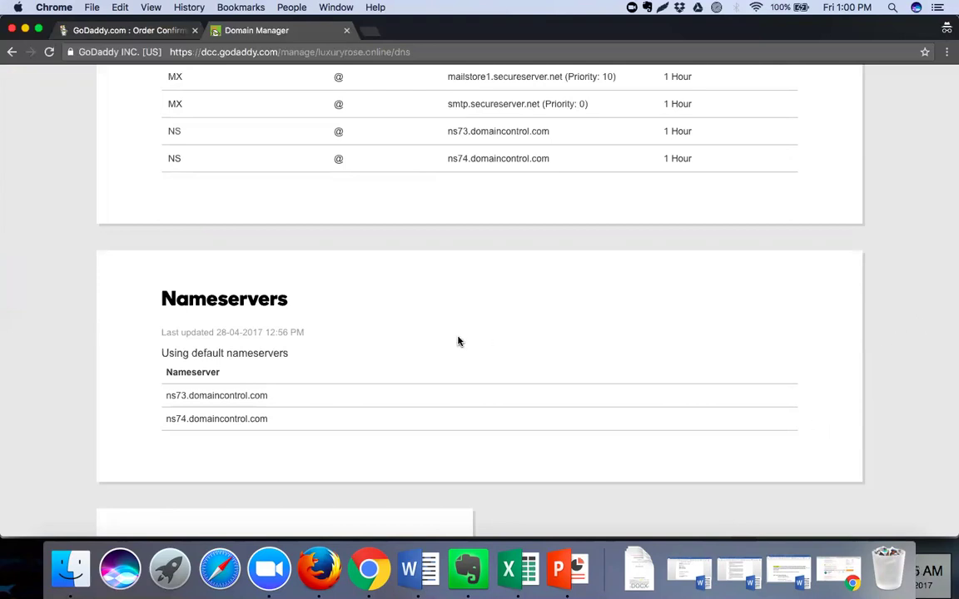
scroll(458, 340, down, 5)
scroll(457, 342, down, 3)
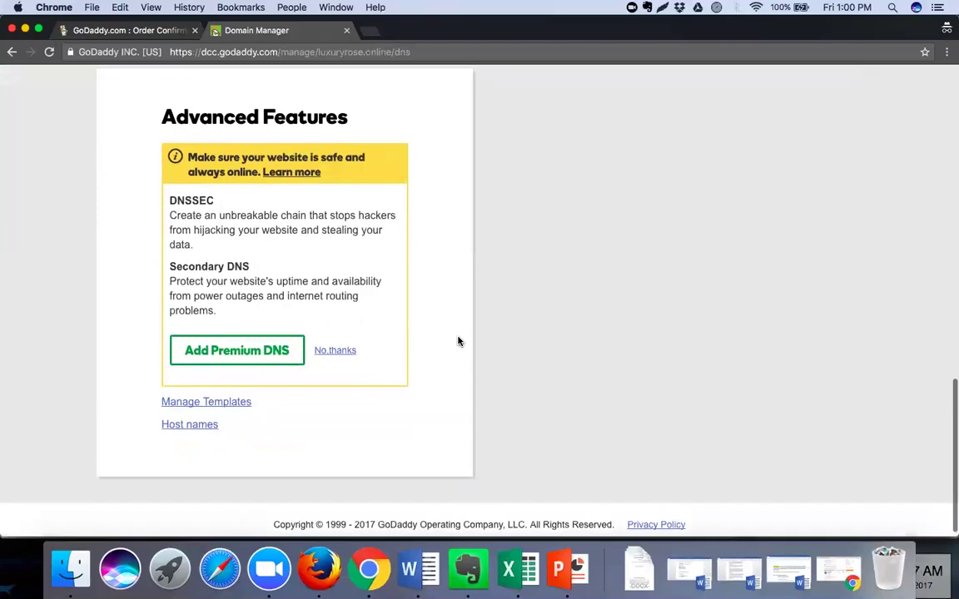
scroll(458, 341, up, 3)
scroll(457, 342, up, 10)
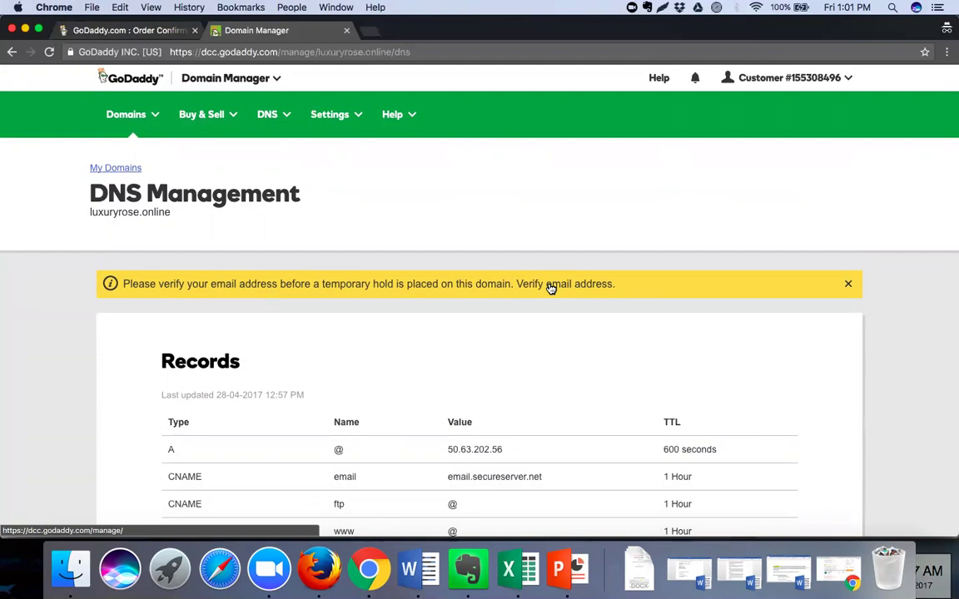
- Resend the verification email, refresh, and confirm the default nameservers ns73 and ns74
click(550, 285)
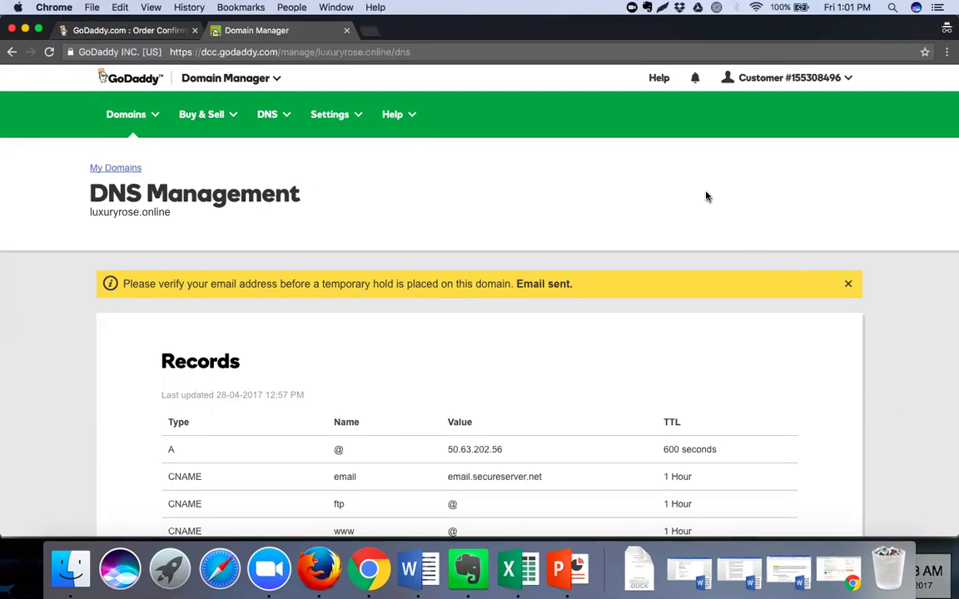
click(48, 52)
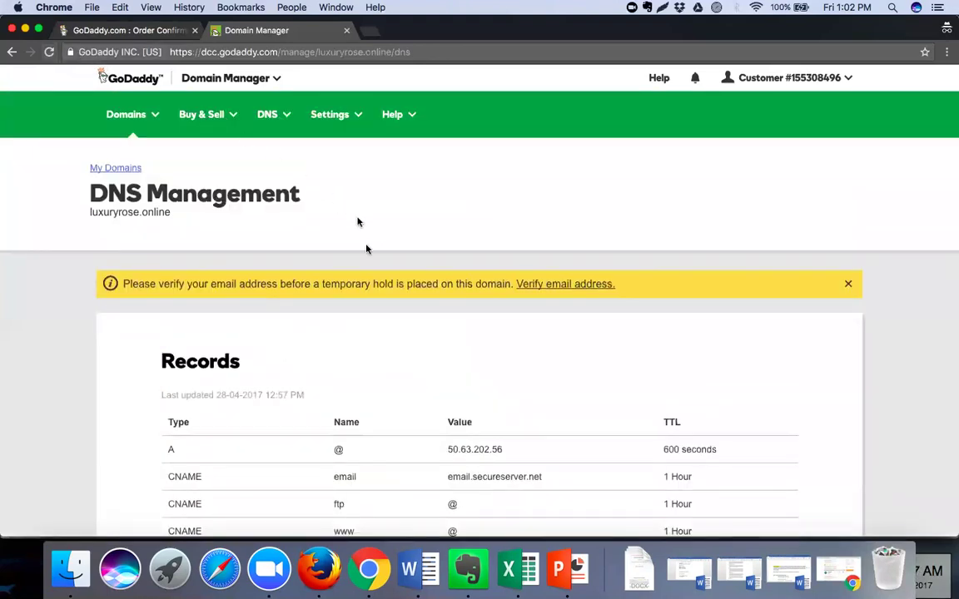
scroll(371, 295, down, 10)
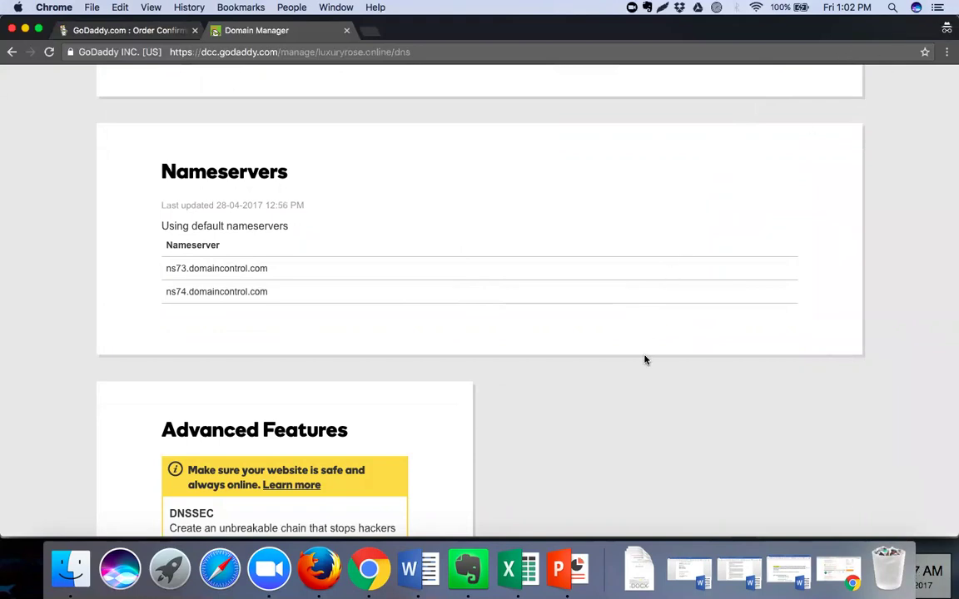
- Bring up the Word notes and move to step 3, Connect Hosting and Domain, on copying nameservers
click(428, 560)
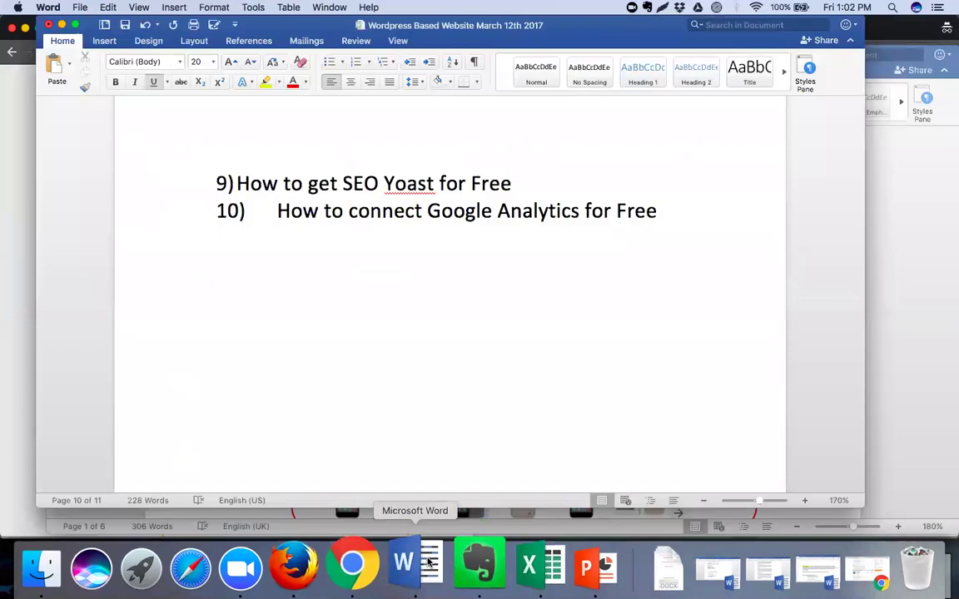
scroll(412, 285, down, 3)
scroll(412, 285, up, 20)
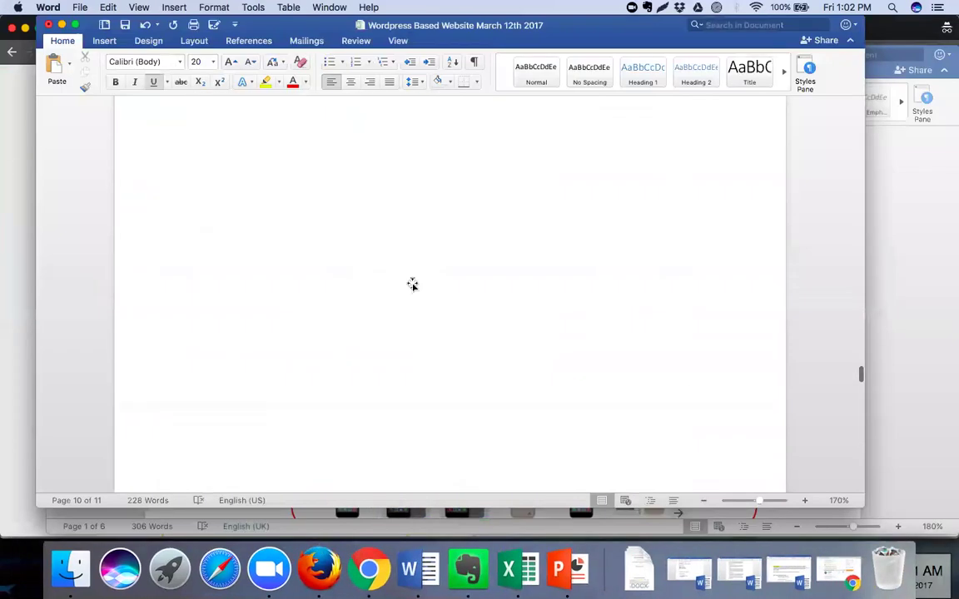
scroll(412, 285, up, 3)
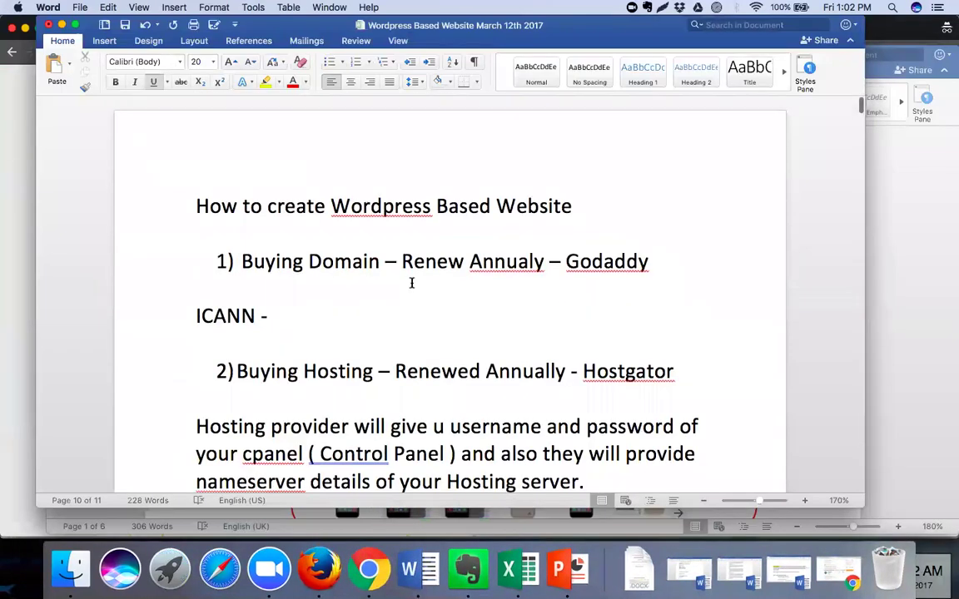
scroll(411, 283, down, 2)
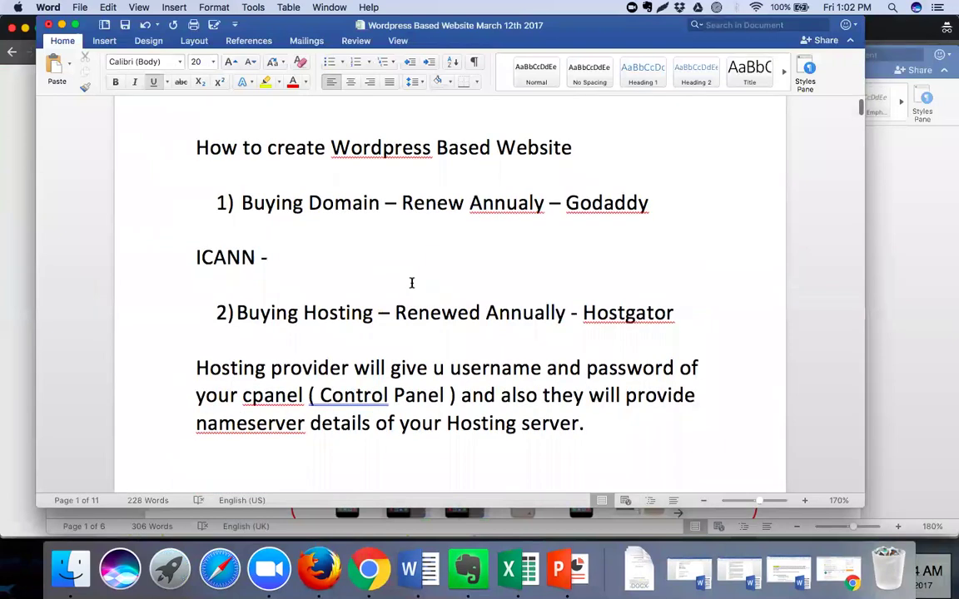
scroll(412, 282, down, 2)
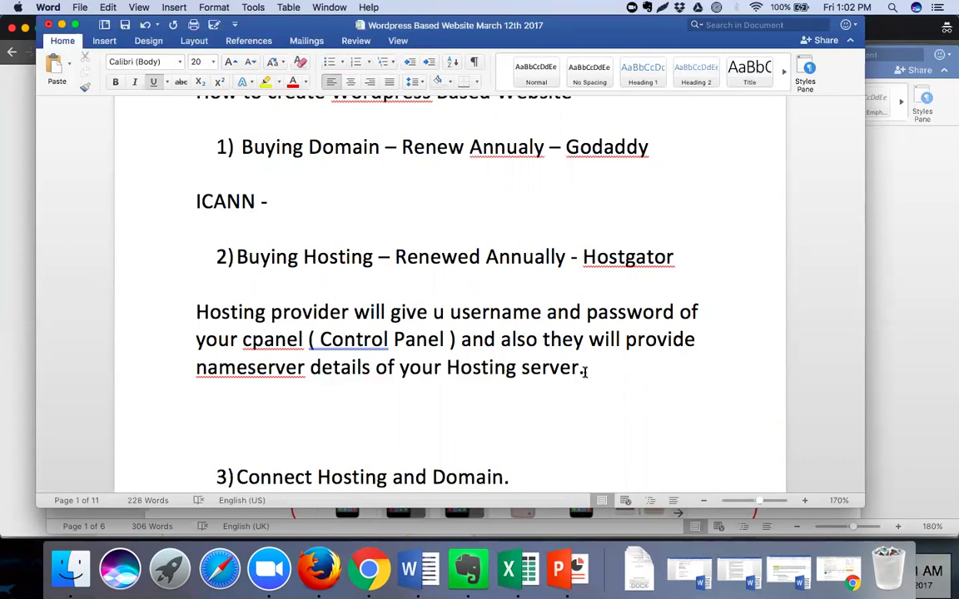
click(585, 371)
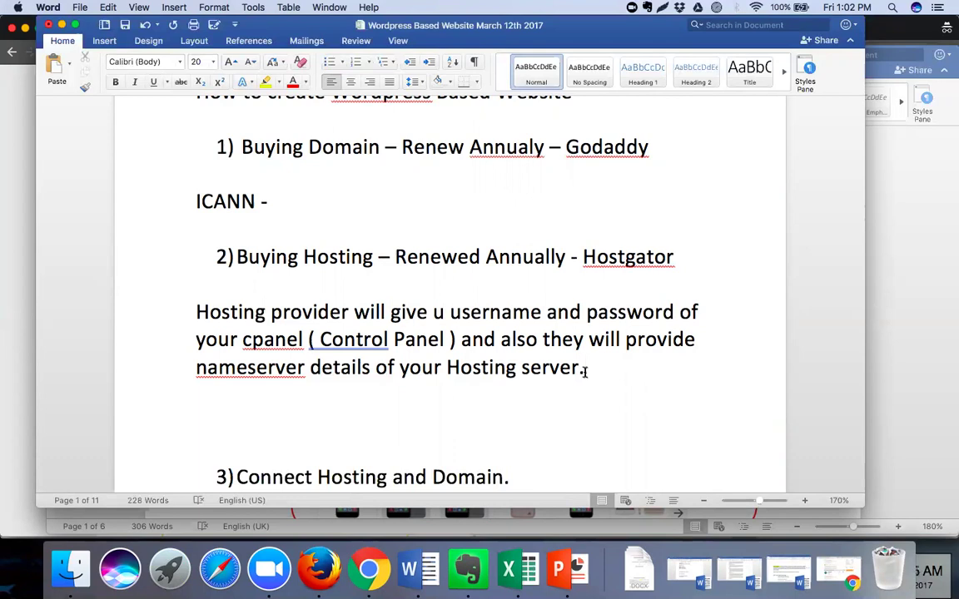
scroll(452, 397, down, 6)
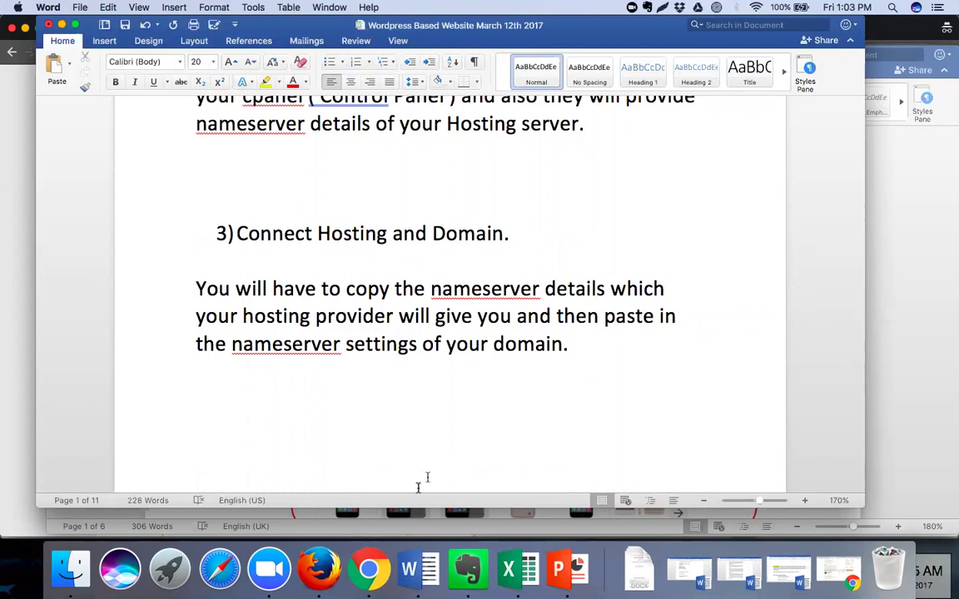
- Back in GoDaddy, go to All Domains and open Domain settings for luxuryrose.online
click(372, 569)
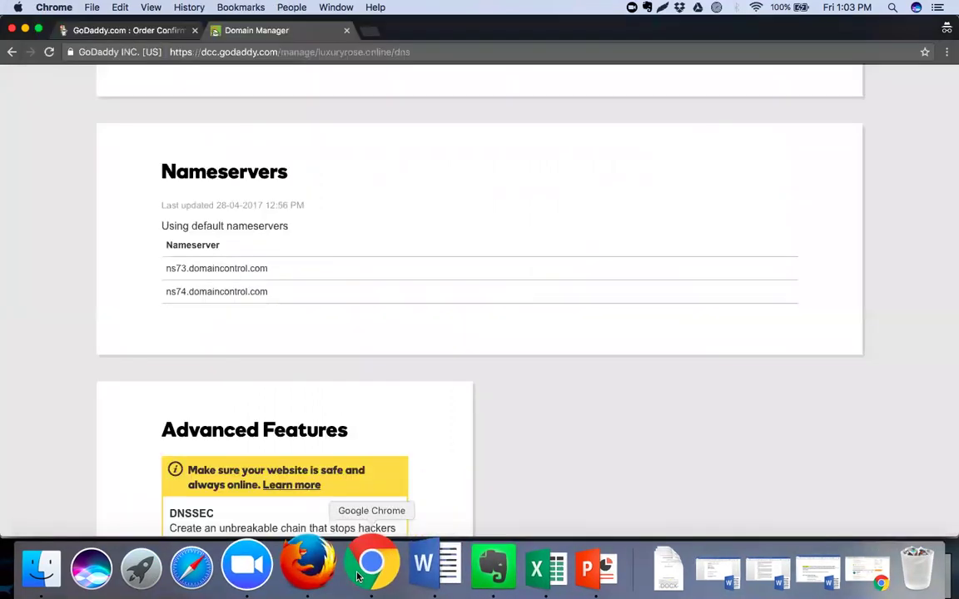
scroll(360, 276, up, 5)
scroll(359, 276, up, 5)
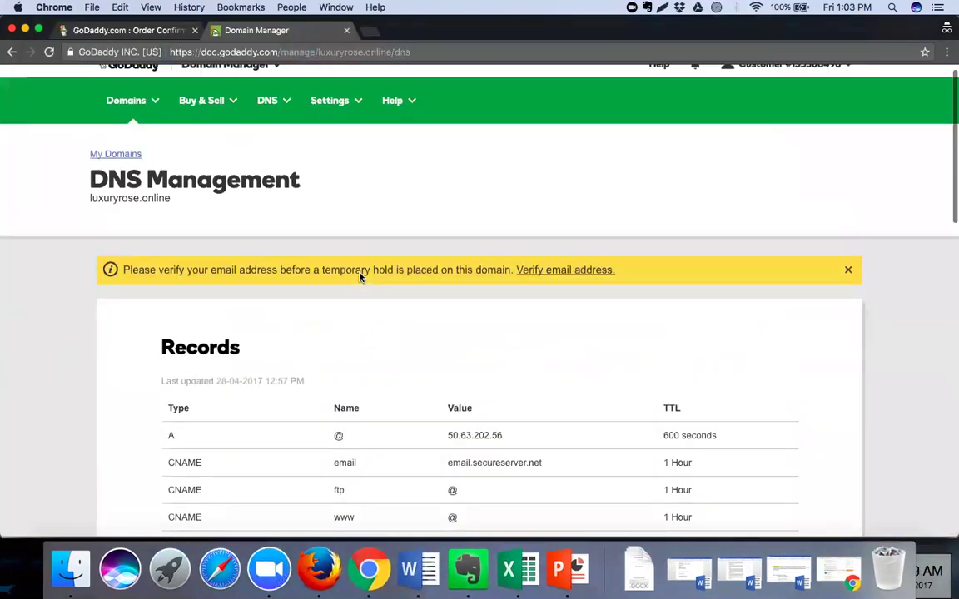
click(152, 124)
click(143, 154)
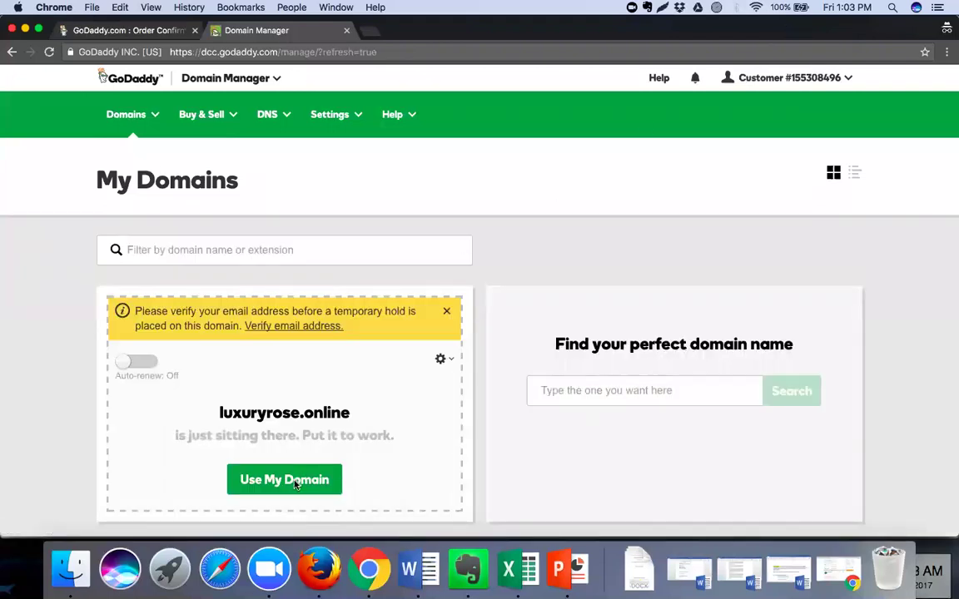
click(446, 361)
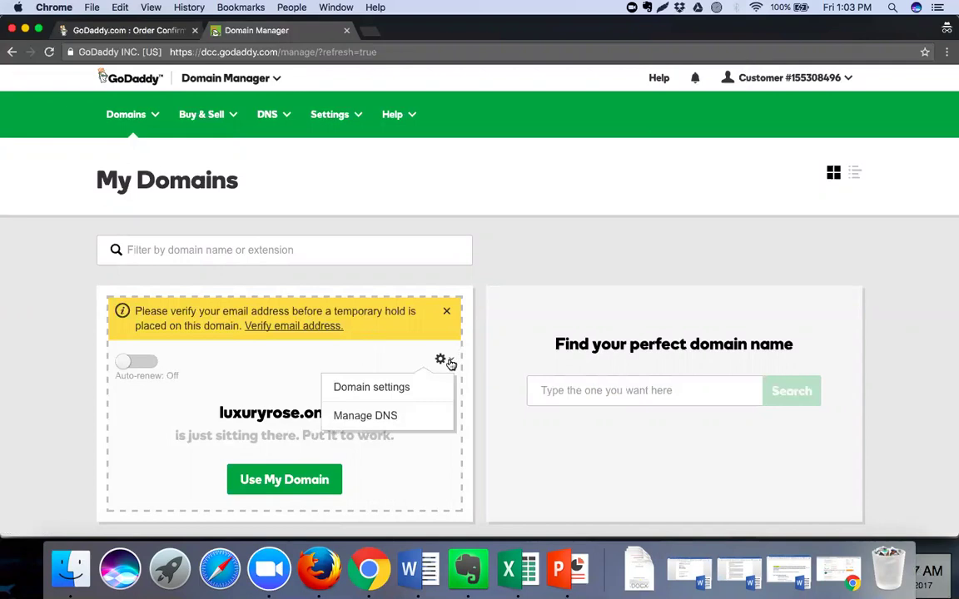
click(392, 389)
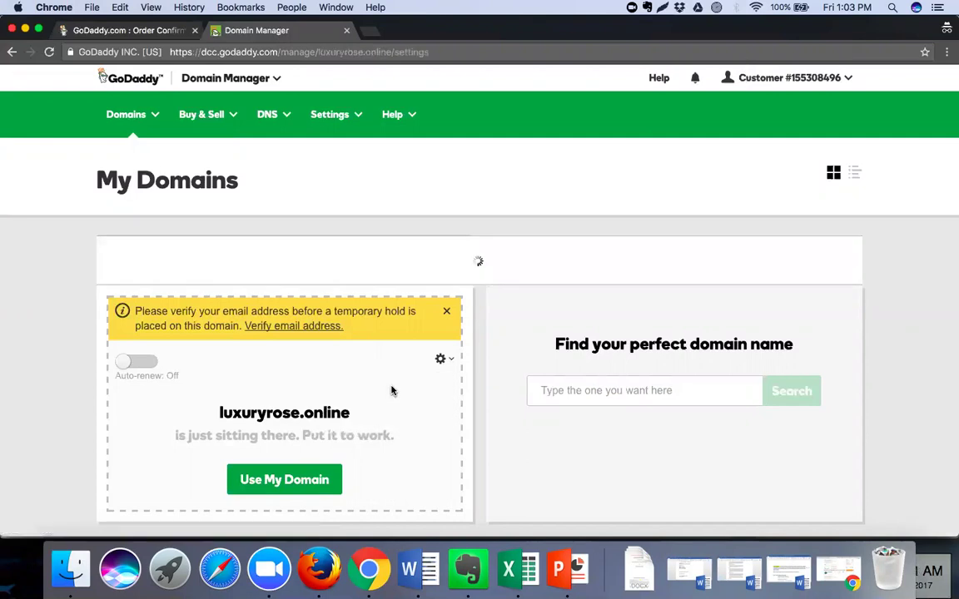
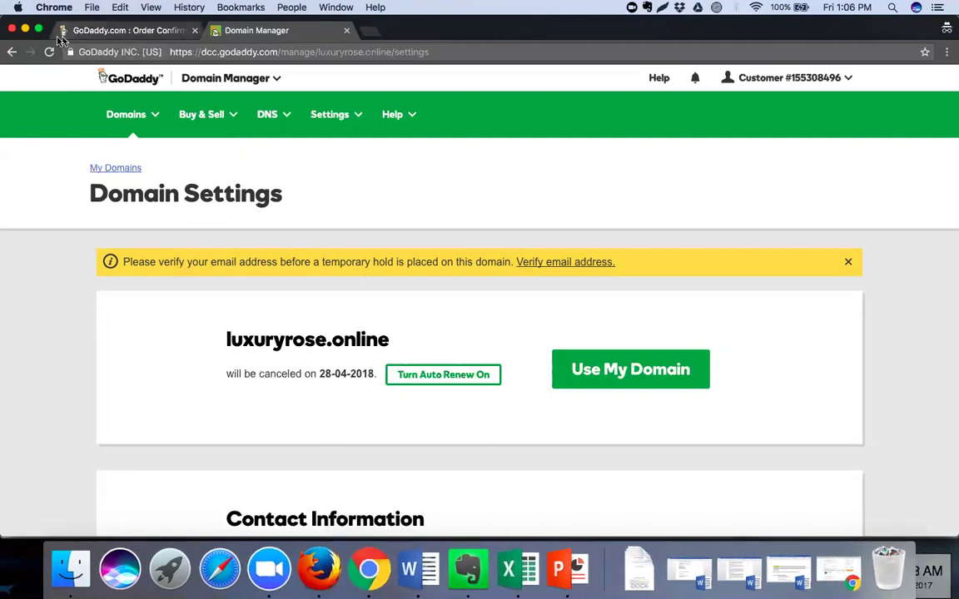
- Minimize the GoDaddy Chrome window and bring the Firefox Sonetel window forward
click(26, 30)
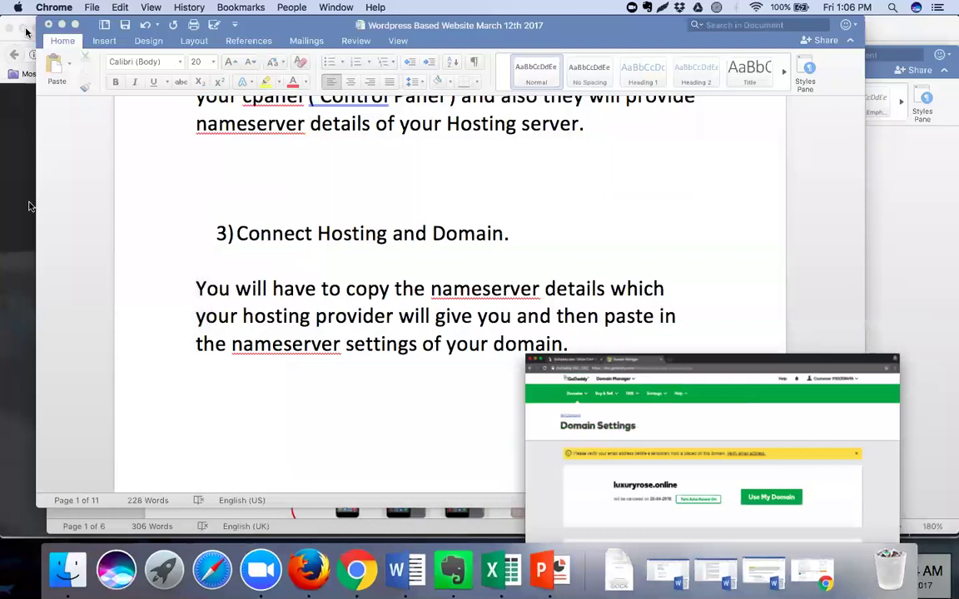
click(24, 206)
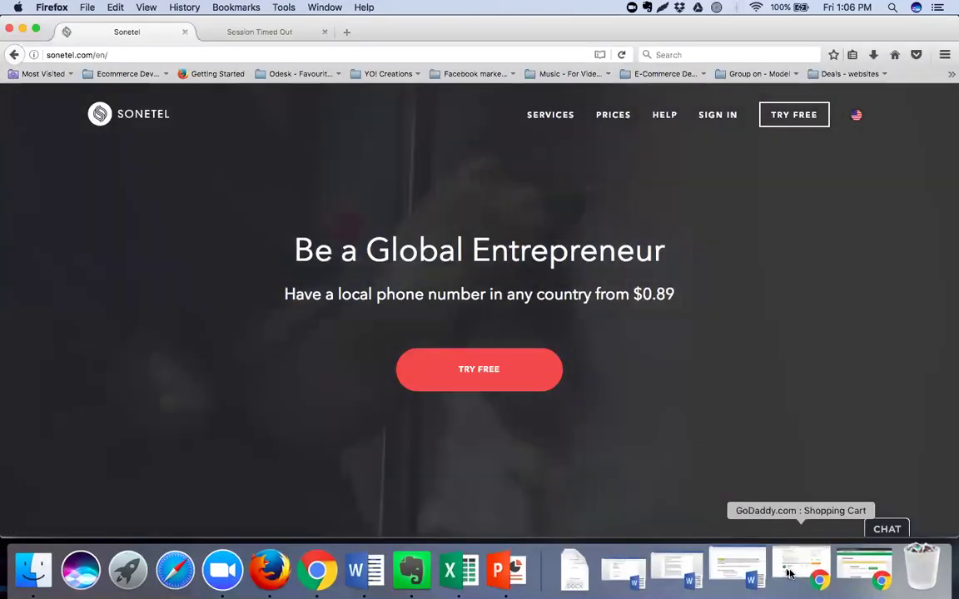
- Restore the GoDaddy shopping cart window listing luxuryrose.online from the Dock
click(787, 573)
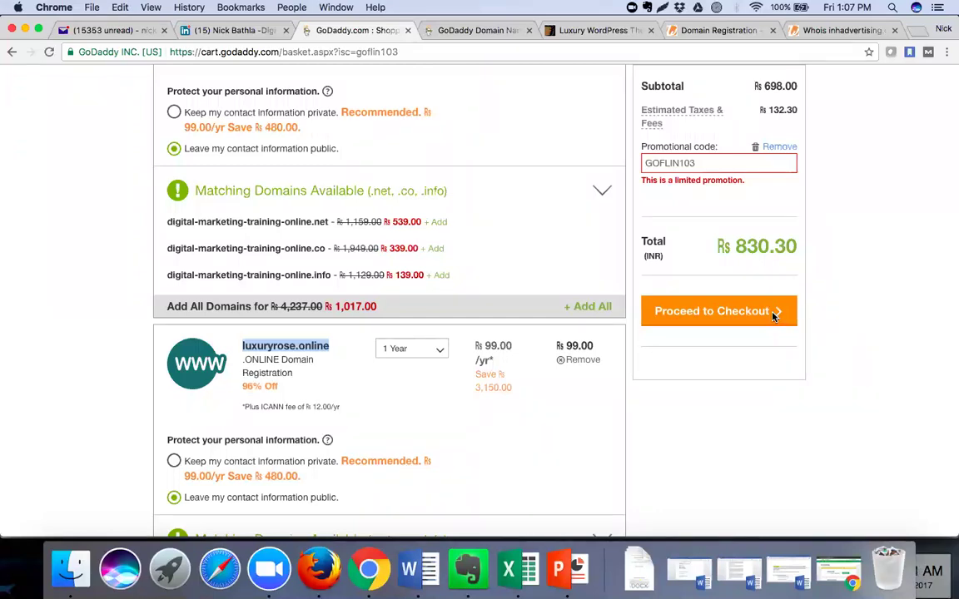
- Close the GoDaddy cart, GoDaddy domain and Luxury WordPress tabs, then open a blank tab
click(408, 31)
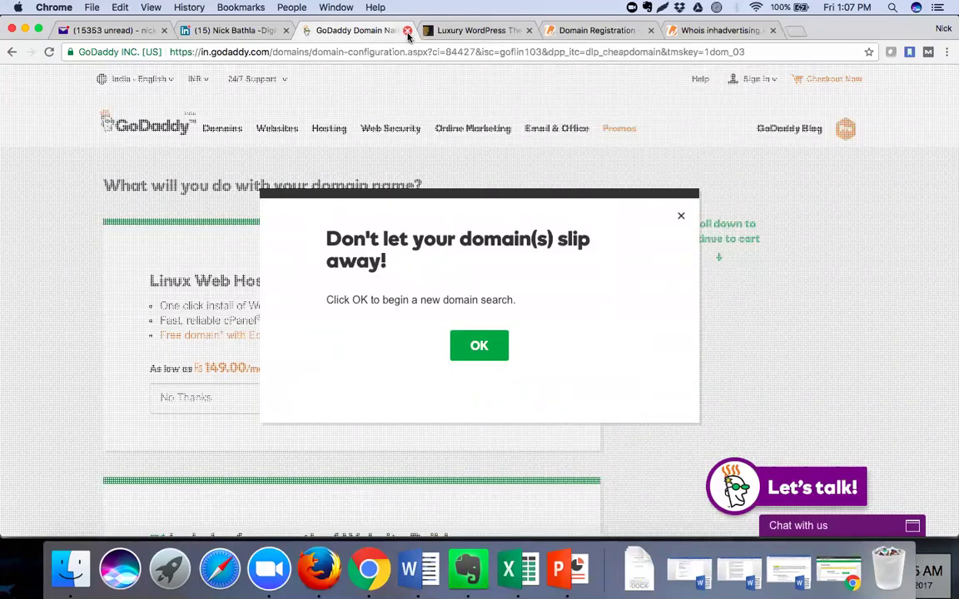
click(408, 31)
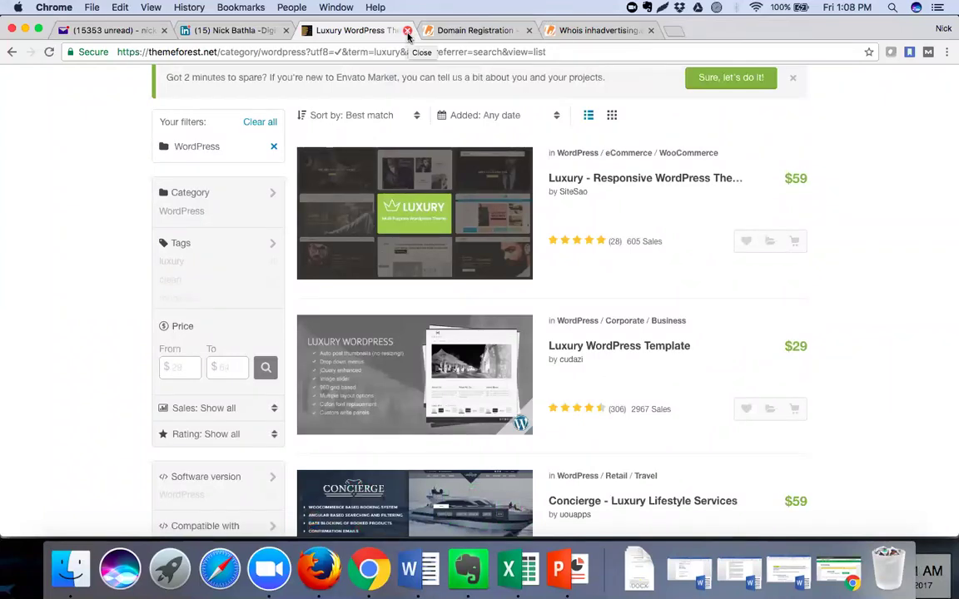
click(408, 31)
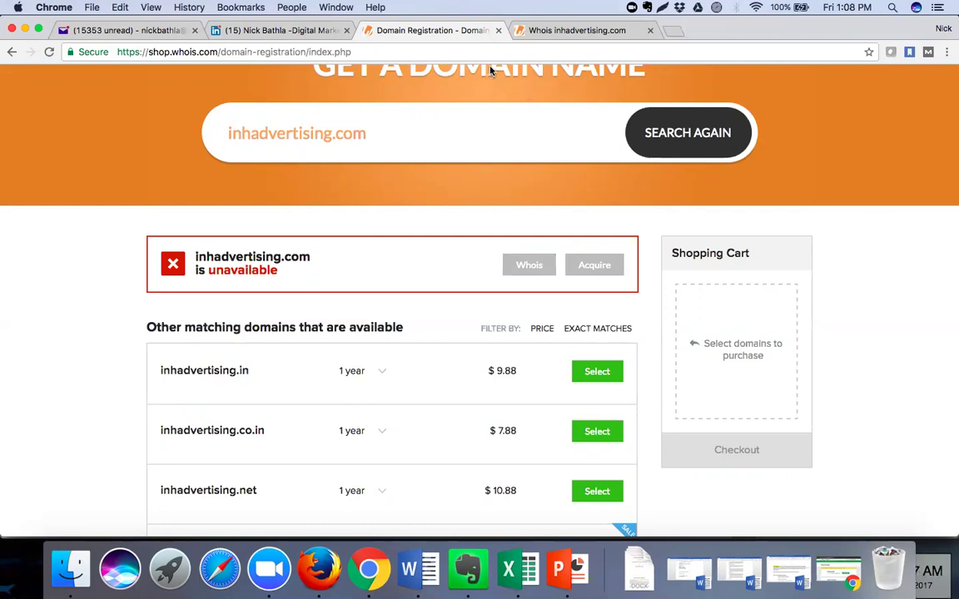
click(671, 33)
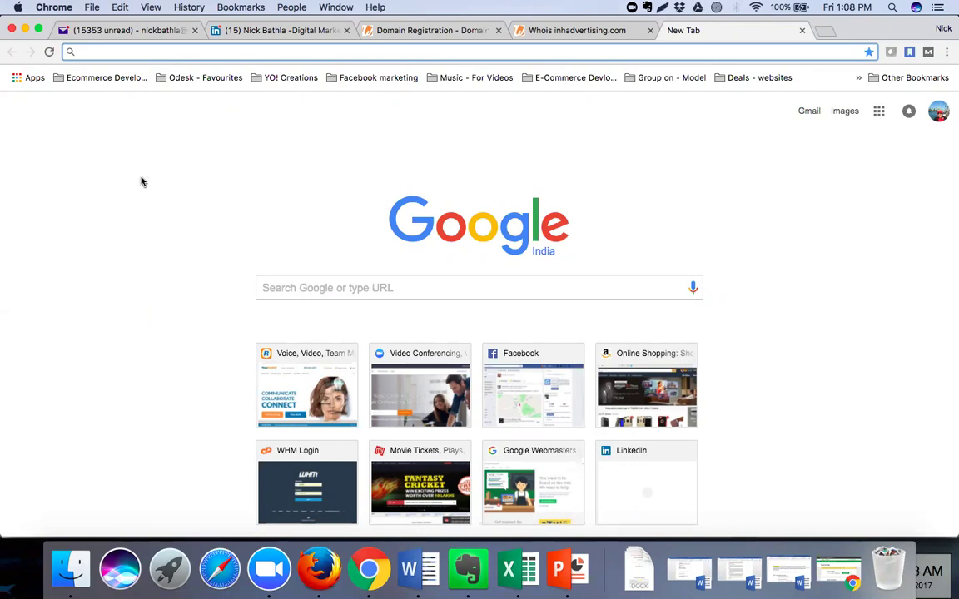
- Switch to the LinkedIn tab to view the profile page
click(270, 31)
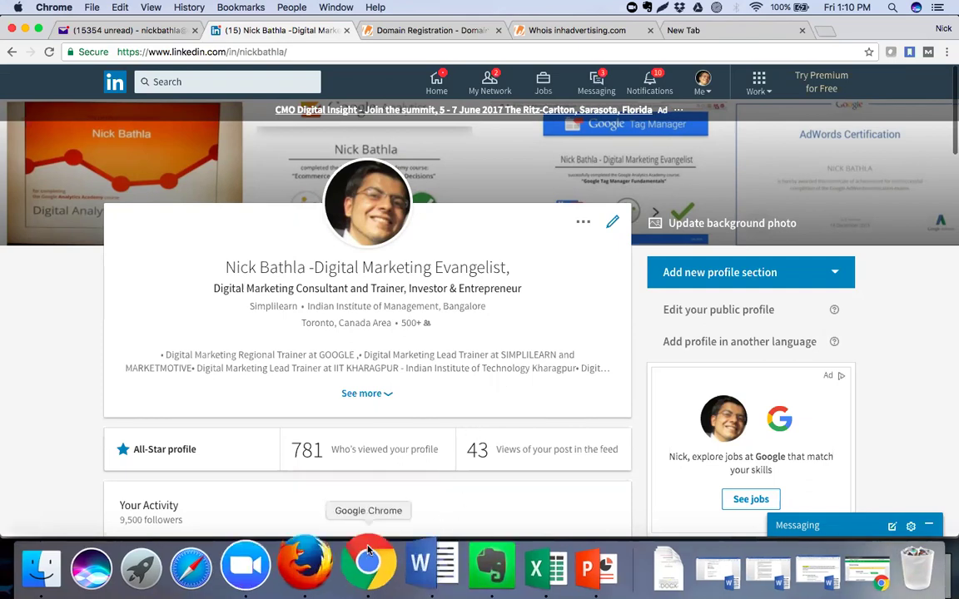
- Restore and reload the luxuryrose.online Domain Settings window, then send the verification email
click(807, 576)
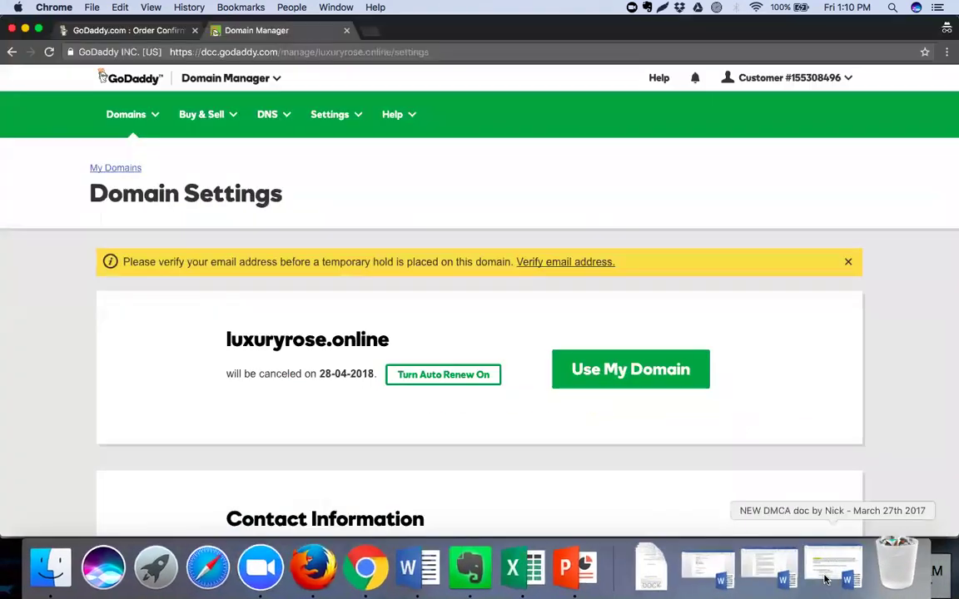
click(48, 52)
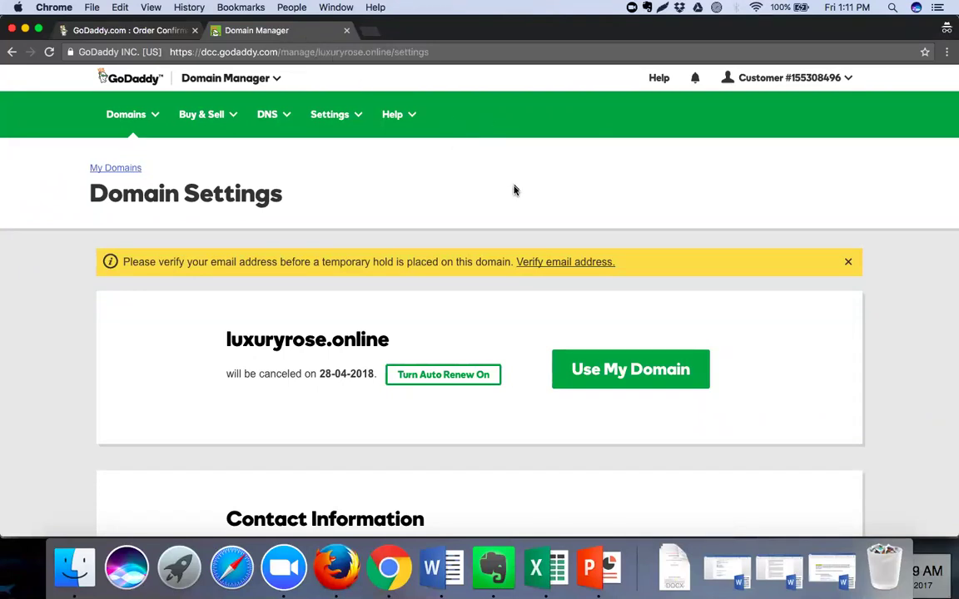
click(559, 263)
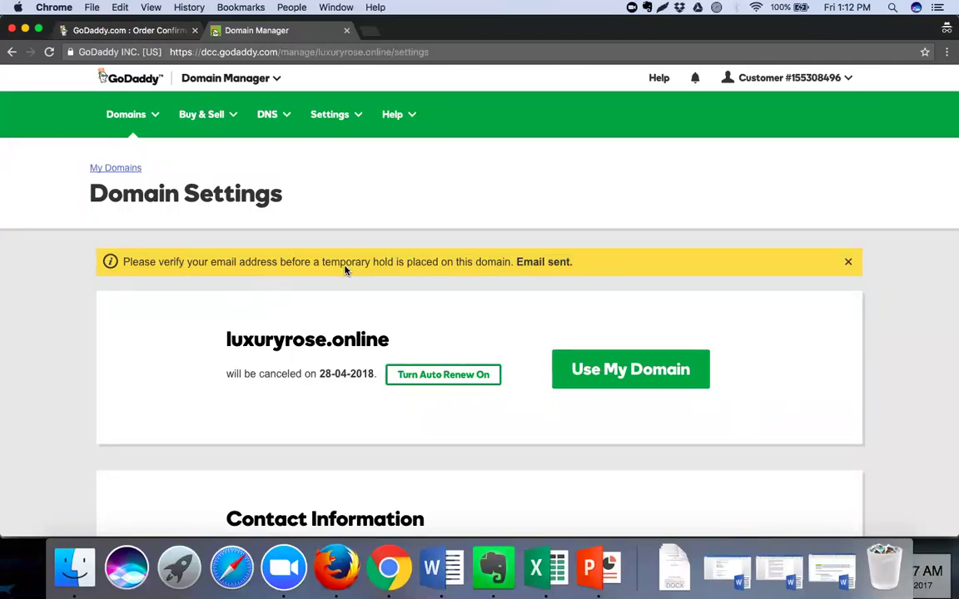
- Navigate from the domain menu to the My Domains list showing luxuryrose.online
click(152, 120)
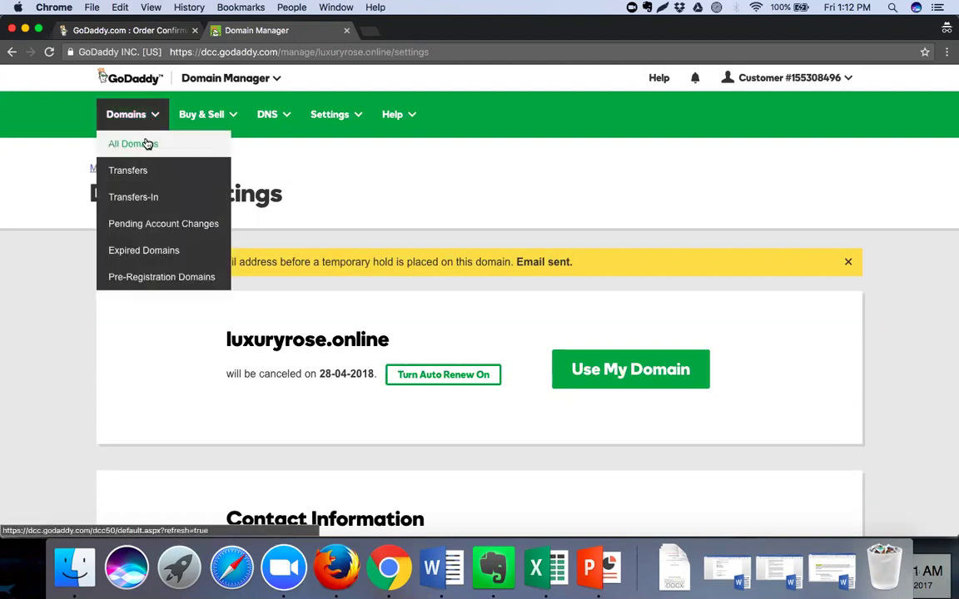
click(147, 145)
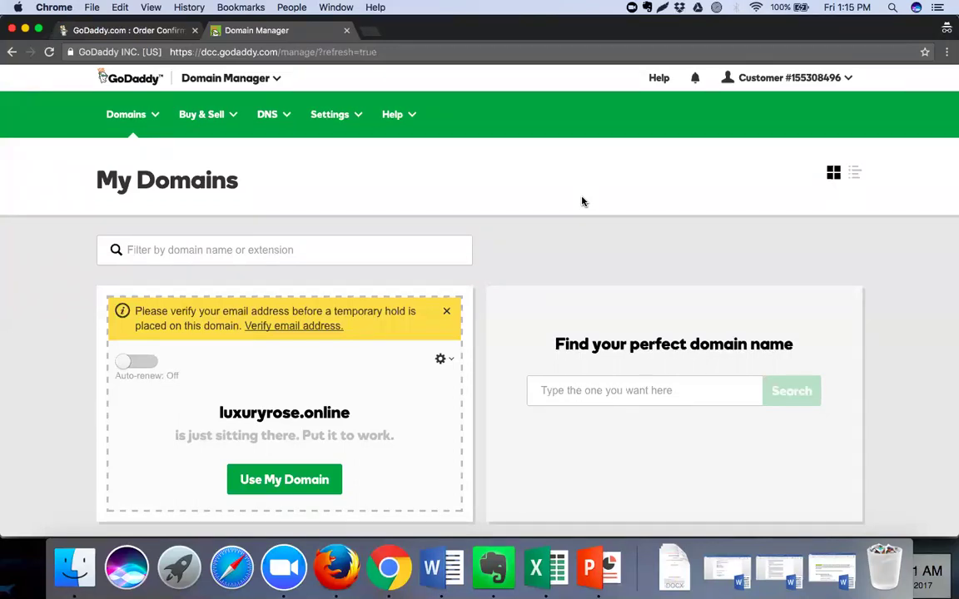
- Reload the My Domains page and scroll to the luxuryrose.online card
click(155, 117)
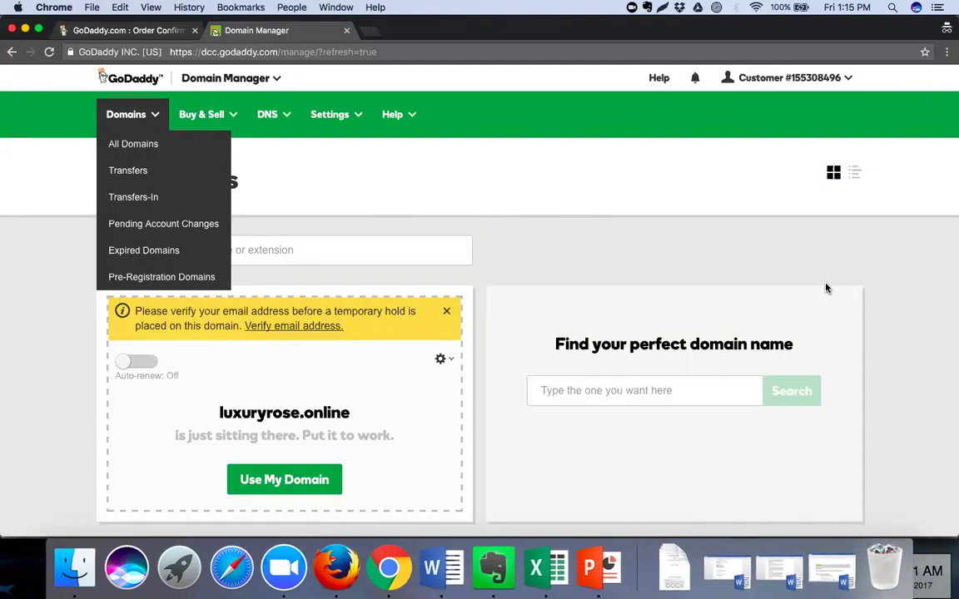
click(535, 124)
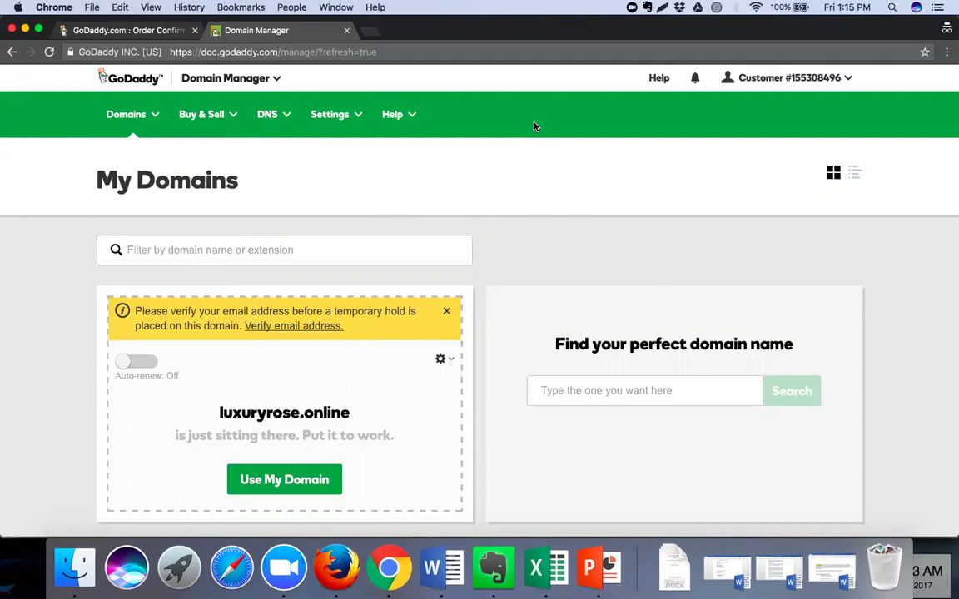
click(152, 122)
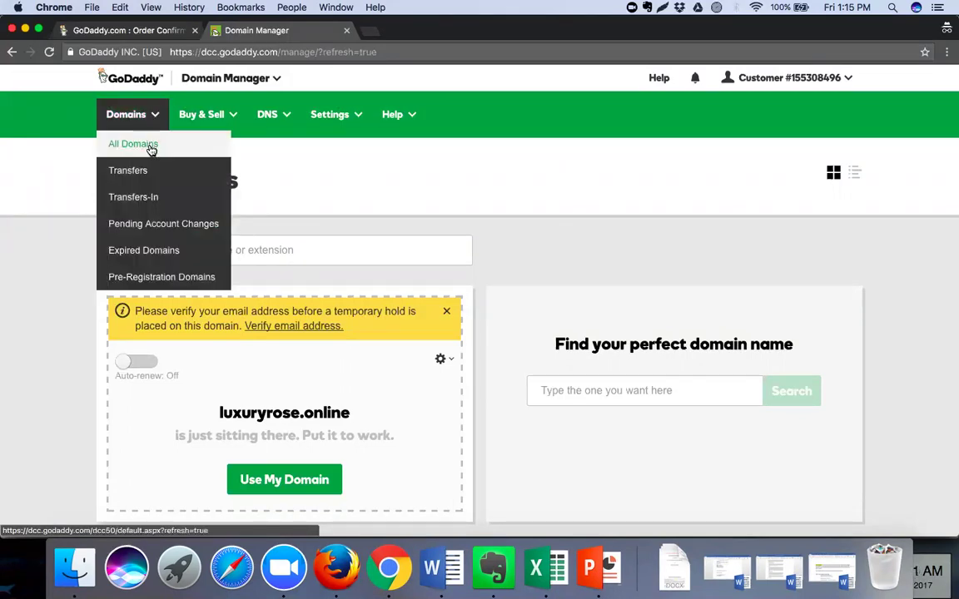
click(152, 148)
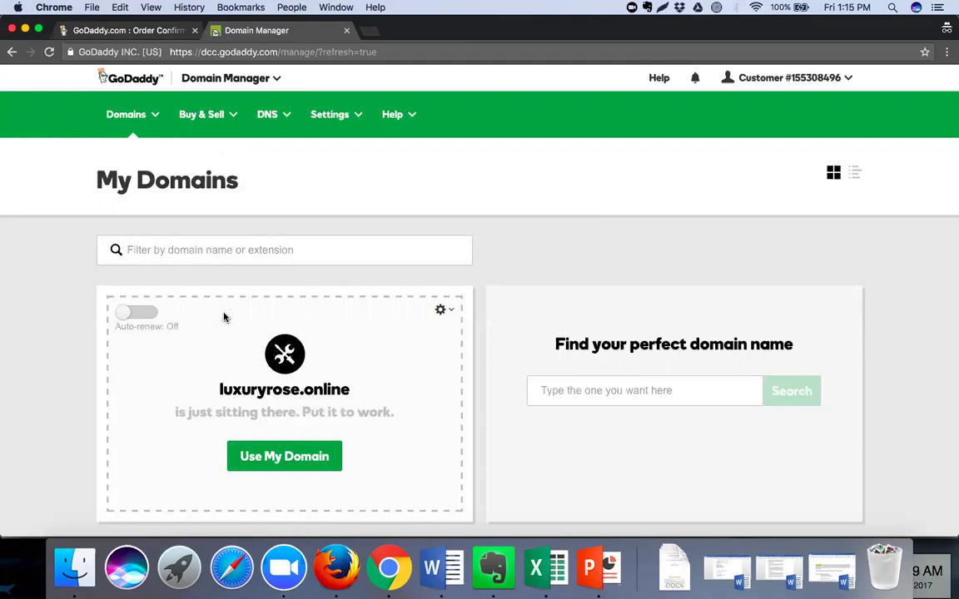
scroll(58, 298, down, 1)
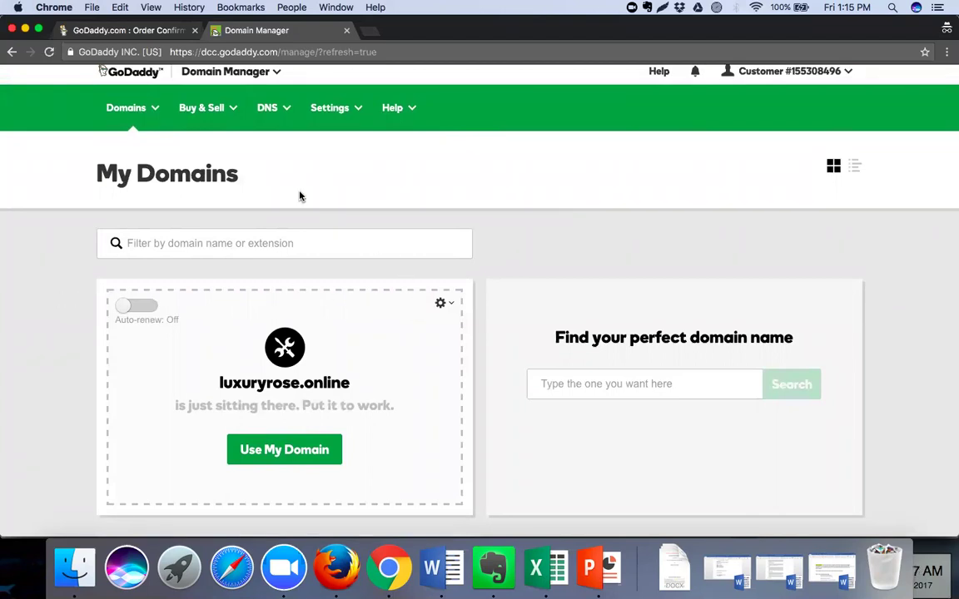
scroll(350, 191, up, 1)
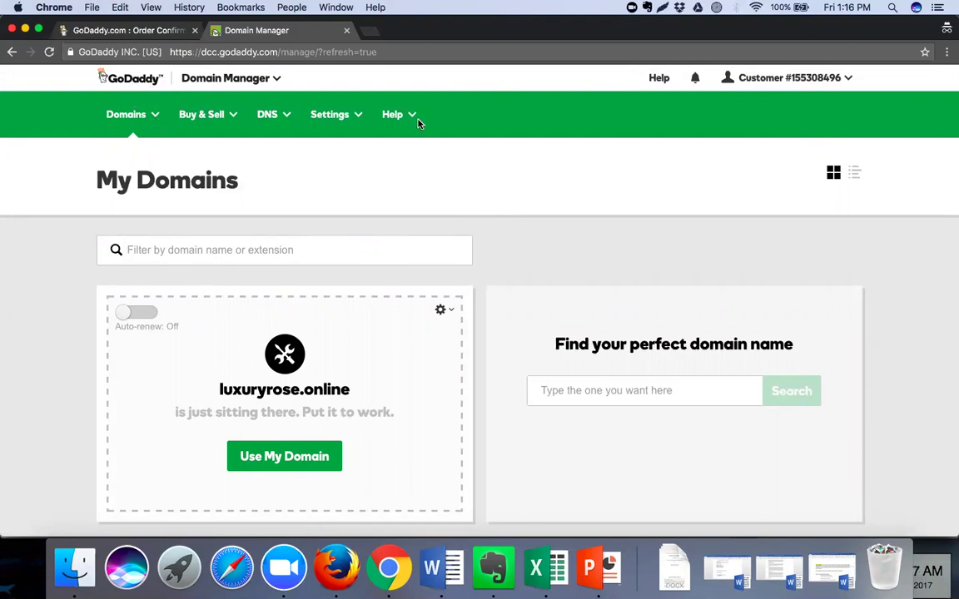
click(150, 119)
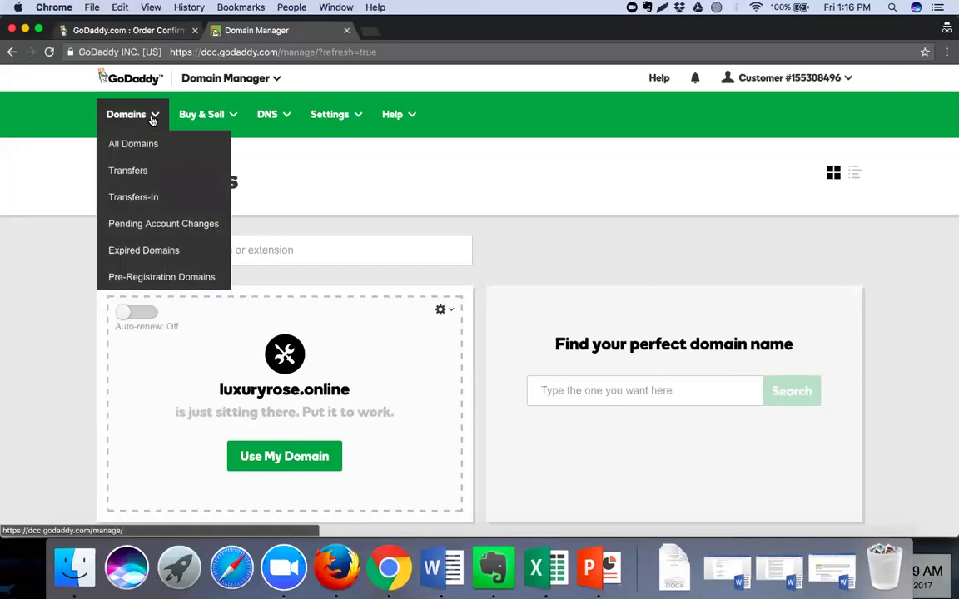
click(148, 145)
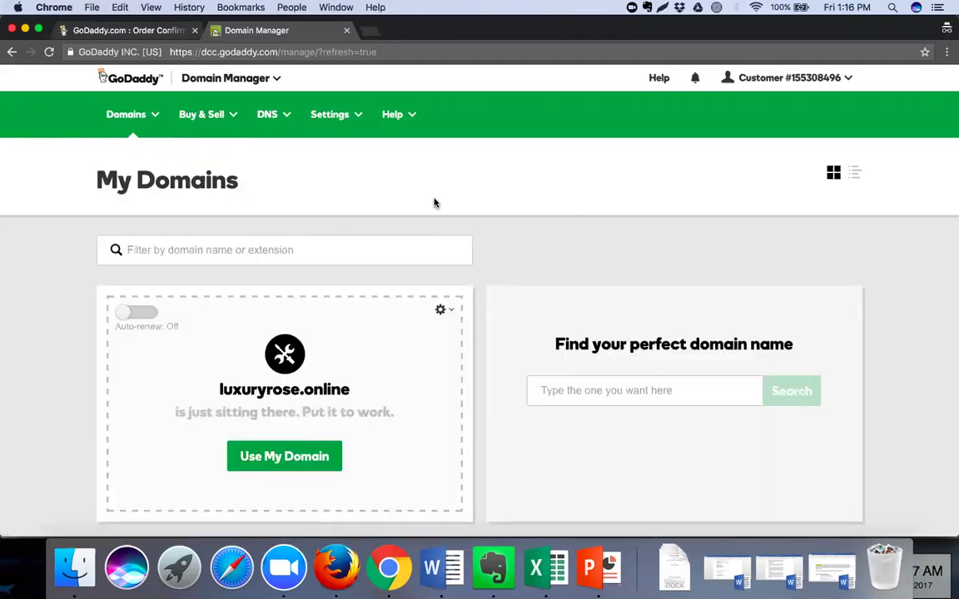
scroll(433, 203, down, 2)
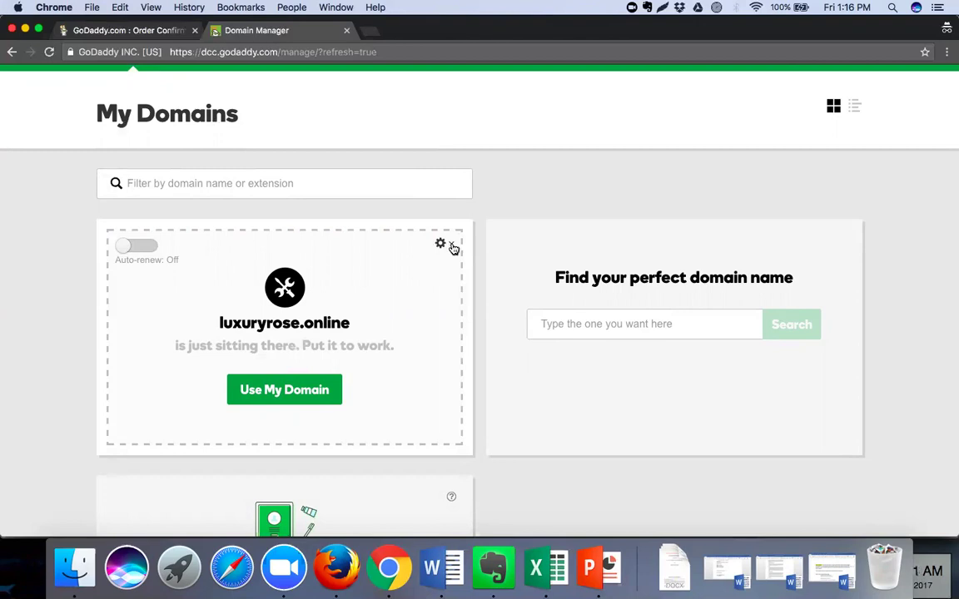
- Open Domain settings for luxuryrose.online from its card's gear menu
click(452, 246)
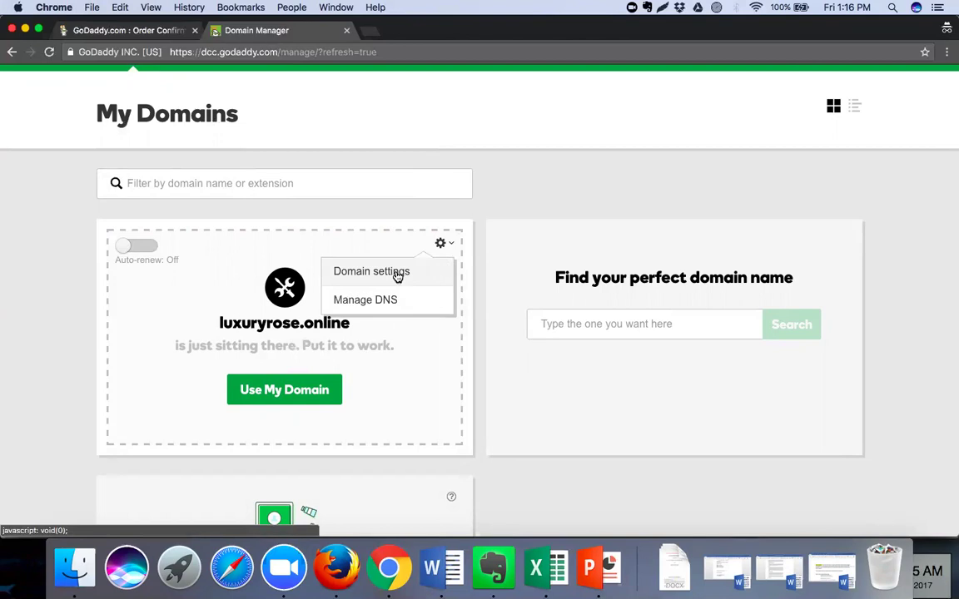
click(397, 274)
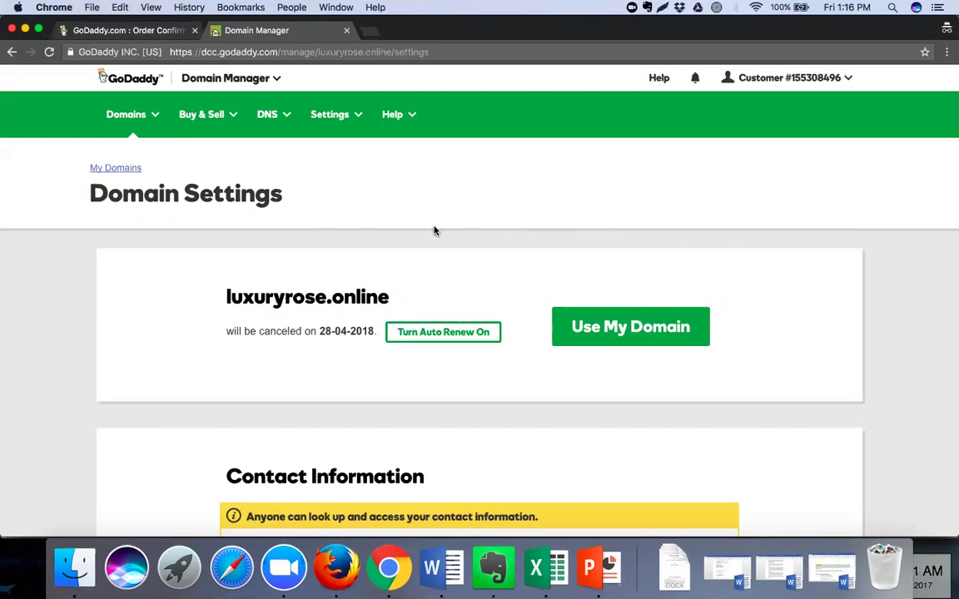
- Scroll to Additional Settings and open Manage DNS for luxuryrose.online
scroll(441, 204, down, 2)
scroll(441, 204, down, 10)
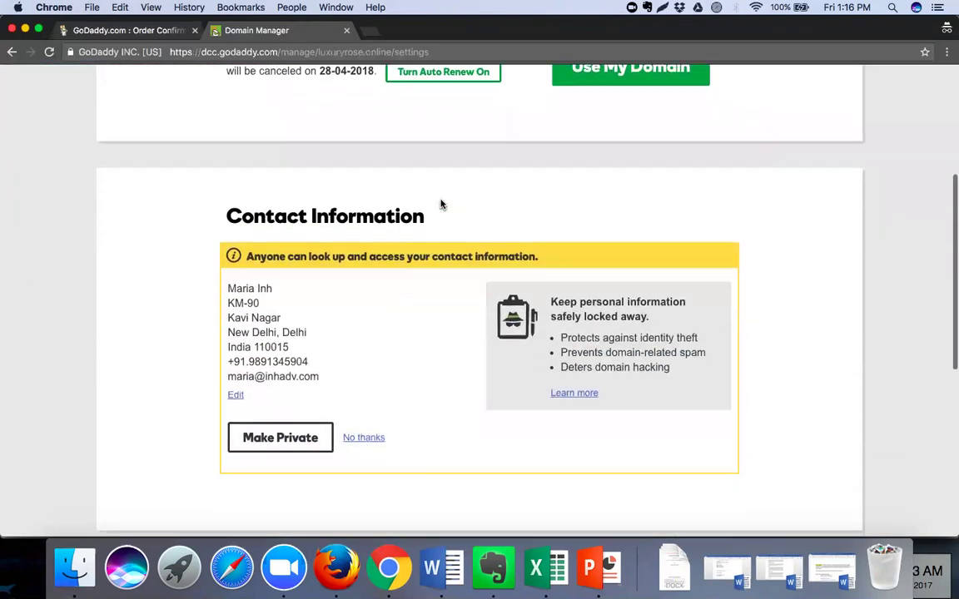
scroll(441, 204, down, 4)
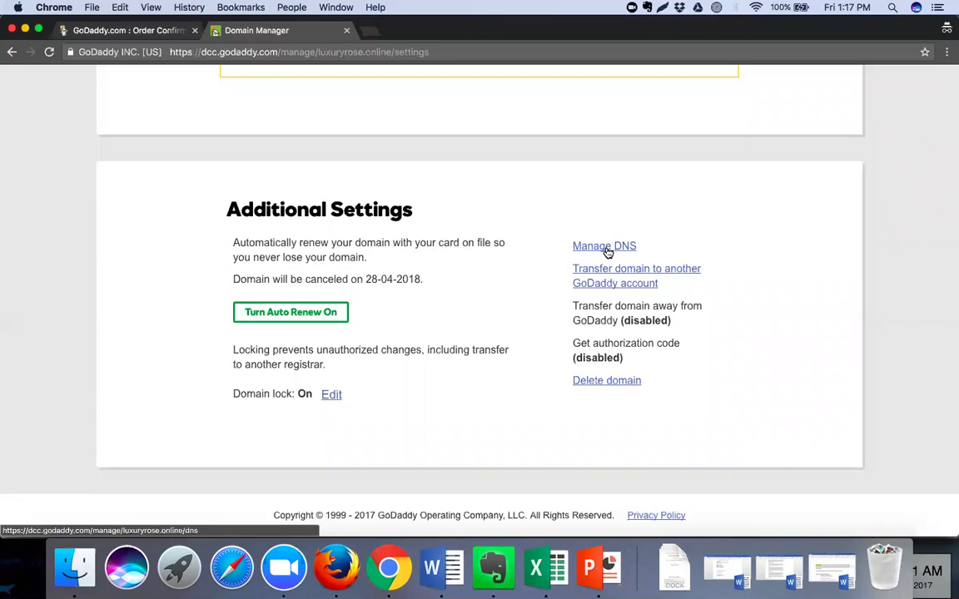
click(606, 250)
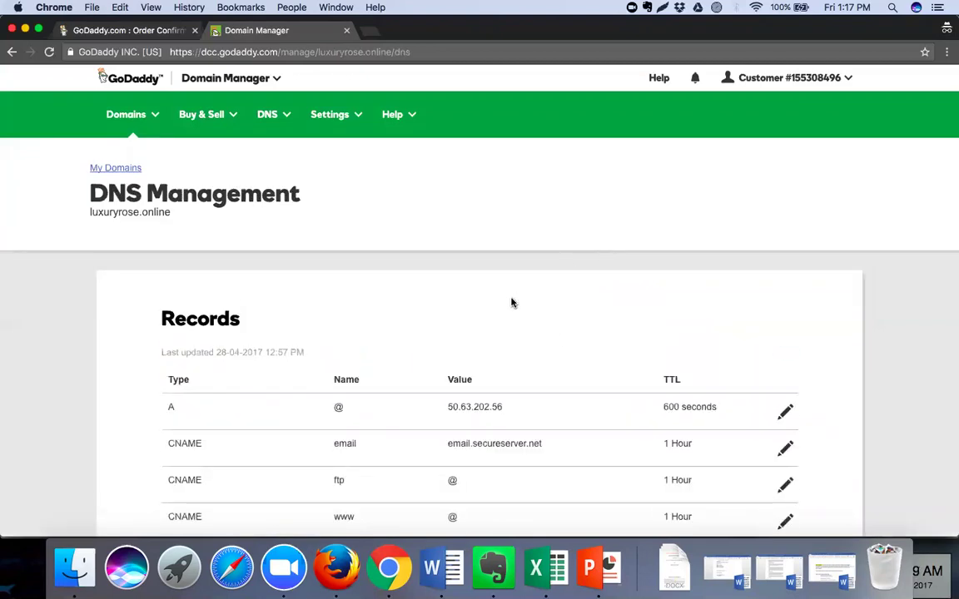
- Scroll down to the Nameservers section listing ns73 and ns74.domaincontrol.com
scroll(511, 303, down, 1)
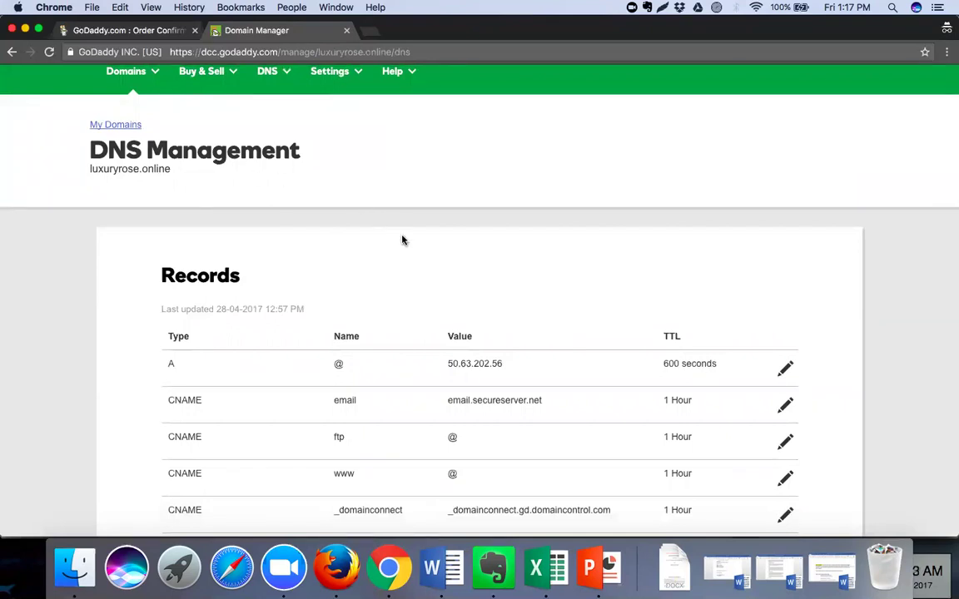
scroll(402, 240, down, 5)
scroll(402, 241, down, 10)
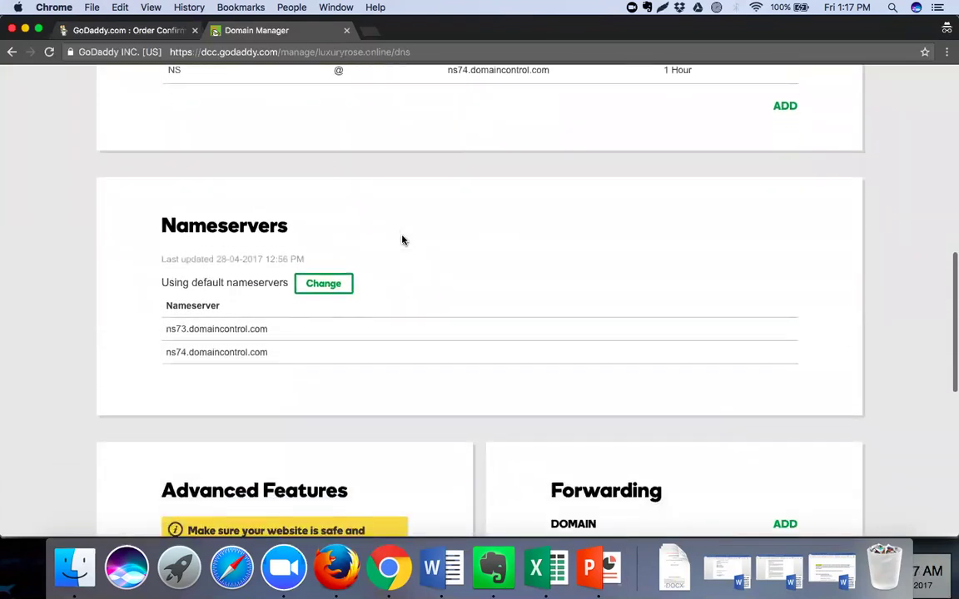
scroll(402, 241, down, 2)
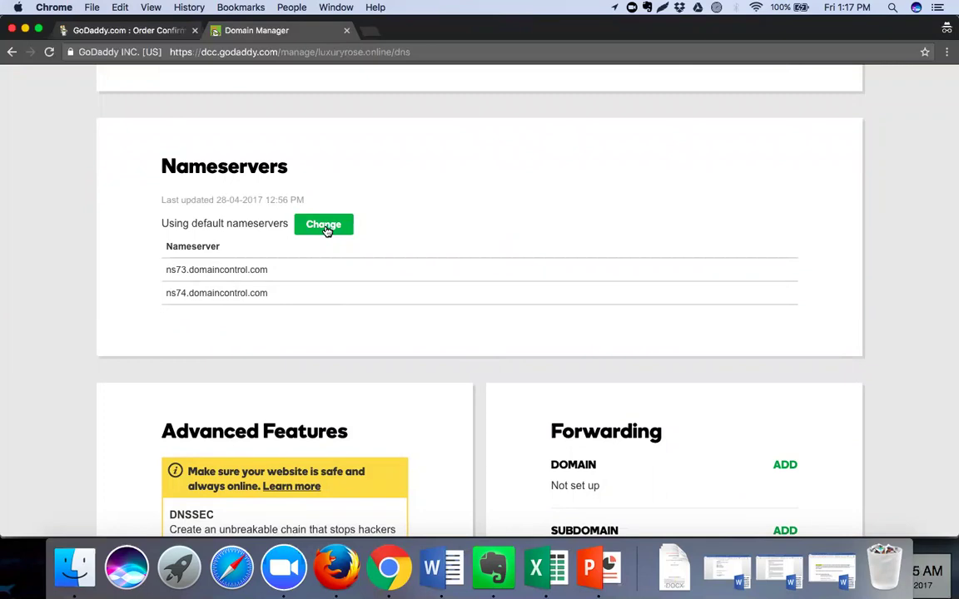
click(326, 229)
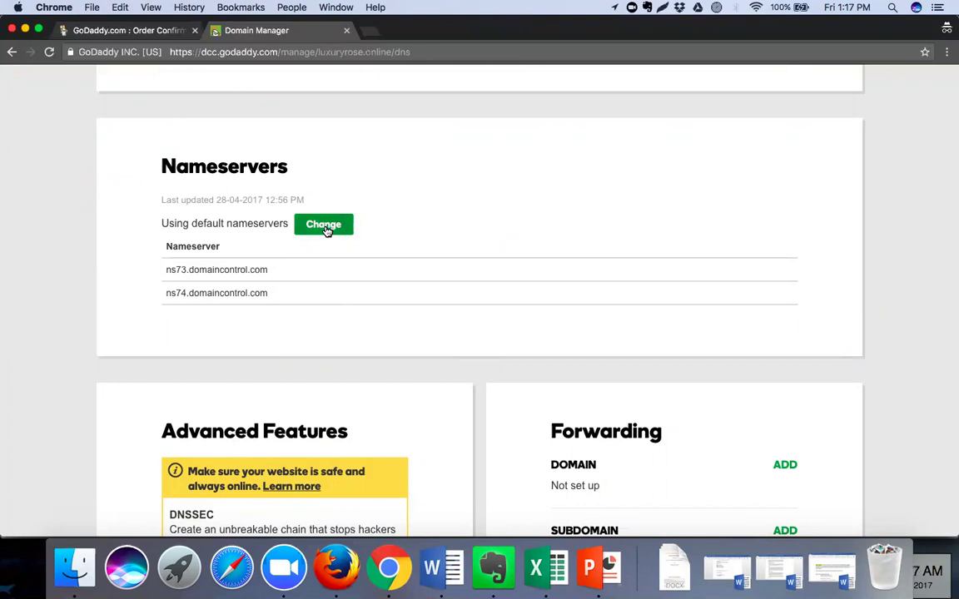
scroll(468, 248, down, 2)
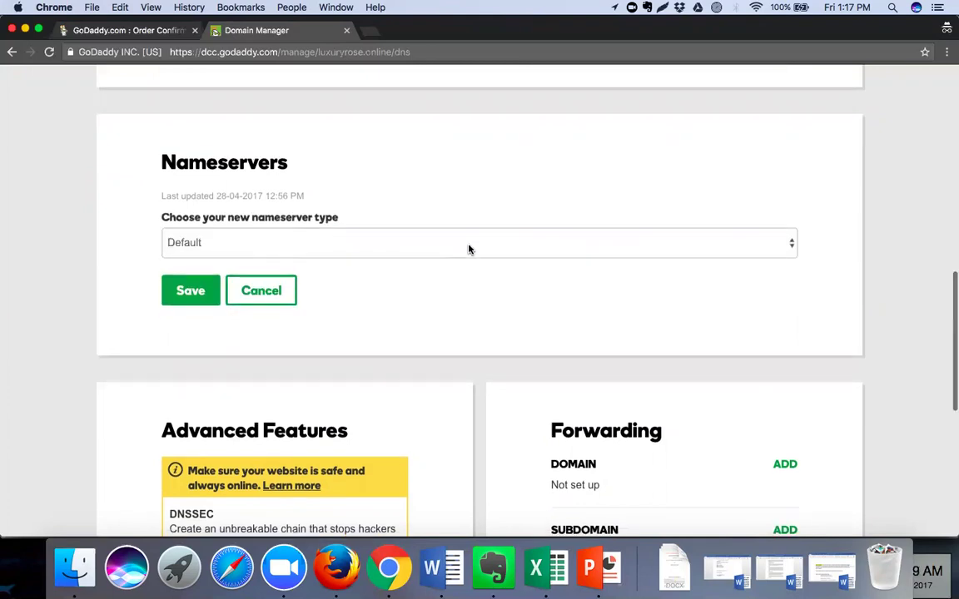
click(449, 170)
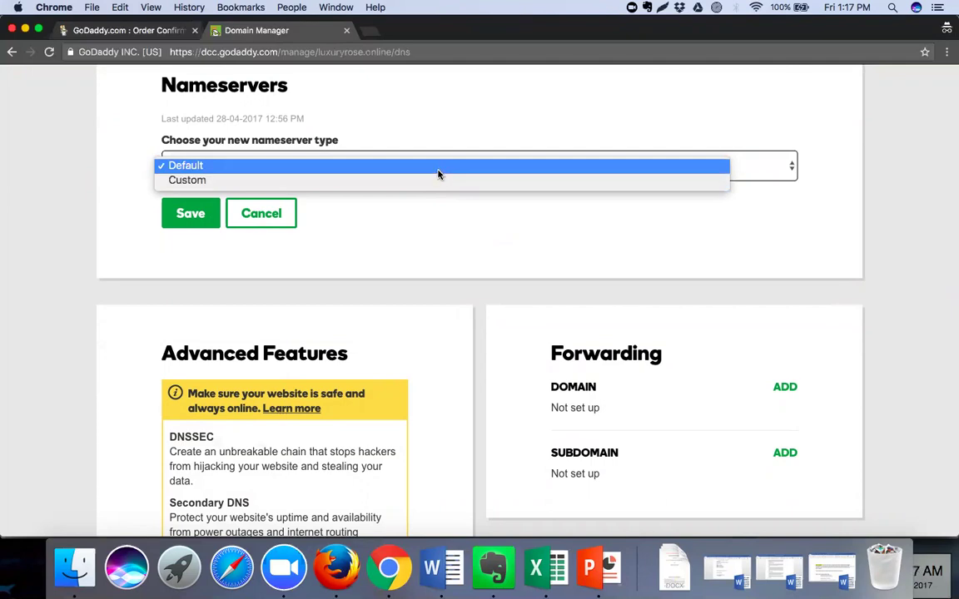
click(437, 181)
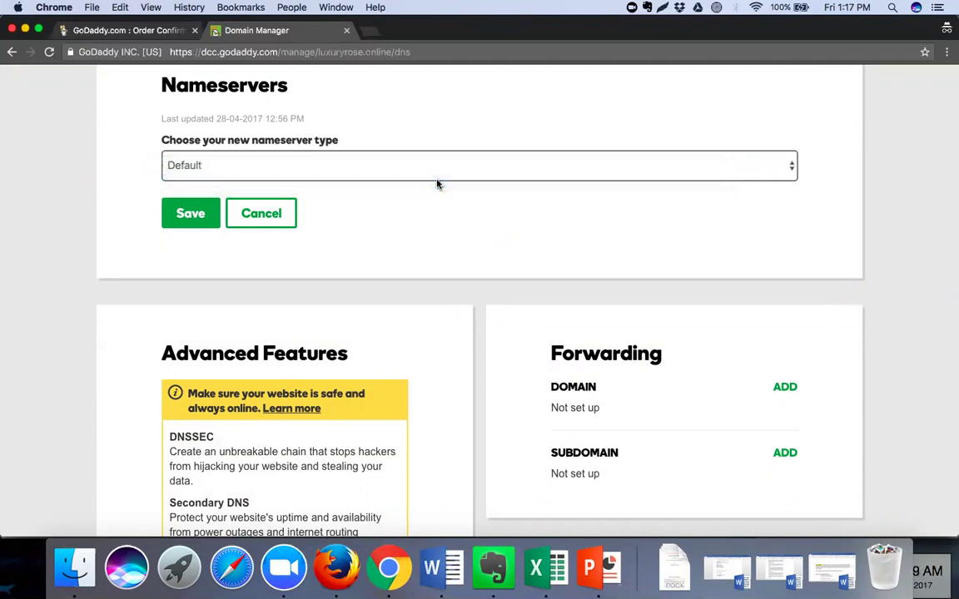
click(355, 241)
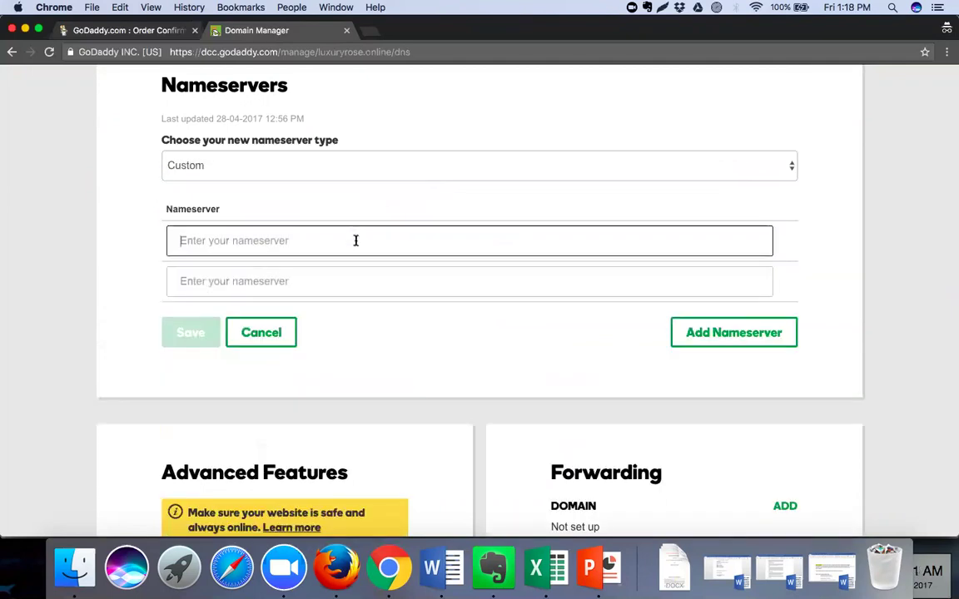
text(ns)
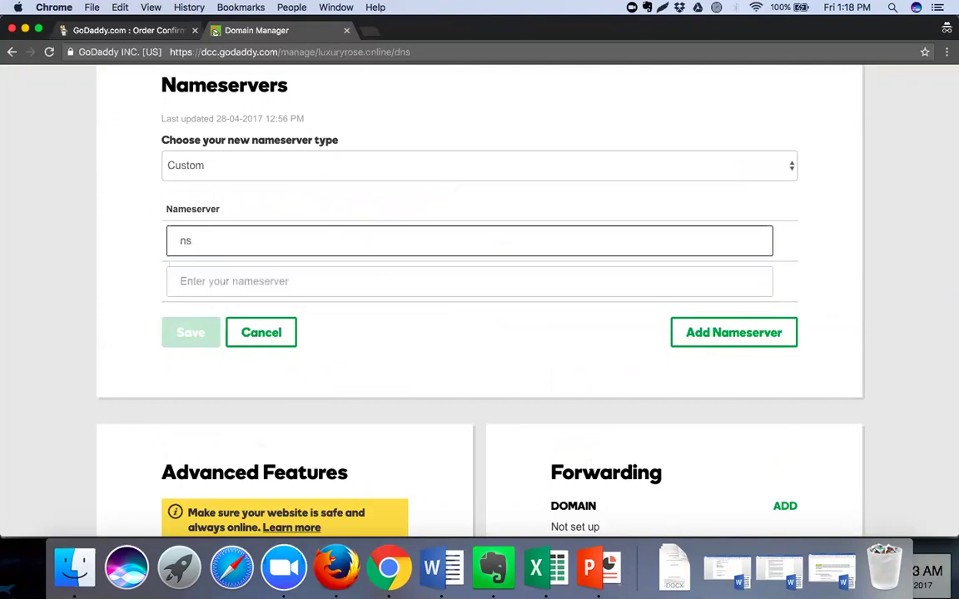
text(1.internethostingpacka)
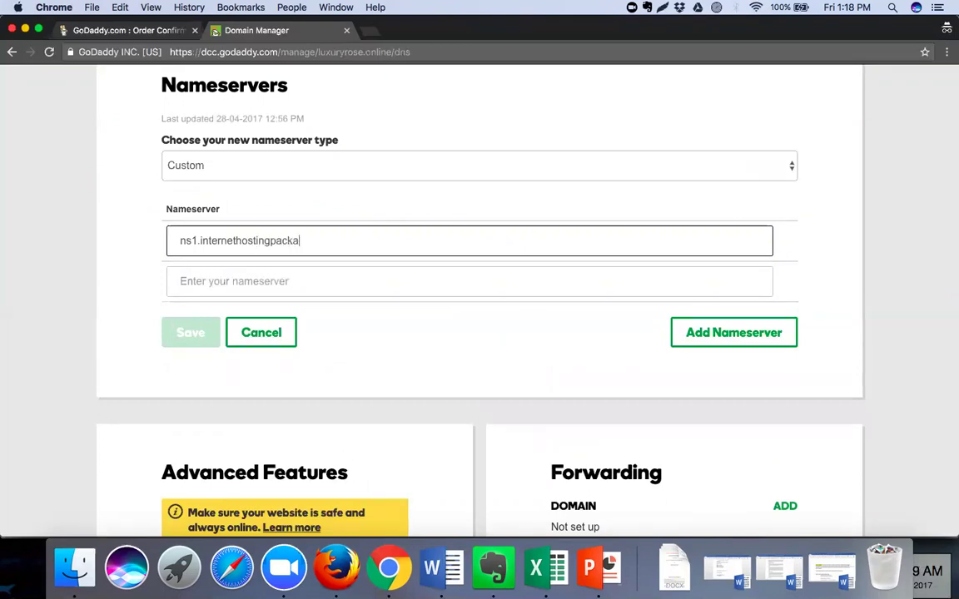
text(ges.com)
key(super+a)
key(super+c)
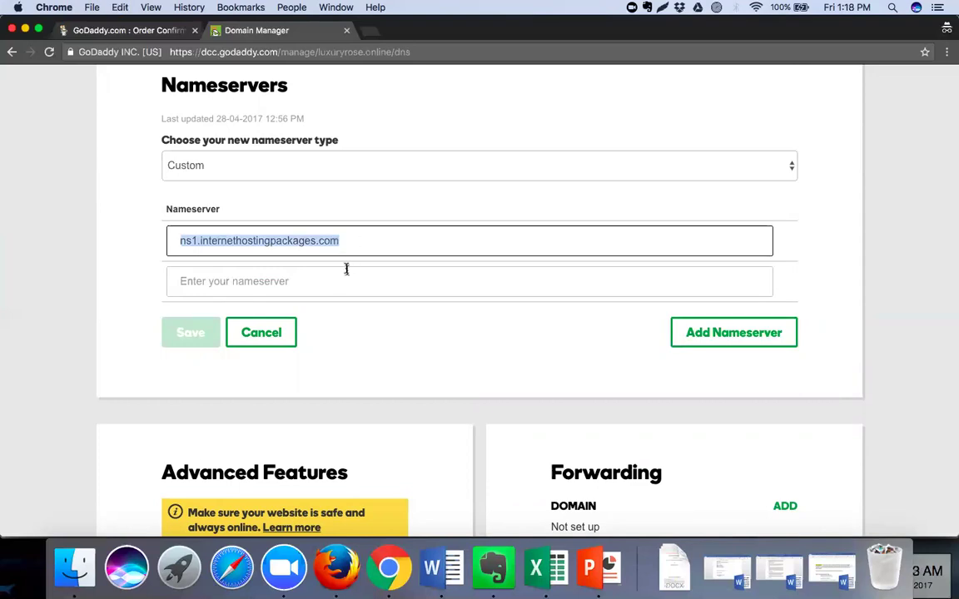
click(343, 283)
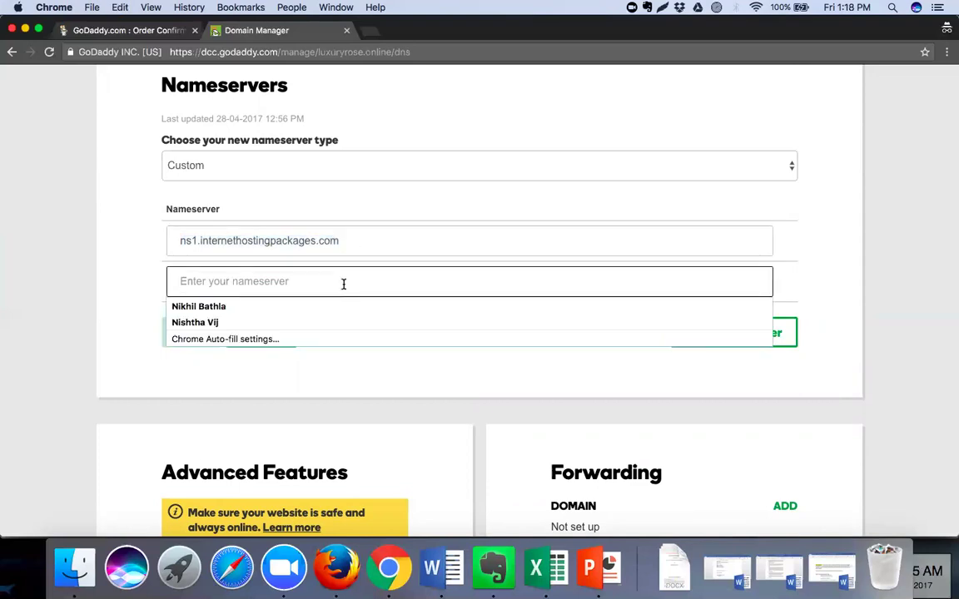
key(super+v)
click(196, 283)
key(BackSpace)
text(2)
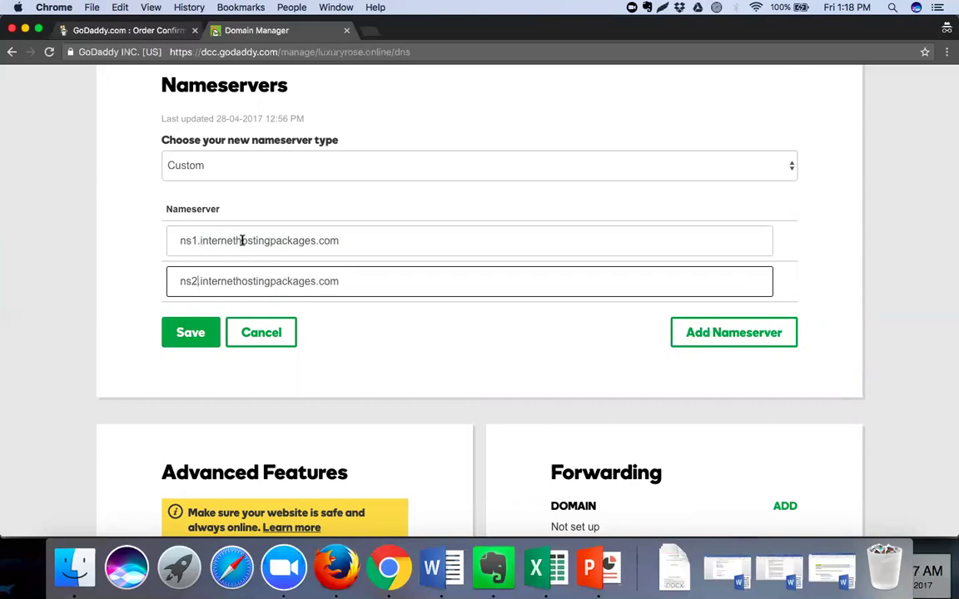
click(345, 323)
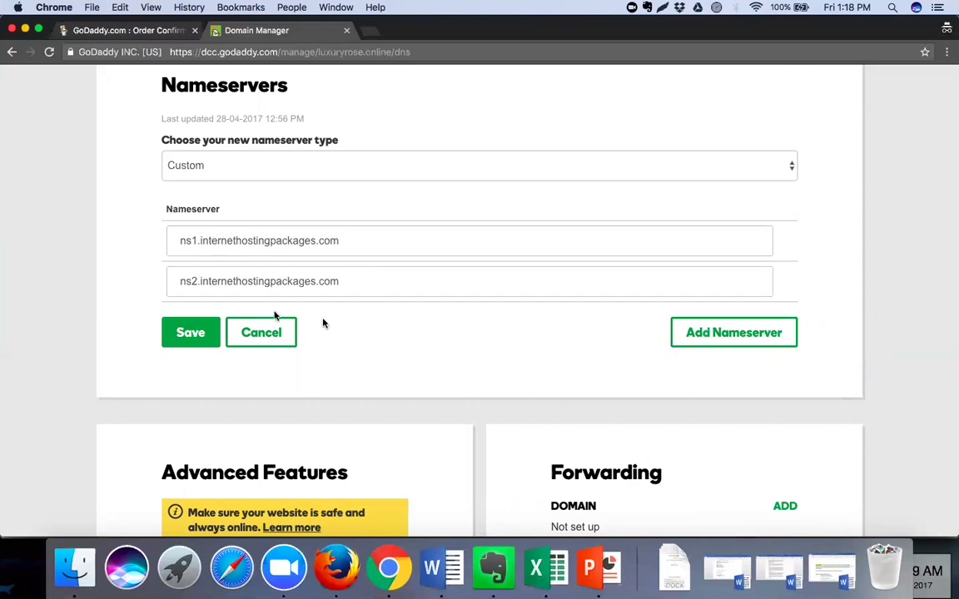
click(183, 333)
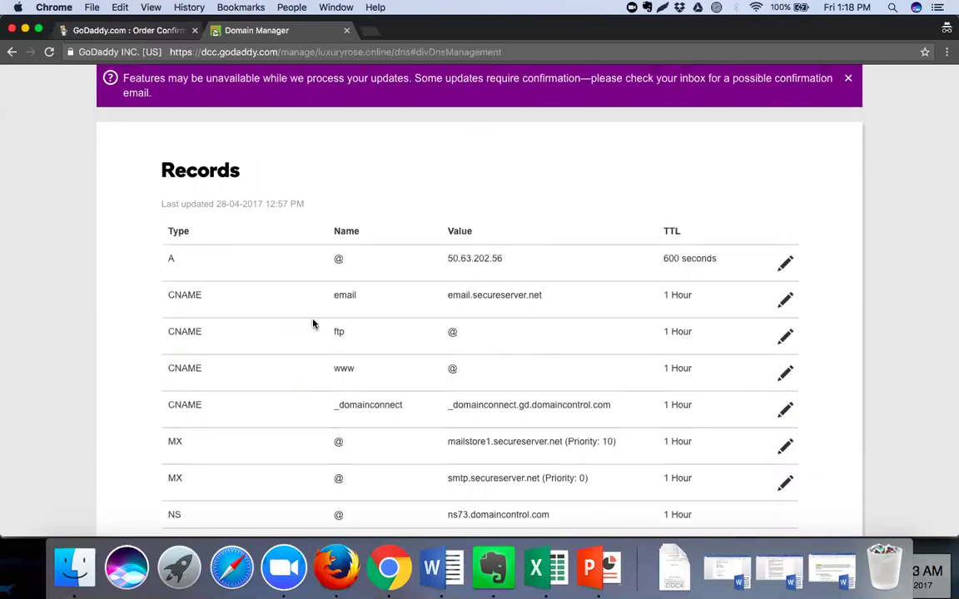
scroll(312, 323, down, 5)
scroll(313, 322, down, 5)
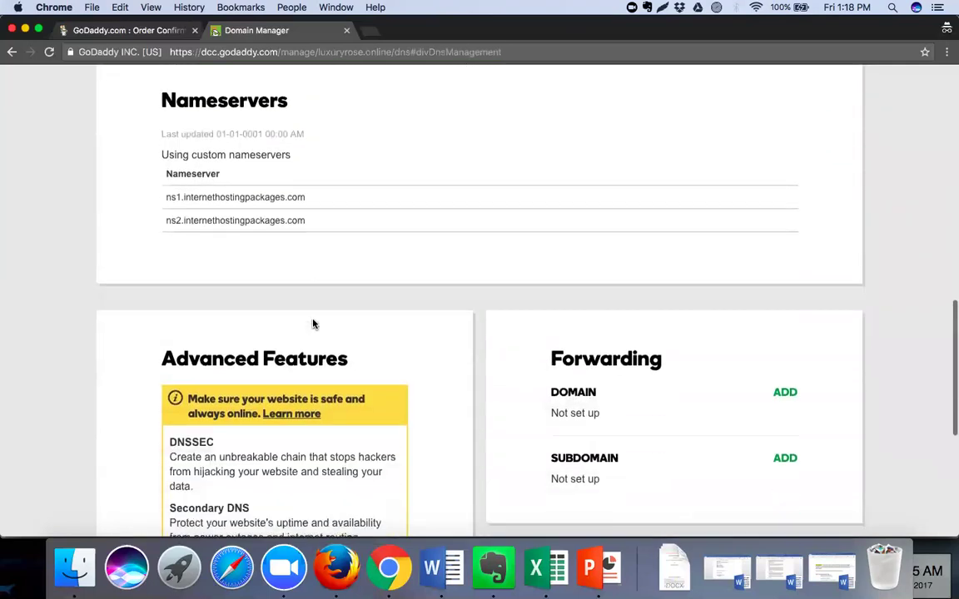
- Log in to WHM at panoz.websitewelcome.com:2087 in a new tab, then return to GoDaddy's DNS page
click(26, 29)
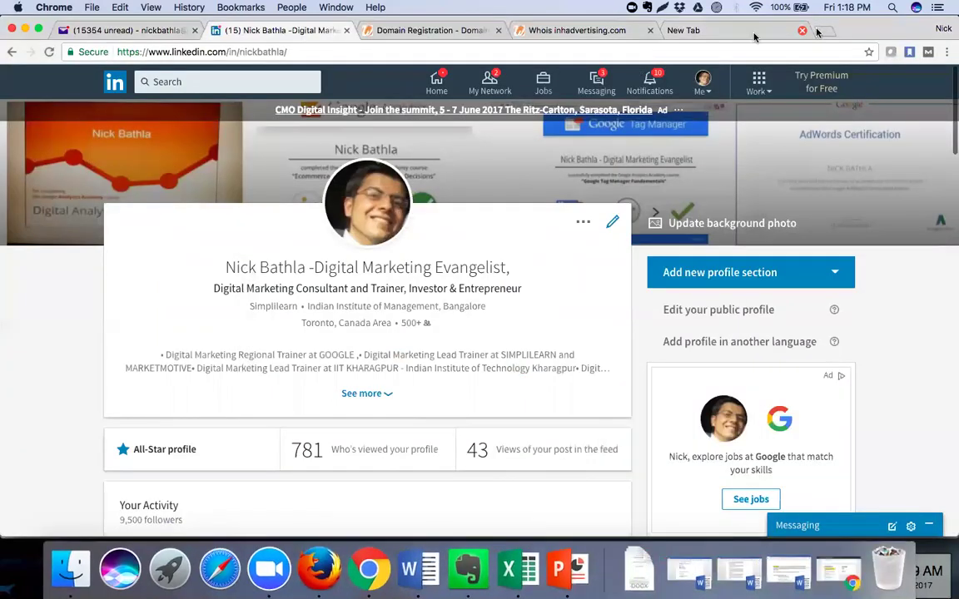
click(734, 33)
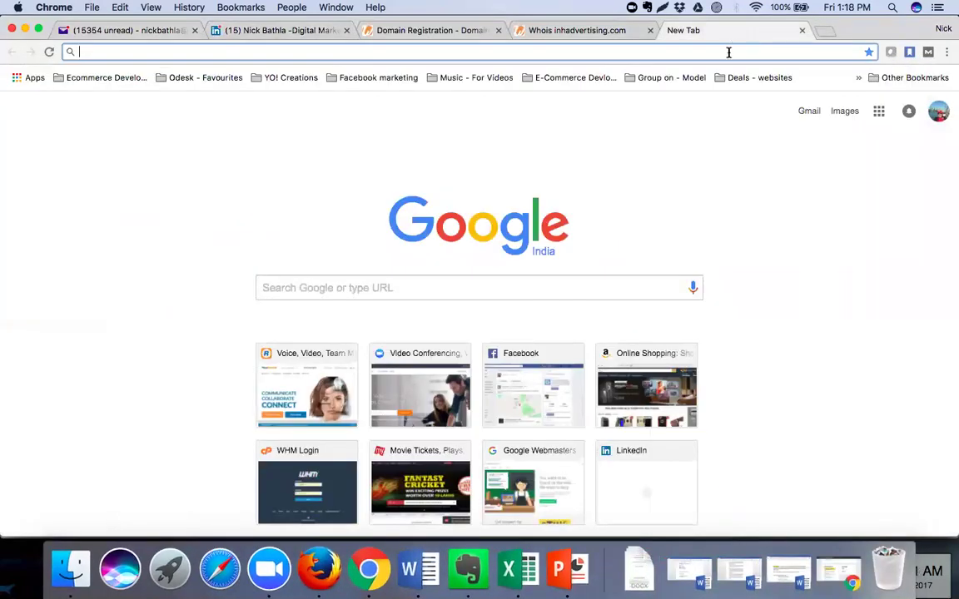
text(pano)
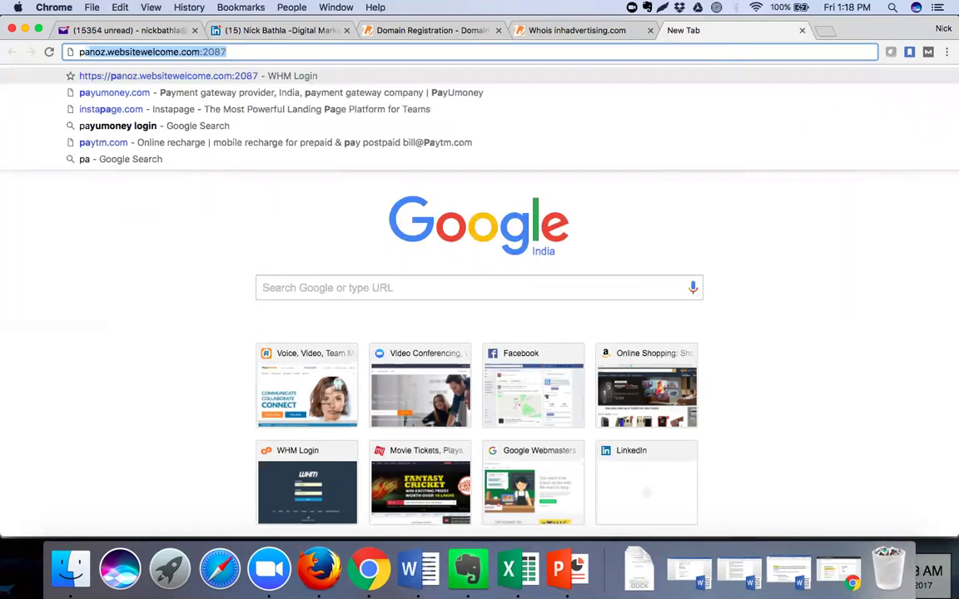
text(z)
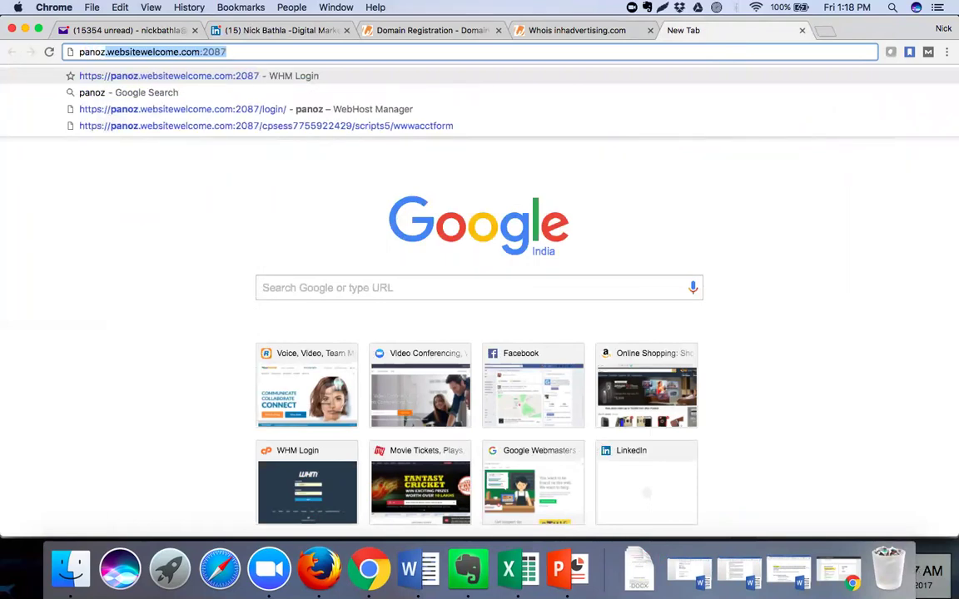
key(Right)
key(Return)
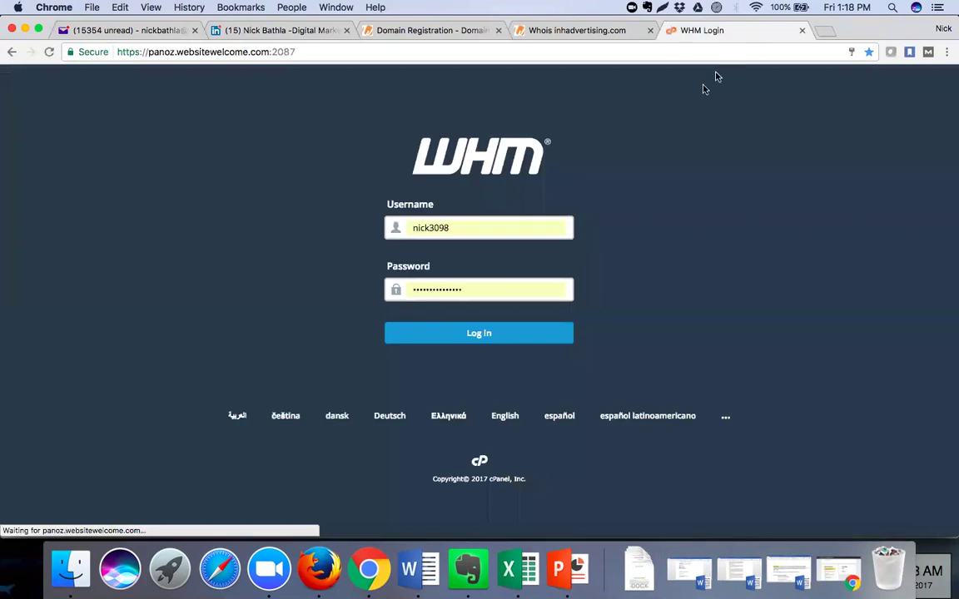
click(509, 341)
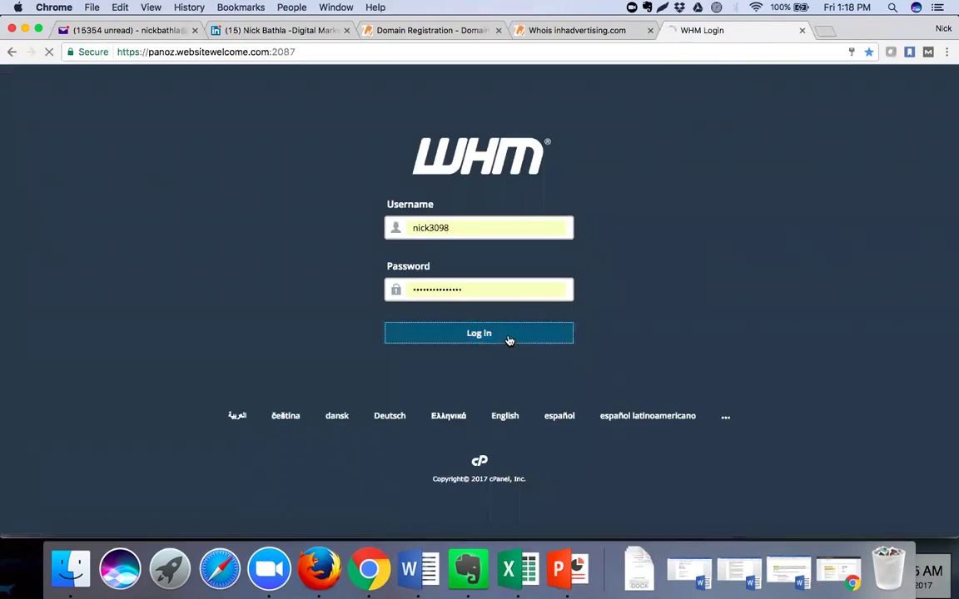
click(829, 585)
scroll(414, 291, up, 15)
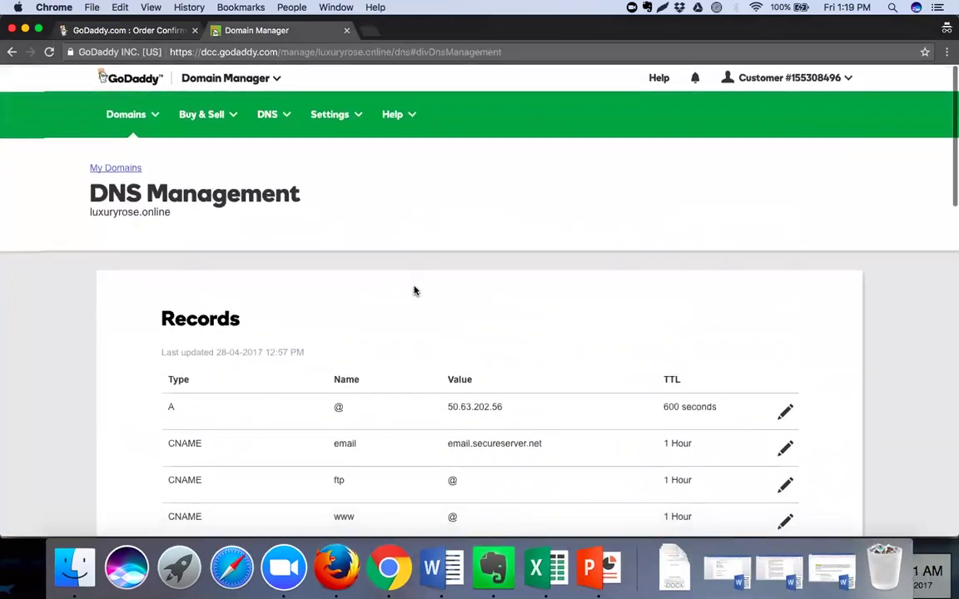
- Copy the domain name luxuryrose.online from GoDaddy's DNS Management page and minimize the window
drag(171, 216, 87, 214)
key(super+c)
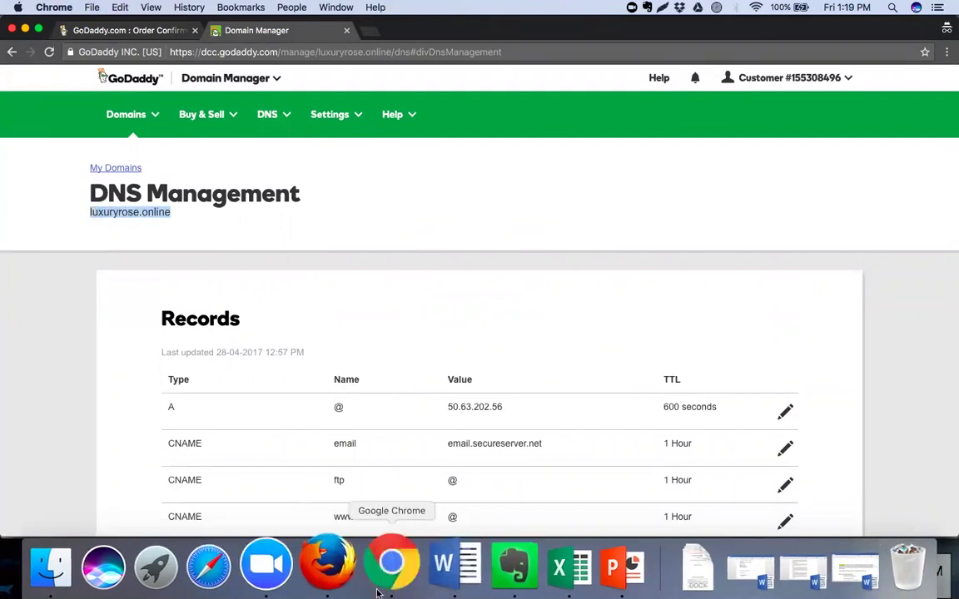
click(25, 29)
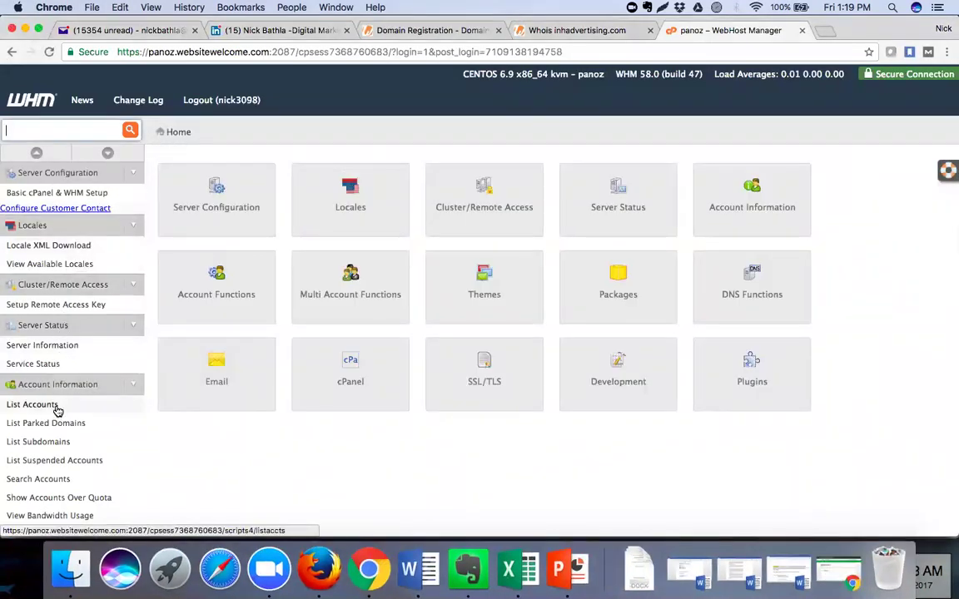
- Open Create a New Account under WHM's Account Functions
scroll(57, 410, down, 5)
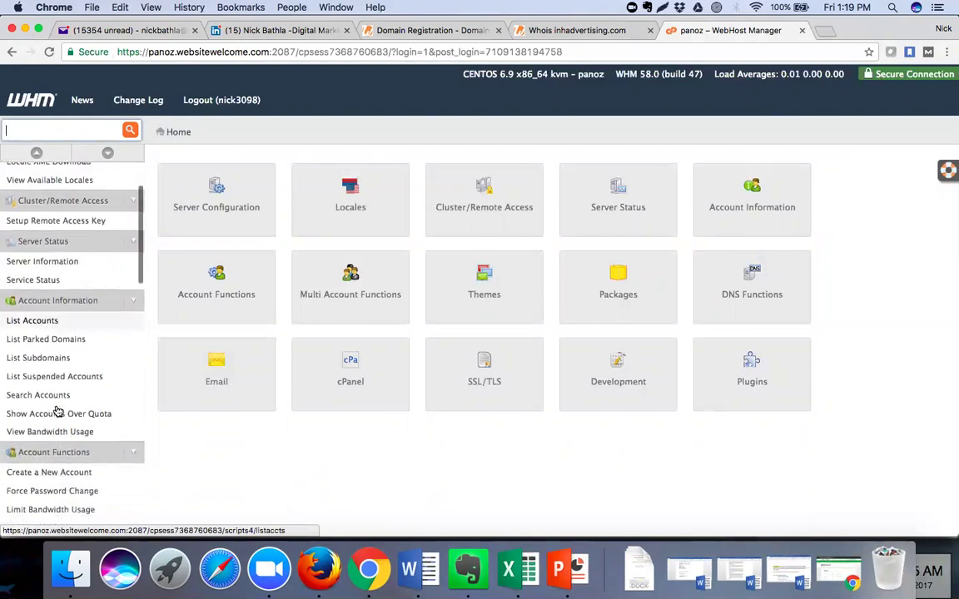
click(57, 422)
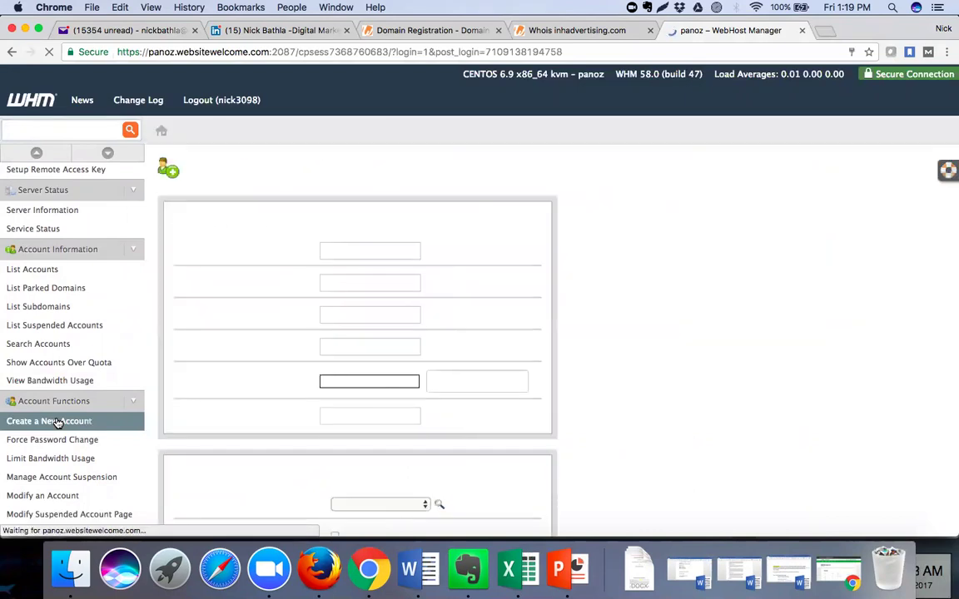
- Paste domain luxuryrose.online, replace the auto-filled username, and enter the account password
click(358, 249)
key(super+v)
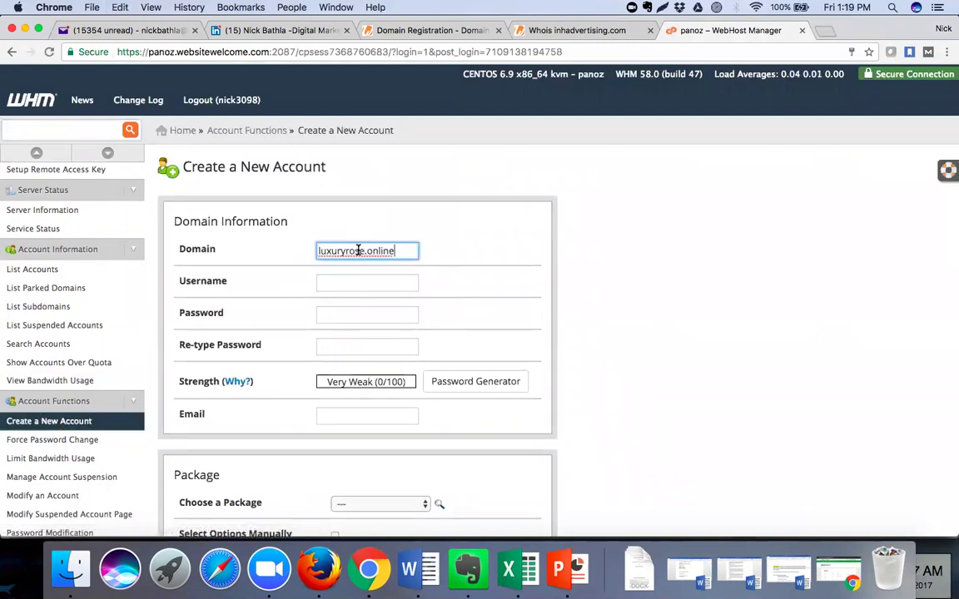
click(347, 283)
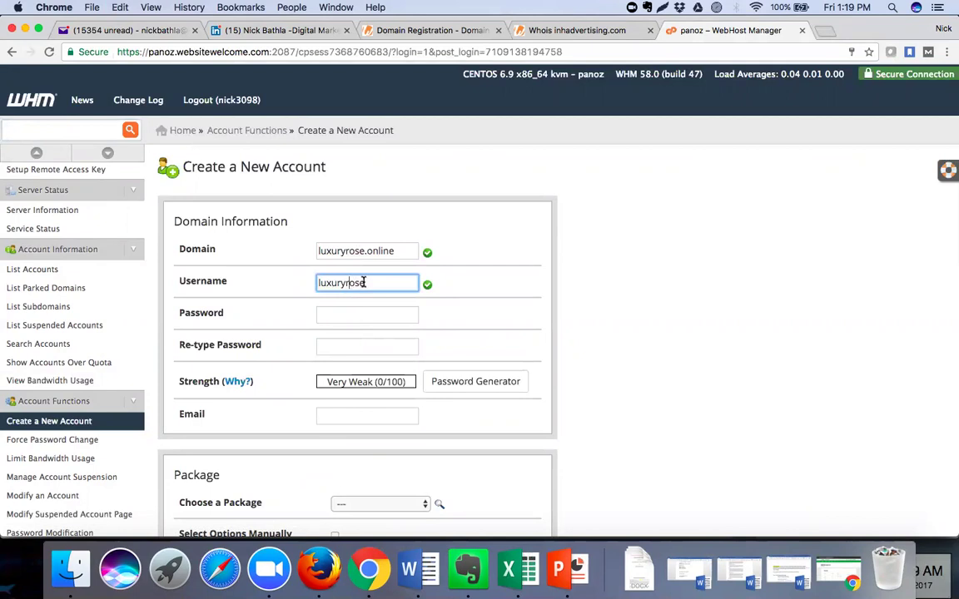
drag(368, 283, 301, 280)
text(maria)
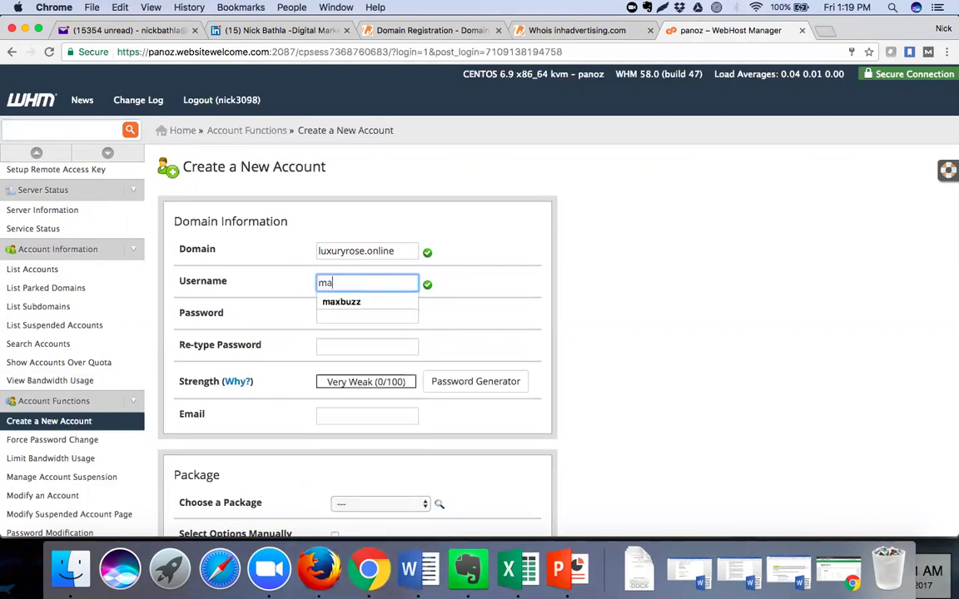
click(334, 313)
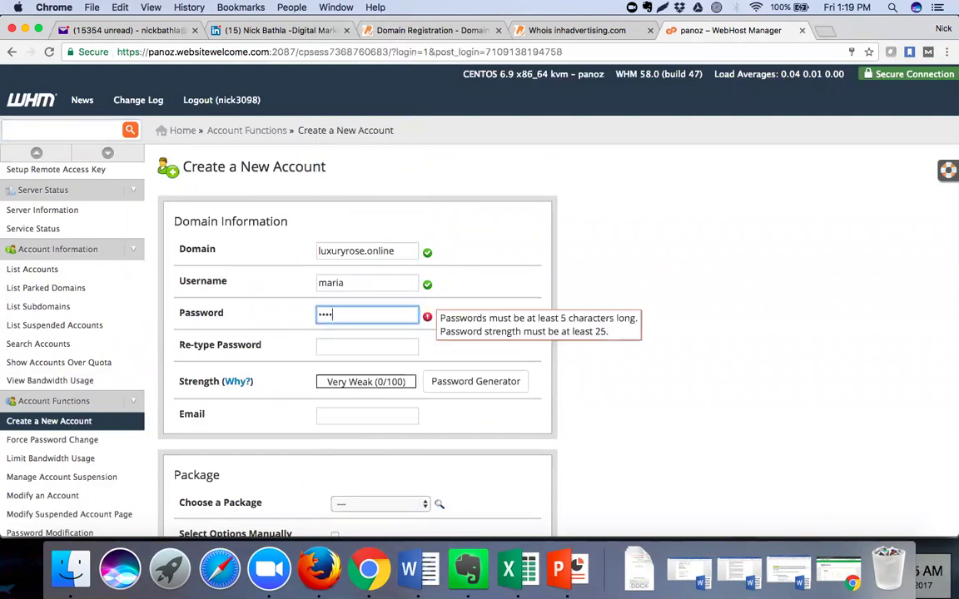
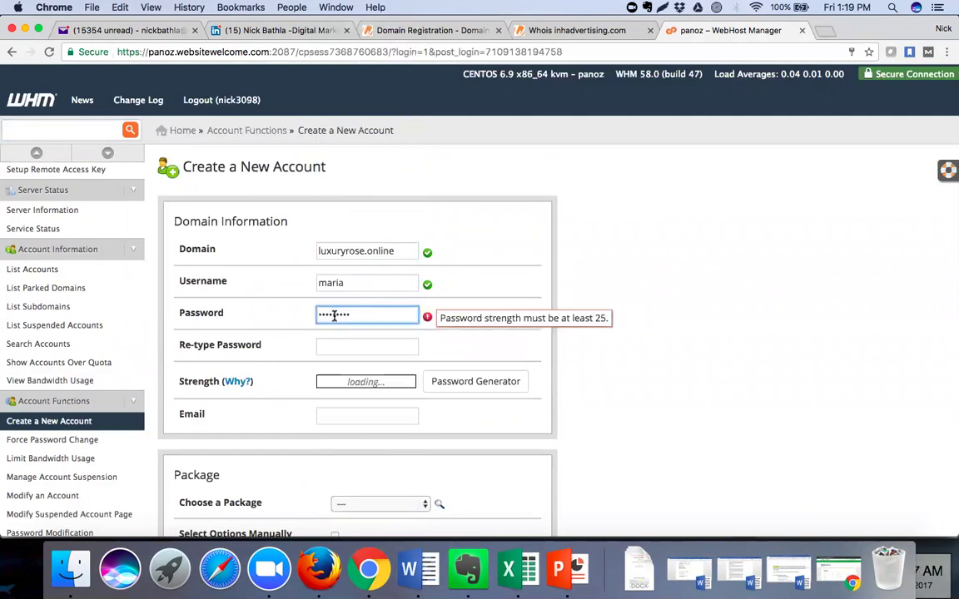
click(343, 346)
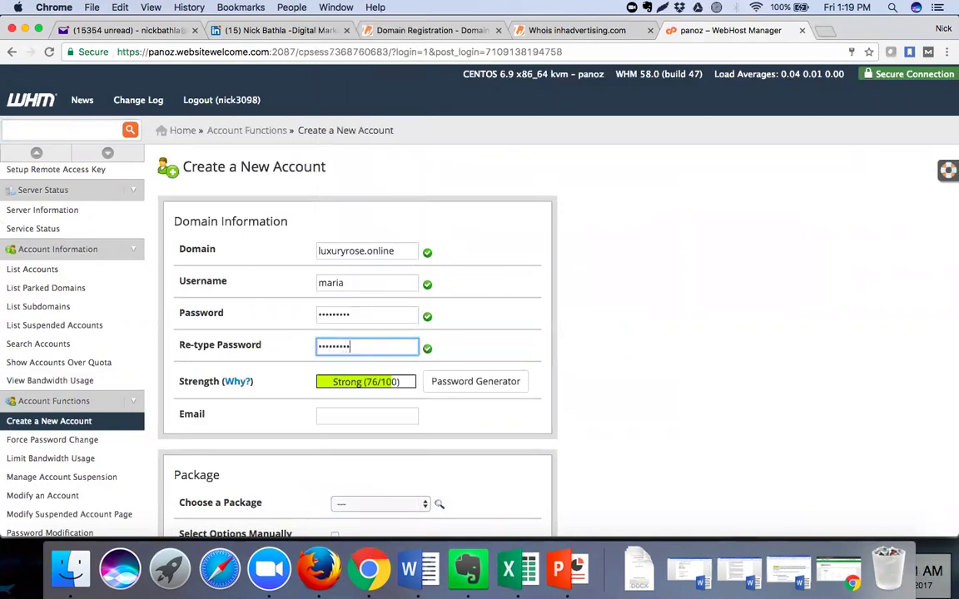
- Enter the contact e-mail address, fixing a mistyped letter and adding the @ and .com
click(349, 416)
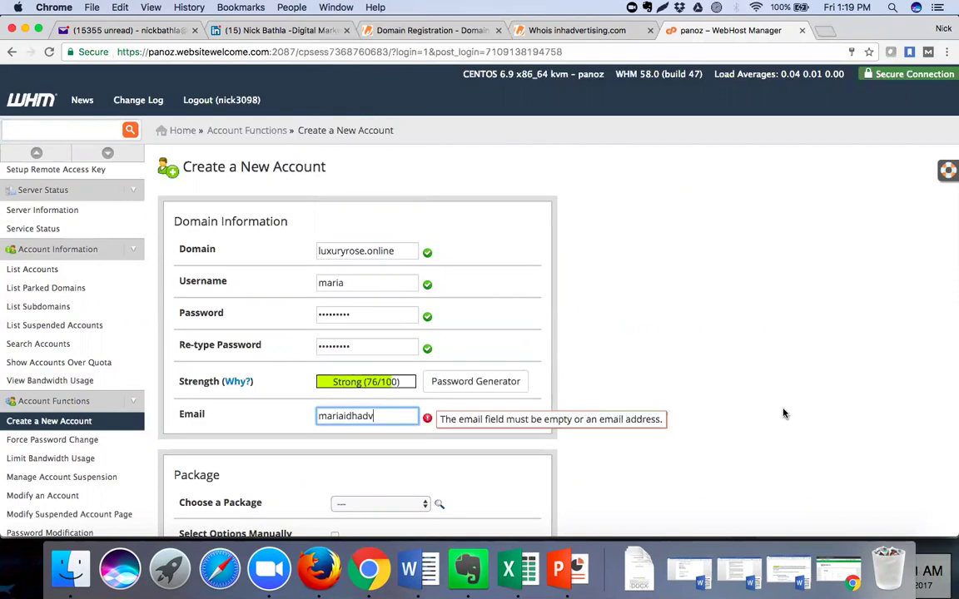
click(364, 408)
key(BackSpace)
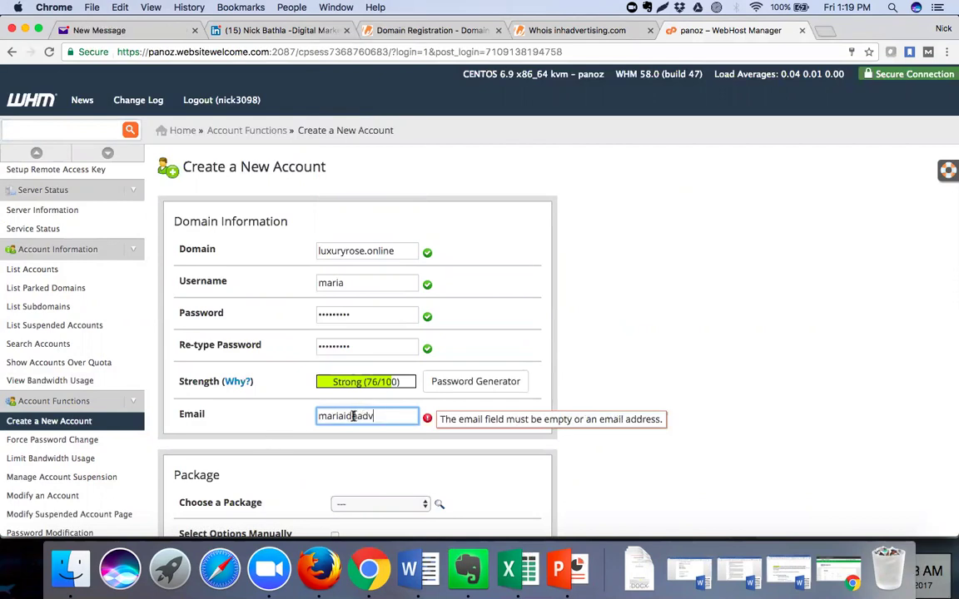
text(n)
key(Right)
key(Right)
key(Right)
key(Right)
click(343, 416)
text(@)
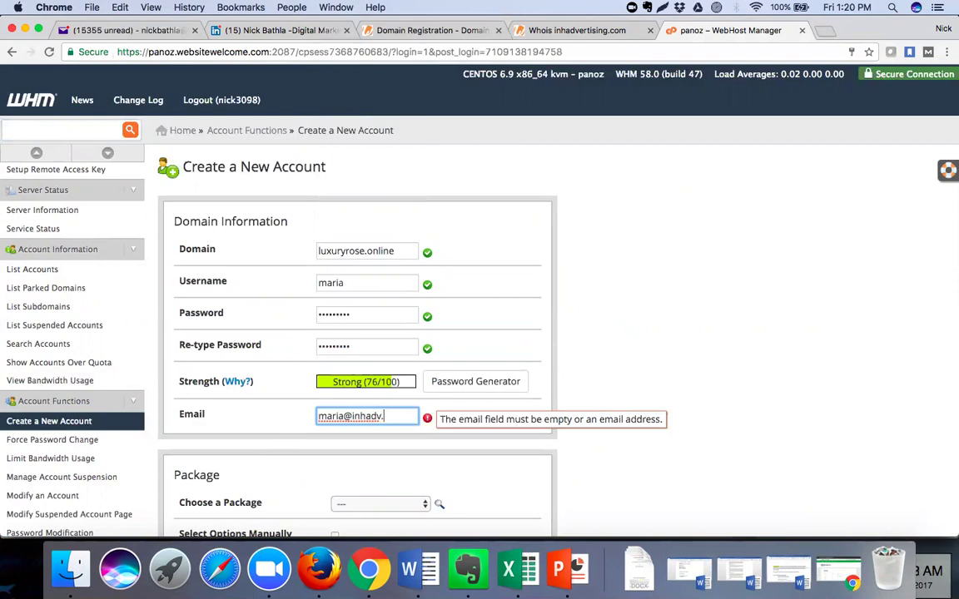
text(.com)
click(603, 412)
scroll(603, 412, down, 3)
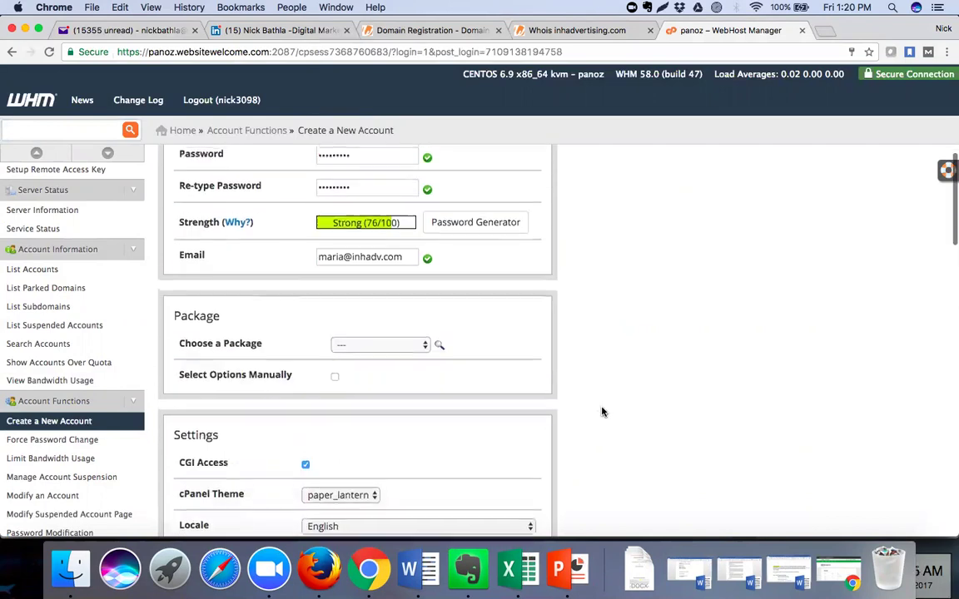
click(405, 341)
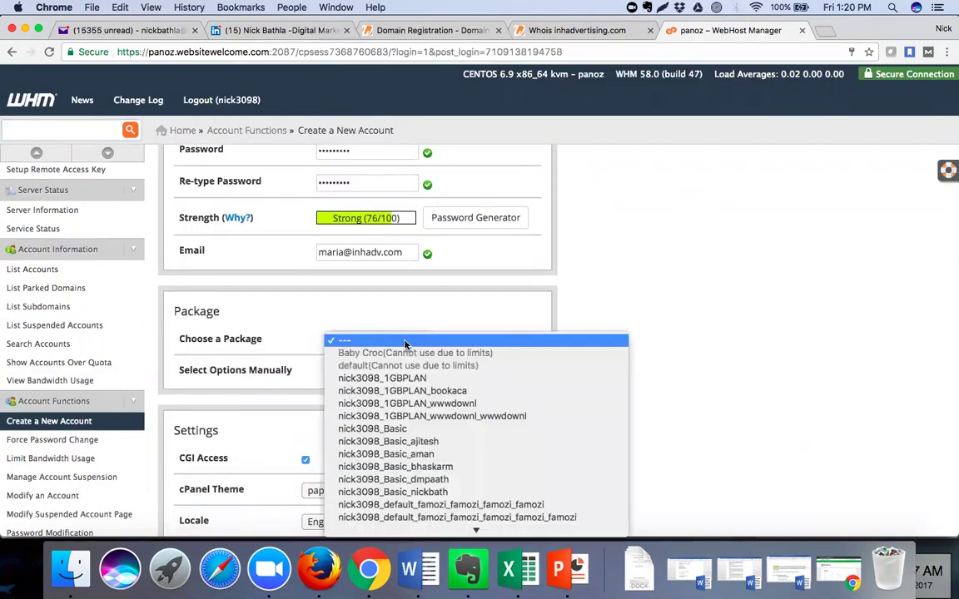
click(590, 395)
key(Down)
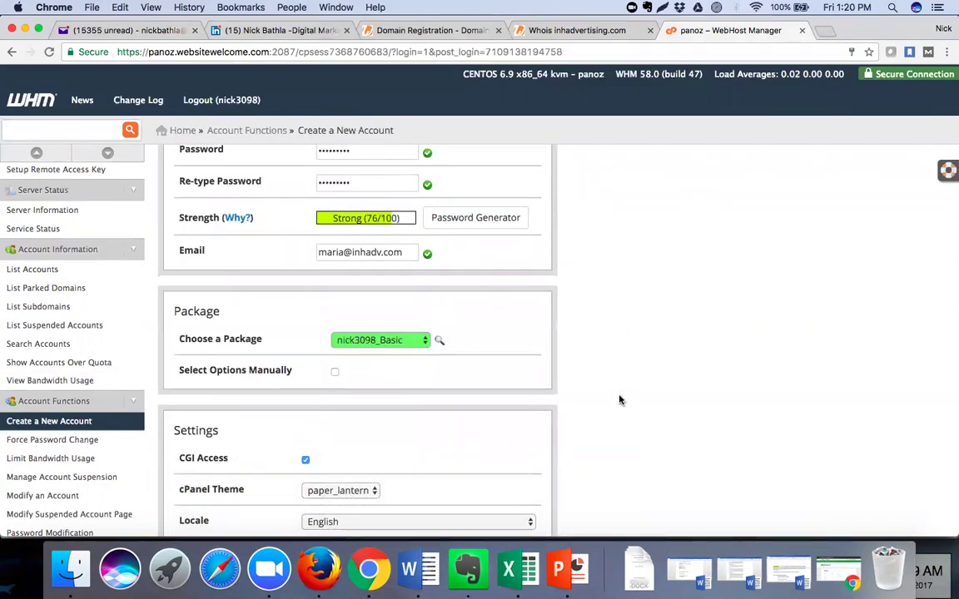
scroll(618, 397, down, 10)
scroll(620, 399, down, 2)
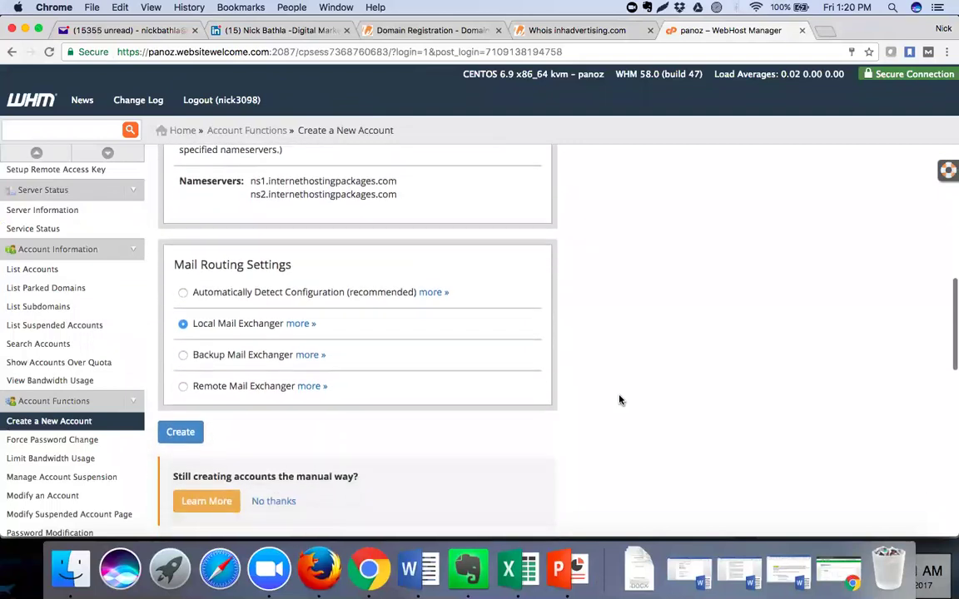
click(188, 429)
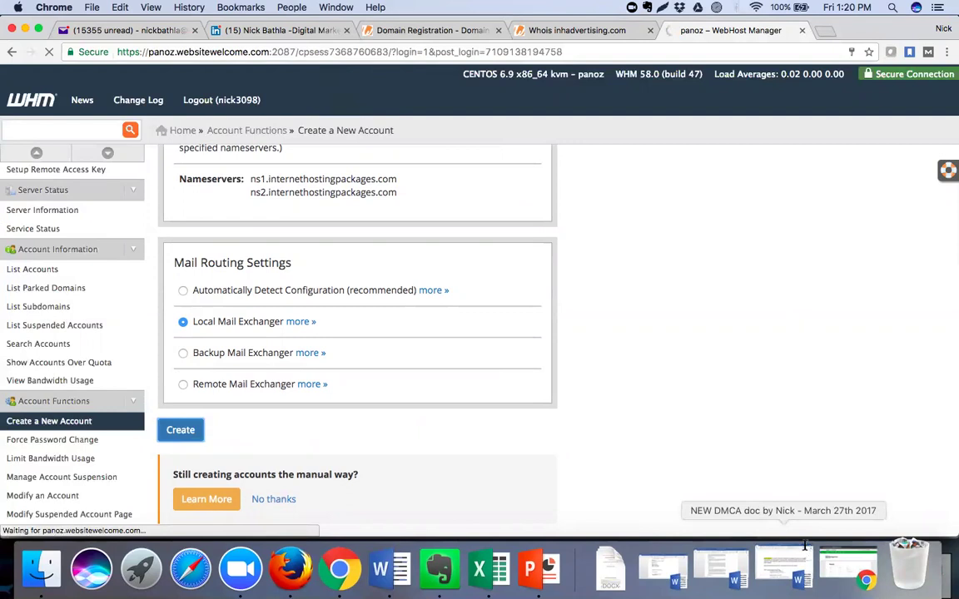
scroll(597, 285, up, 8)
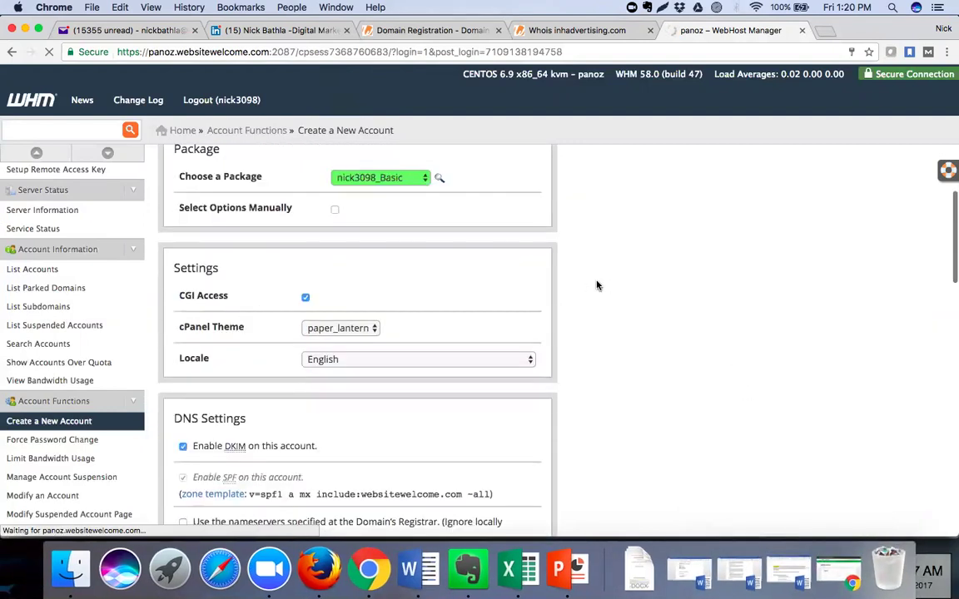
scroll(596, 283, up, 4)
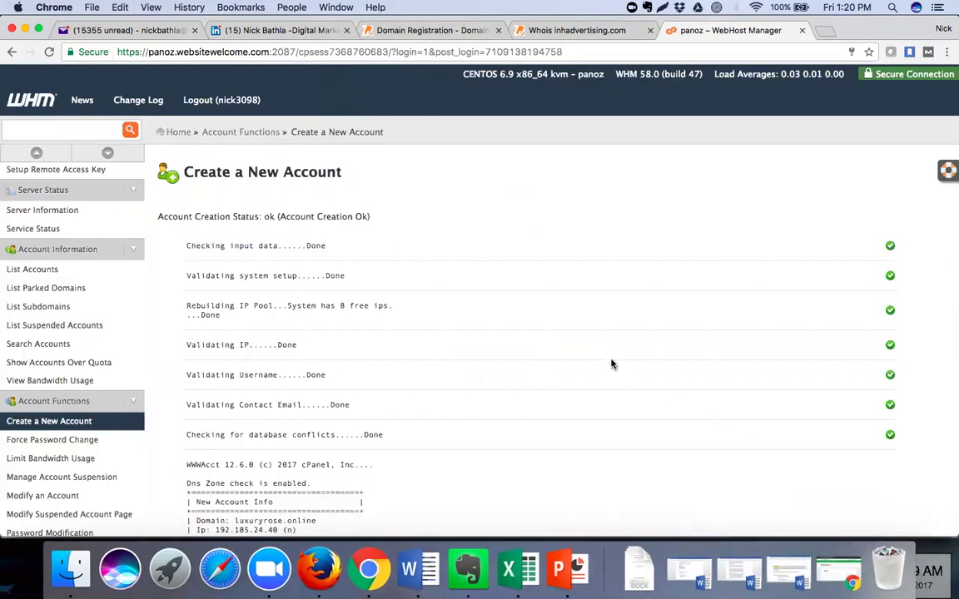
- Check that the creation log ends with 'Account Creation Complete!!!'
scroll(612, 363, down, 1)
scroll(612, 364, down, 10)
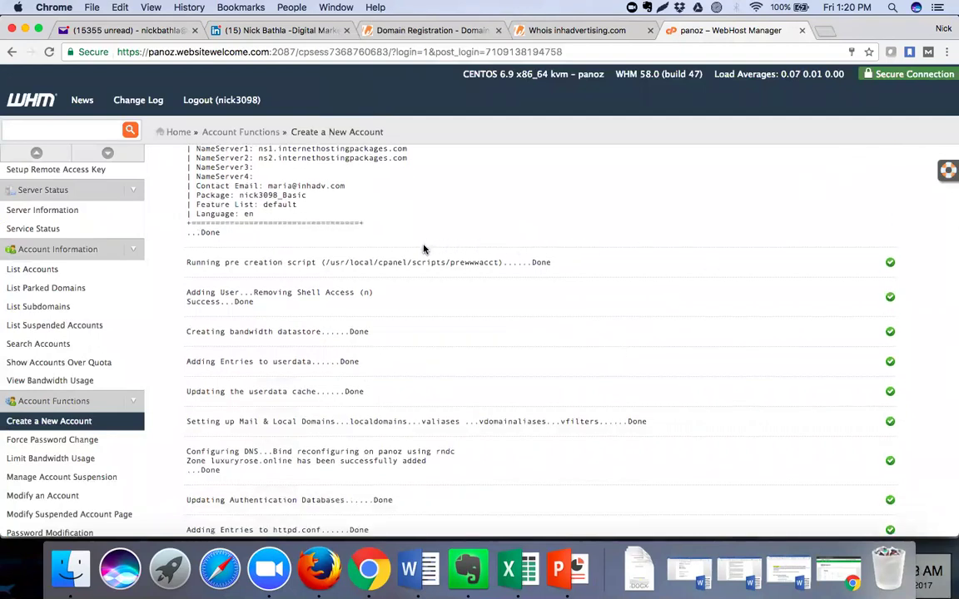
scroll(526, 292, down, 1)
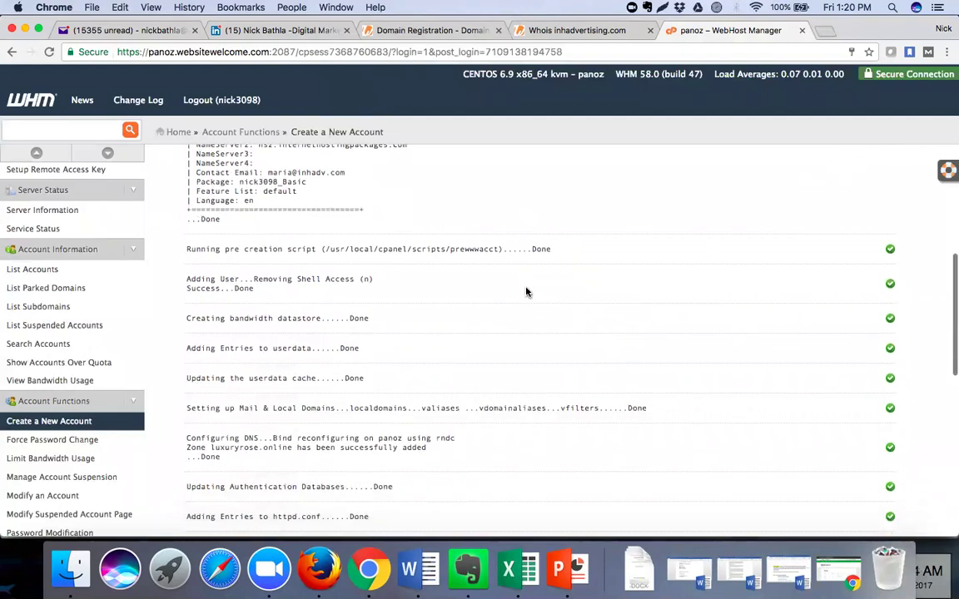
scroll(526, 291, down, 12)
scroll(526, 291, up, 6)
scroll(526, 291, up, 10)
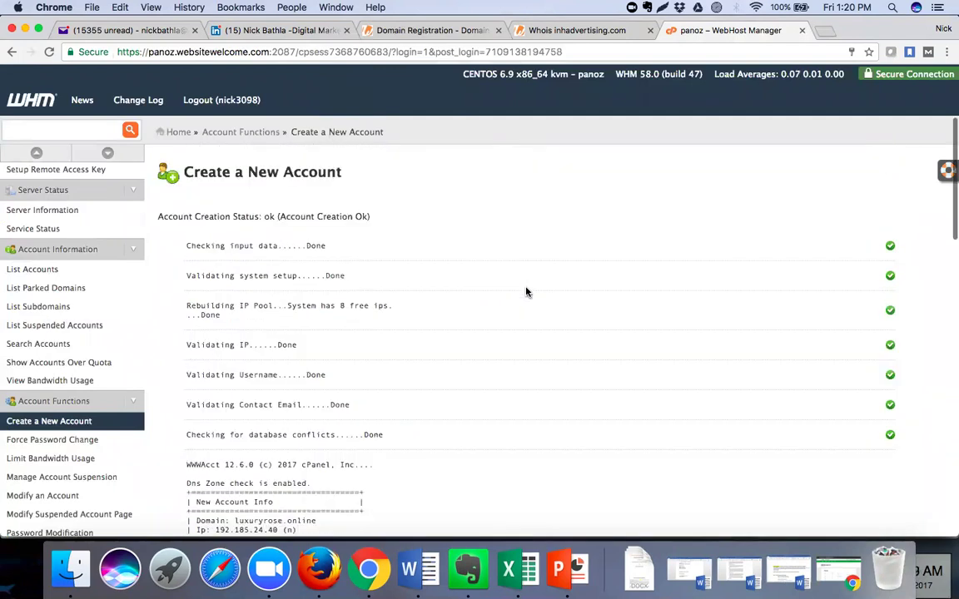
scroll(526, 292, down, 10)
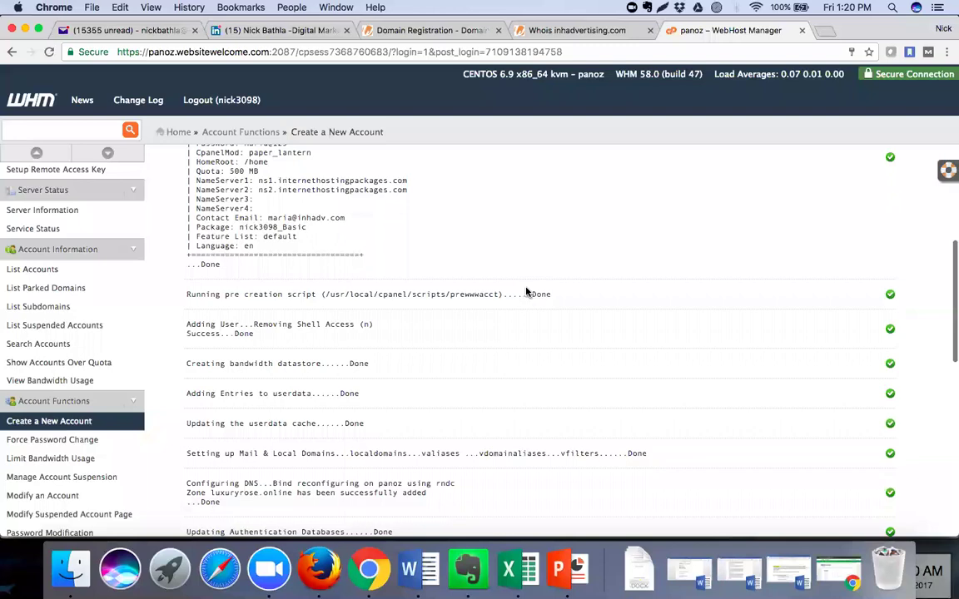
scroll(526, 291, down, 10)
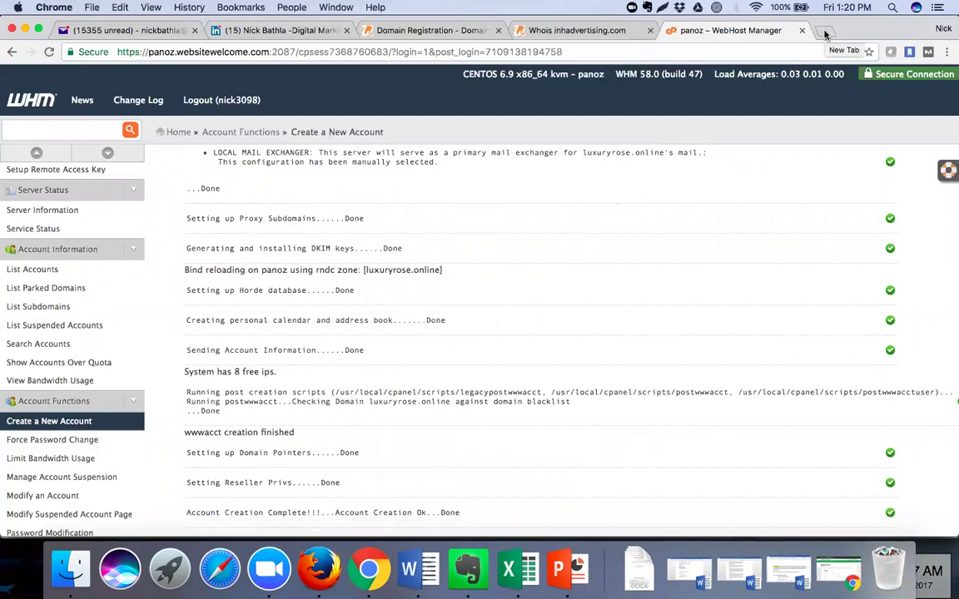
click(825, 33)
- Load luxuryrose.online/cpanel in the new tab
text(l)
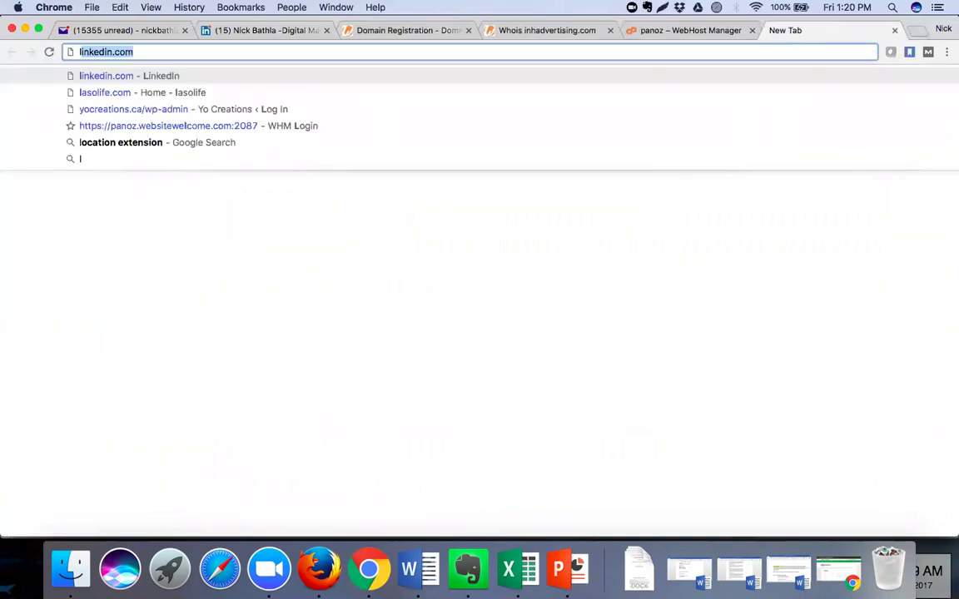
text(uxury)
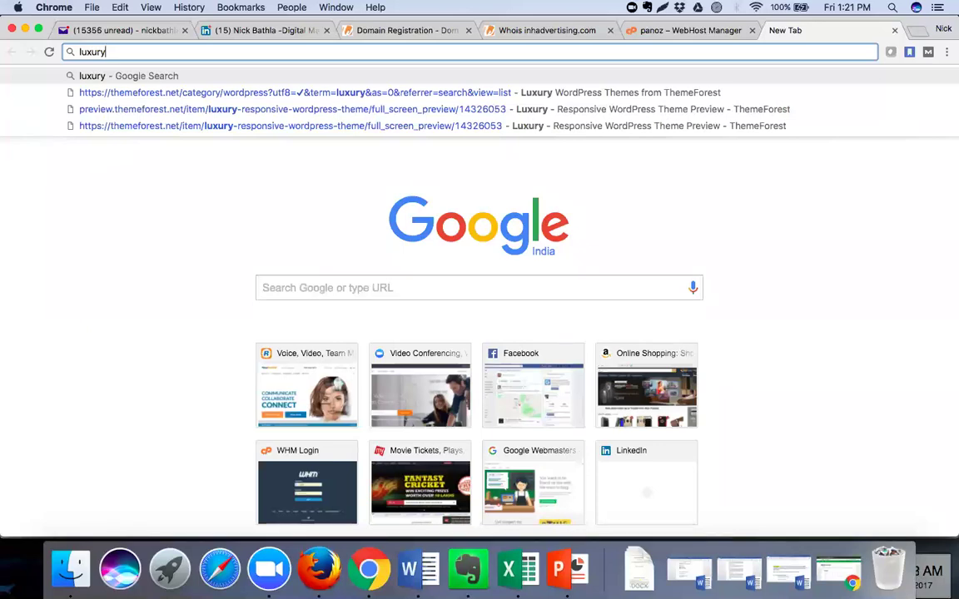
text(rose.o)
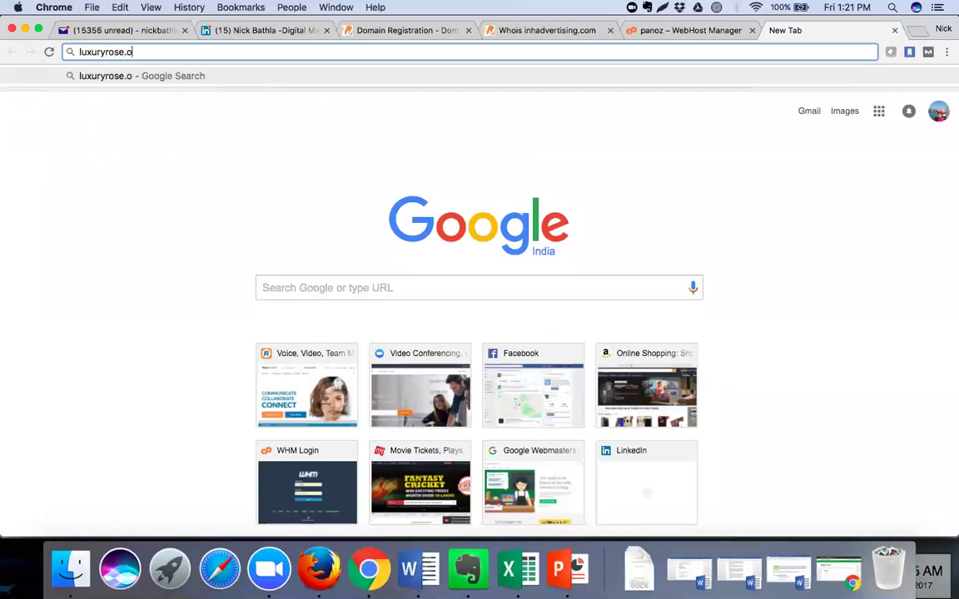
text(nline/)
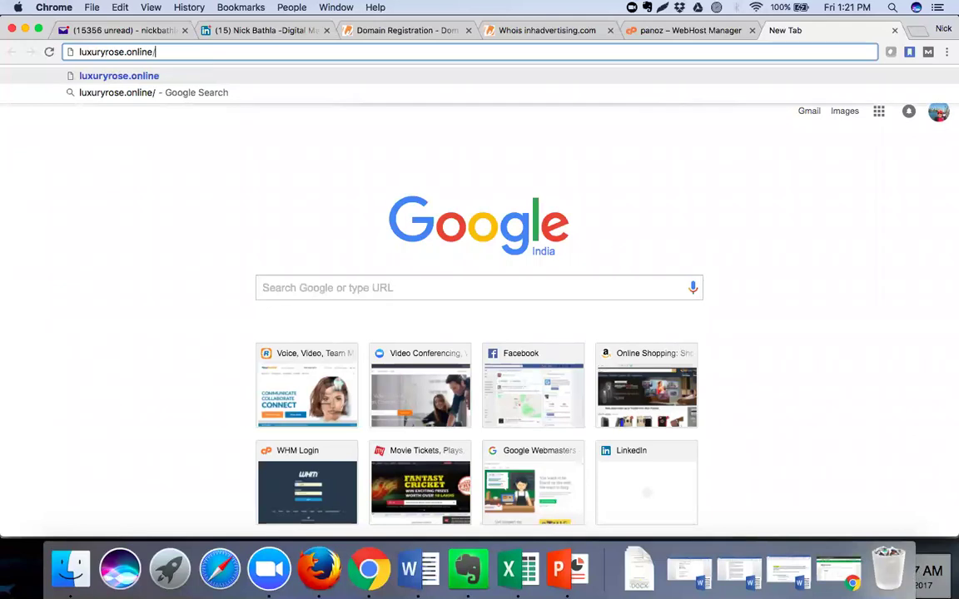
text(cpanel)
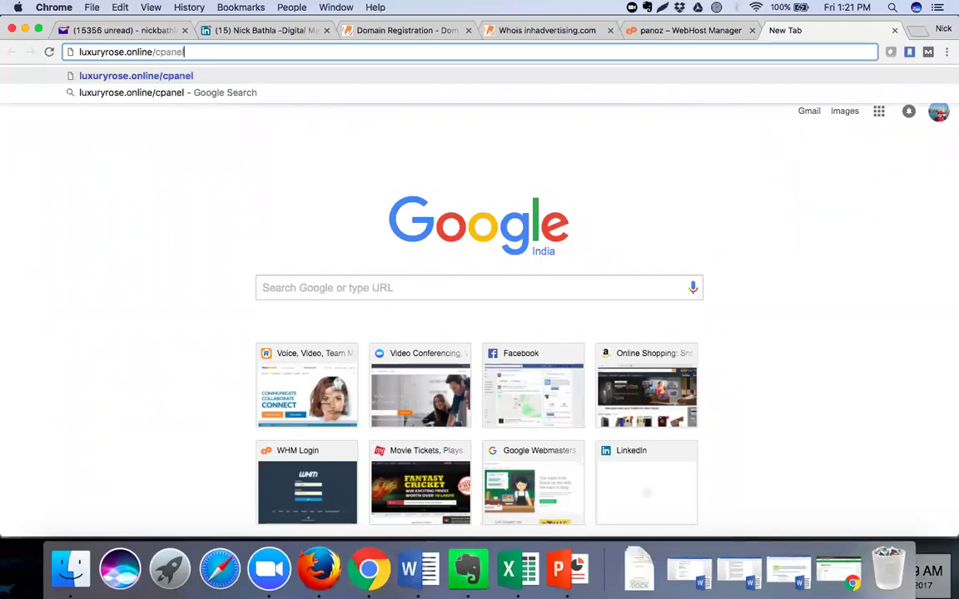
key(Return)
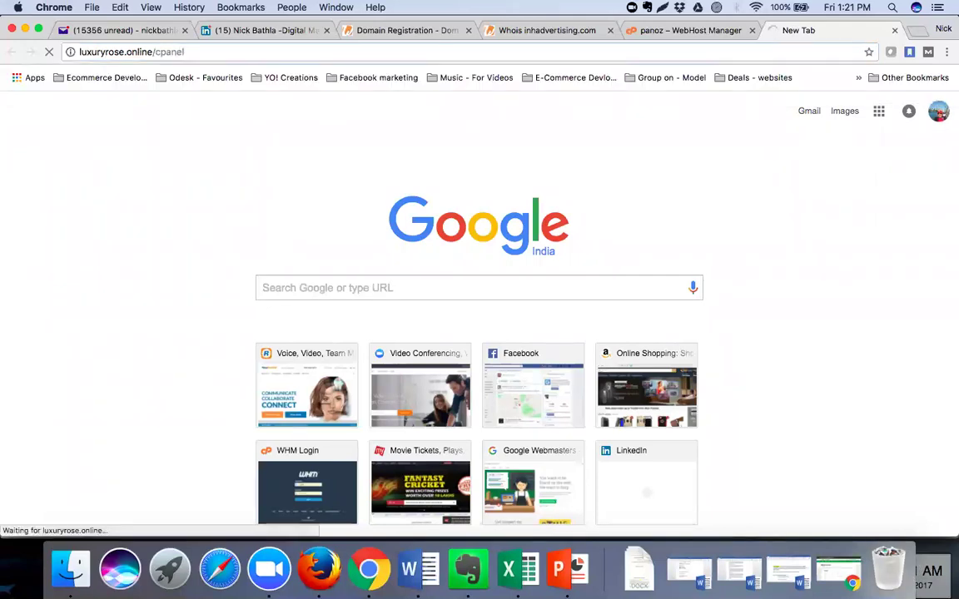
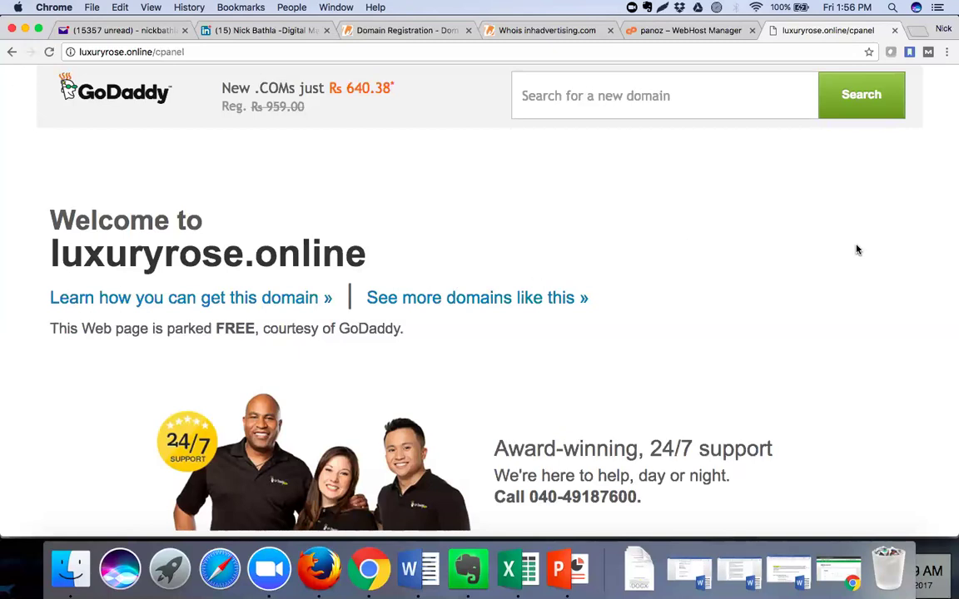
- Reload the luxuryrose.online cPanel address, then bring the Word Document1 course outline back to front
click(50, 54)
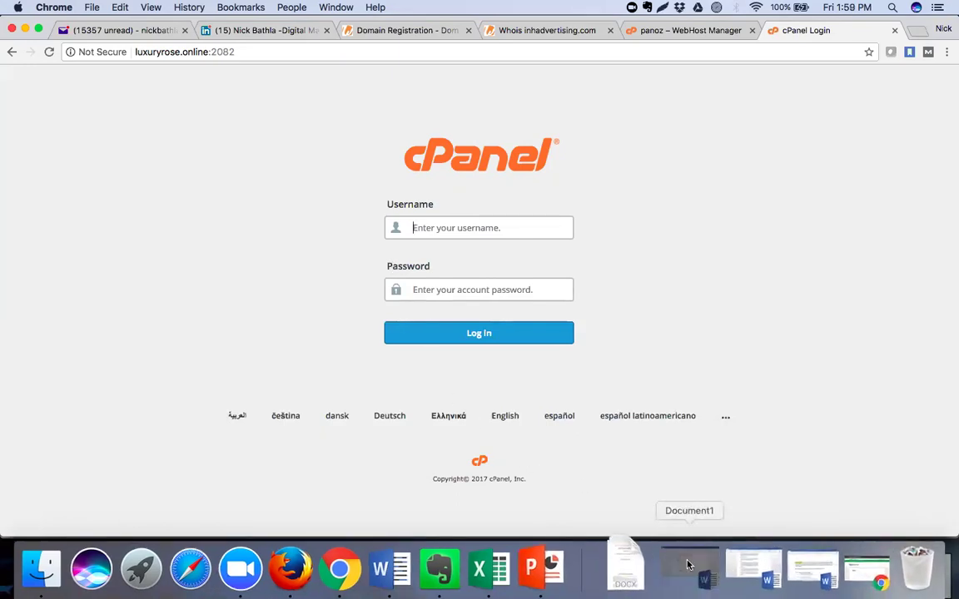
click(688, 566)
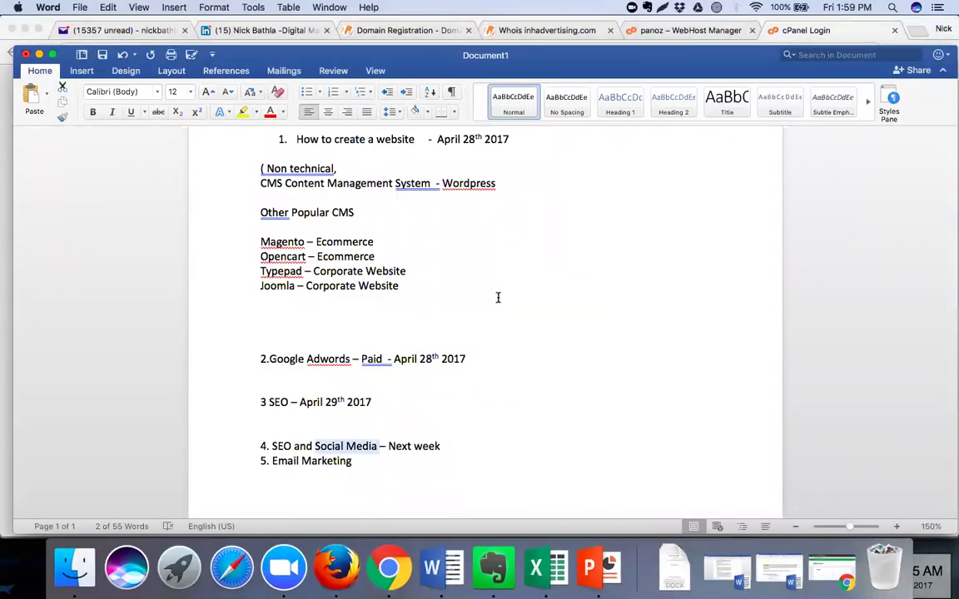
scroll(497, 299, up, 3)
scroll(466, 283, up, 1)
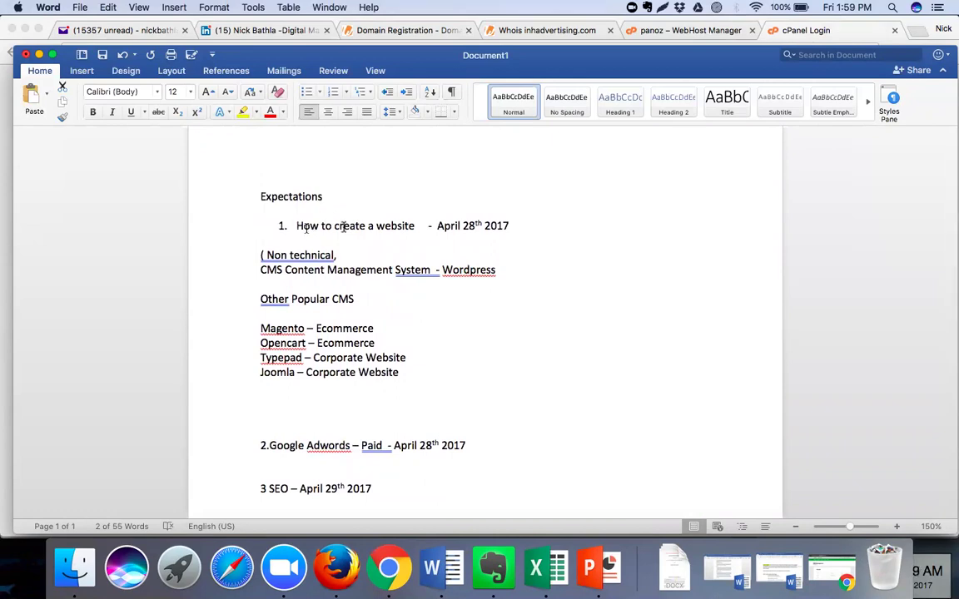
scroll(416, 225, down, 5)
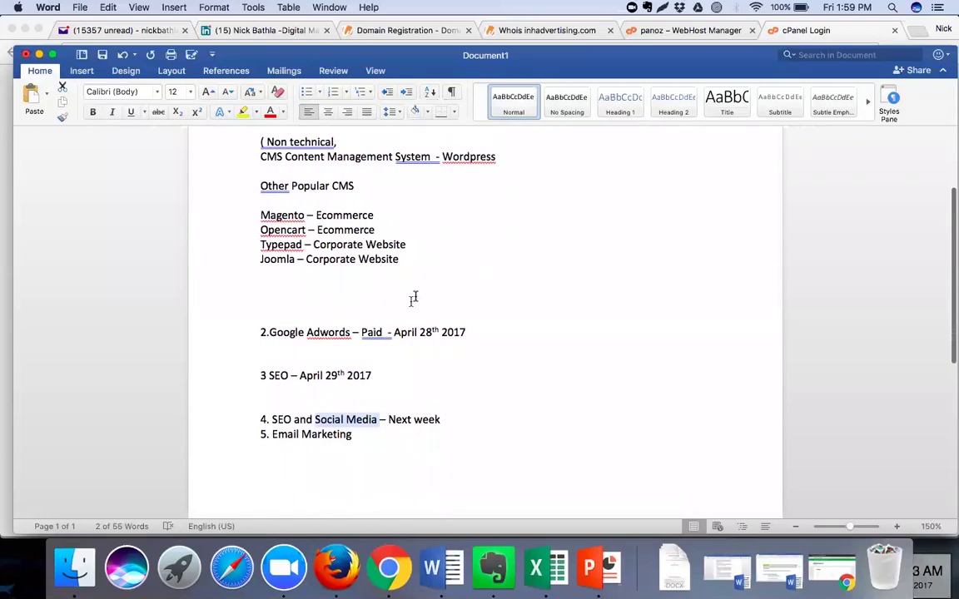
scroll(438, 273, up, 1)
scroll(439, 275, up, 4)
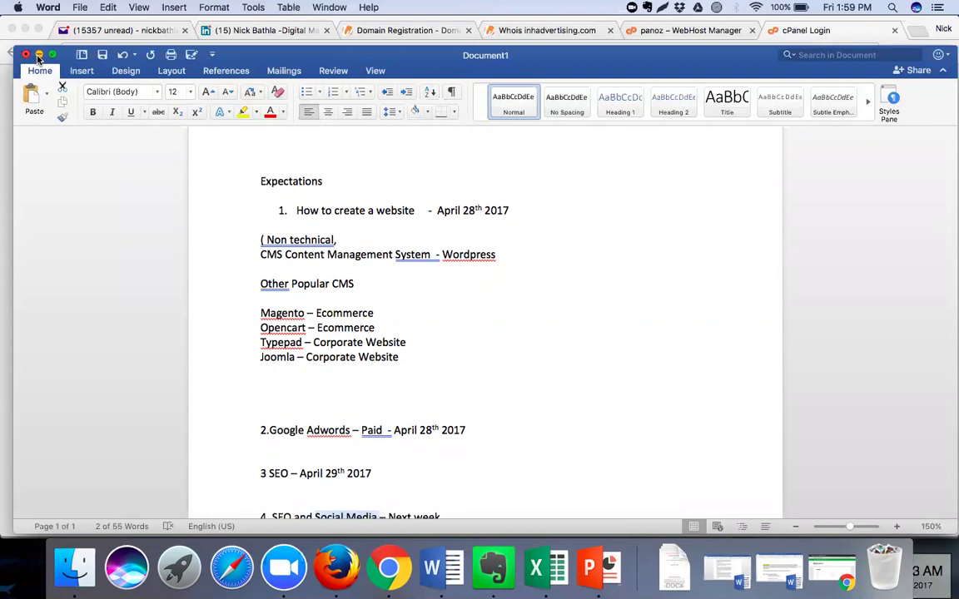
click(38, 55)
- Bring up the Wordpress Based Website March 12th 2017 notes and glance over their top
click(682, 573)
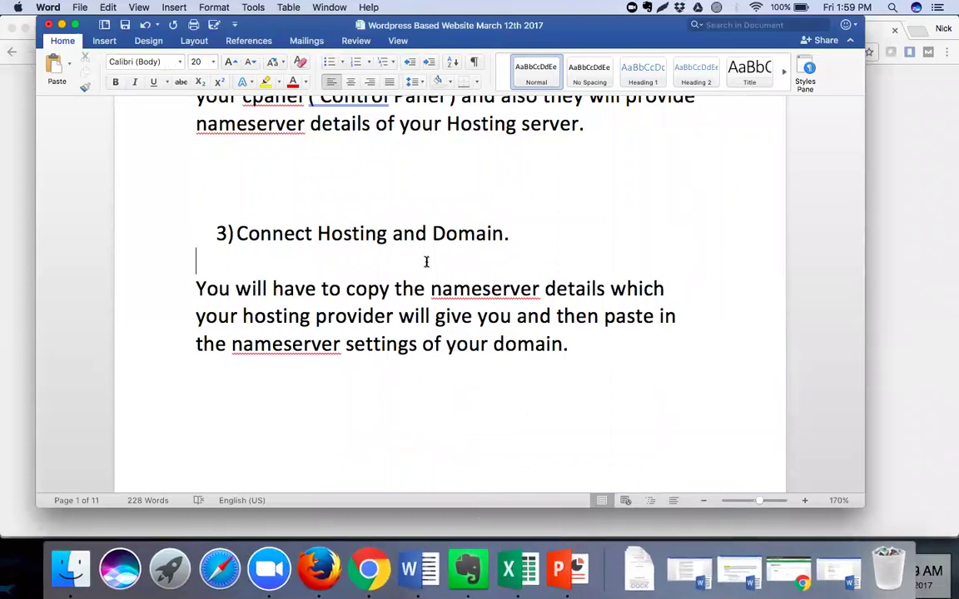
scroll(427, 262, up, 2)
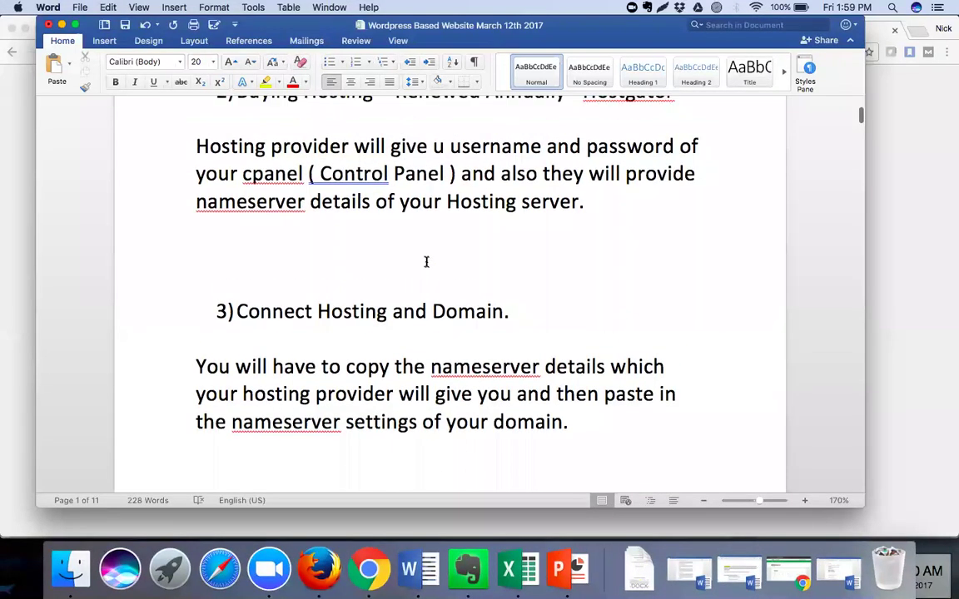
scroll(426, 261, up, 7)
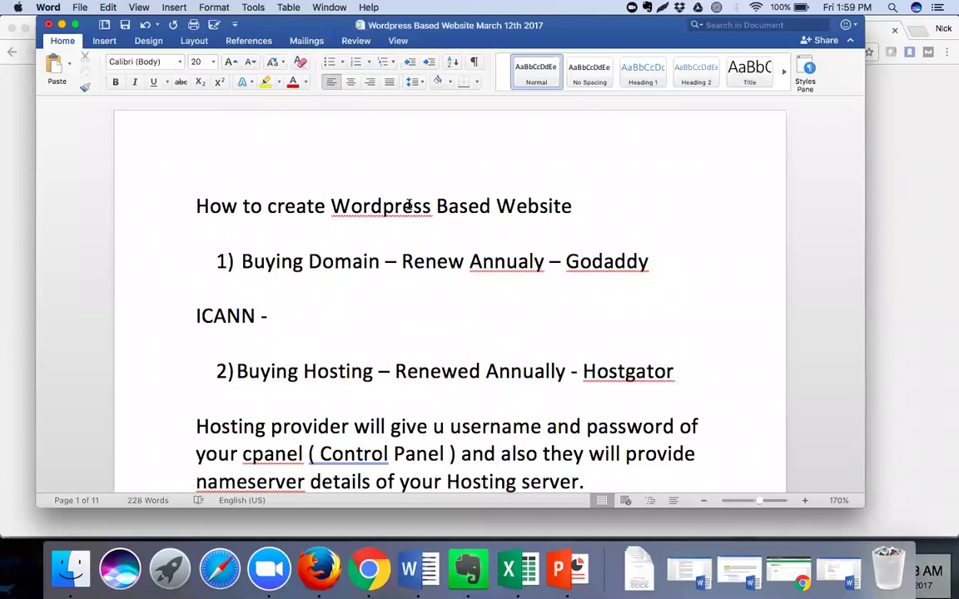
scroll(408, 205, down, 2)
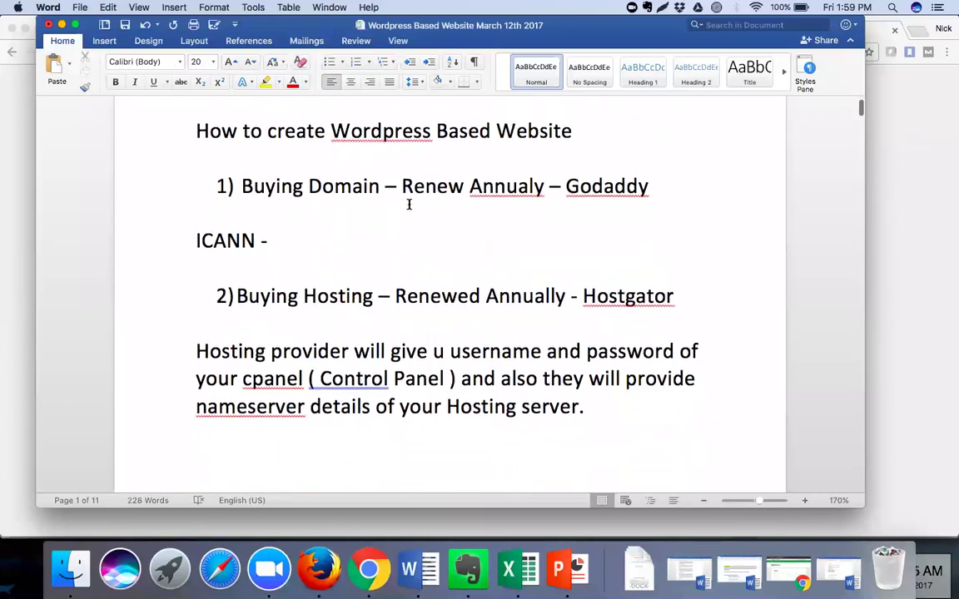
scroll(408, 205, down, 2)
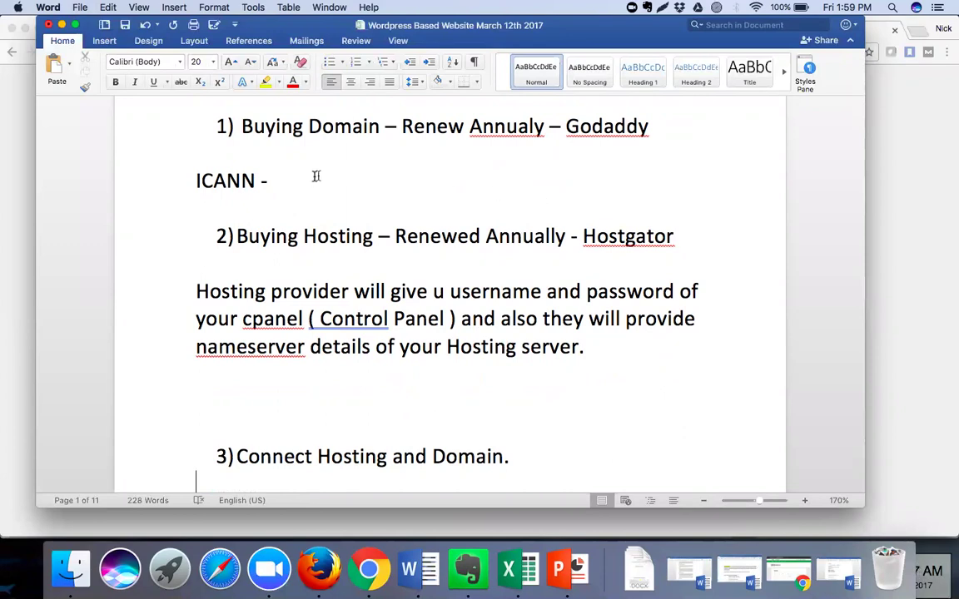
- Place the cursor below the ICANN line and read down through the domain, hosting and nameserver notes
click(310, 202)
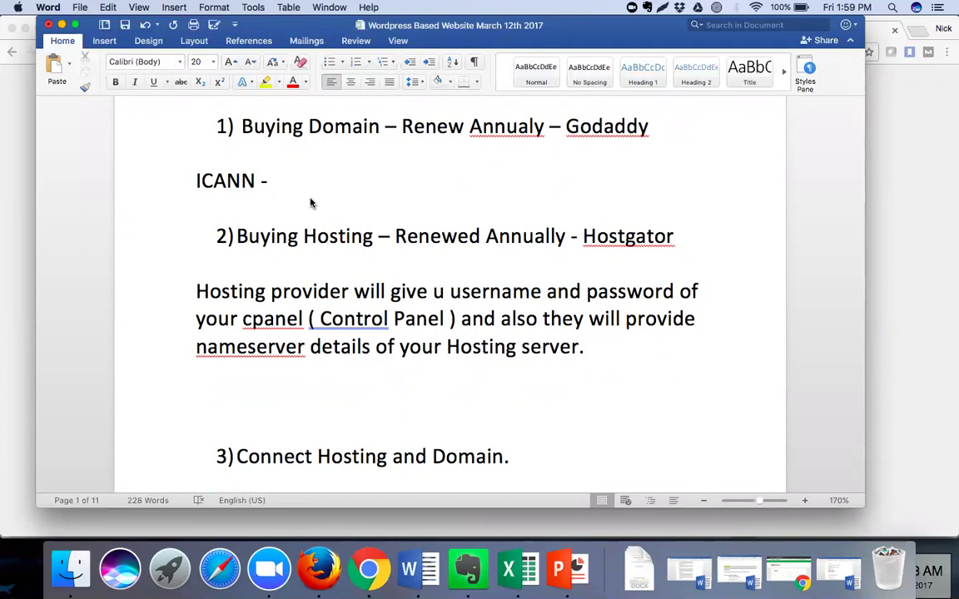
scroll(310, 203, down, 4)
scroll(310, 203, up, 5)
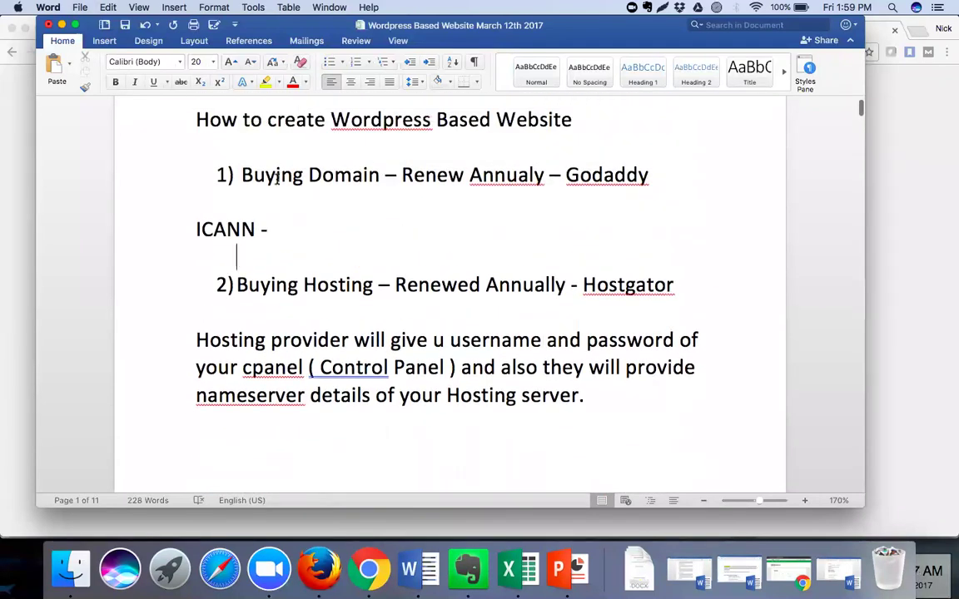
scroll(293, 302, down, 3)
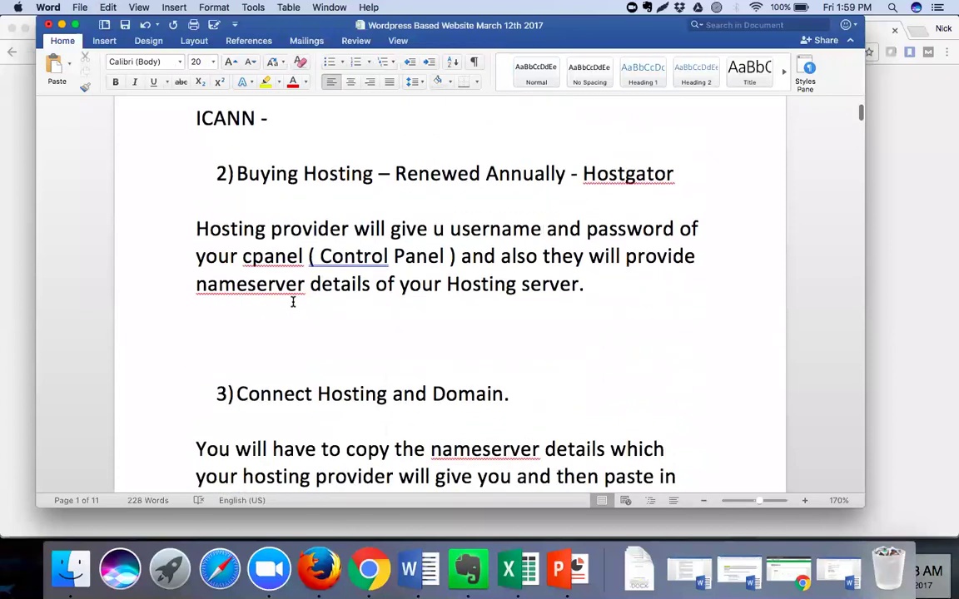
scroll(293, 302, down, 4)
scroll(299, 241, down, 3)
scroll(302, 246, down, 20)
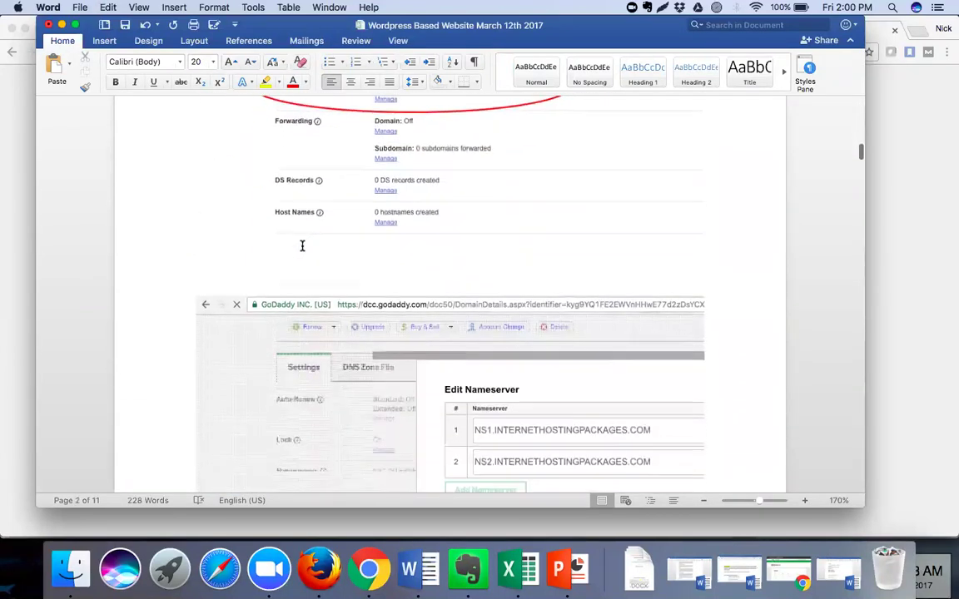
scroll(302, 246, down, 20)
scroll(303, 245, down, 2)
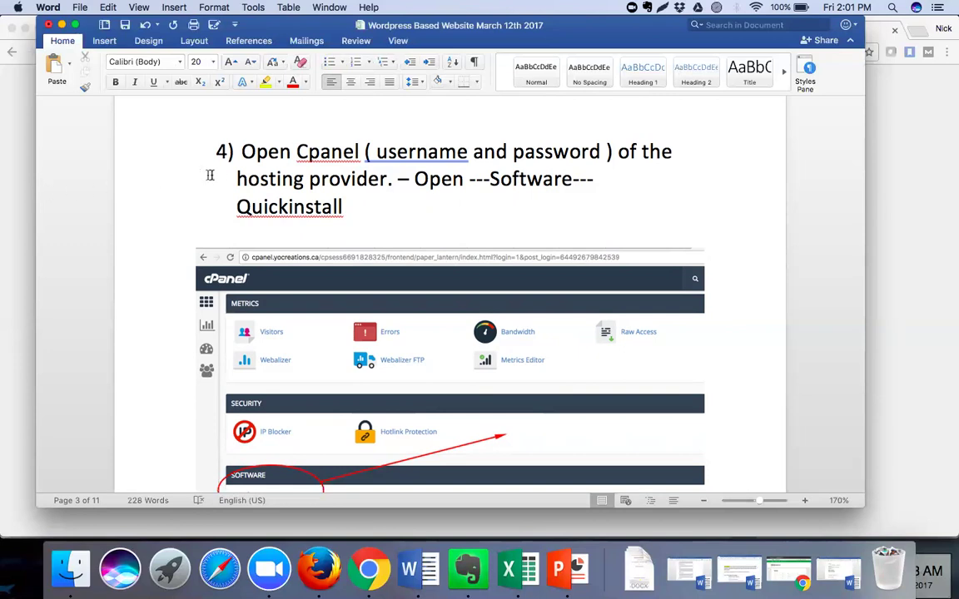
scroll(222, 178, up, 10)
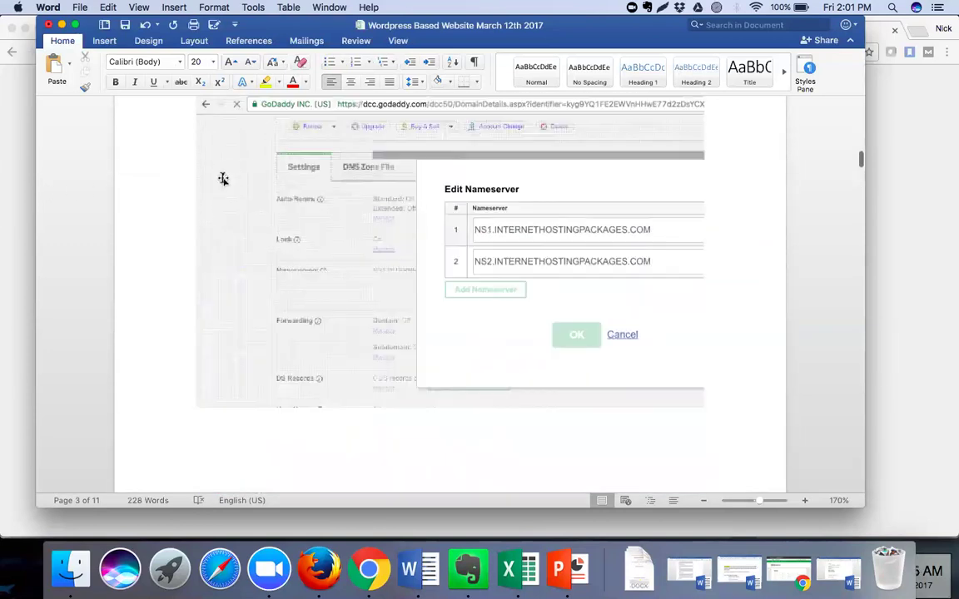
scroll(223, 180, up, 15)
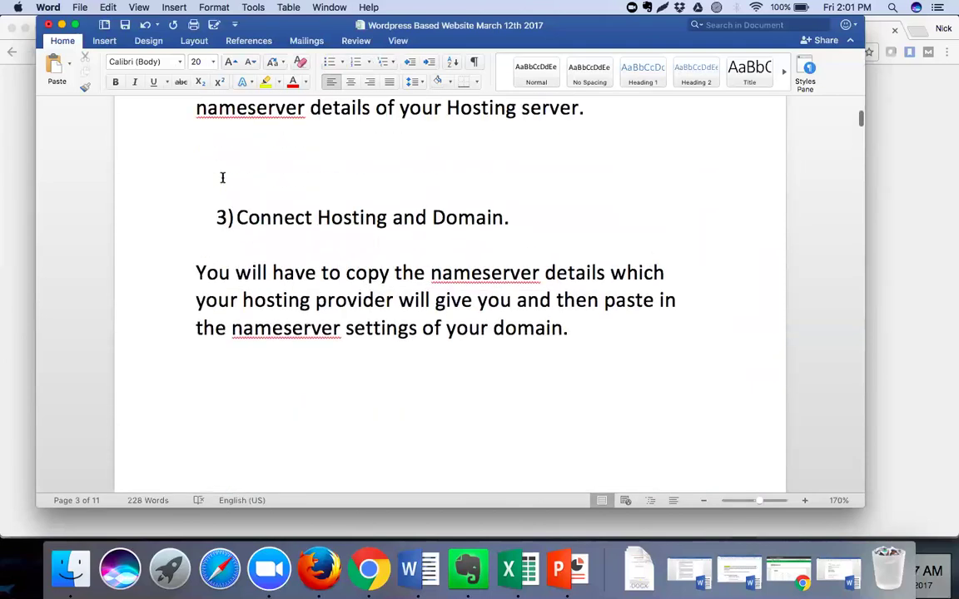
scroll(222, 178, up, 5)
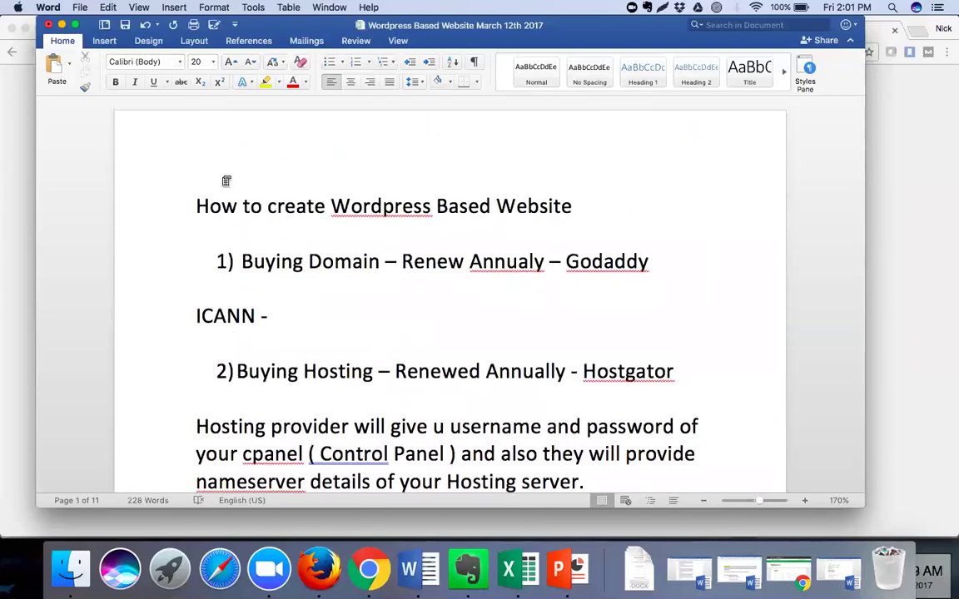
scroll(224, 179, down, 6)
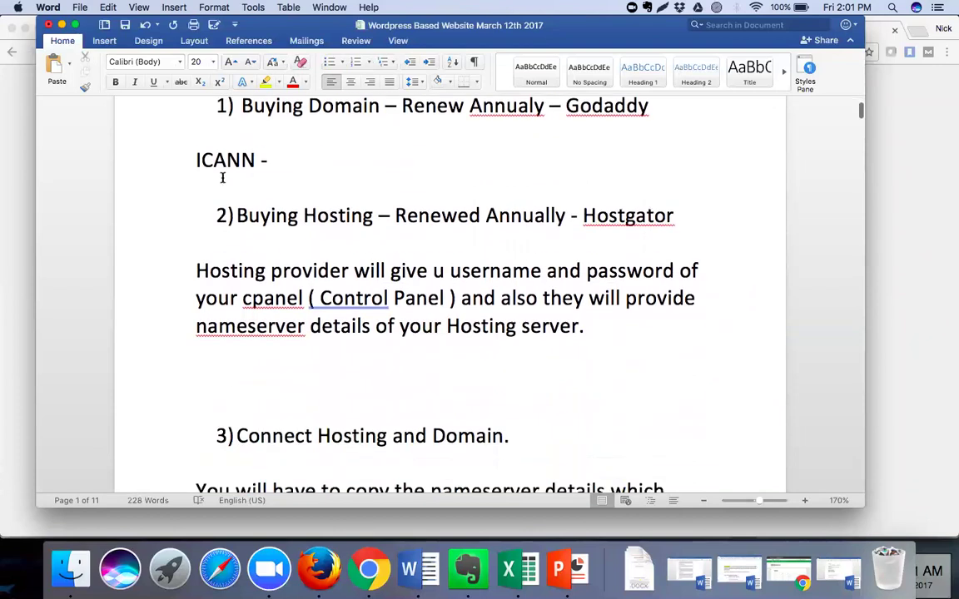
scroll(223, 180, down, 10)
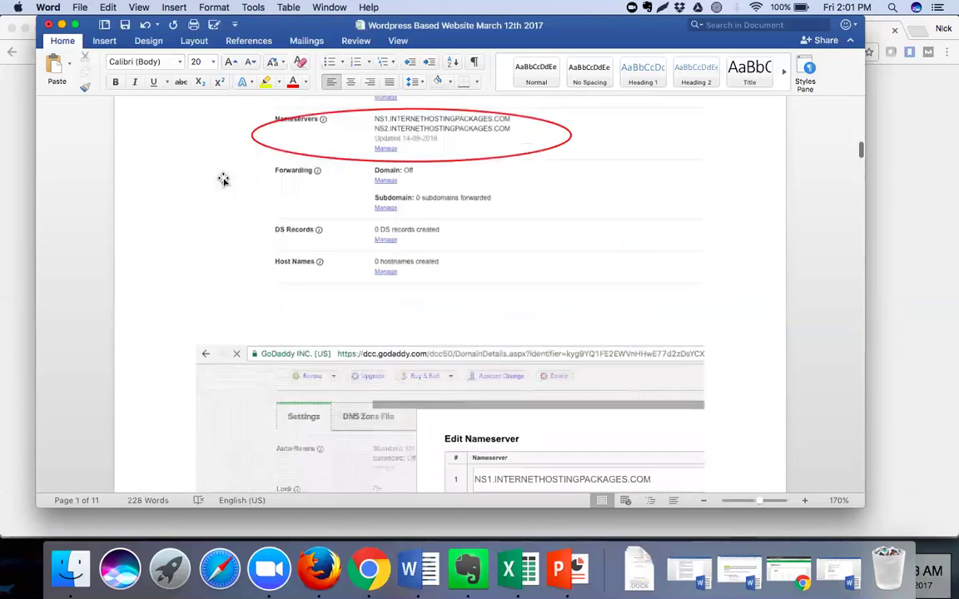
scroll(223, 179, down, 10)
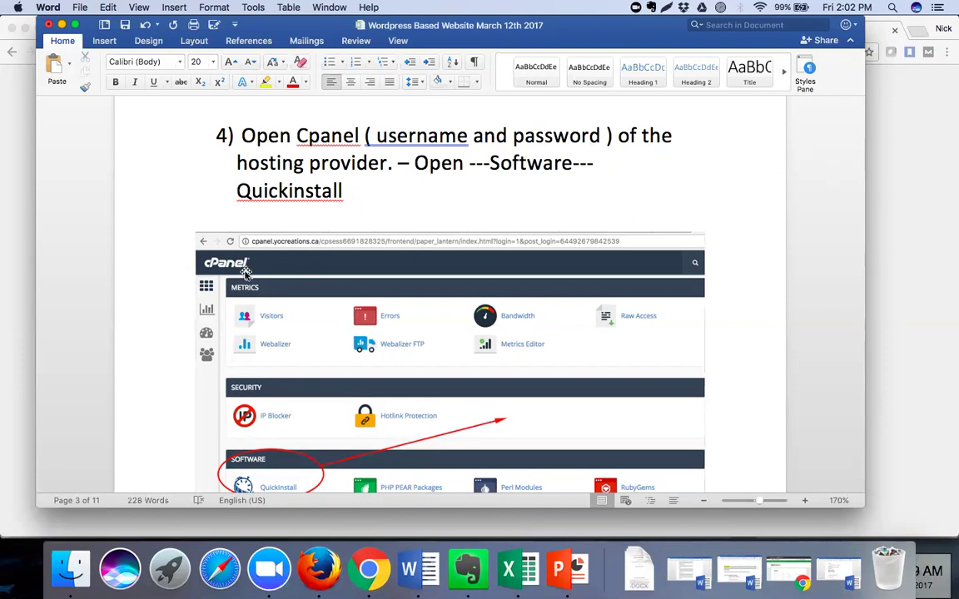
scroll(249, 276, down, 10)
scroll(249, 275, down, 20)
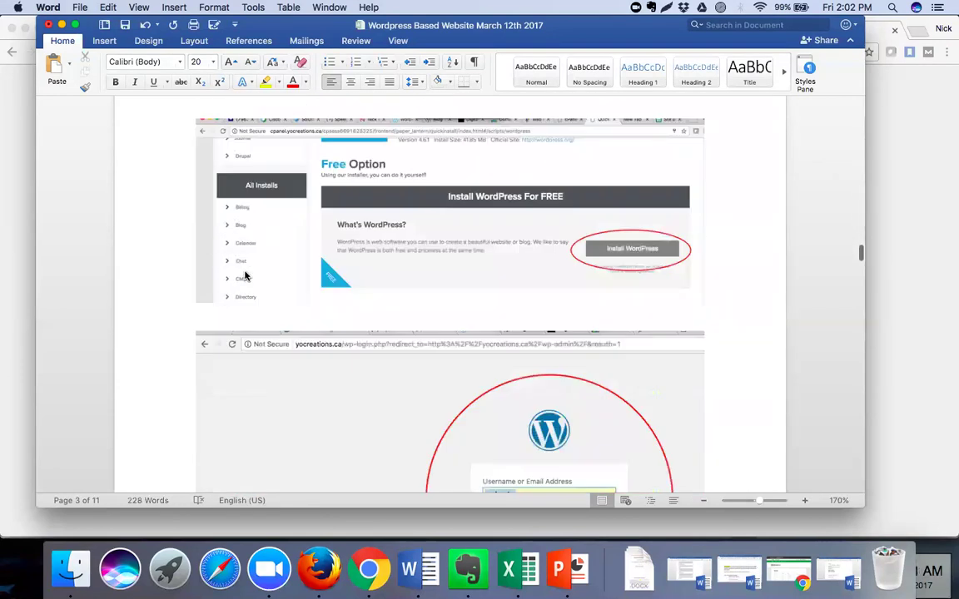
scroll(244, 276, down, 1)
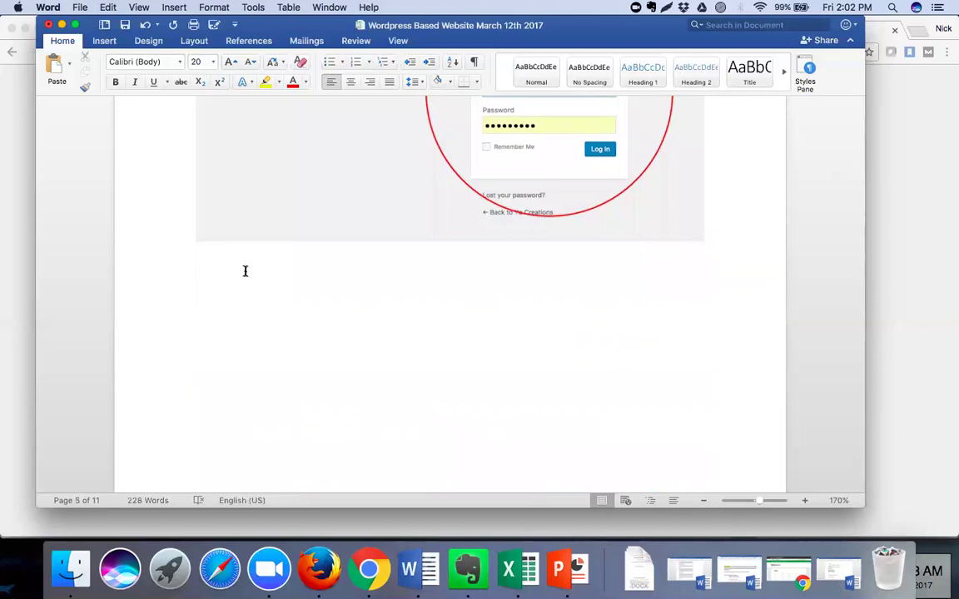
scroll(245, 276, down, 5)
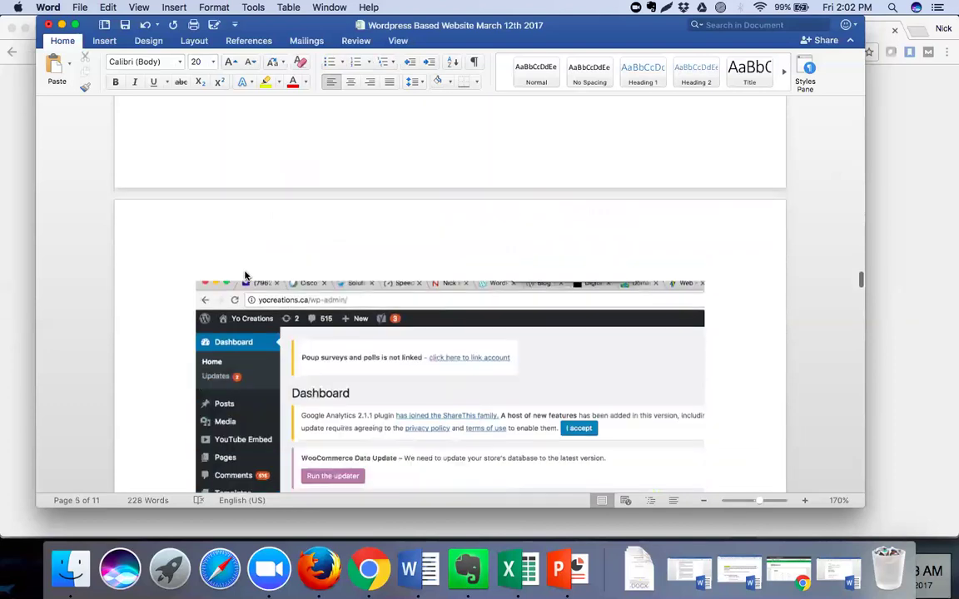
scroll(245, 275, down, 15)
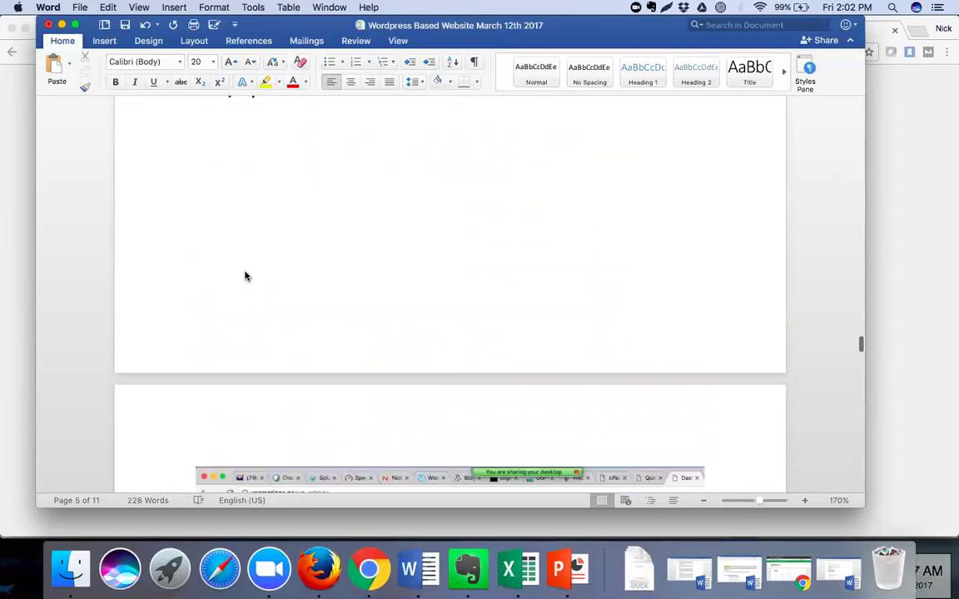
scroll(245, 276, down, 3)
scroll(244, 275, down, 15)
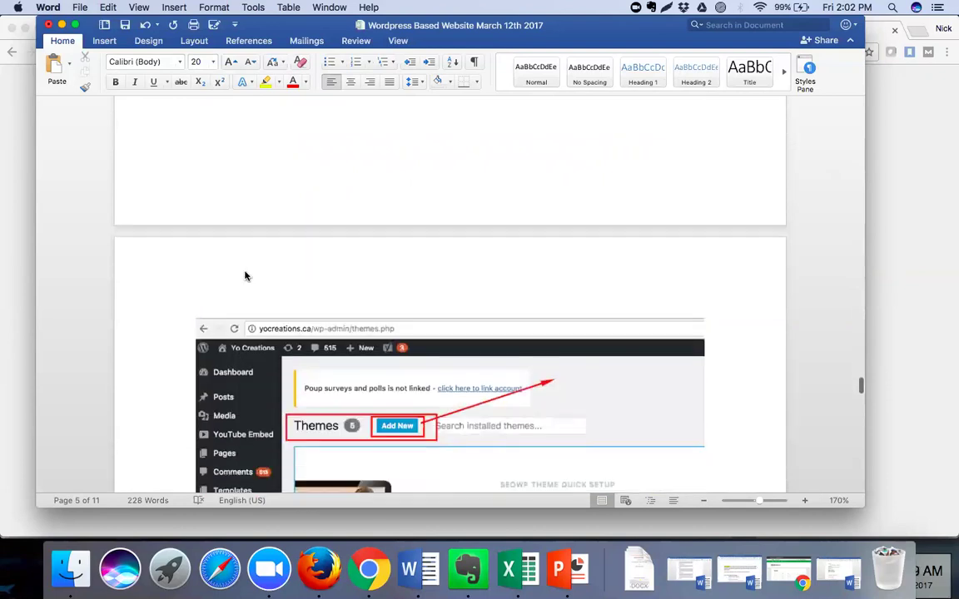
scroll(244, 276, down, 20)
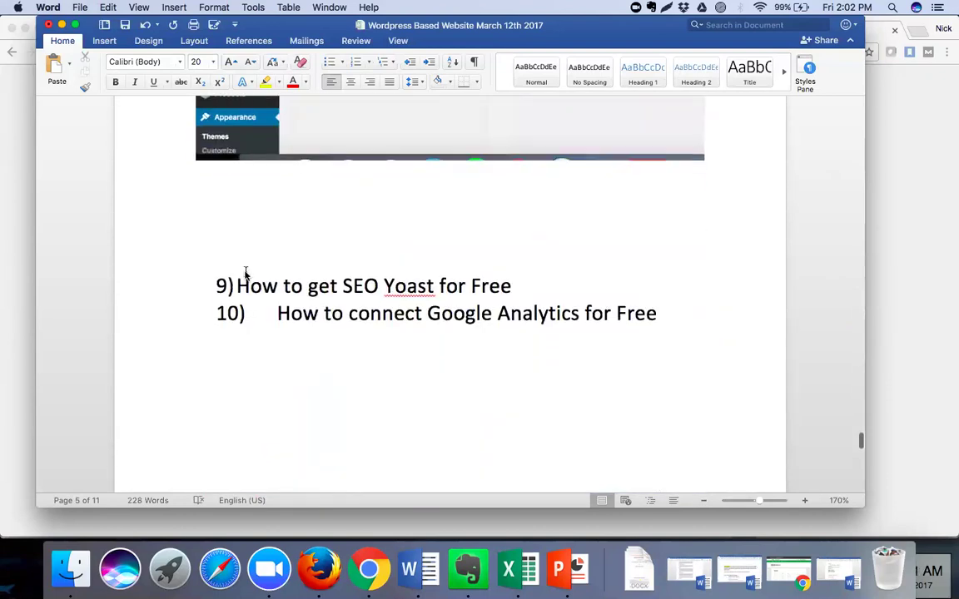
scroll(245, 276, up, 20)
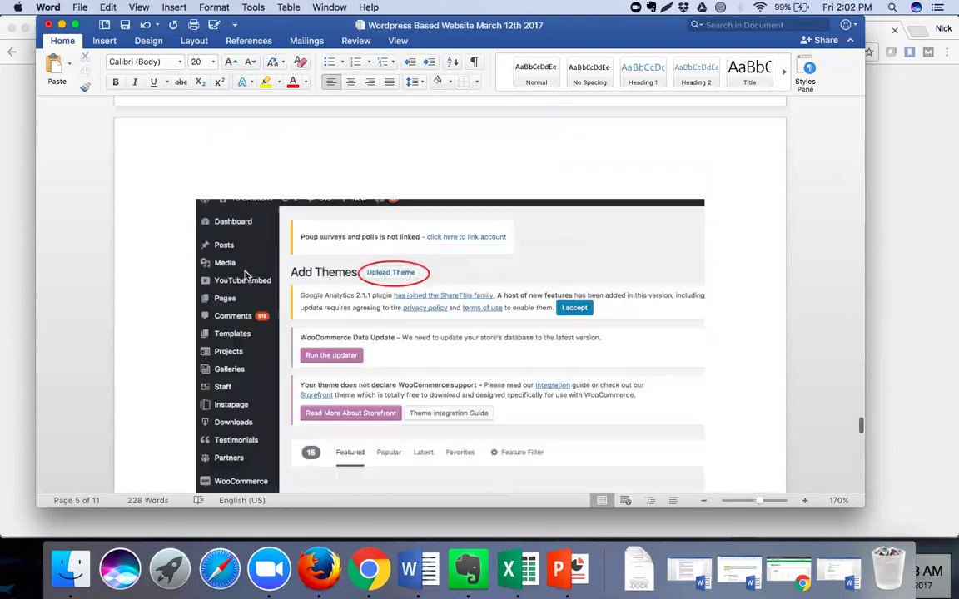
scroll(245, 276, down, 5)
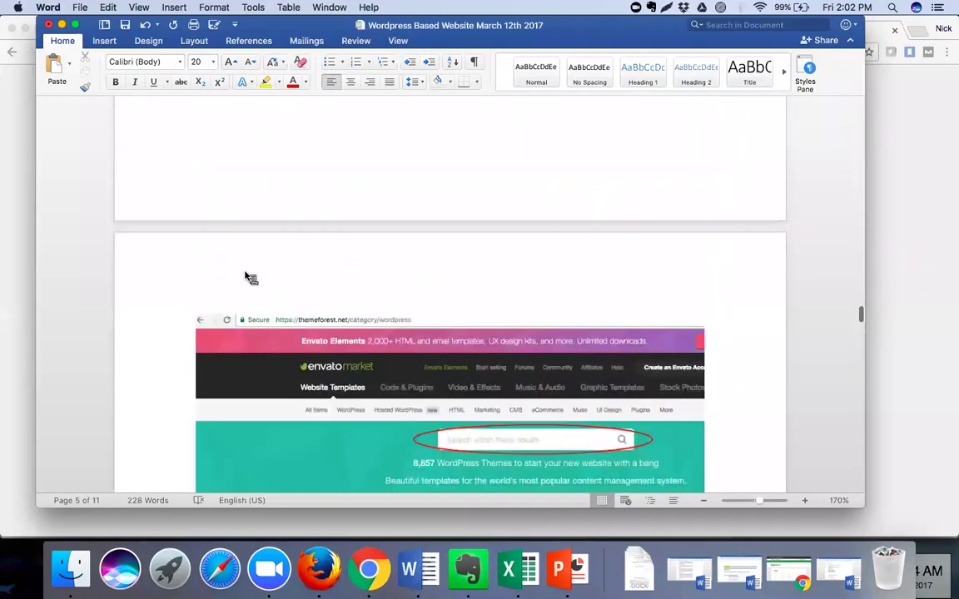
scroll(247, 275, up, 5)
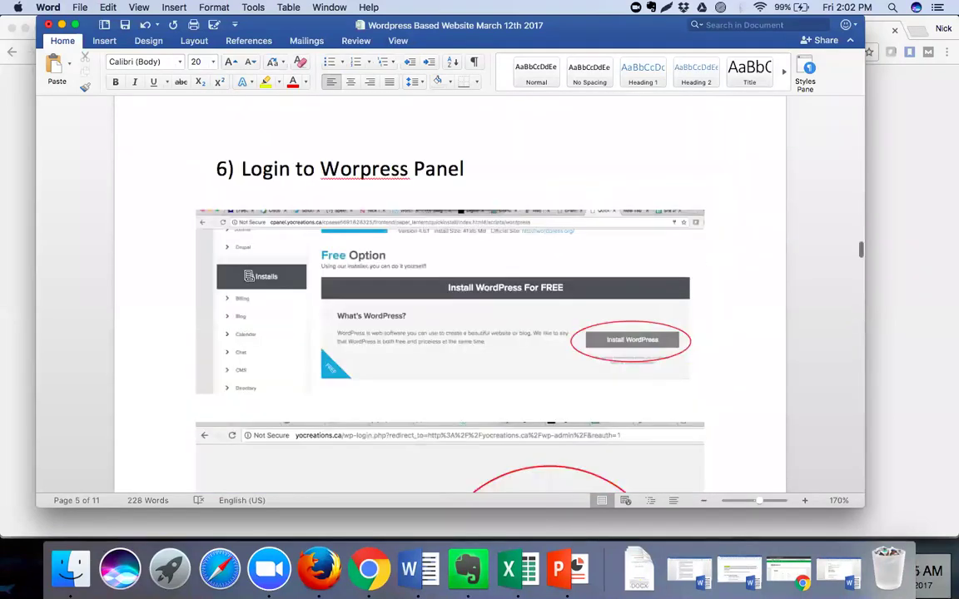
scroll(245, 276, up, 6)
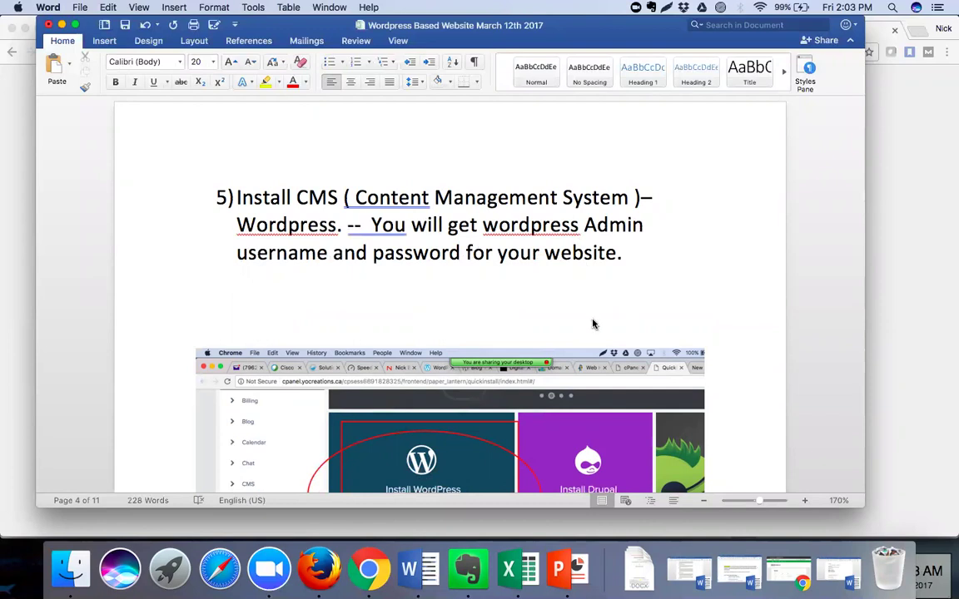
scroll(507, 245, up, 10)
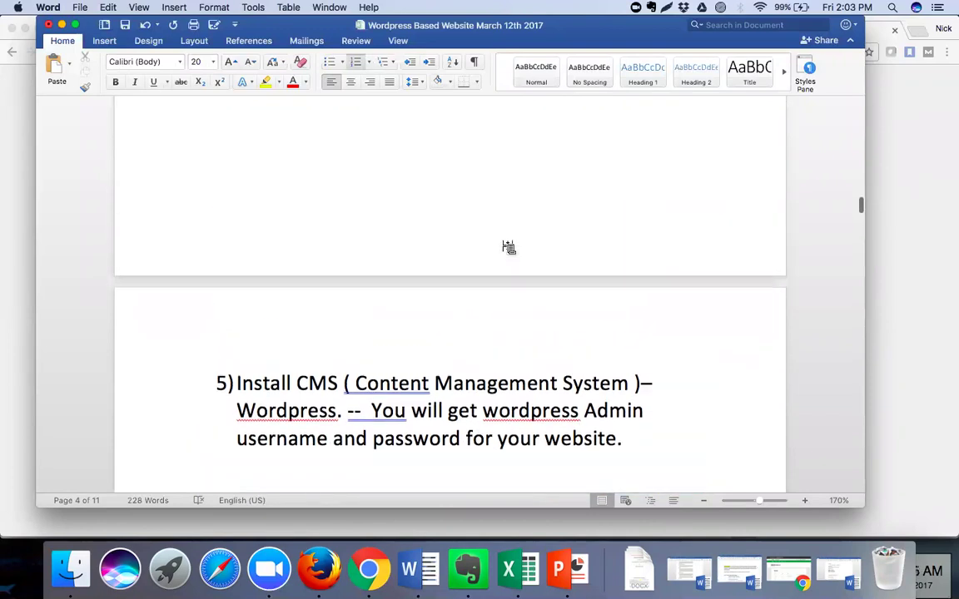
scroll(506, 246, up, 8)
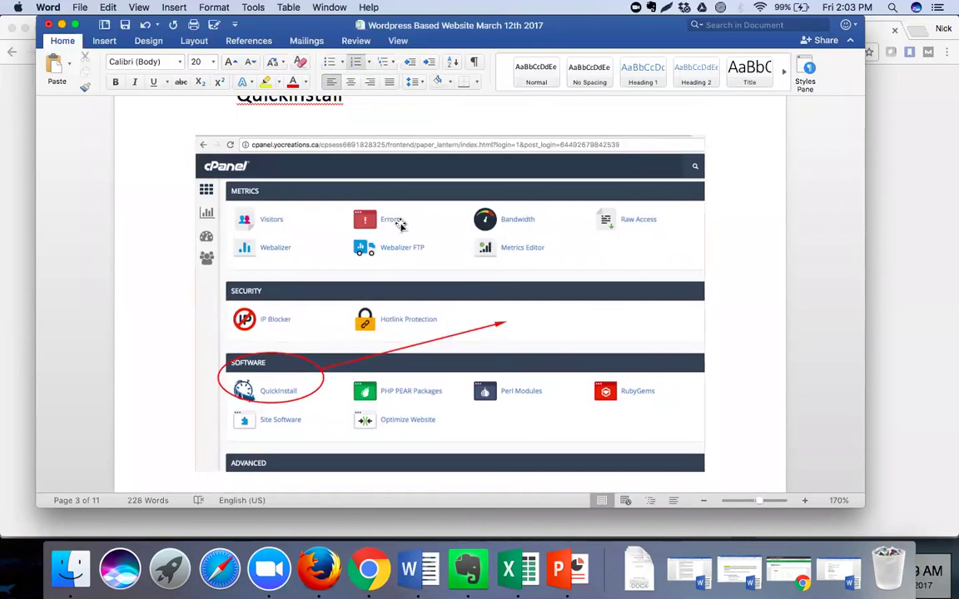
scroll(398, 222, up, 1)
scroll(400, 225, up, 2)
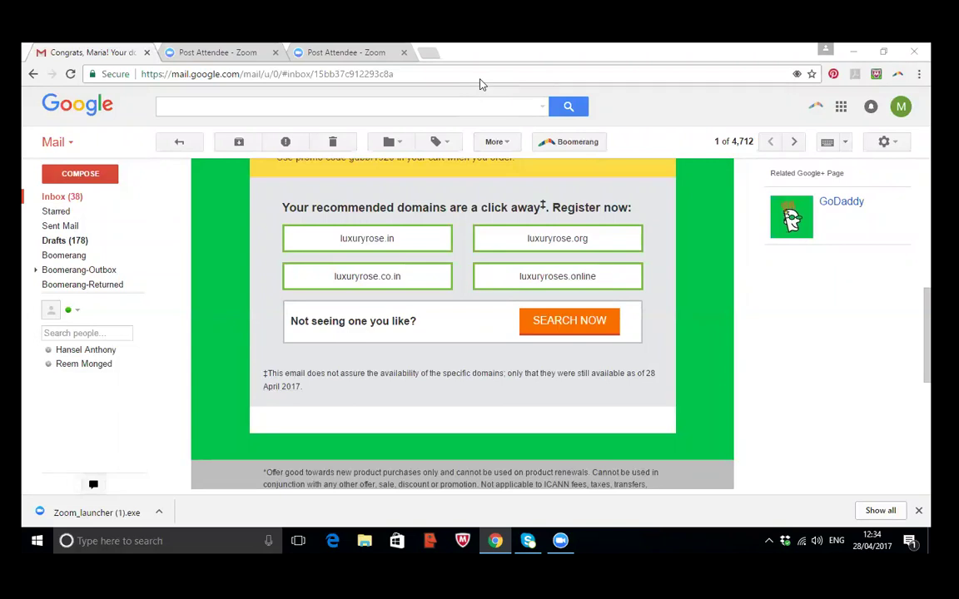
- Leave the GoDaddy email for the Gmail inbox, then switch to the 'Post Attendee - Zoom' tab
mouse_move(528, 540)
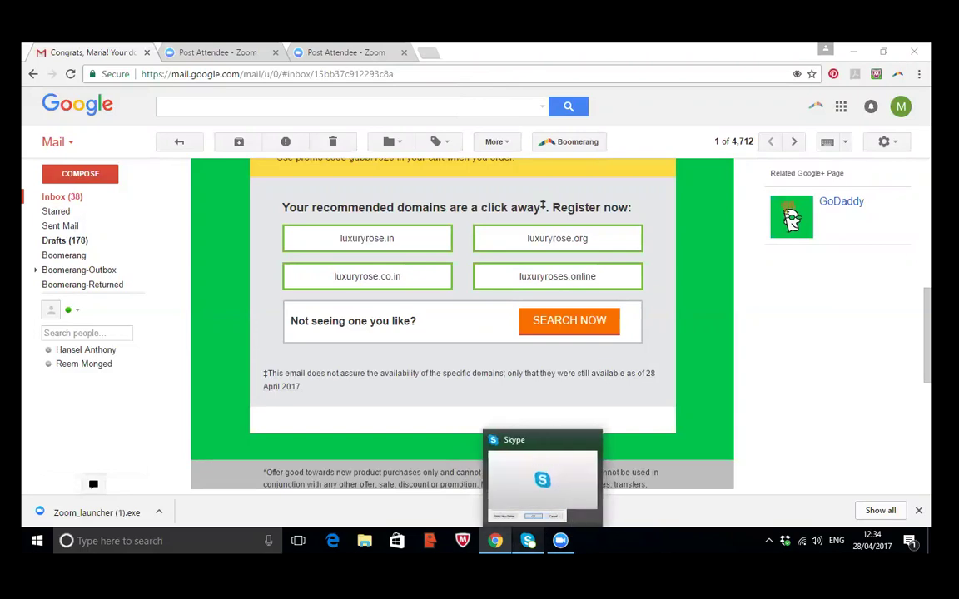
click(74, 197)
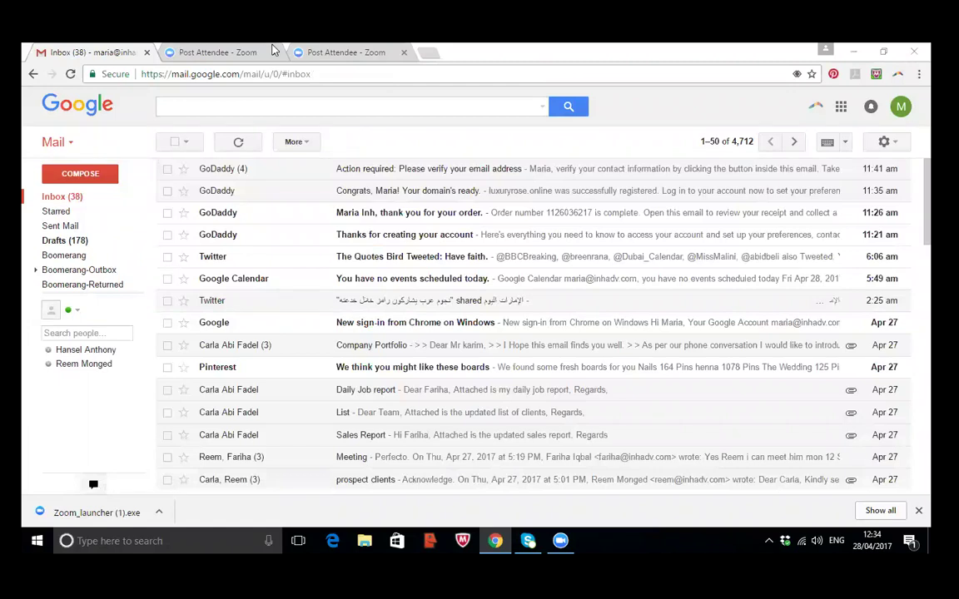
click(212, 52)
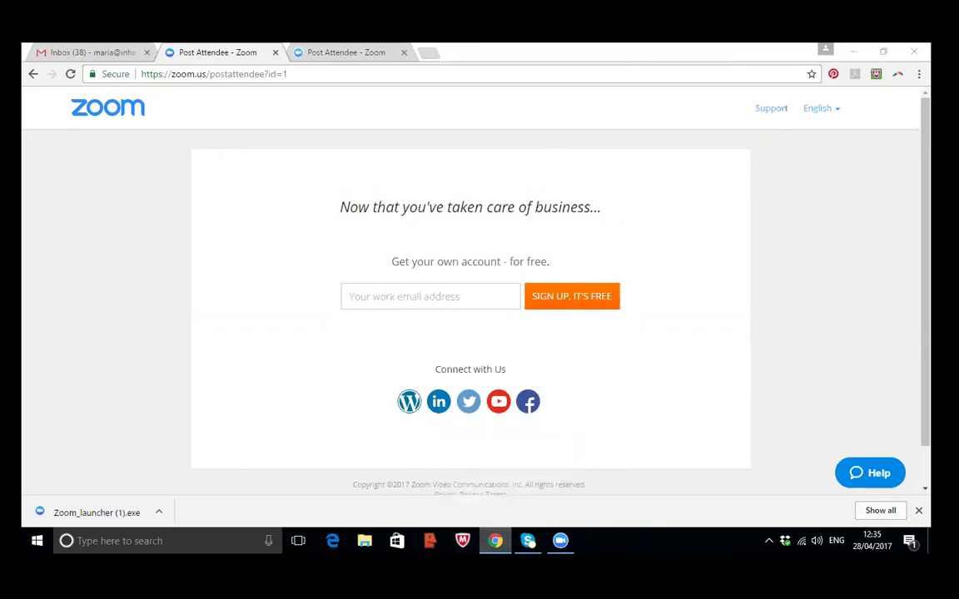
- Open a new incognito window and load luxuryrose.online, revealing its bare Apache 'Index of /' listing
right_click(495, 541)
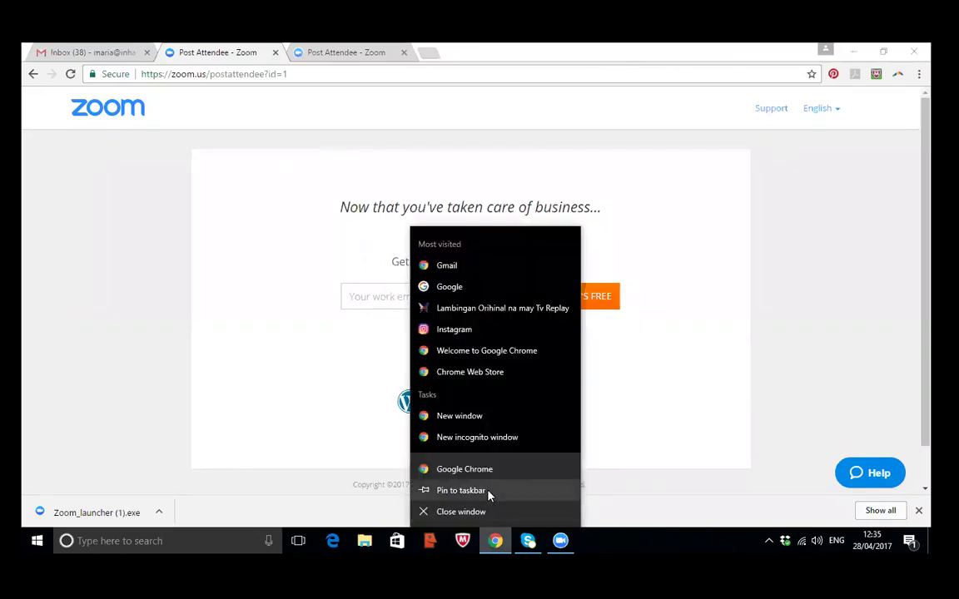
click(486, 441)
text(g)
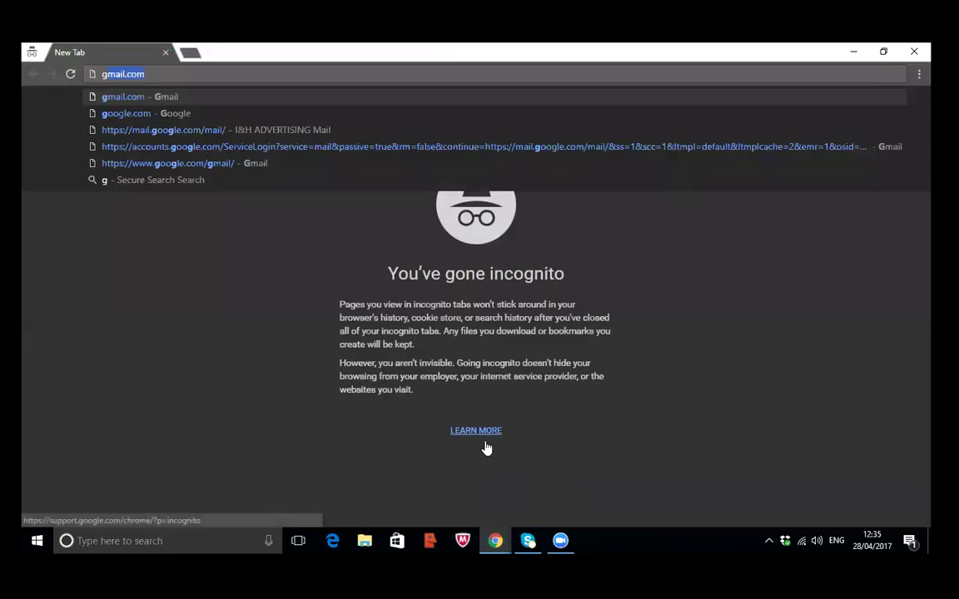
text(oogle.co)
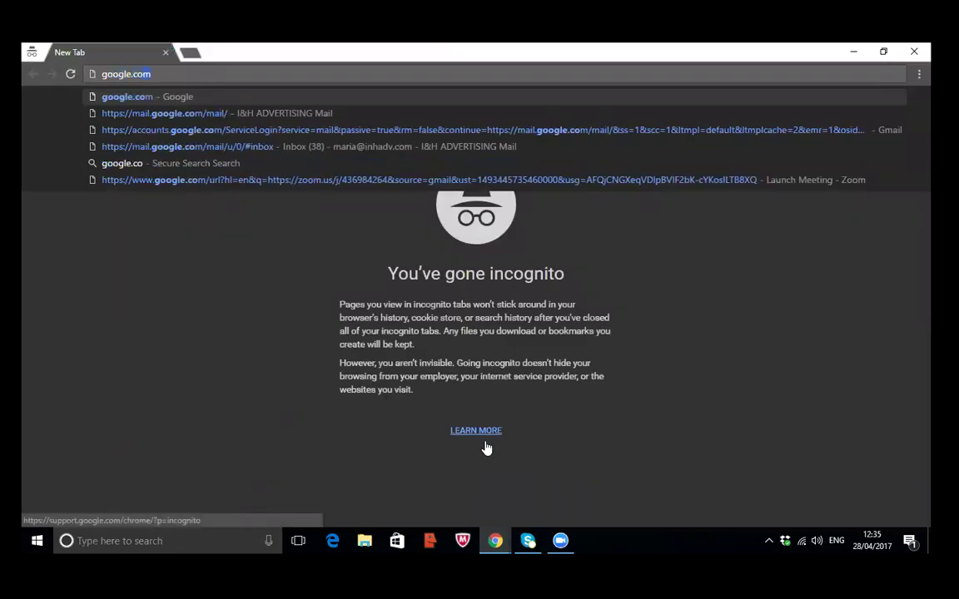
key(BackSpace)
key(BackSpace)
key(BackSpace)
key(BackSpace)
key(BackSpace)
key(BackSpace)
key(BackSpace)
key(BackSpace)
key(BackSpace)
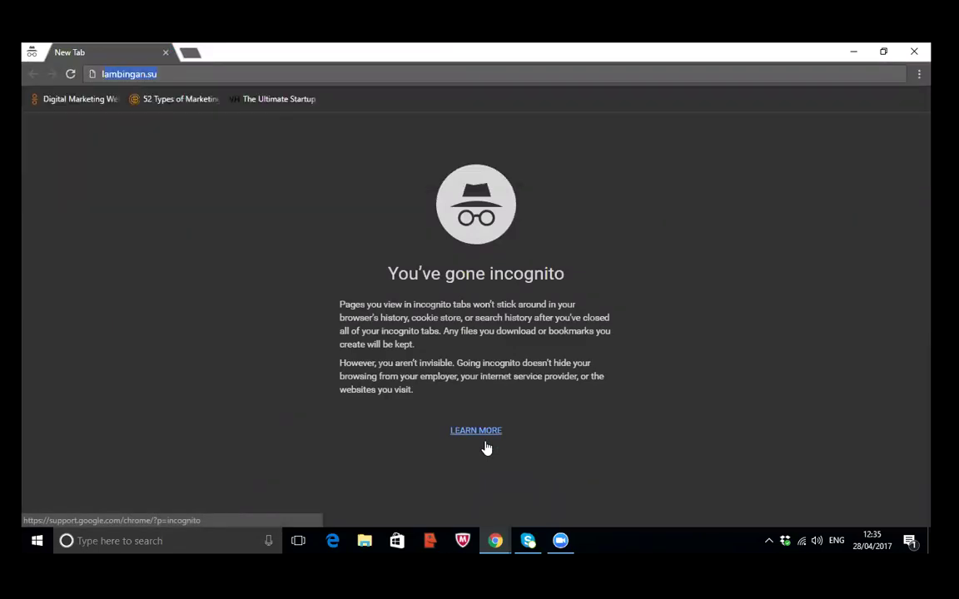
text(luxury)
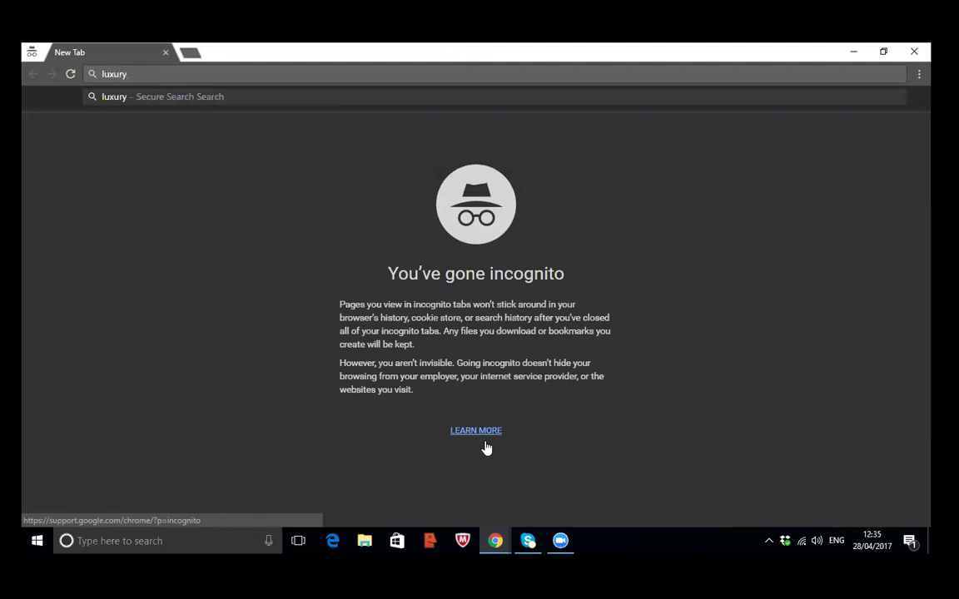
text(ro)
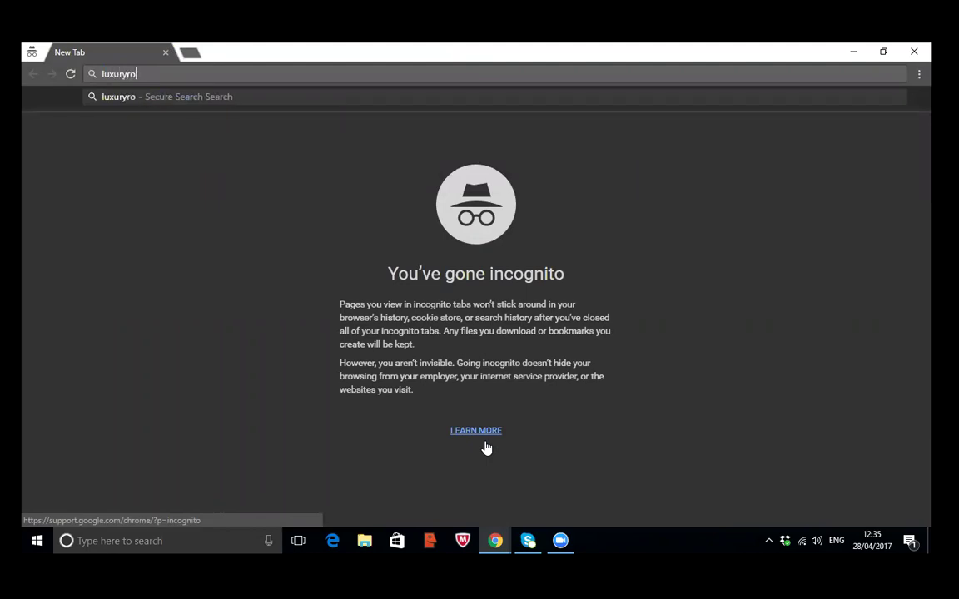
text(se.on)
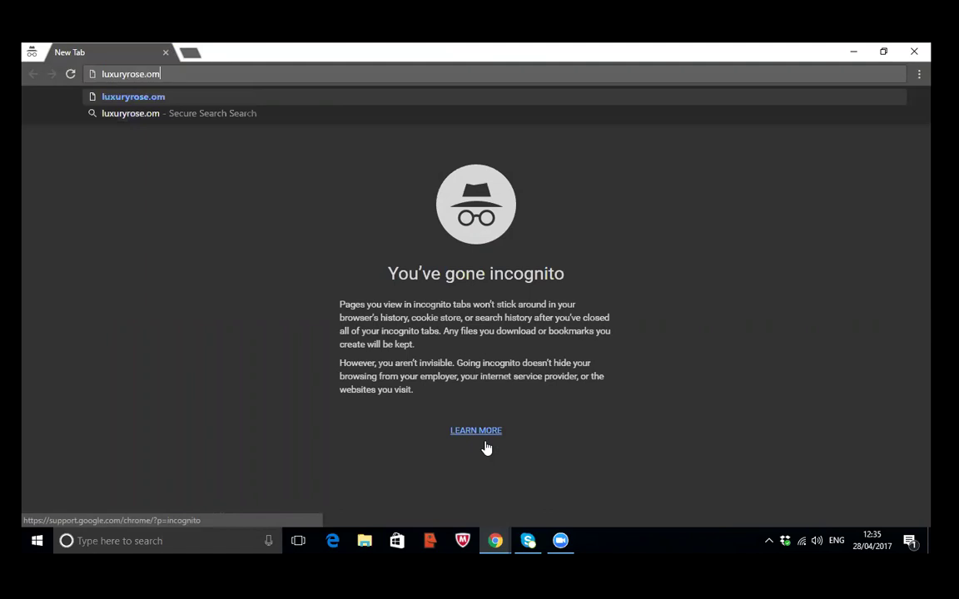
text(line)
key(Return)
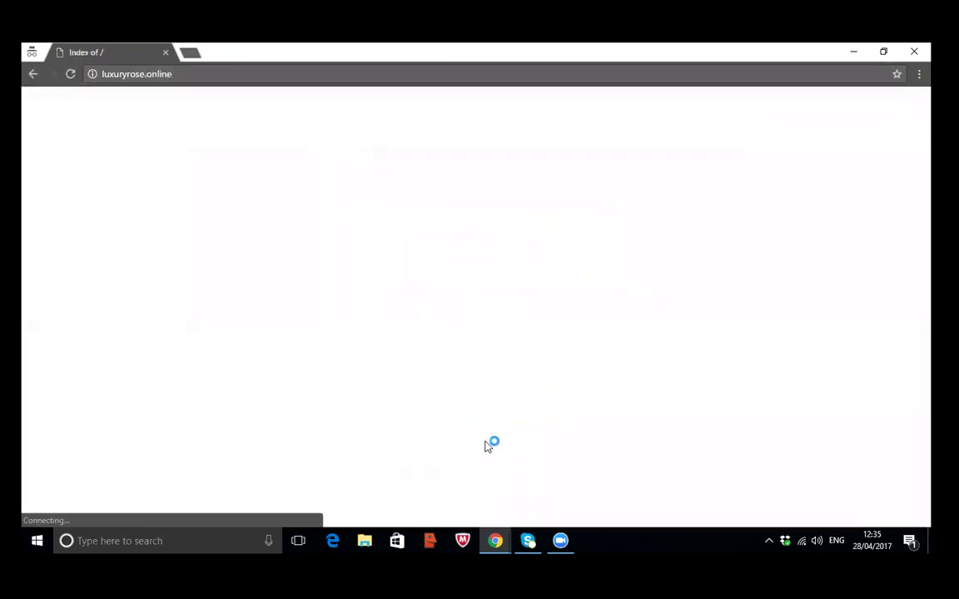
- Reload the site as luxuryrose.online/ with a trailing slash
click(223, 74)
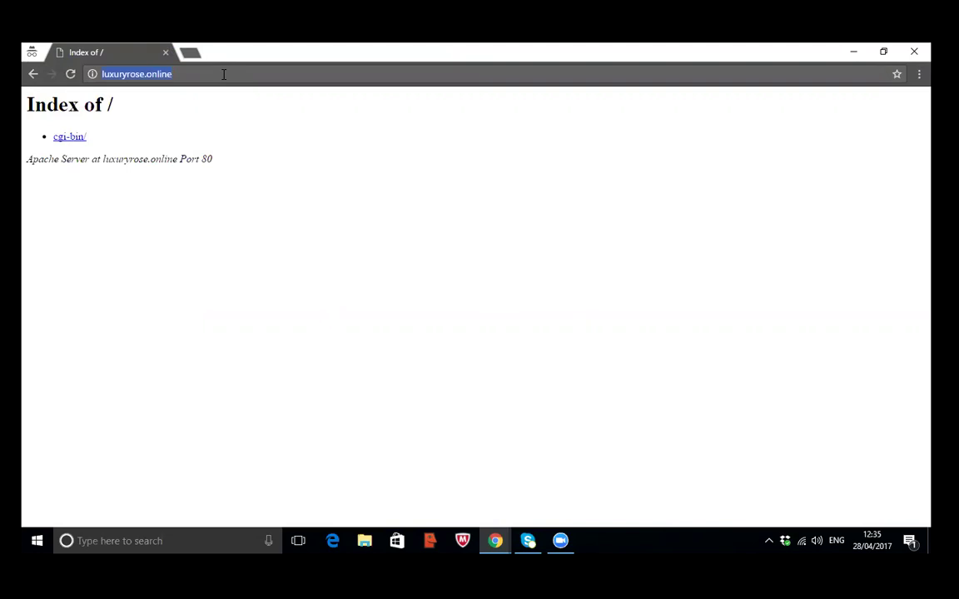
click(223, 74)
text(/)
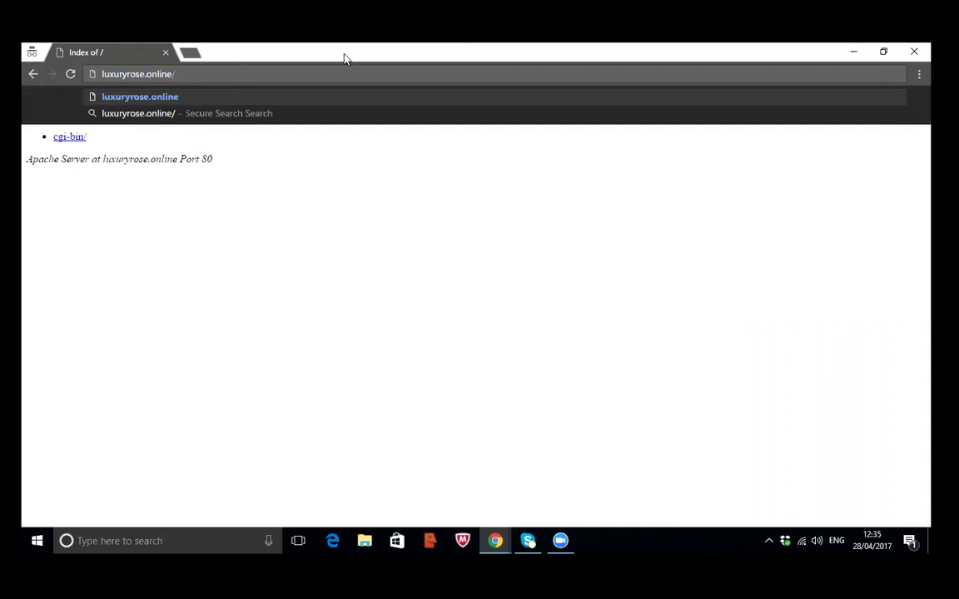
key(Return)
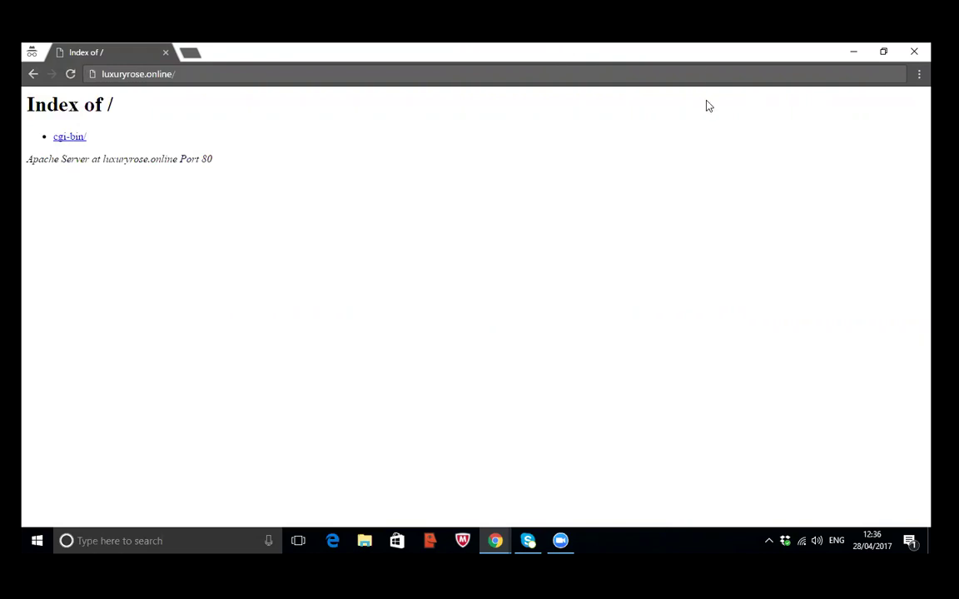
- Go to luxuryrose.online/cpanel to reach the cPanel login on port 2082
key(ctrl+l)
text(cpane)
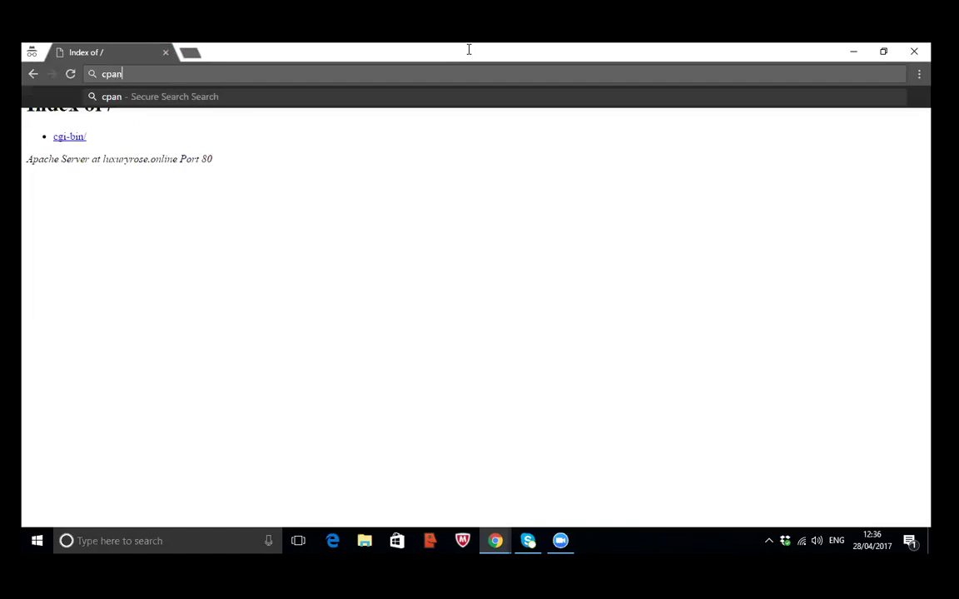
key(BackSpace)
key(BackSpace)
key(BackSpace)
key(BackSpace)
key(BackSpace)
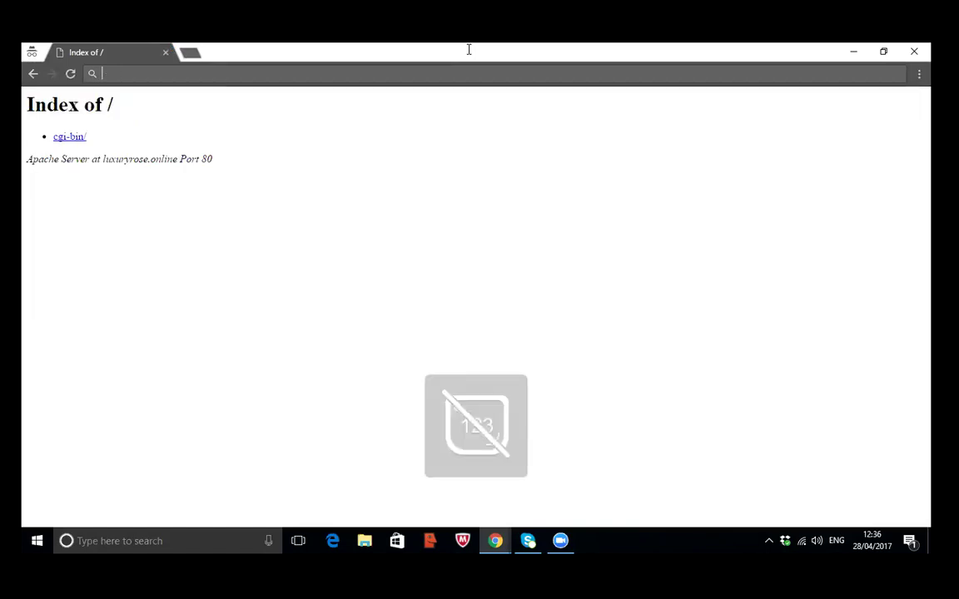
key(Escape)
text(lux)
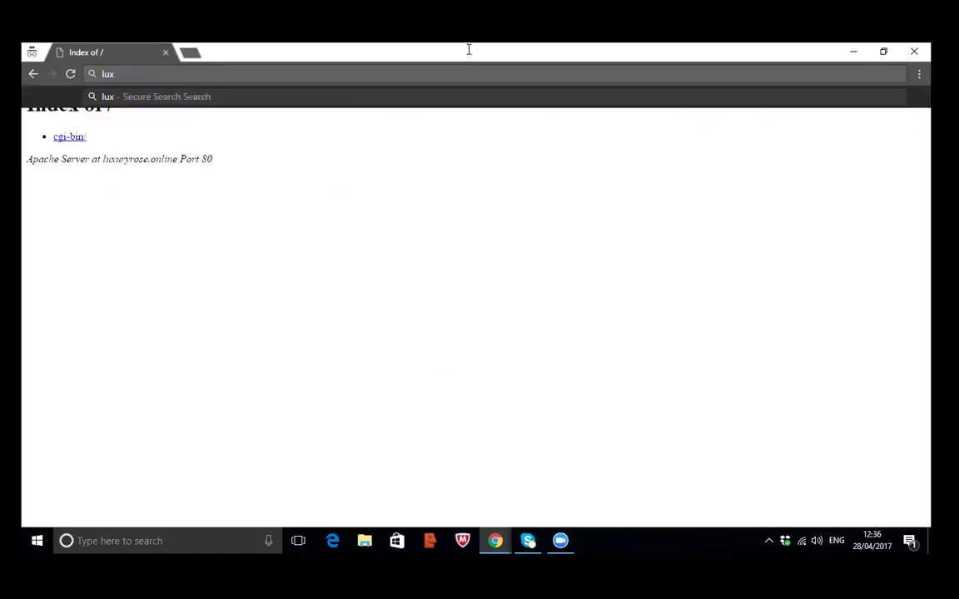
text(ury)
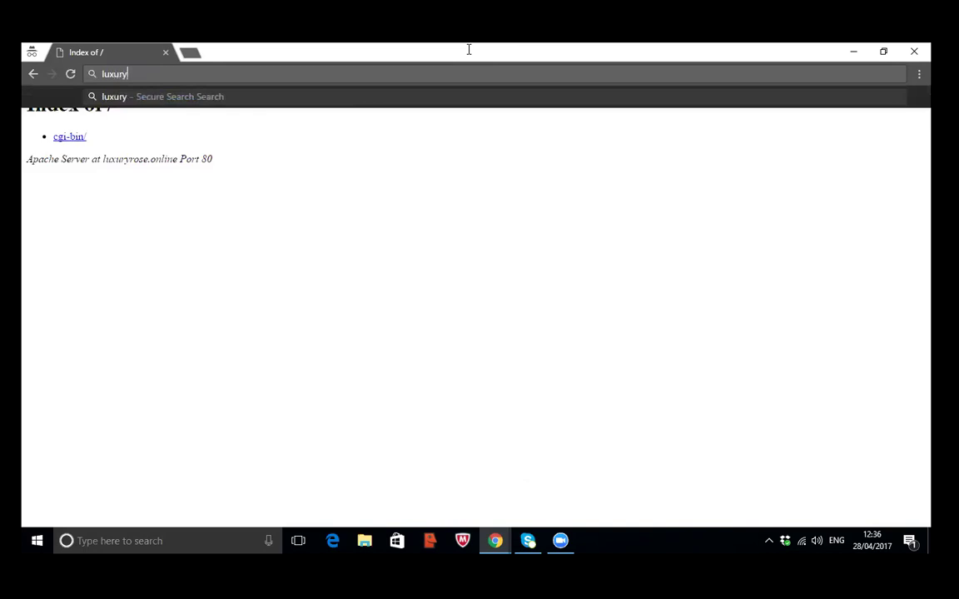
text(rose.onlin)
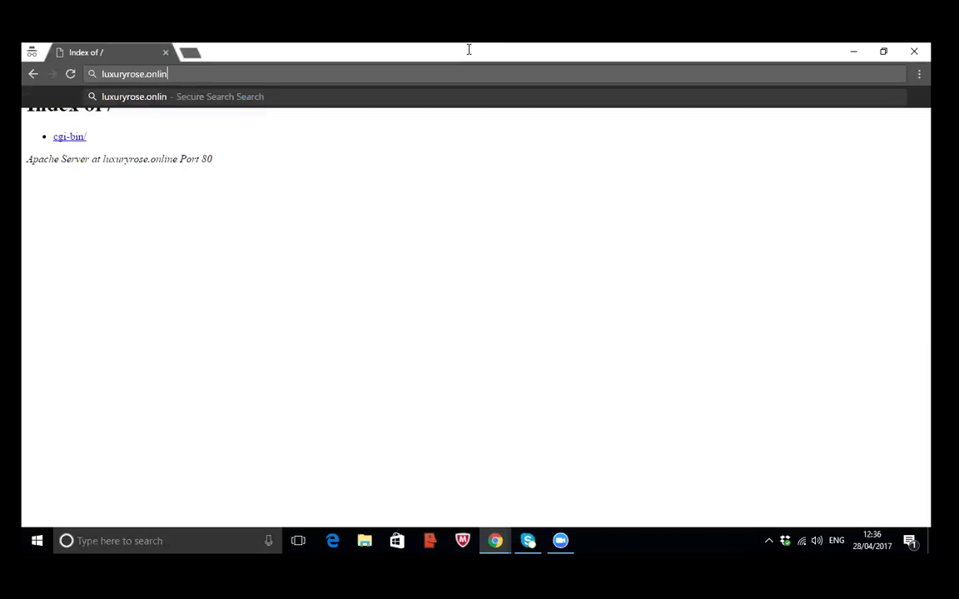
text(e/cpanel)
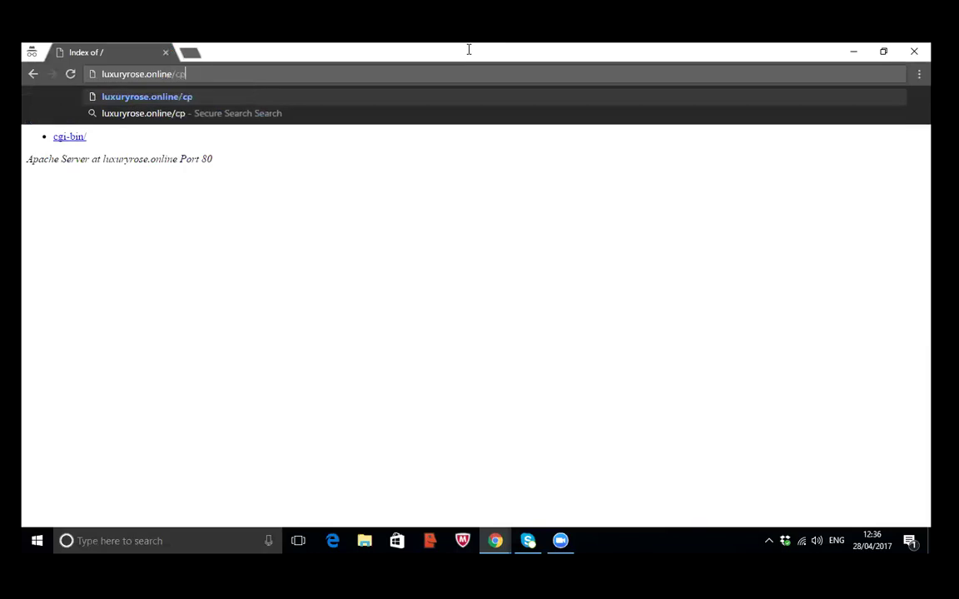
key(Return)
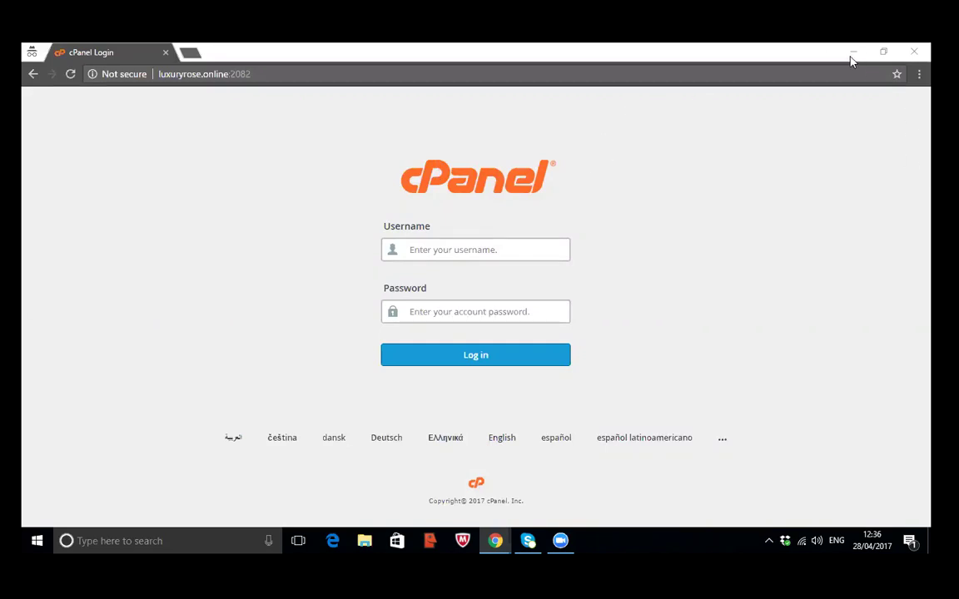
- Enter the cPanel account username and password and submit the login form
click(451, 248)
text(maria)
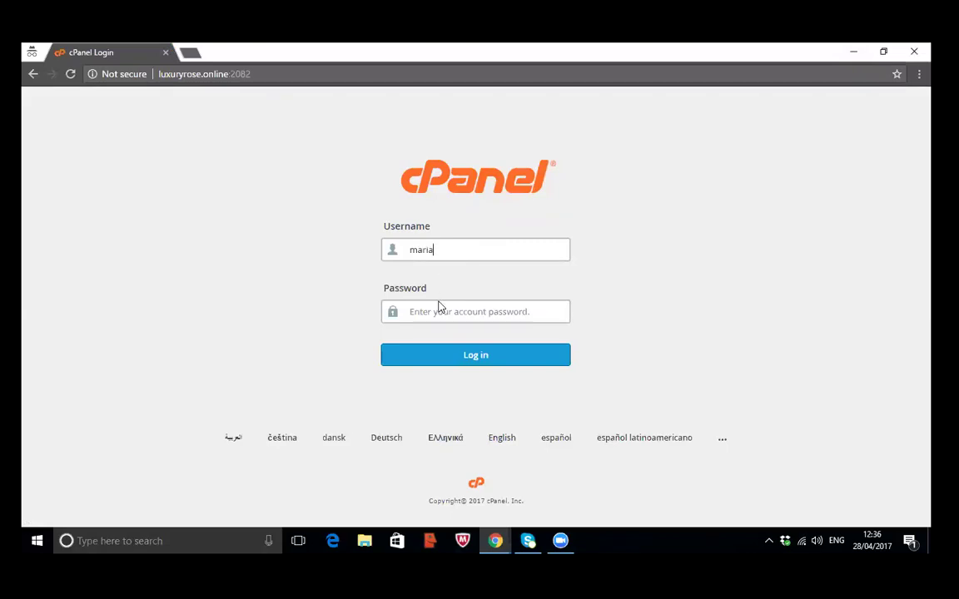
text(*****)
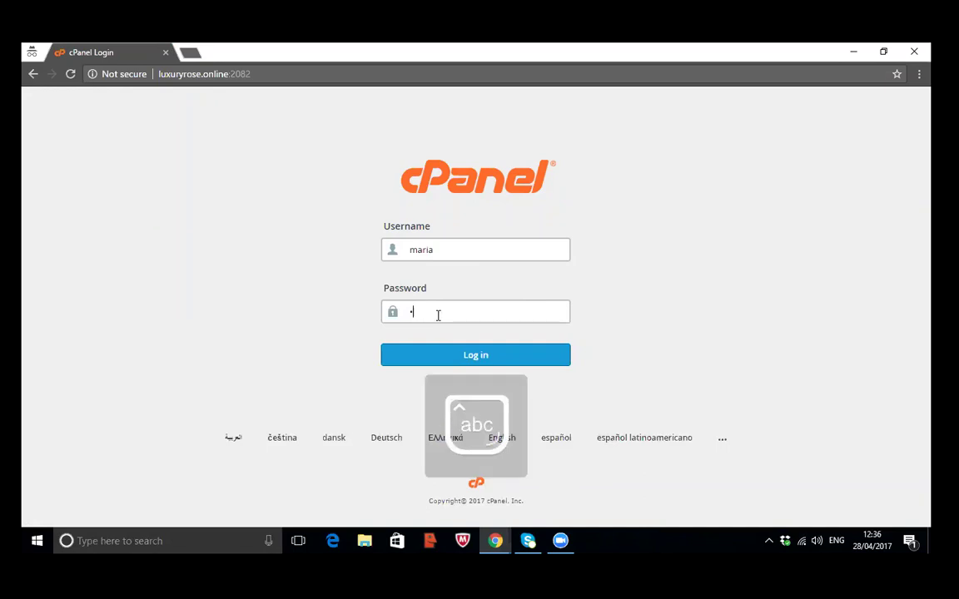
text(****)
key(Return)
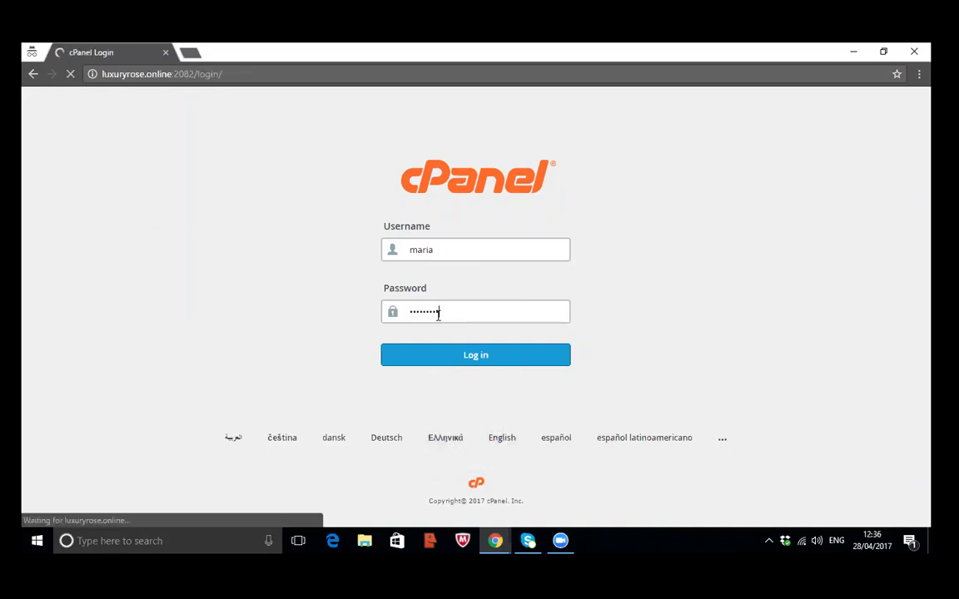
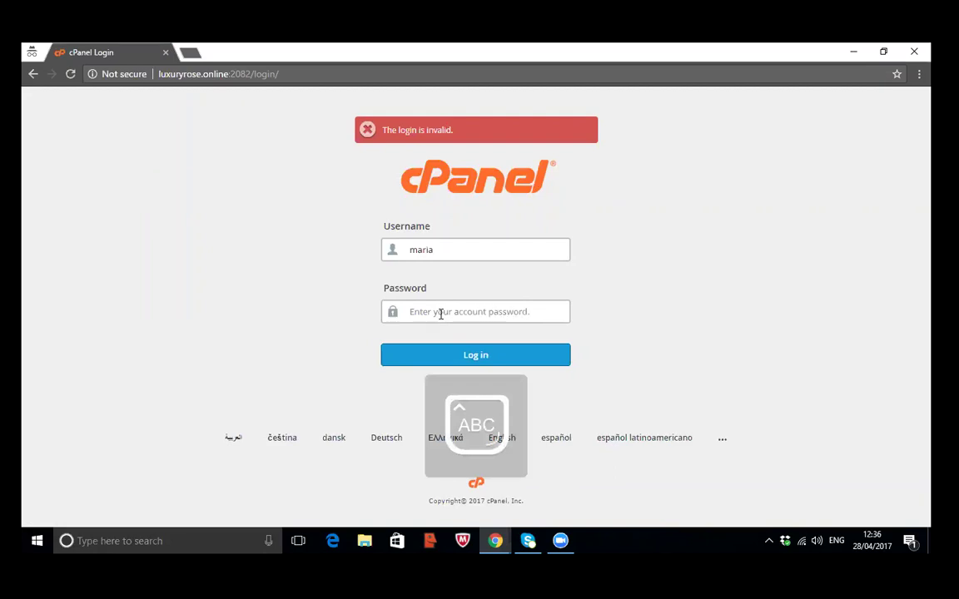
key(Caps_Lock)
- Toggle Caps Lock and retype the account password on the cPanel login page
text(•••••)
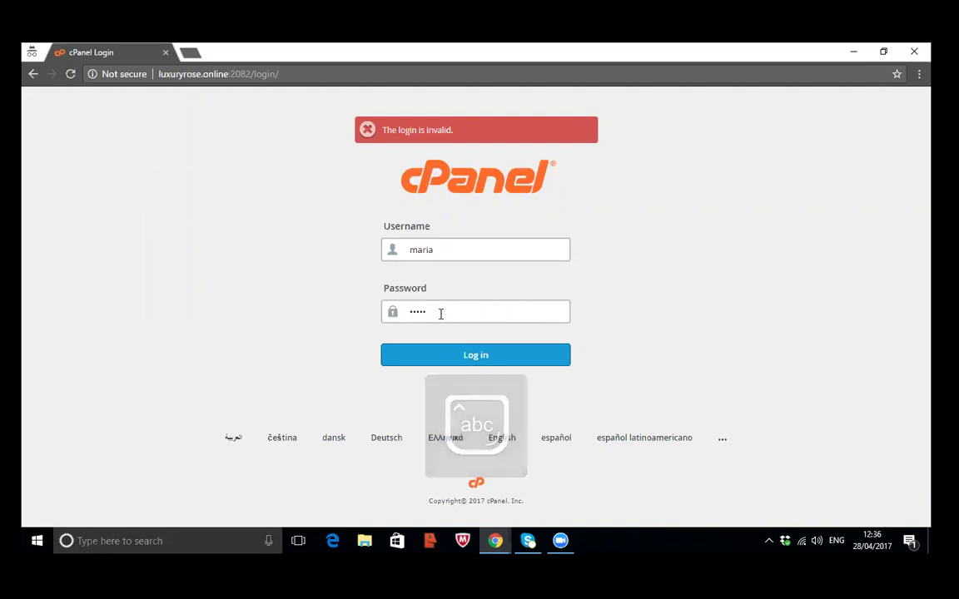
text(•)
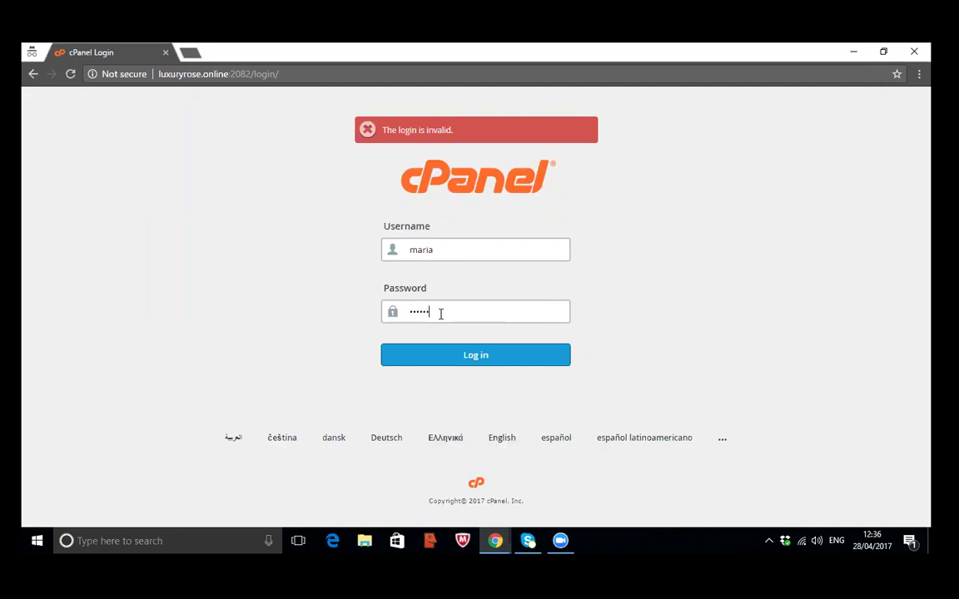
text(•••)
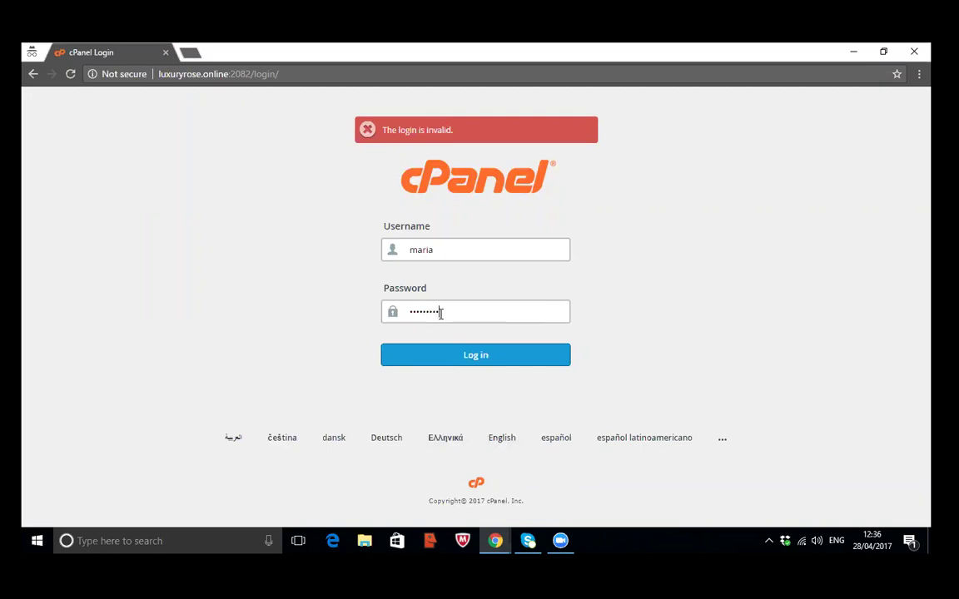
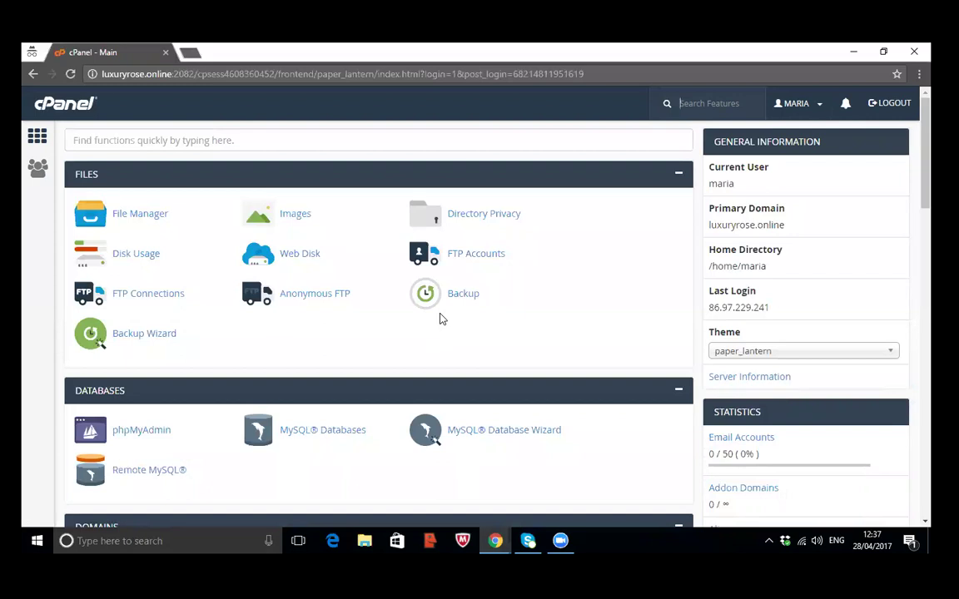
- Scroll down to cPanel's Software section and launch QuickInstall in a new tab
scroll(379, 325, down, 3)
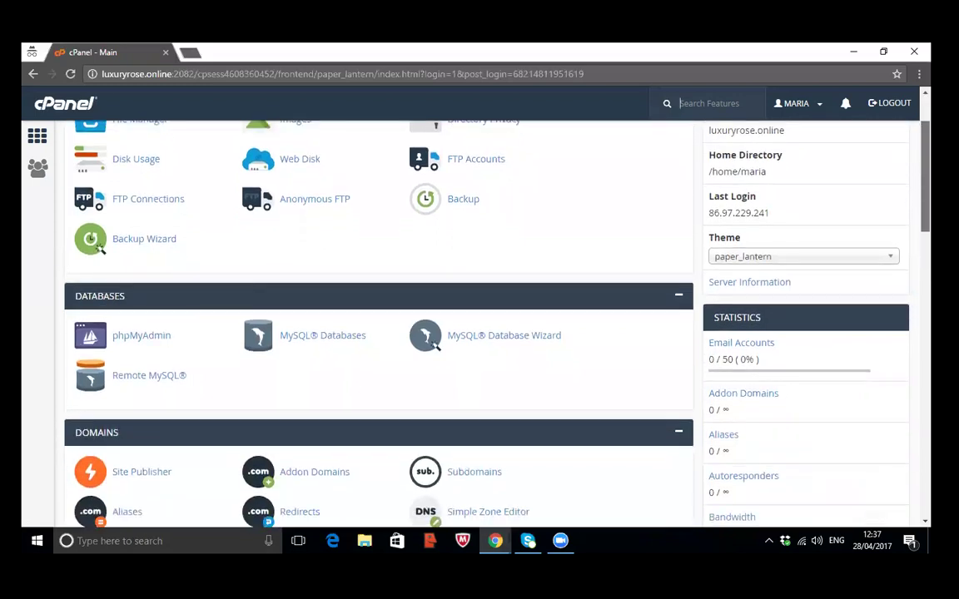
scroll(379, 325, down, 2)
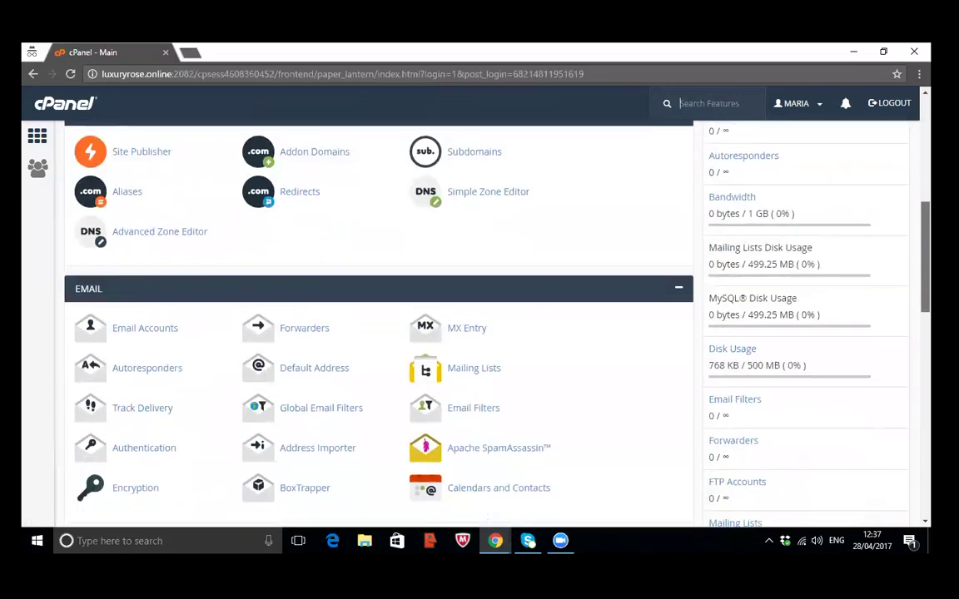
scroll(378, 324, down, 3)
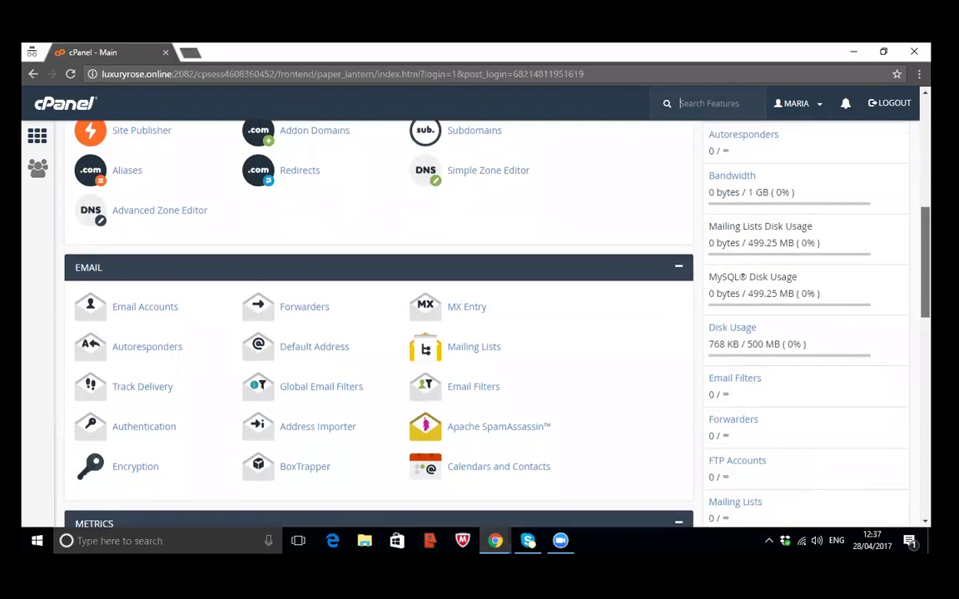
scroll(378, 324, down, 3)
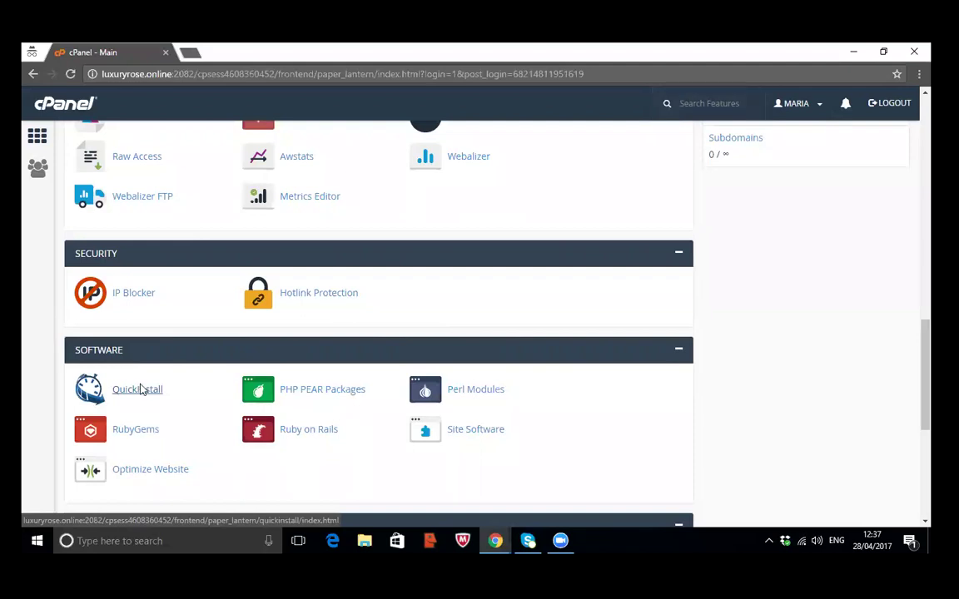
click(138, 390)
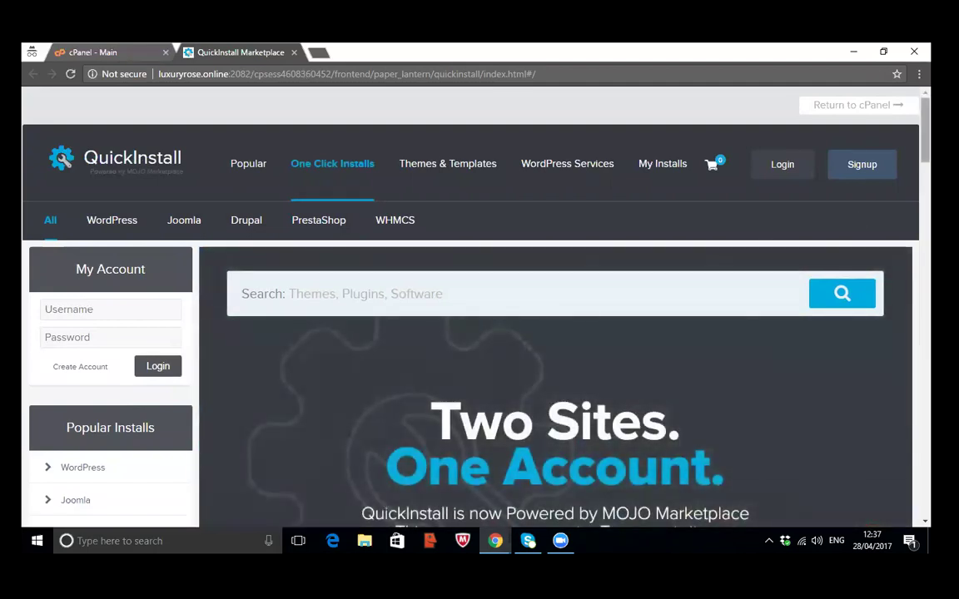
- Open QuickInstall's WordPress page and scroll down to its free install option
scroll(475, 308, down, 5)
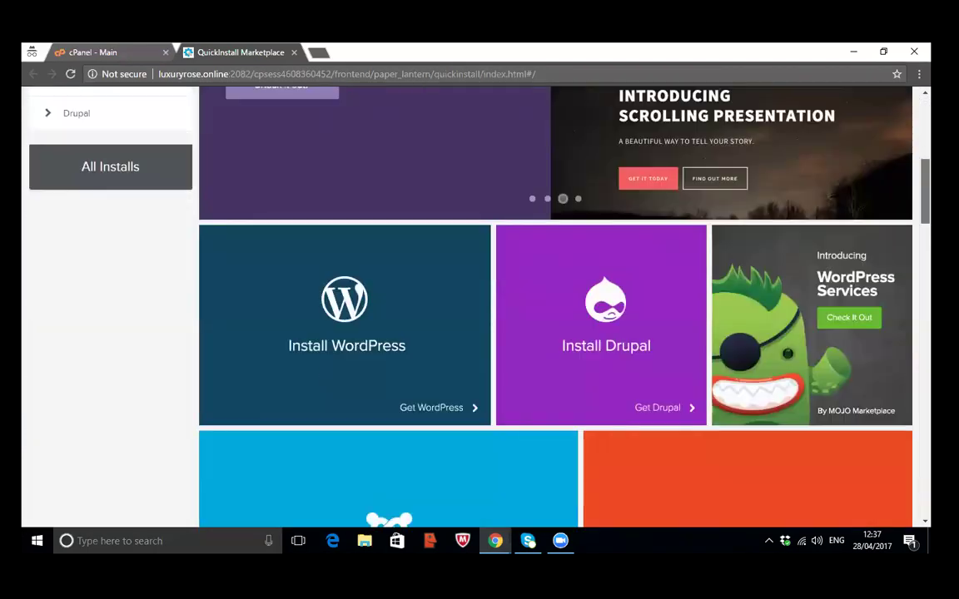
scroll(549, 308, down, 1)
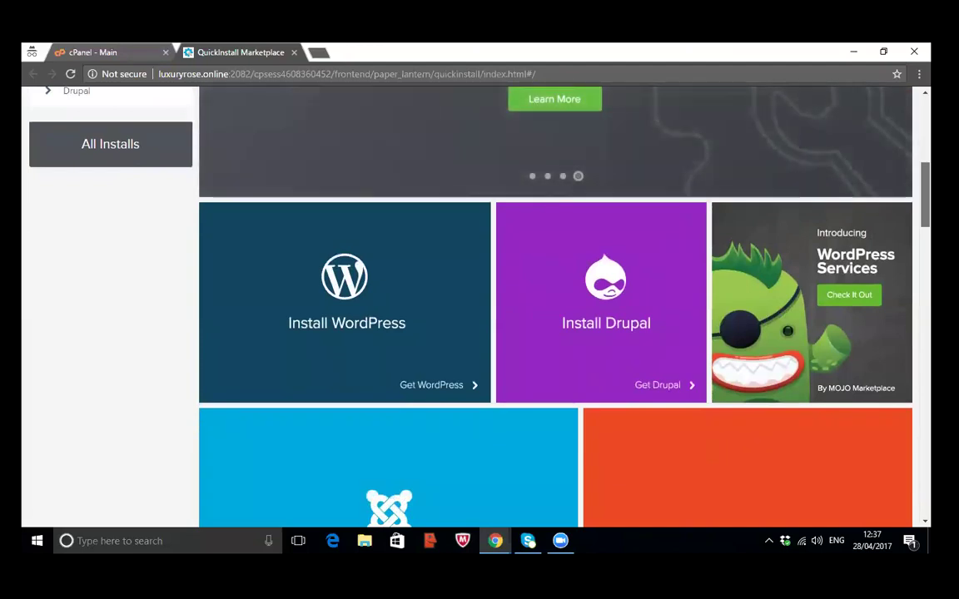
scroll(549, 308, down, 1)
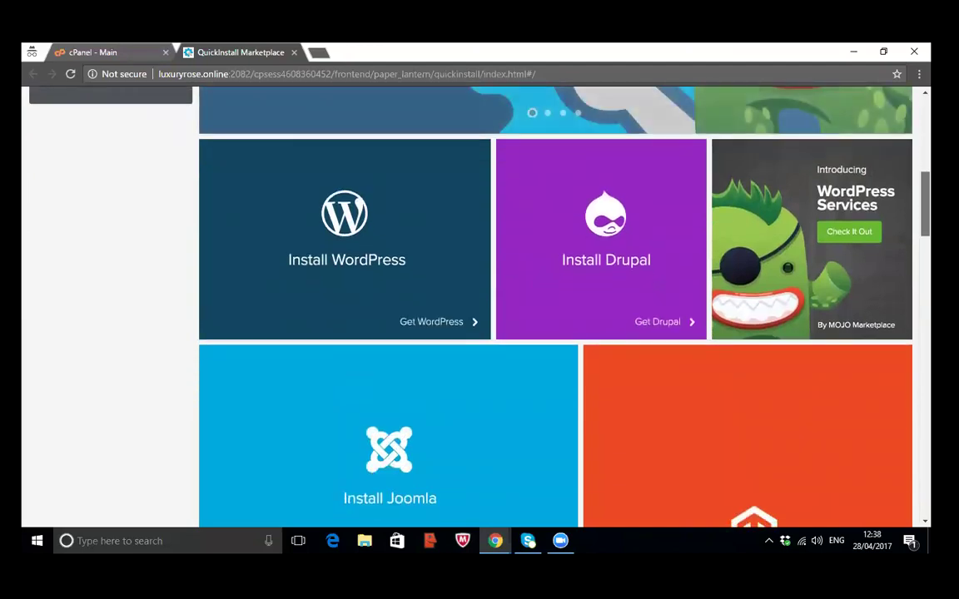
scroll(549, 308, down, 1)
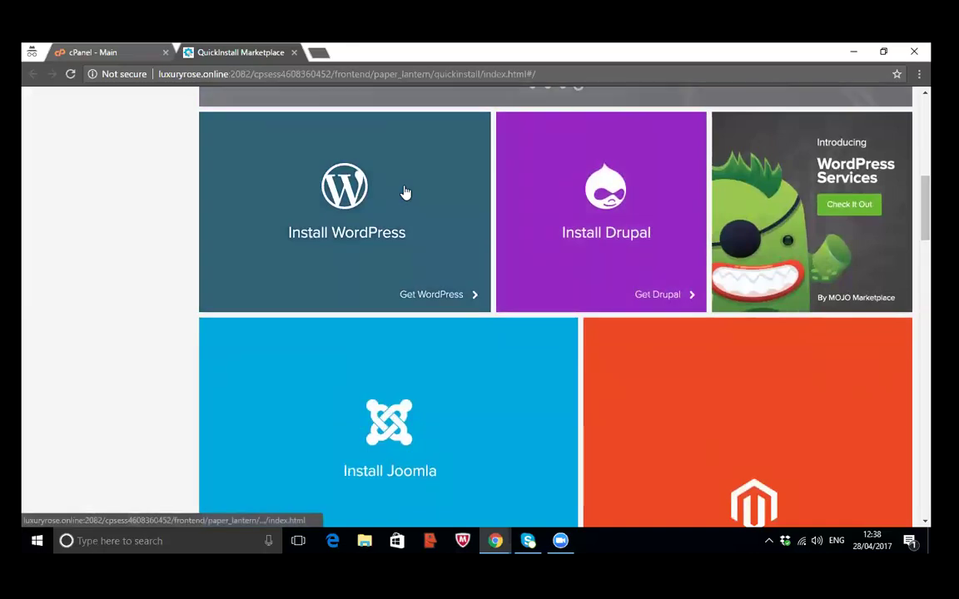
click(428, 295)
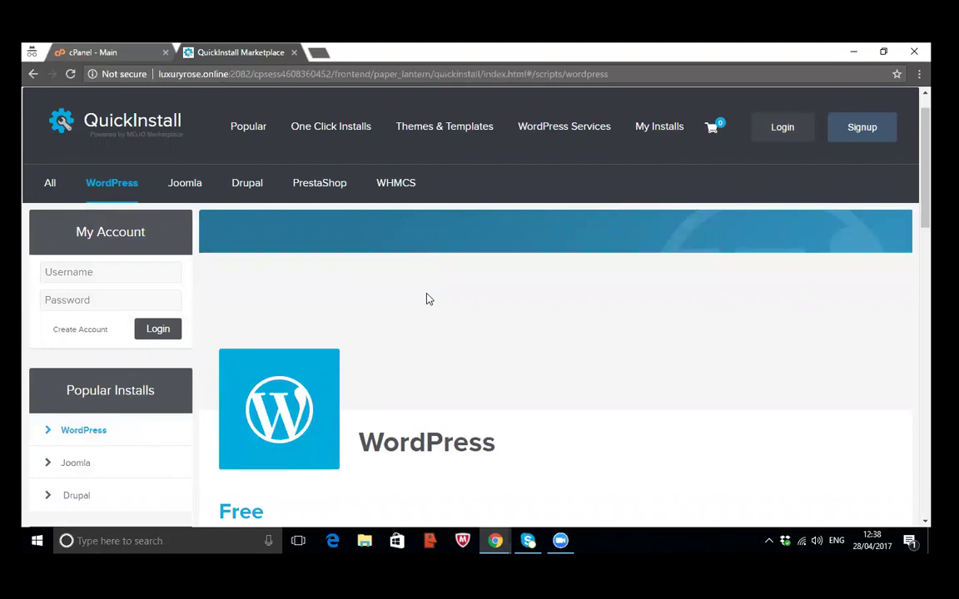
scroll(428, 298, down, 5)
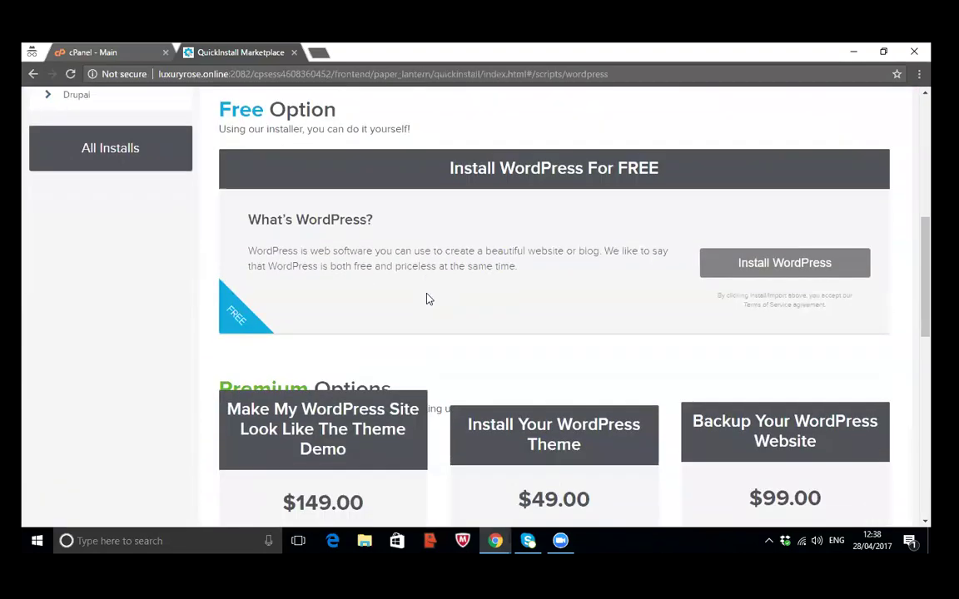
scroll(427, 299, down, 1)
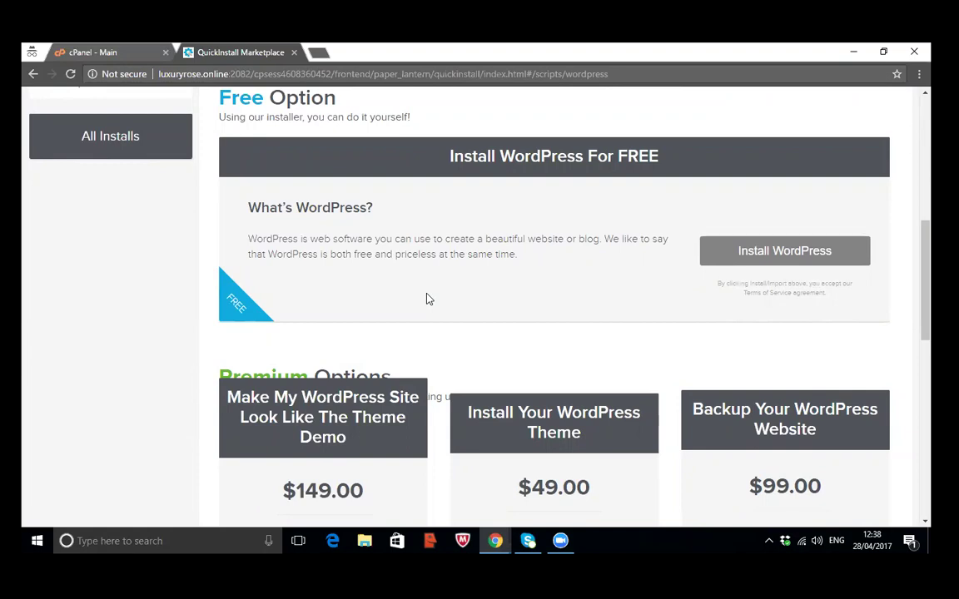
- Reveal the free WordPress install form and choose luxuryrose.online as the install site
click(753, 263)
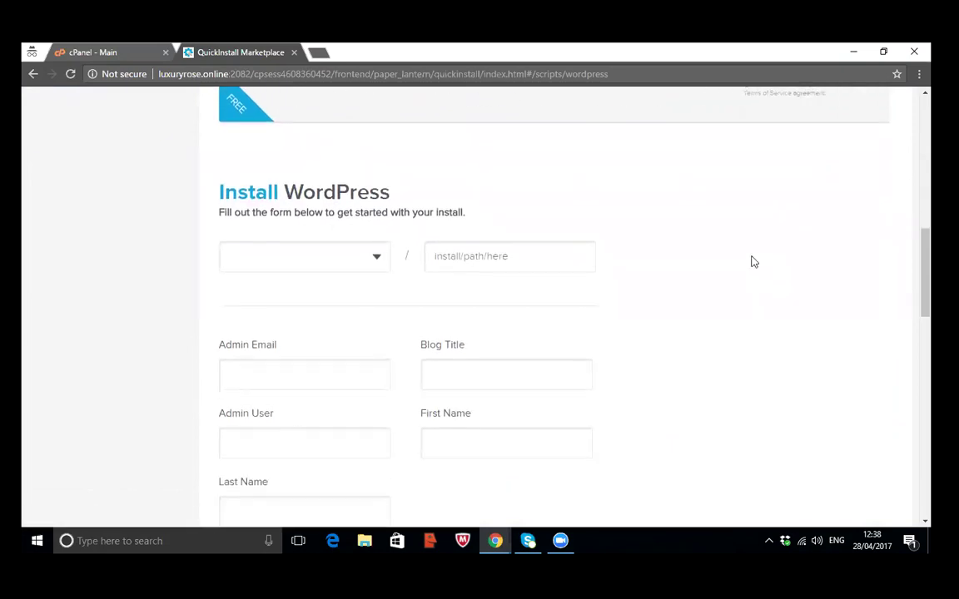
scroll(923, 283, down, 1)
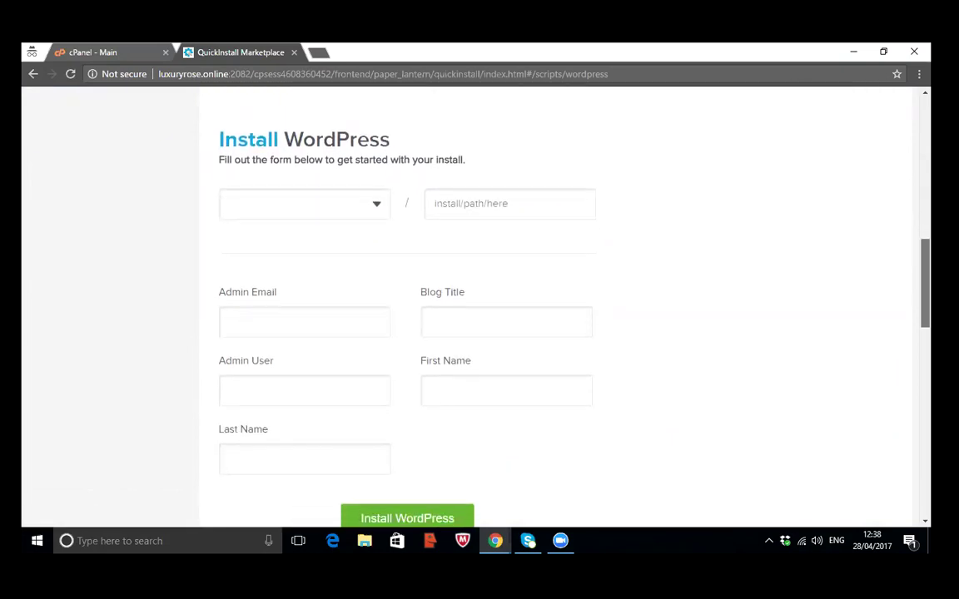
click(349, 206)
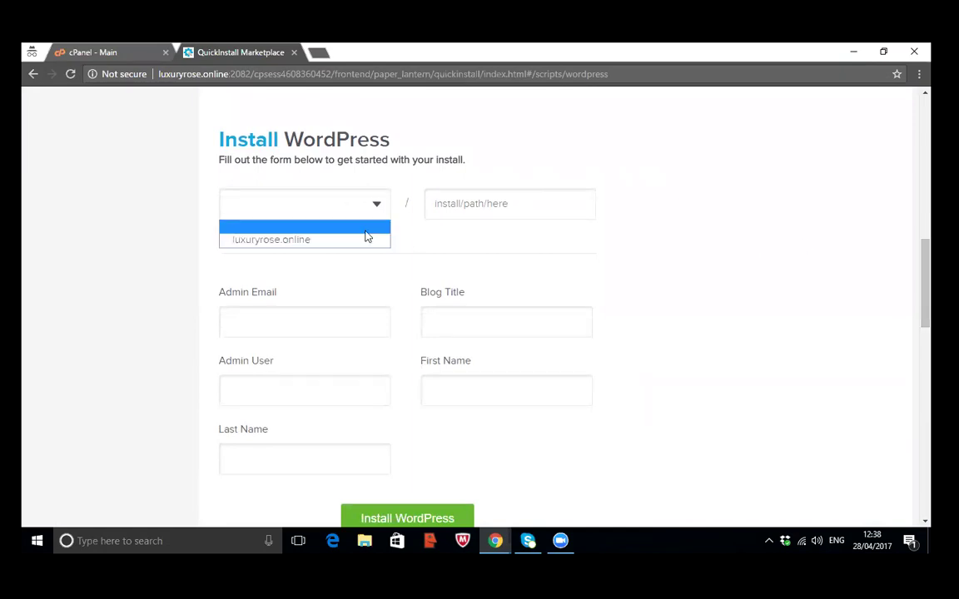
click(363, 243)
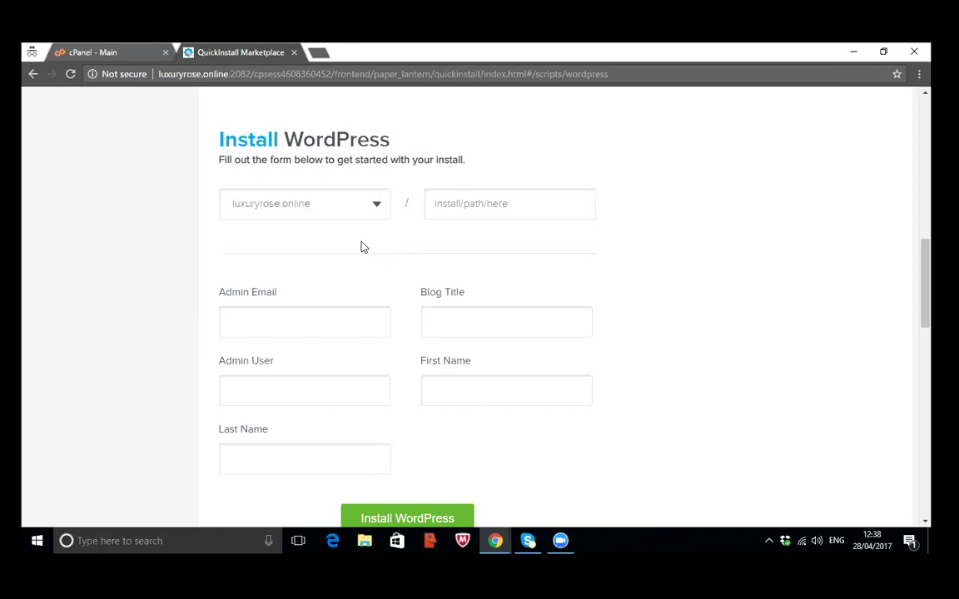
- Enter the admin e-mail, a 'Luxury rose' blog title, admin username and owner's full name, then install
click(307, 313)
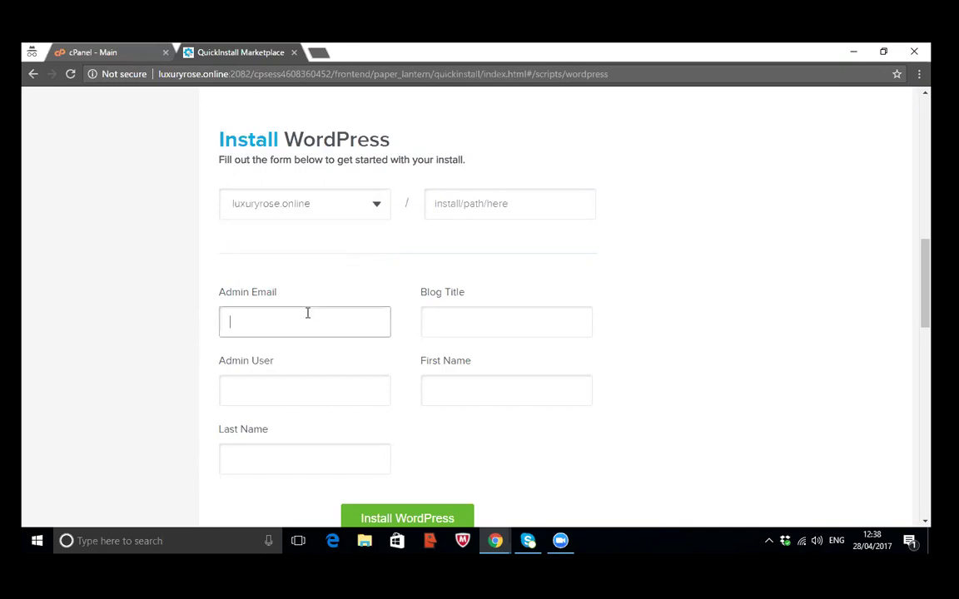
click(440, 324)
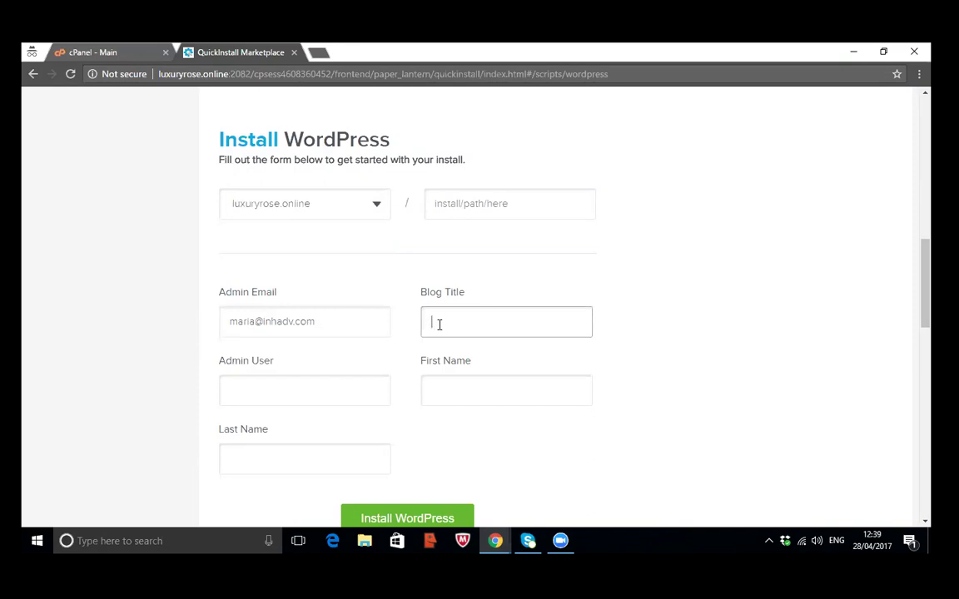
text(L)
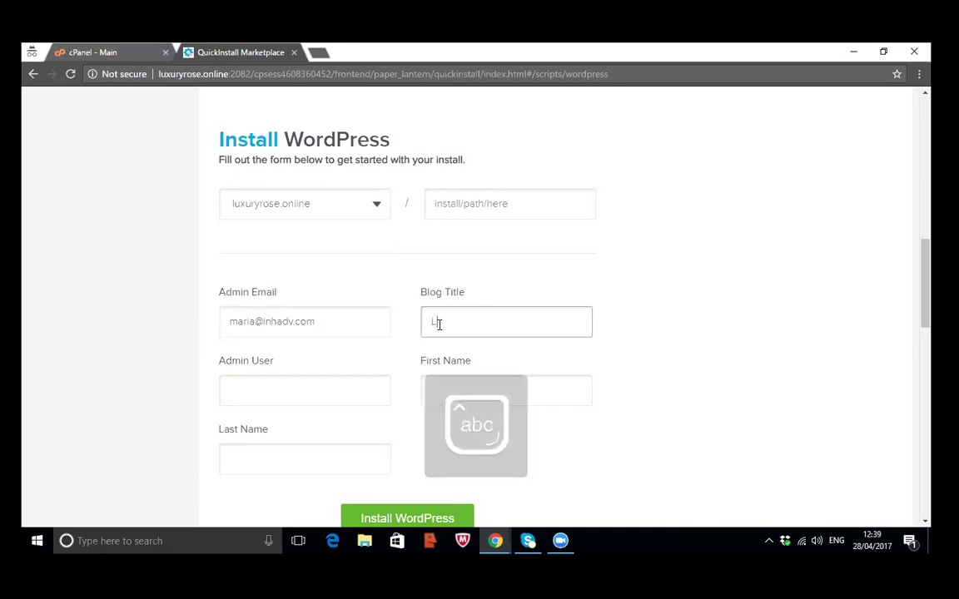
text(uxury rose by mAria)
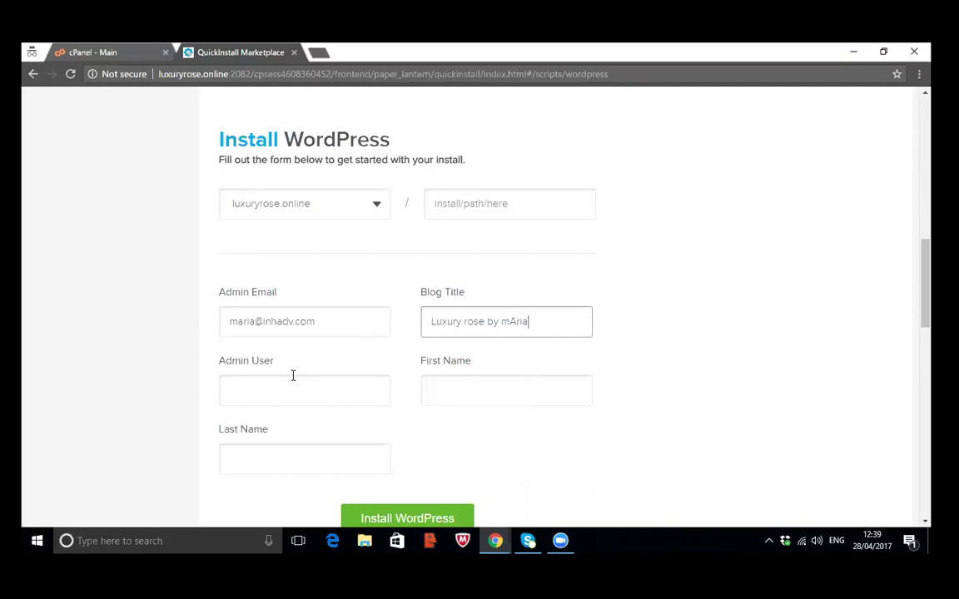
click(260, 394)
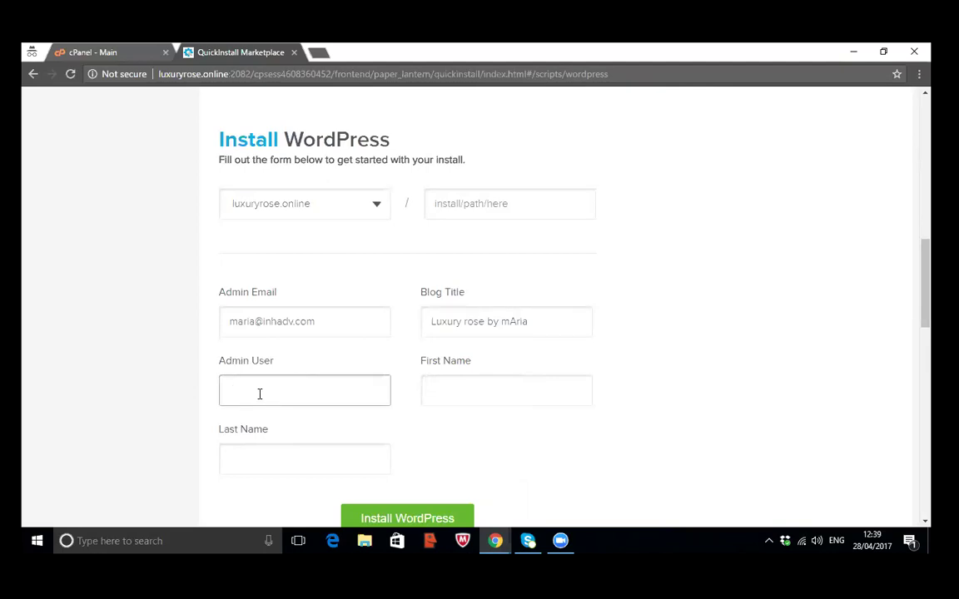
text(Maria)
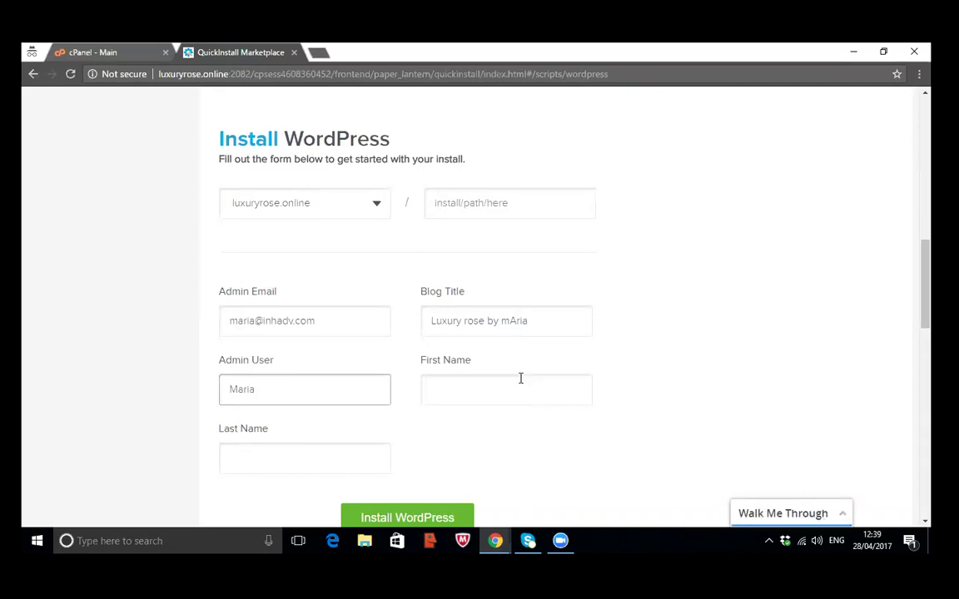
click(520, 379)
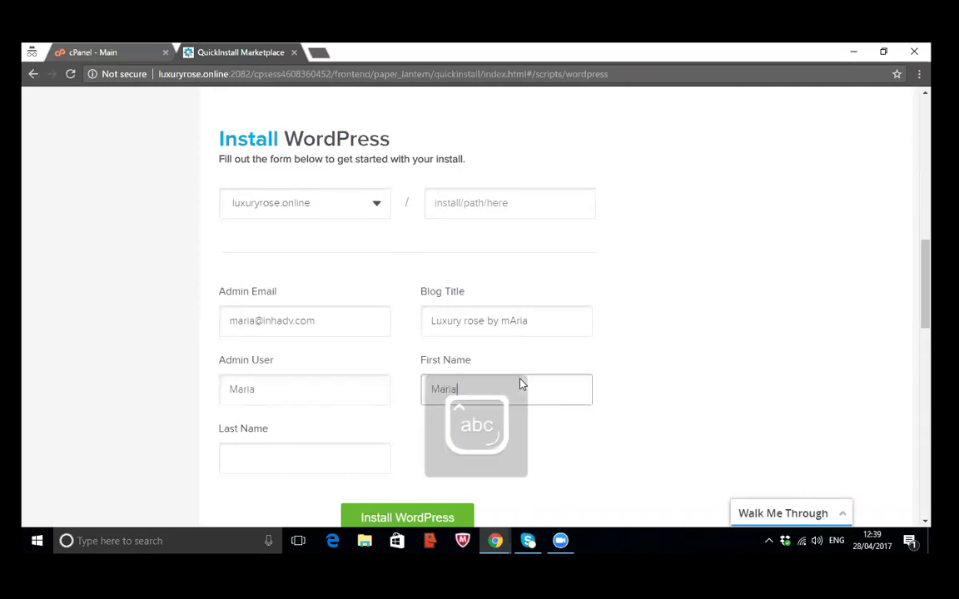
click(259, 463)
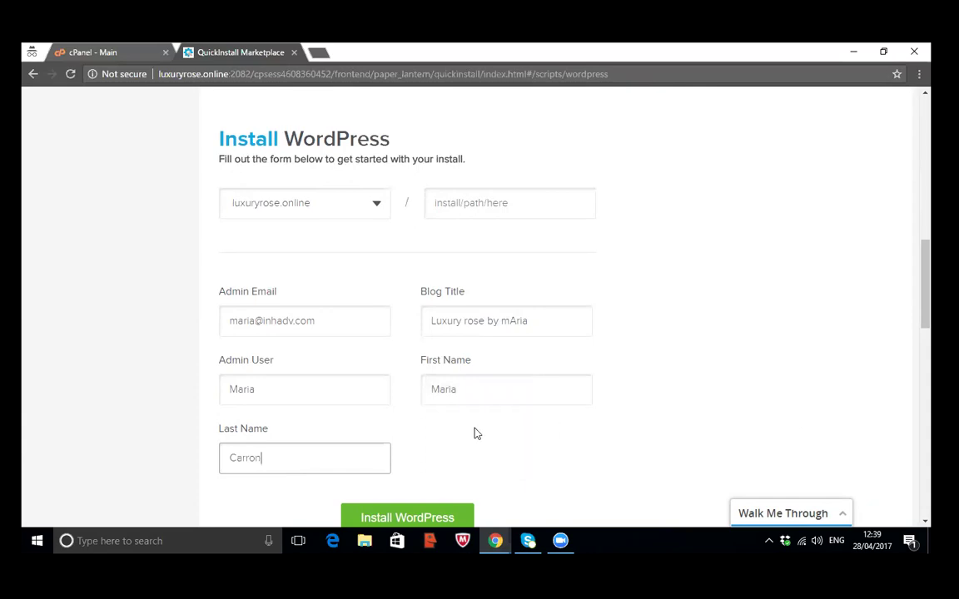
click(399, 516)
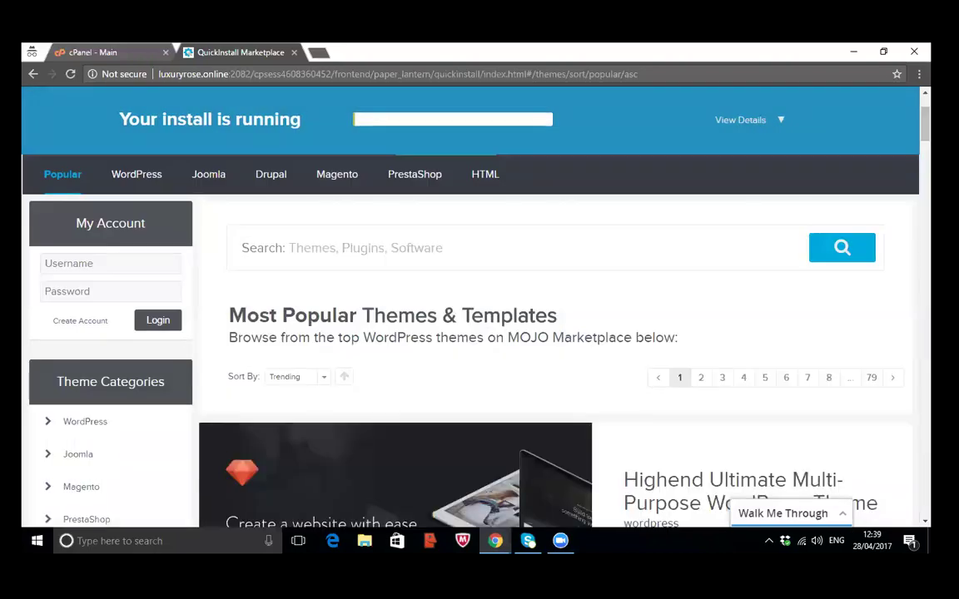
- Show the new install's wp-admin URL, username and password, and select them for copying
scroll(466, 333, down, 3)
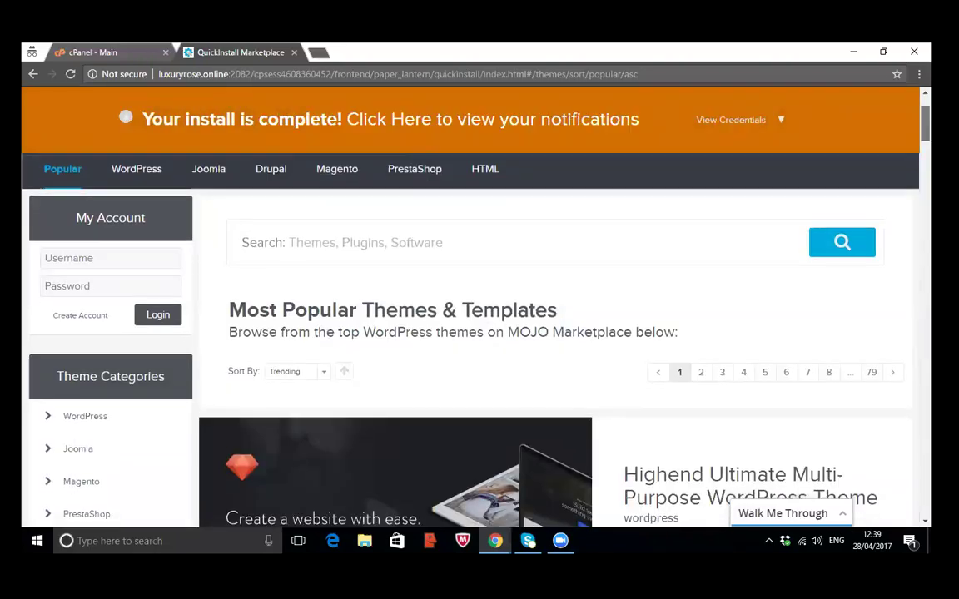
scroll(466, 333, down, 1)
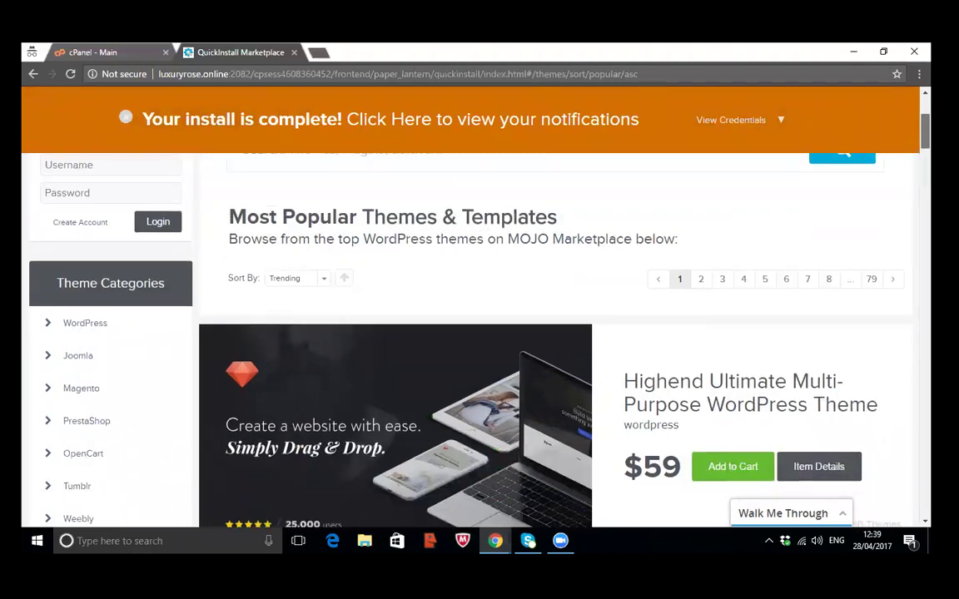
scroll(466, 333, down, 1)
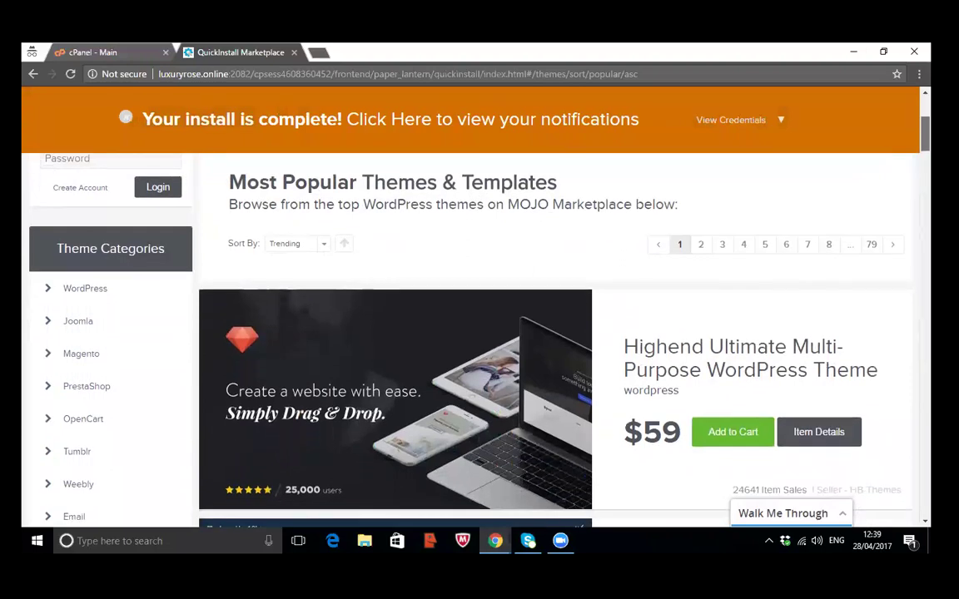
scroll(466, 333, up, 2)
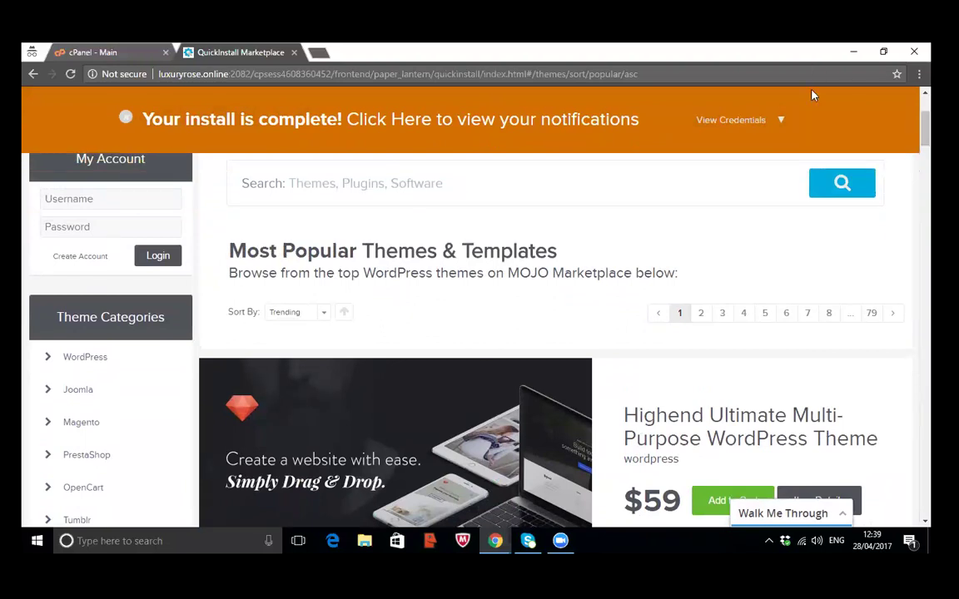
click(782, 125)
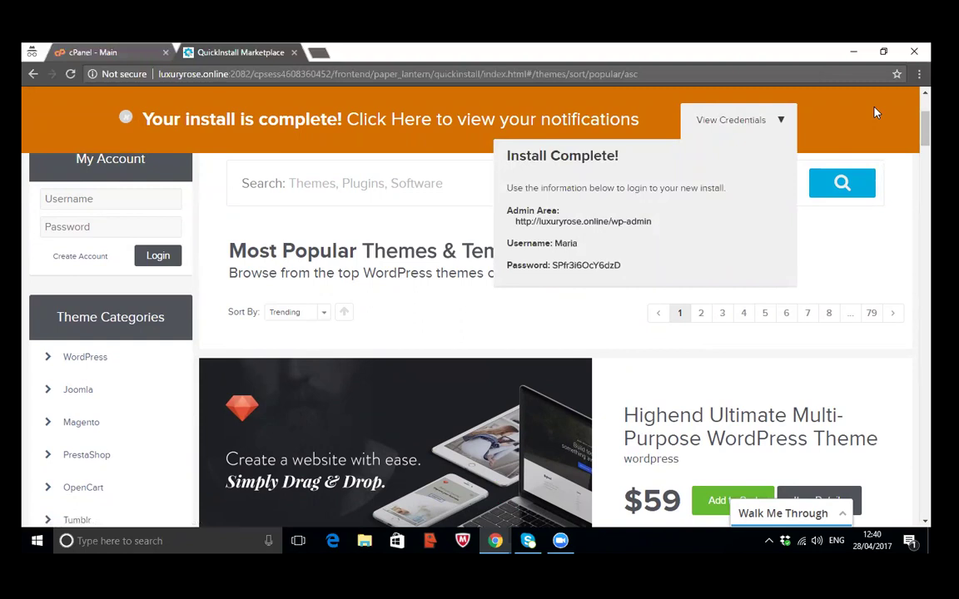
drag(627, 266, 501, 158)
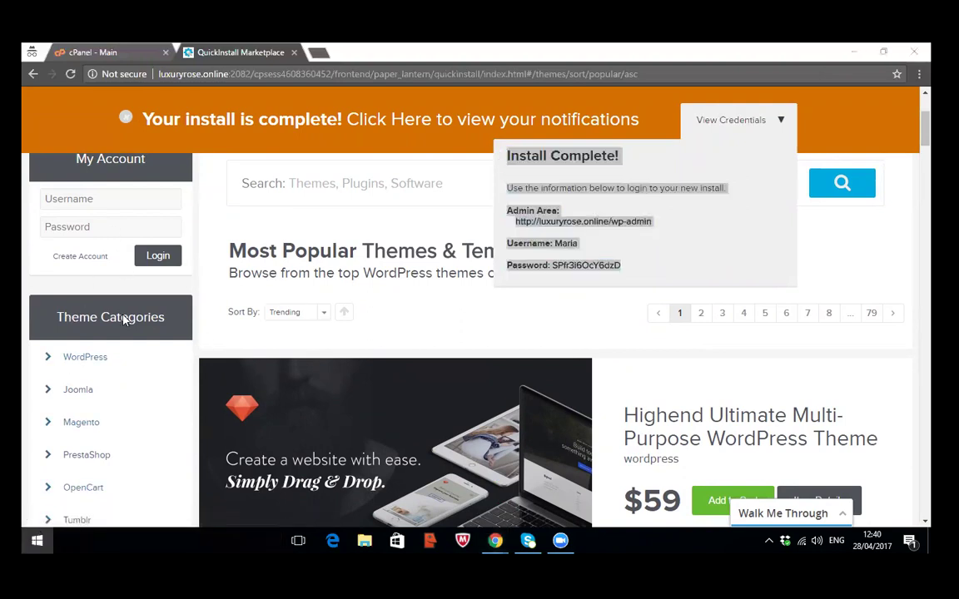
key(super)
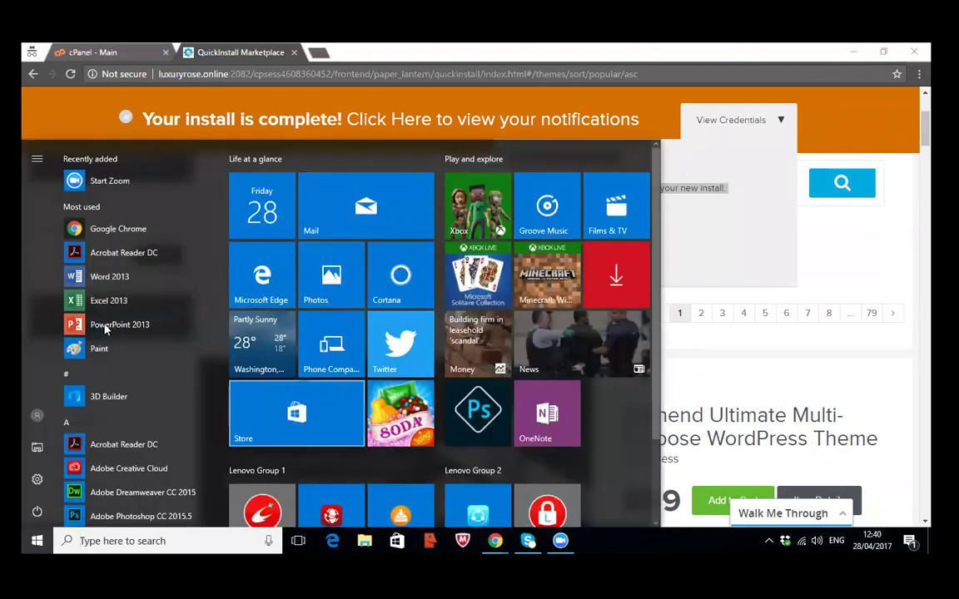
- Browse the Windows Start menu app list, then close it to return to the credentials
scroll(212, 195, down, 3)
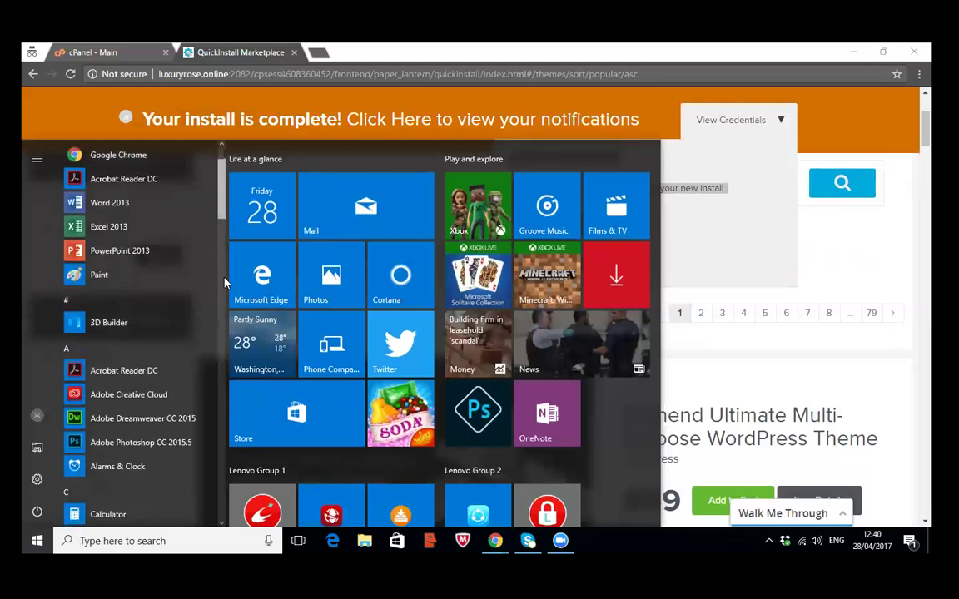
scroll(225, 317, down, 5)
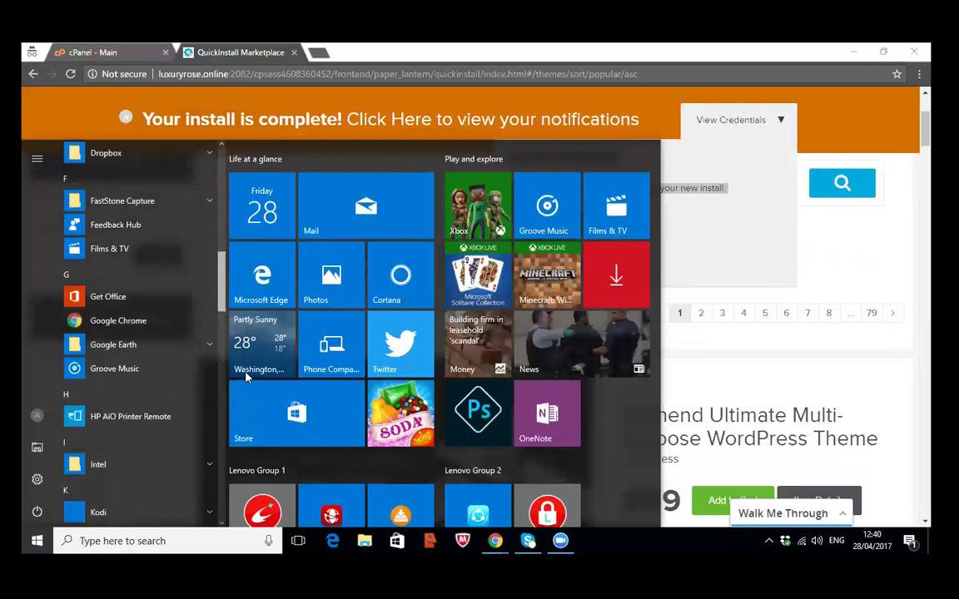
scroll(243, 375, down, 5)
scroll(247, 373, up, 1)
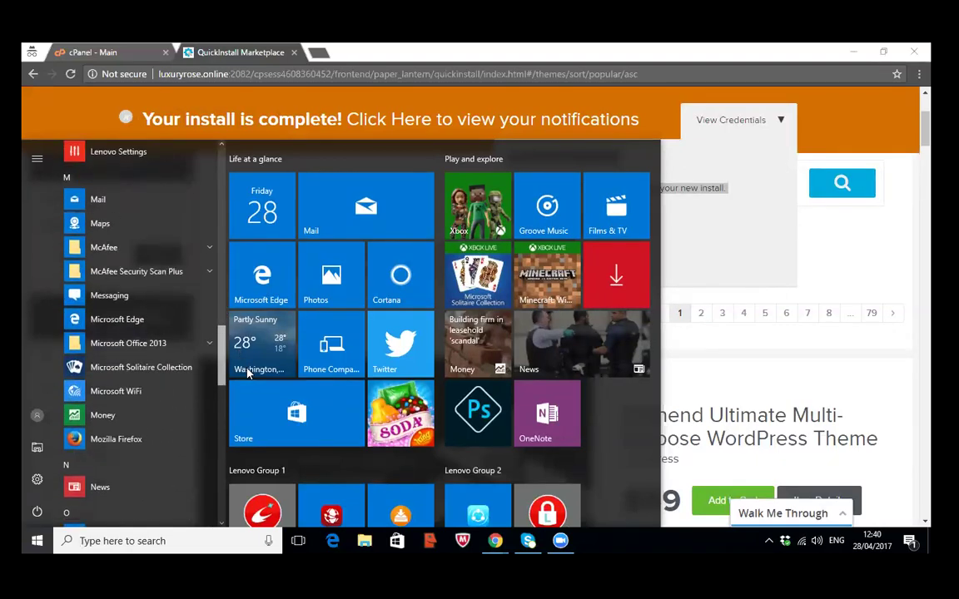
scroll(247, 382, down, 2)
scroll(247, 382, down, 1)
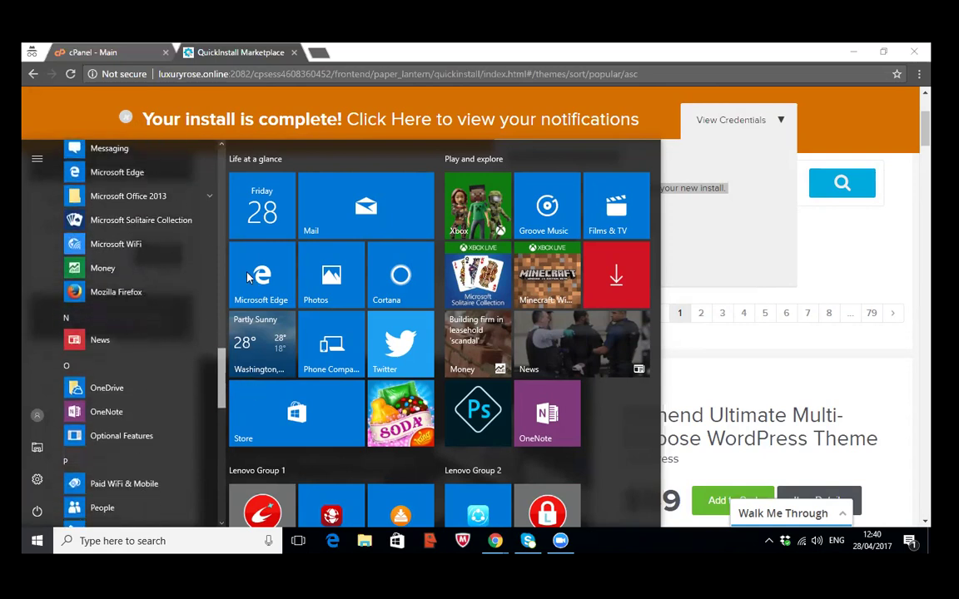
scroll(247, 279, up, 5)
scroll(247, 279, up, 5)
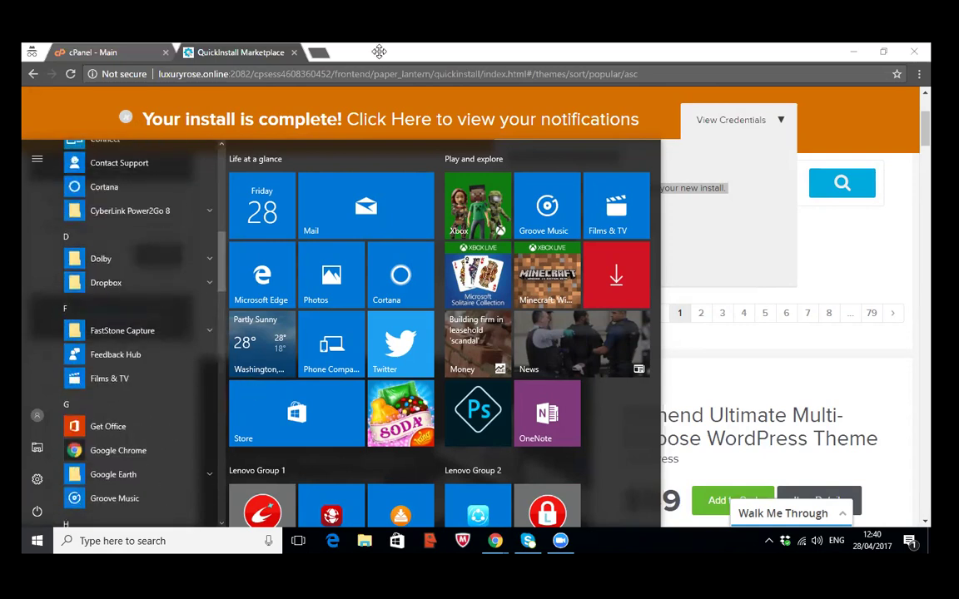
click(896, 143)
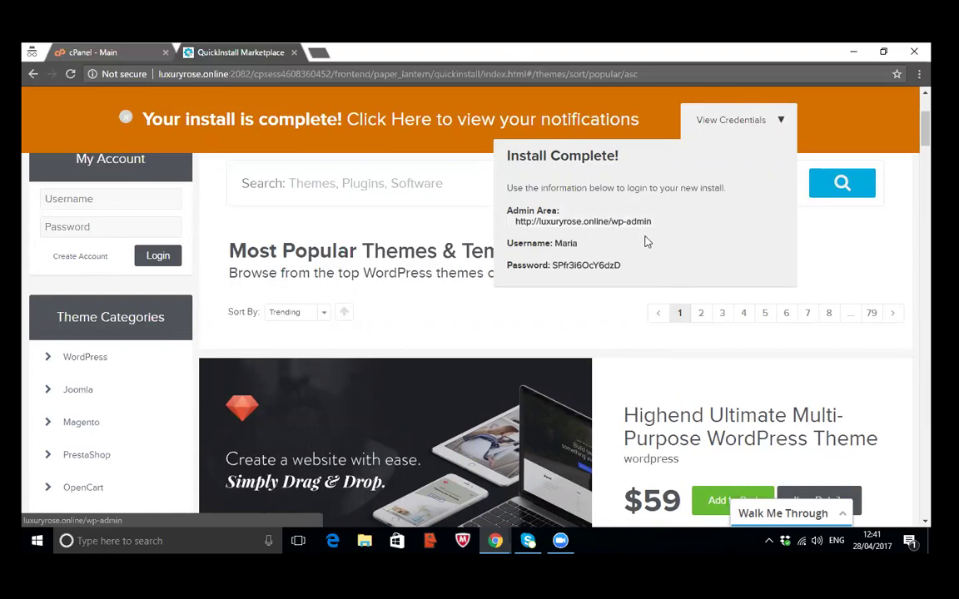
- Open the luxuryrose.online wp-admin login in a new tab and return to the QuickInstall credentials
click(633, 221)
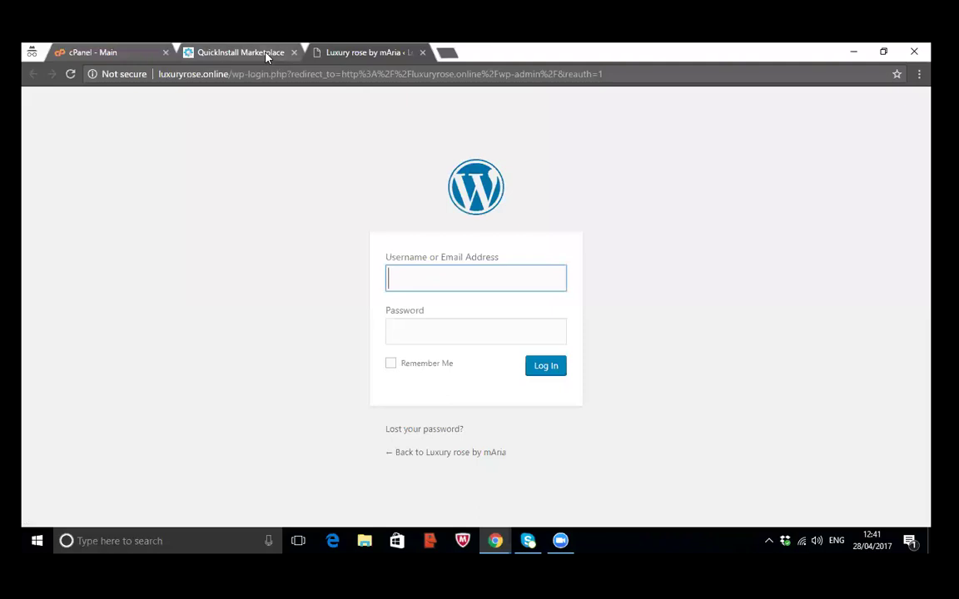
click(267, 54)
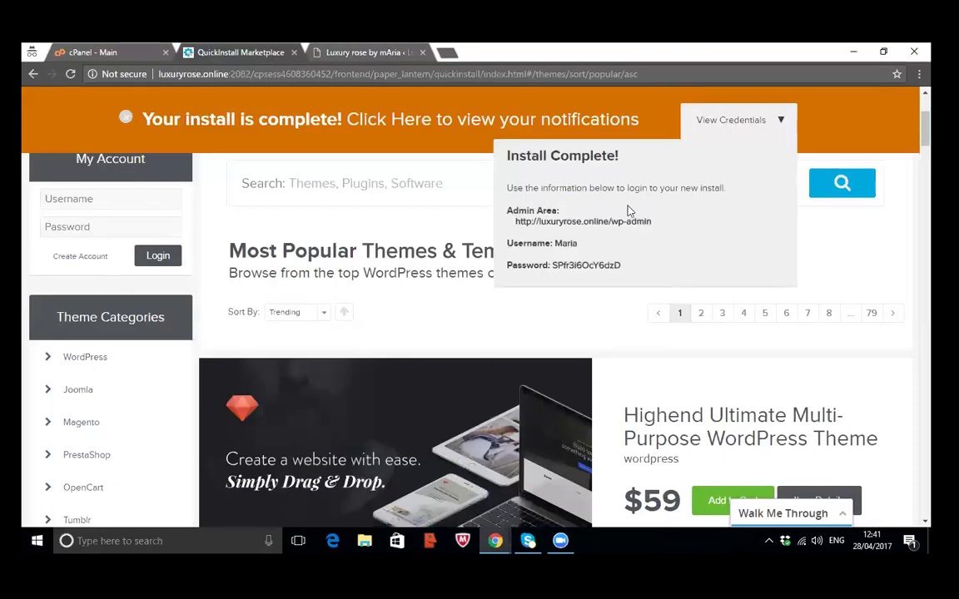
- Select the whole install credentials block for copying
drag(654, 269, 499, 158)
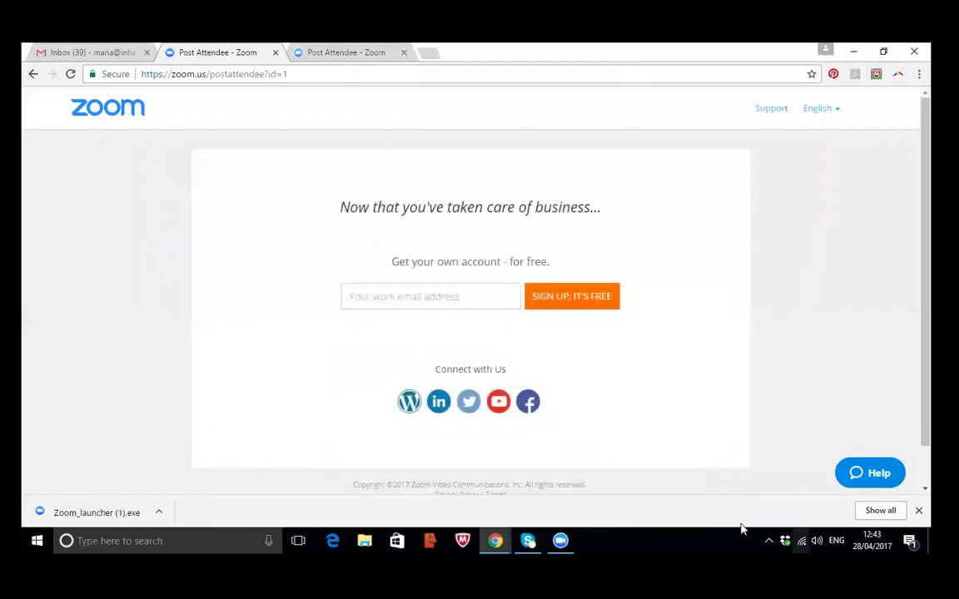
- Switch to the other Zoom post-attendee page, show the desktop, and open the Zoom recordings folder
click(320, 52)
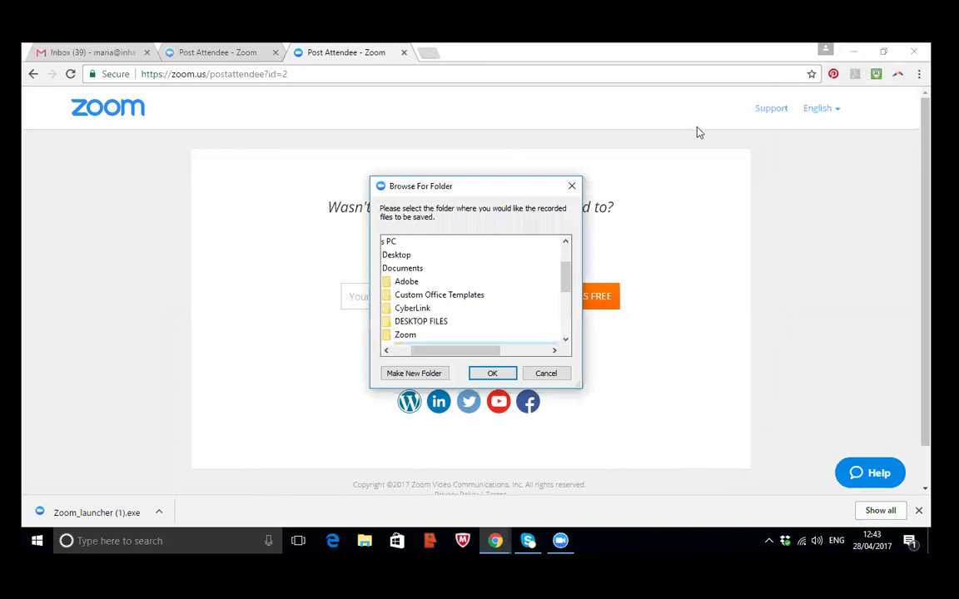
key(super+d)
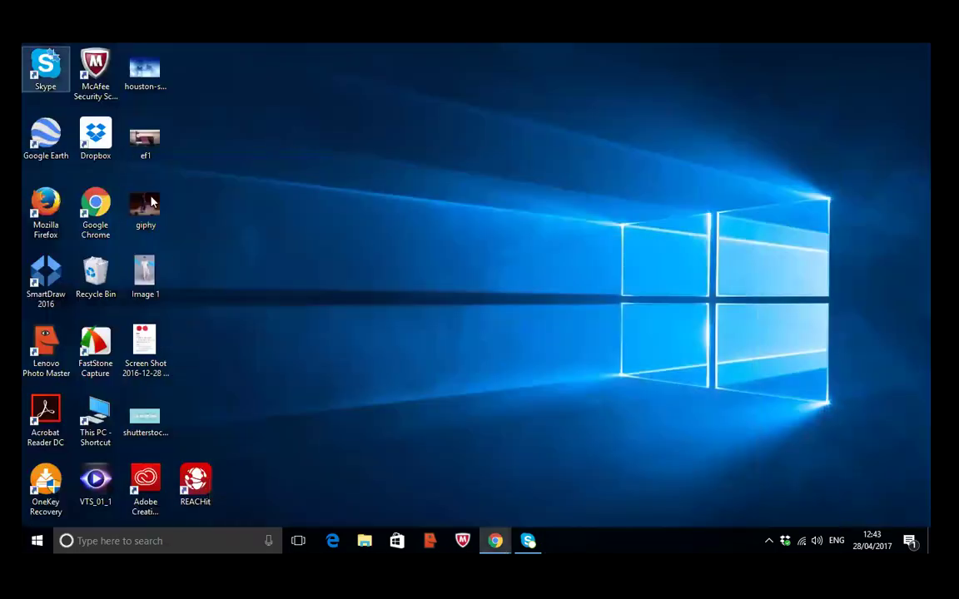
key(super+e)
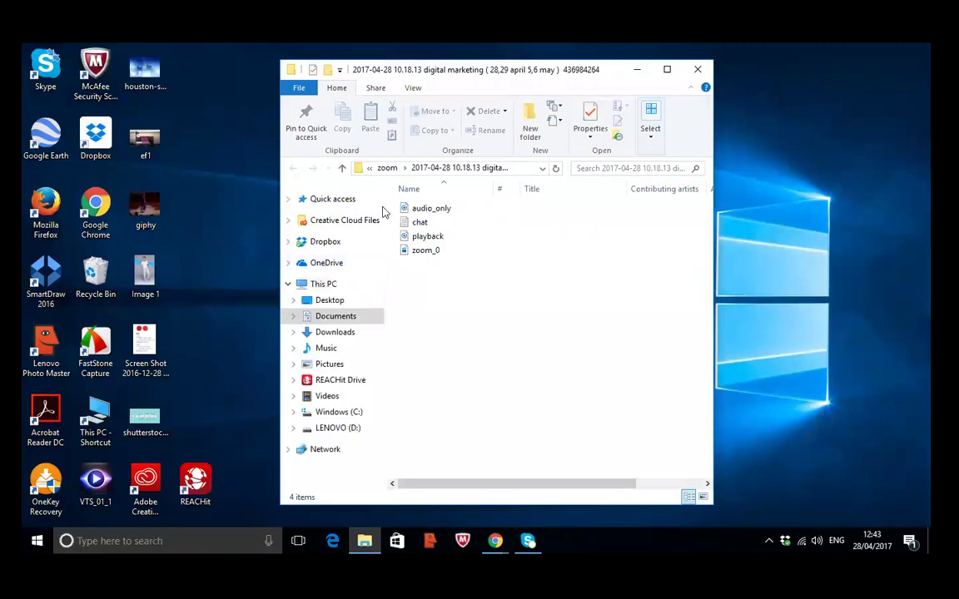
- Play the zoom_0 recording, then restore the browser window from the taskbar
double_click(420, 251)
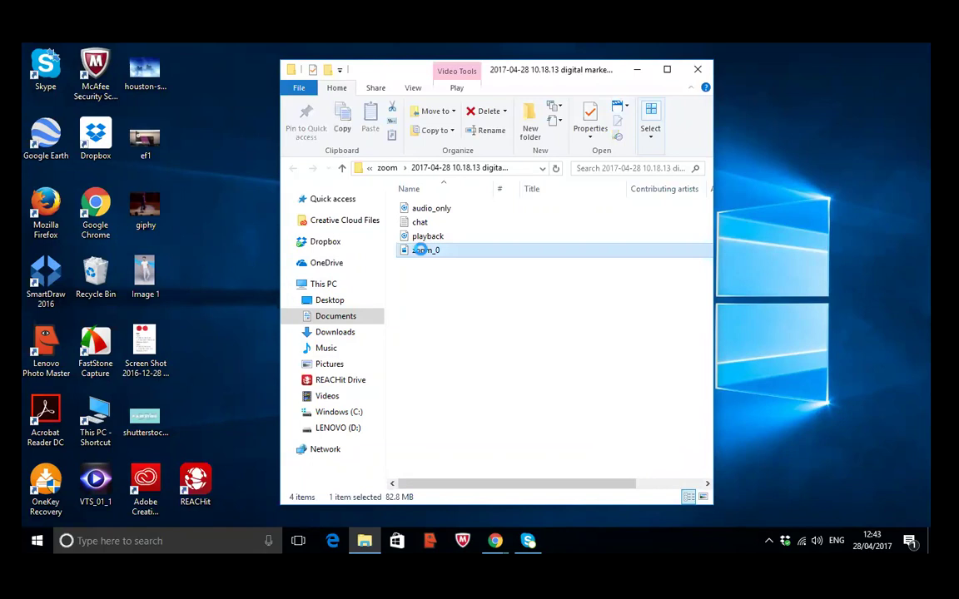
right_click(420, 250)
click(700, 75)
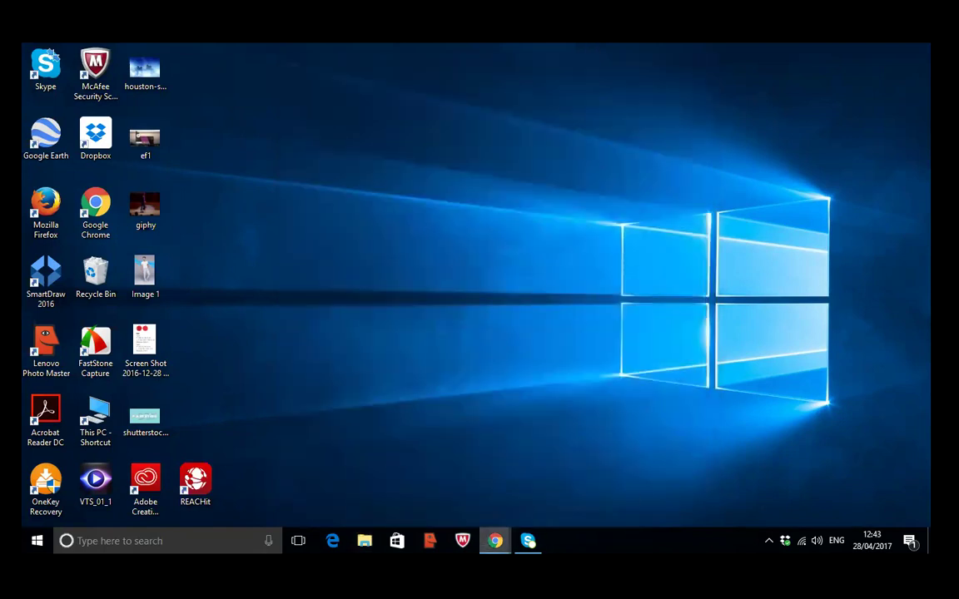
mouse_move(495, 541)
click(456, 518)
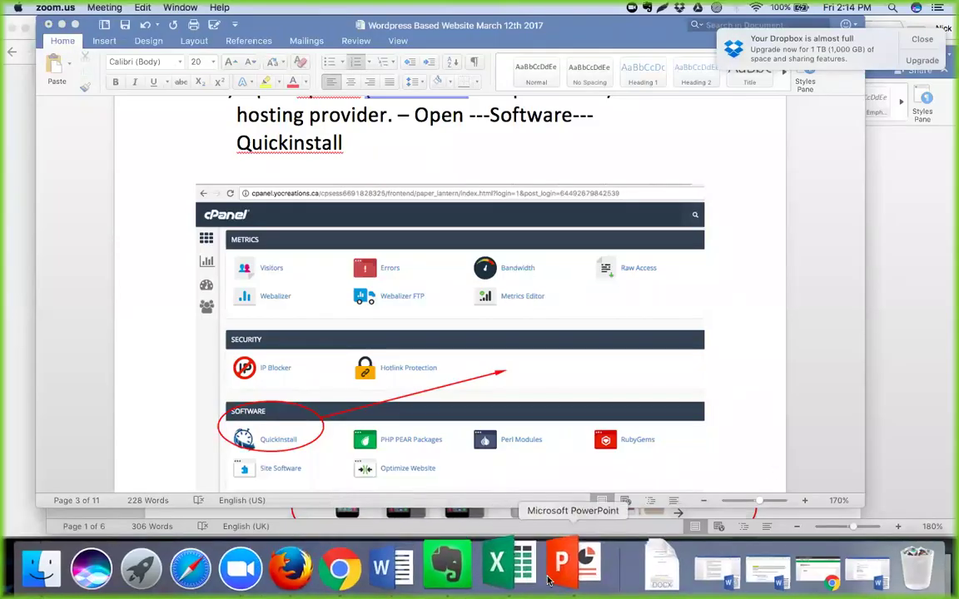
- Bring the browser to the front, where luxuryrose.online/wp-admin is loading
click(358, 586)
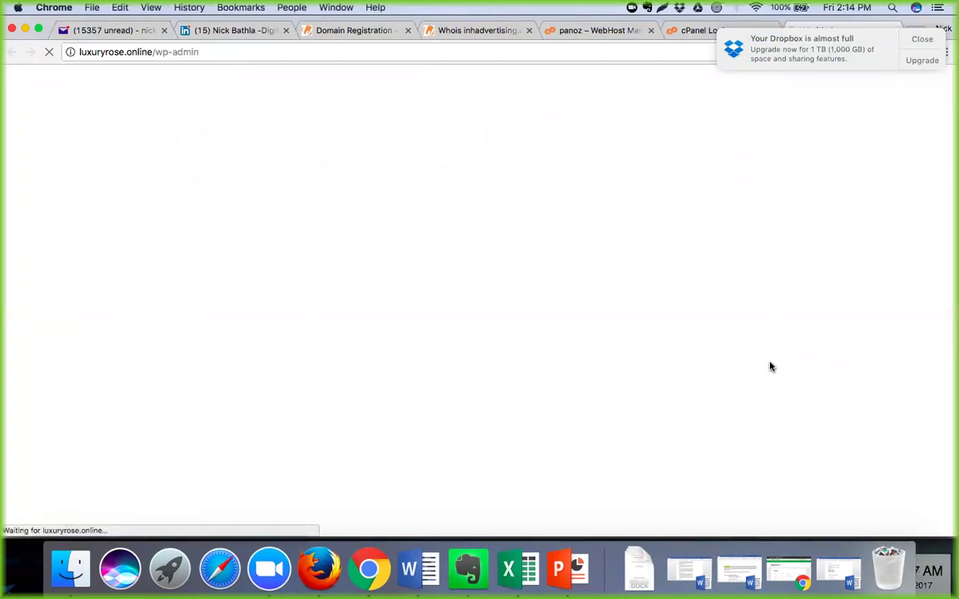
- Dismiss the Dropbox storage notice and close the hosting and Whois lookup tabs
click(912, 42)
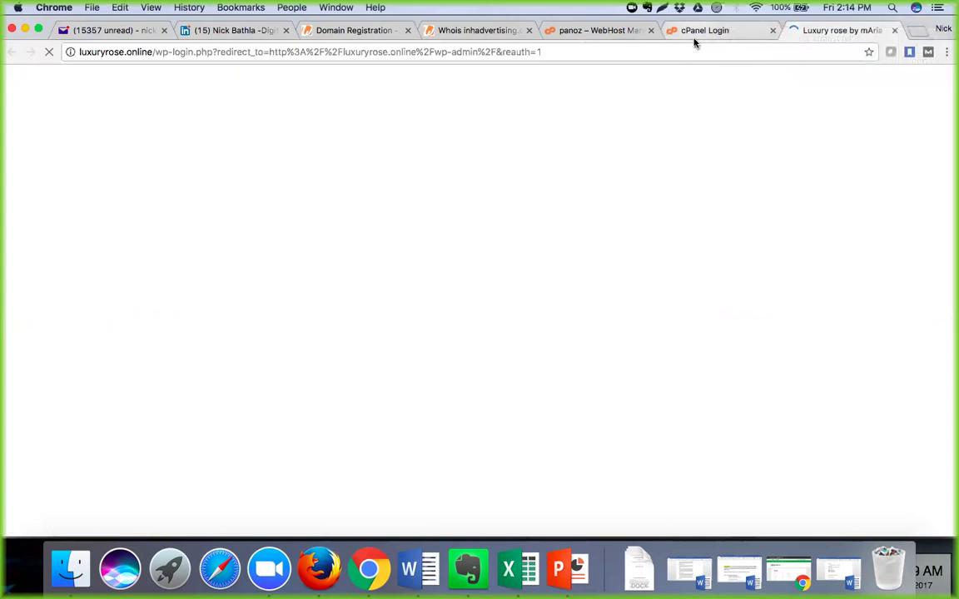
click(649, 32)
click(610, 32)
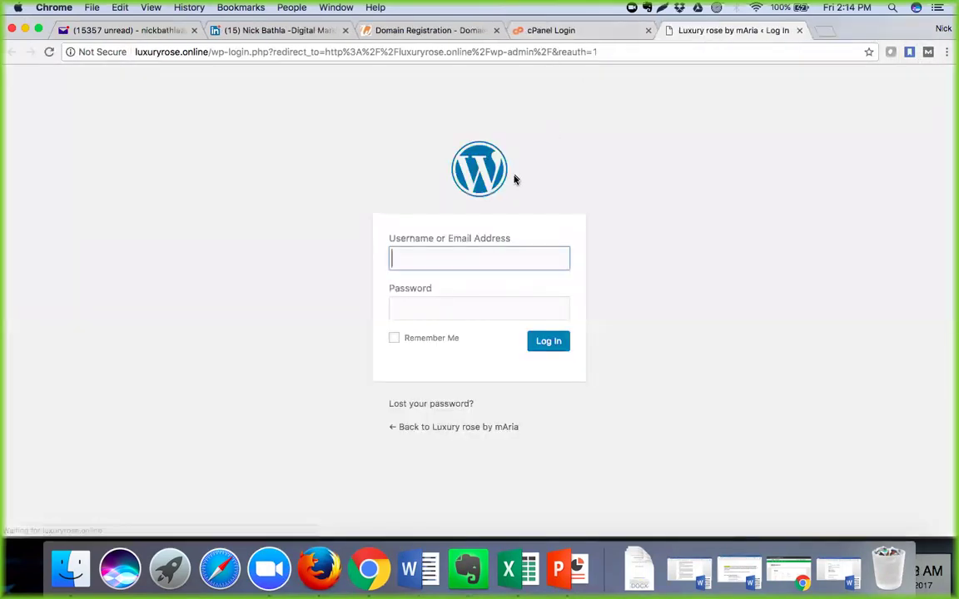
- Log in to the luxuryrose.online WordPress admin with the admin username and password
click(486, 257)
text(Maria)
click(457, 310)
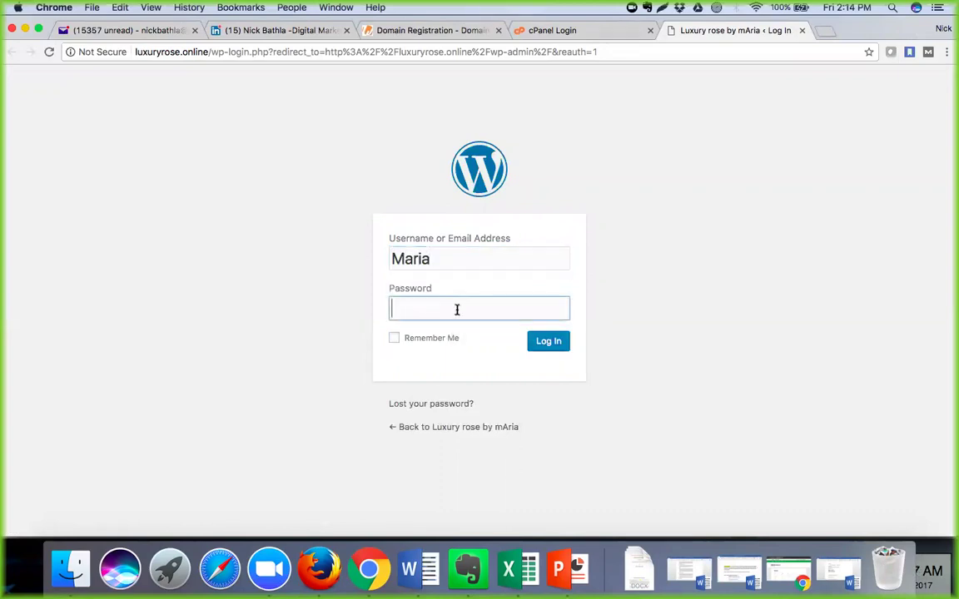
text(**************)
click(537, 348)
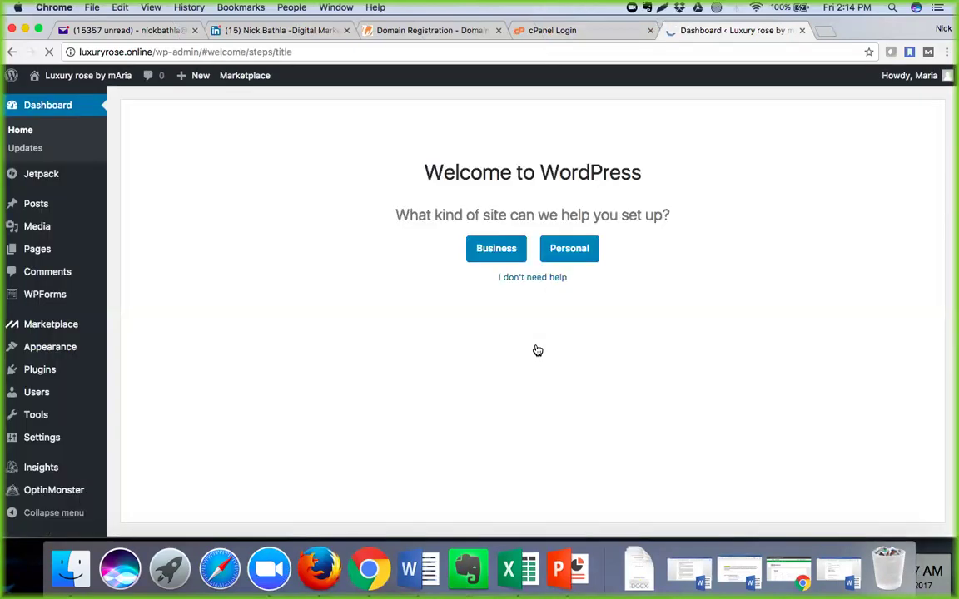
- Open the live luxuryrose.online site in a new tab, browse its front page, then return to the dashboard
mouse_move(75, 85)
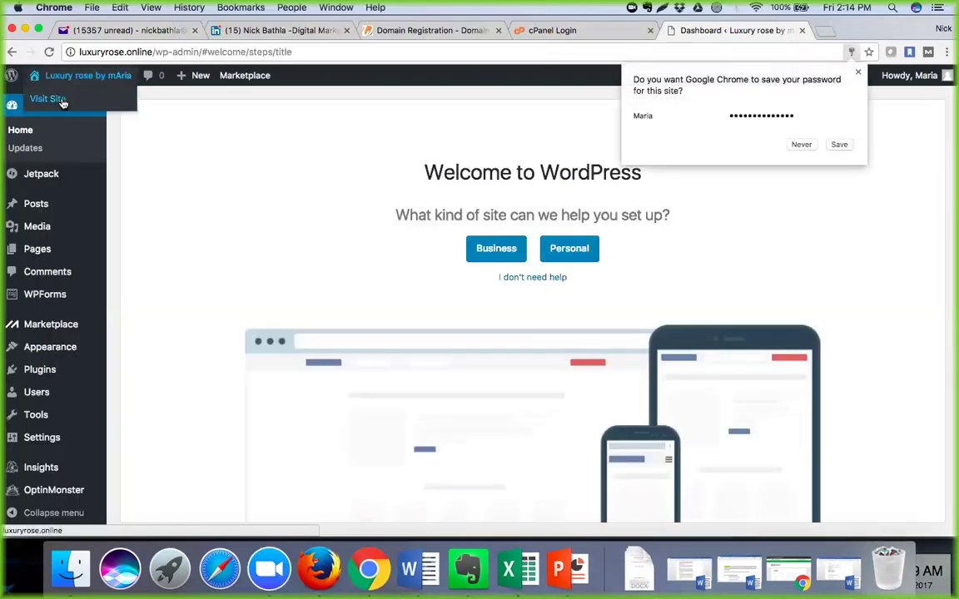
right_click(63, 99)
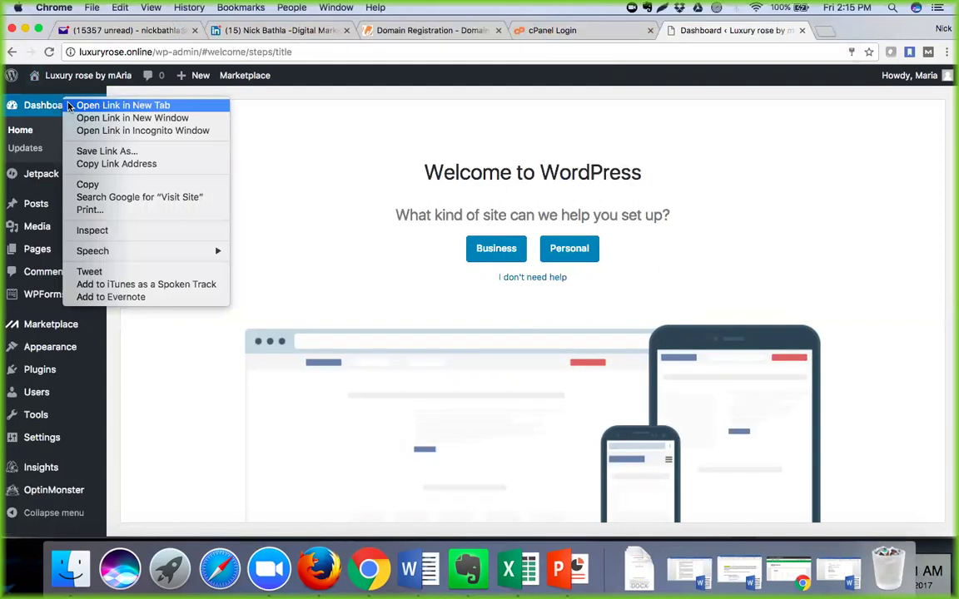
click(72, 105)
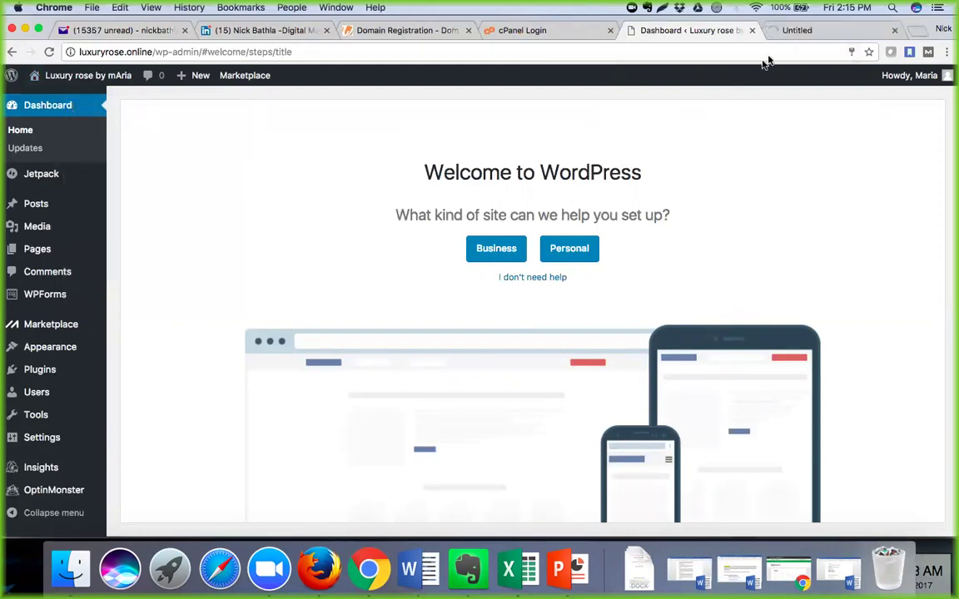
click(797, 33)
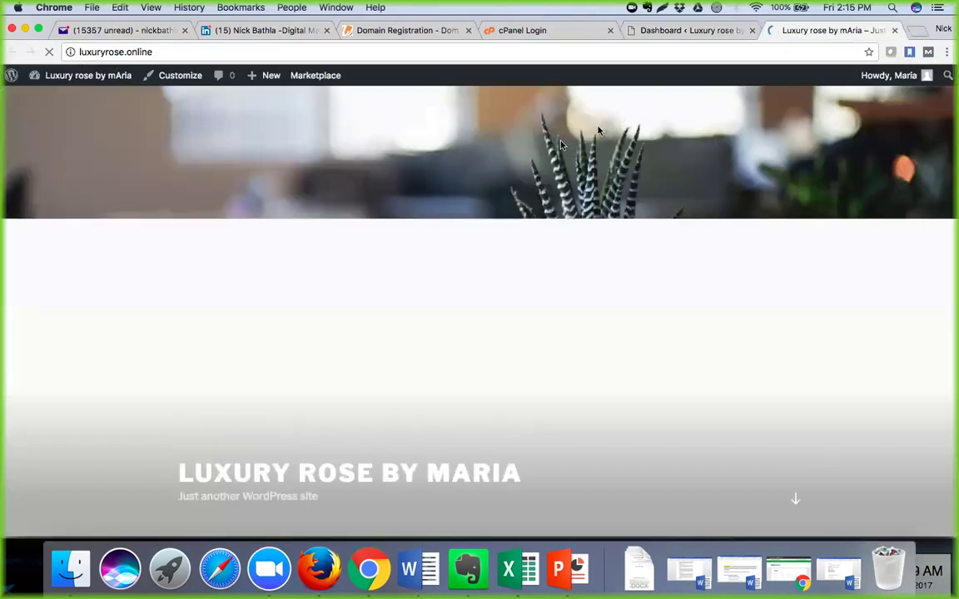
scroll(467, 314, down, 8)
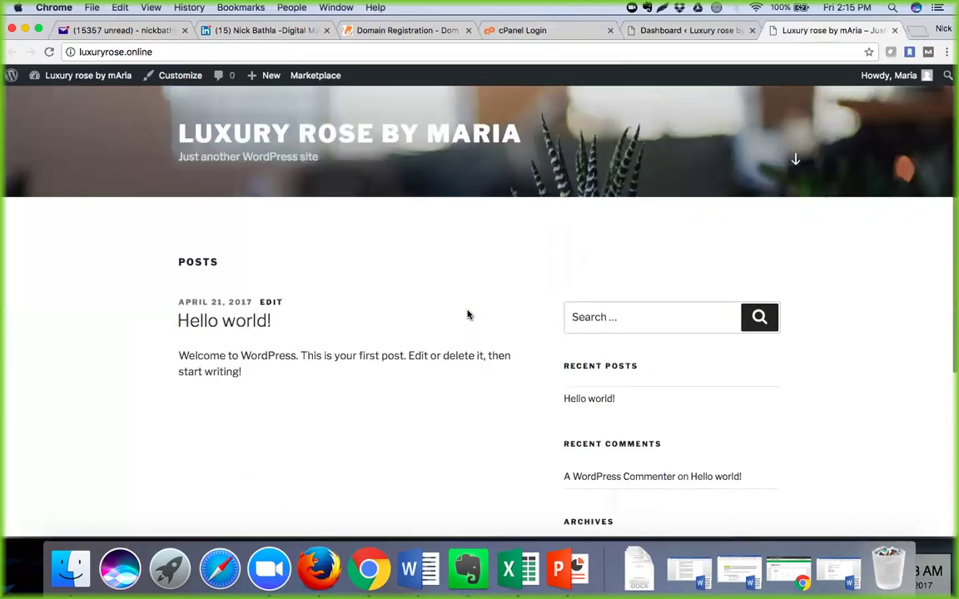
scroll(468, 314, down, 5)
scroll(467, 314, up, 10)
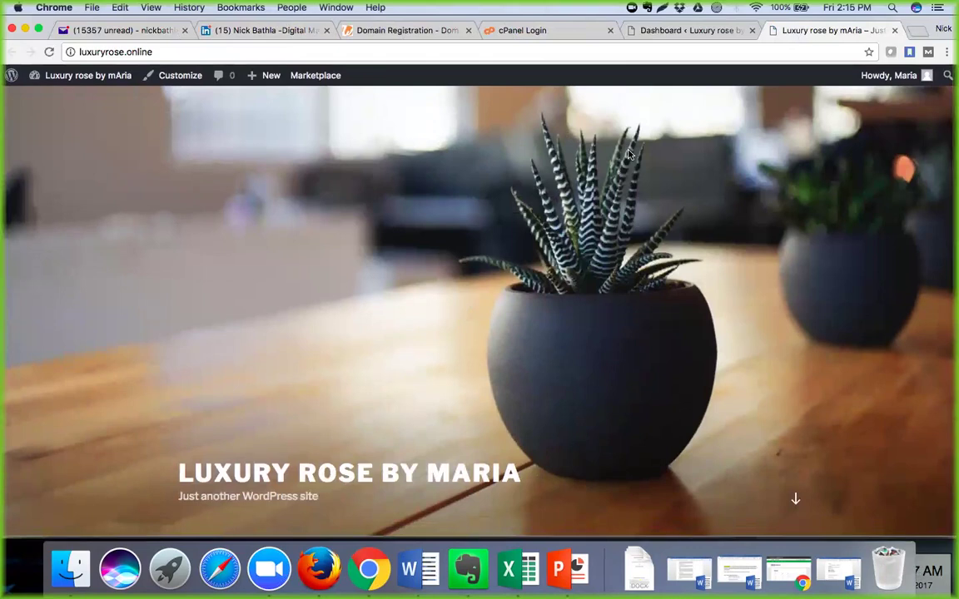
click(671, 31)
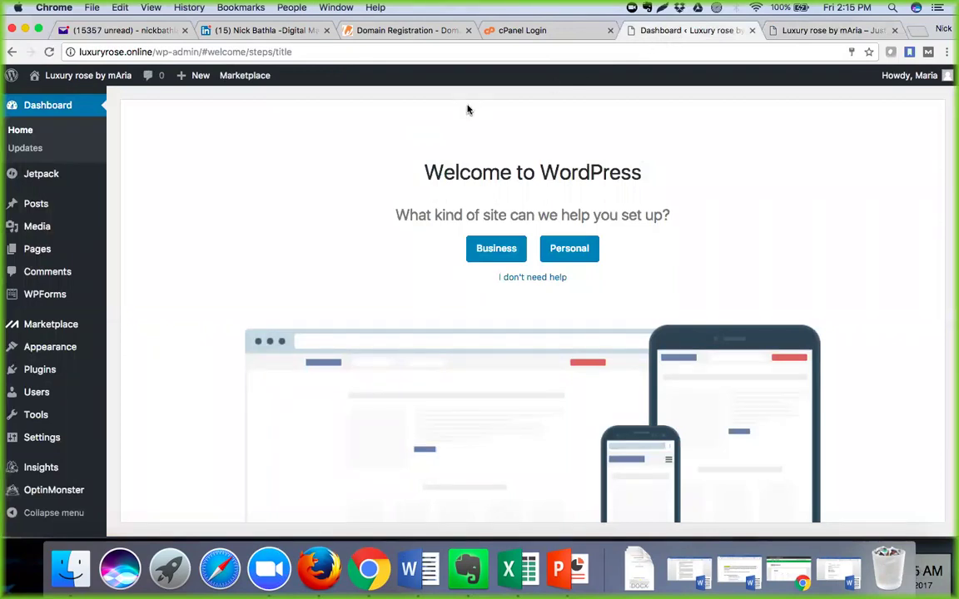
- Open themify.me in a new tab and browse its Themes > All Themes catalogue
click(913, 31)
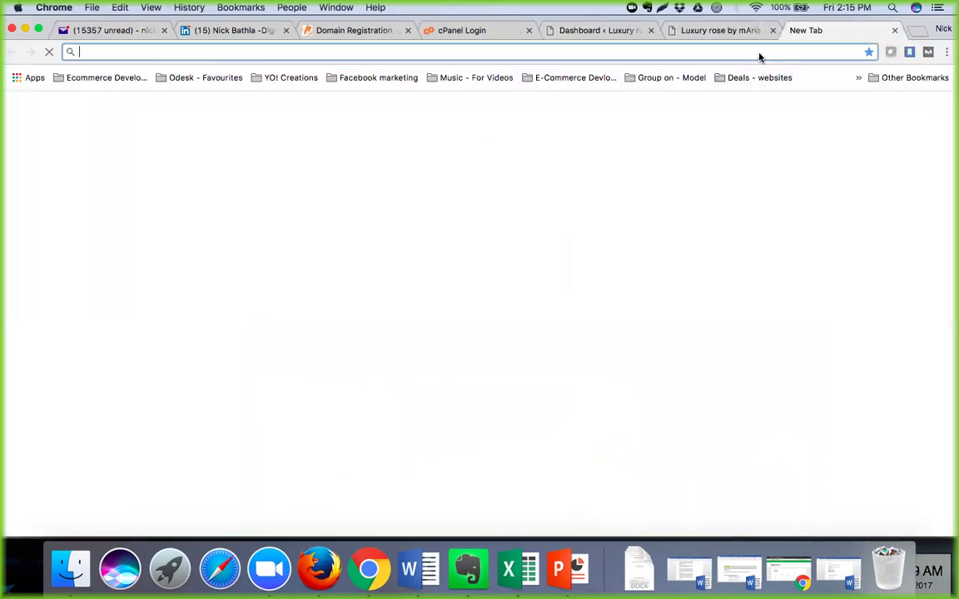
text(the)
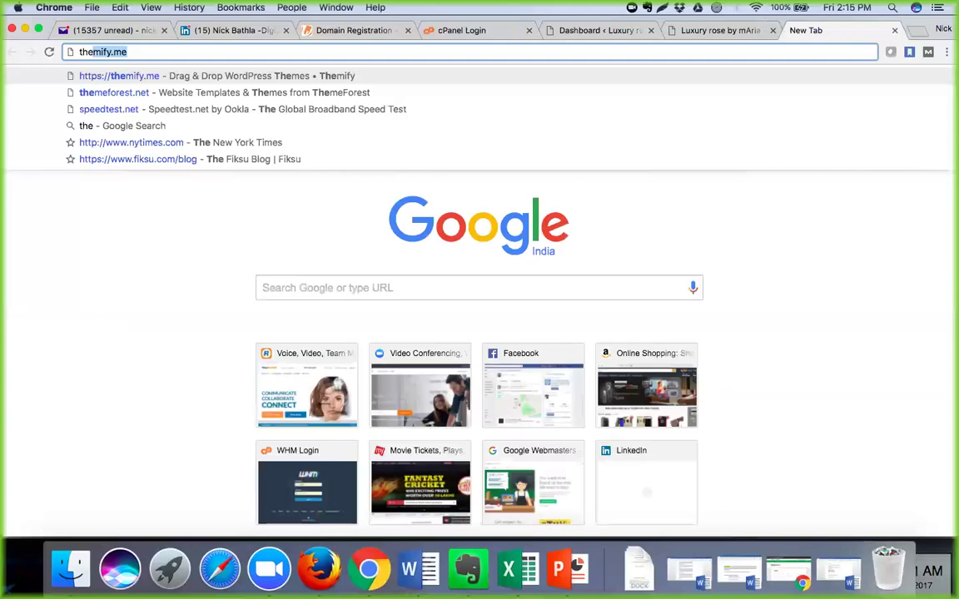
text(mify.me)
key(Return)
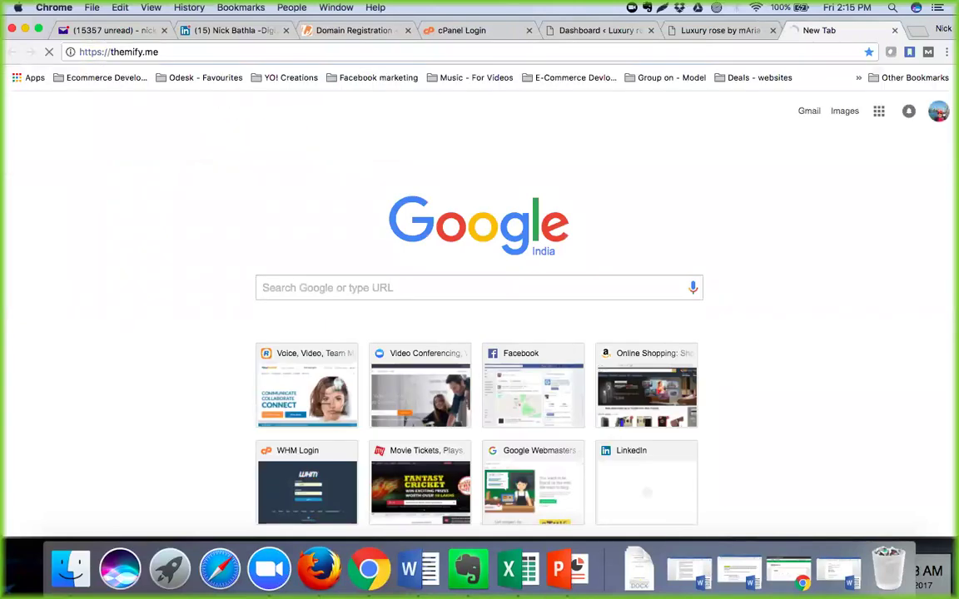
click(692, 52)
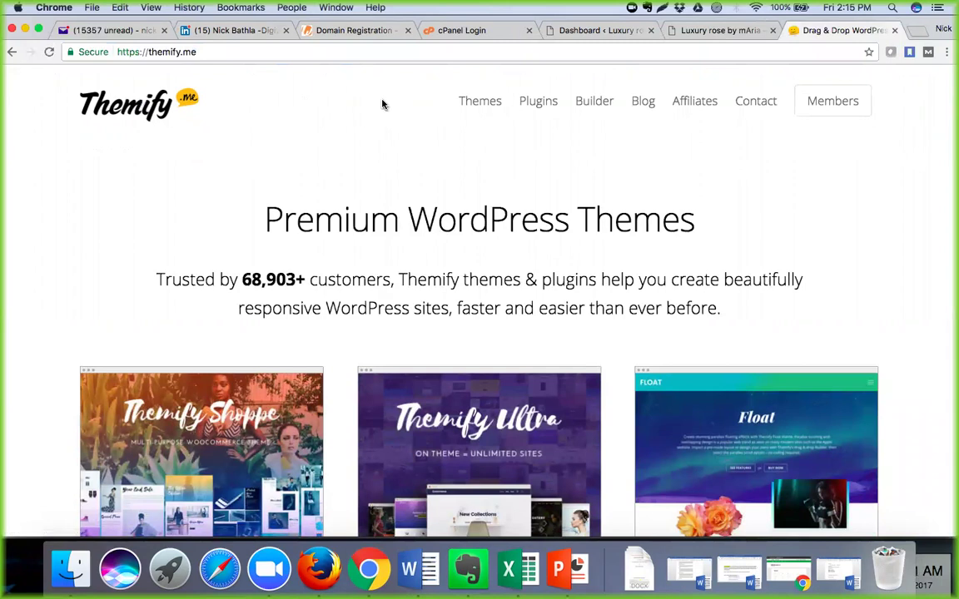
mouse_move(472, 106)
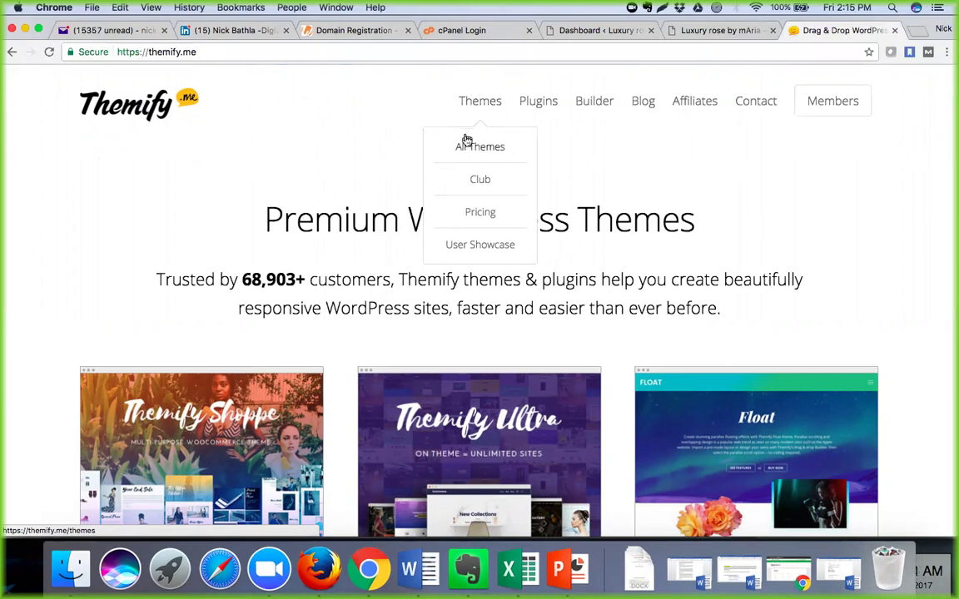
click(468, 149)
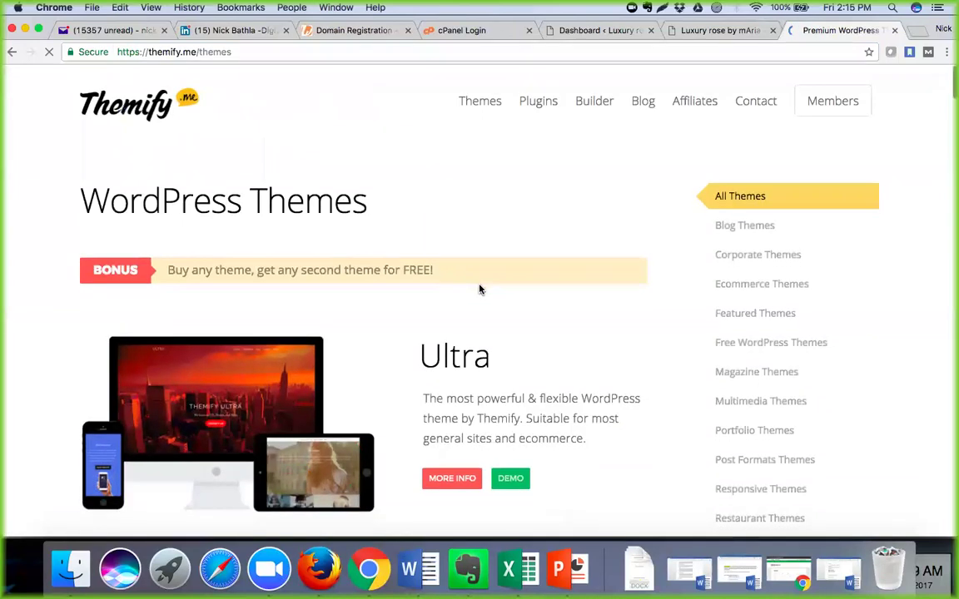
scroll(480, 289, down, 2)
scroll(479, 289, down, 5)
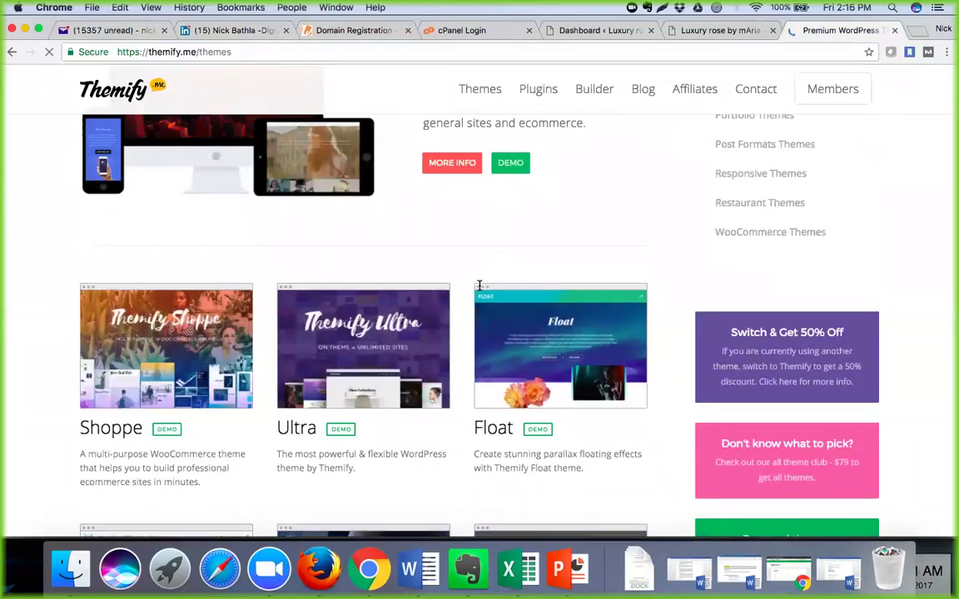
scroll(479, 287, down, 3)
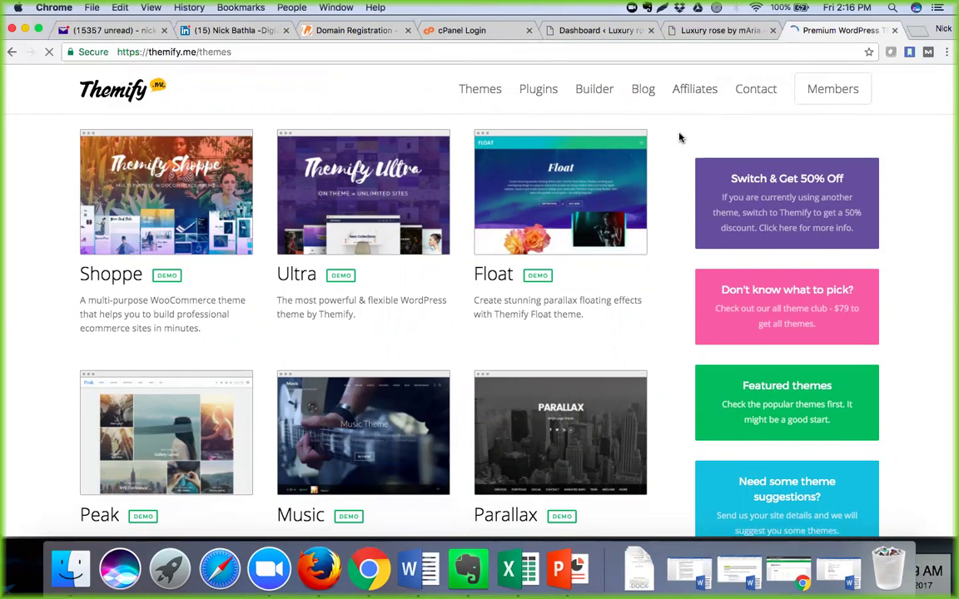
- Switch to the luxuryrose.online homepage tab and scroll down through it
click(734, 33)
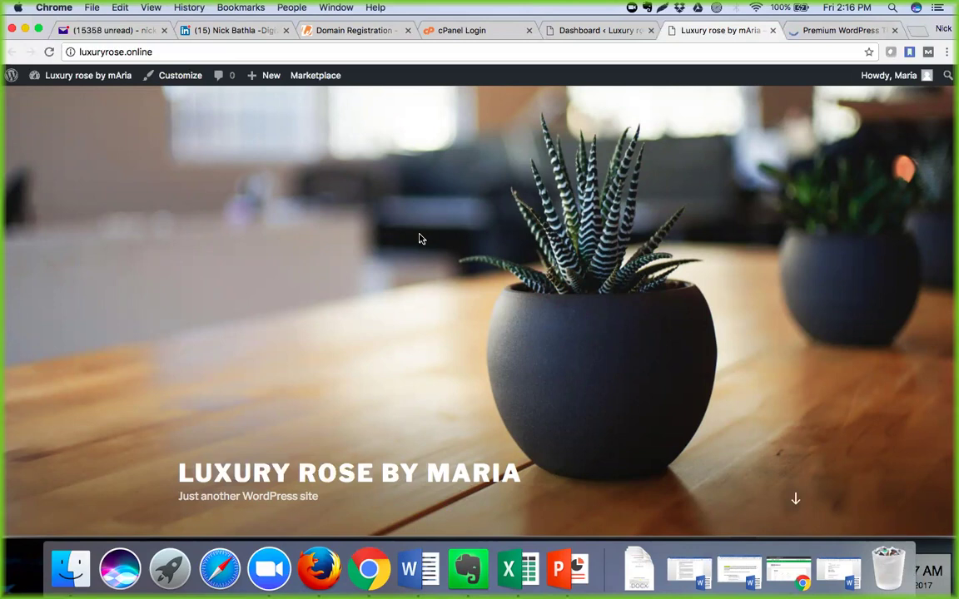
scroll(420, 239, down, 2)
scroll(420, 239, down, 1)
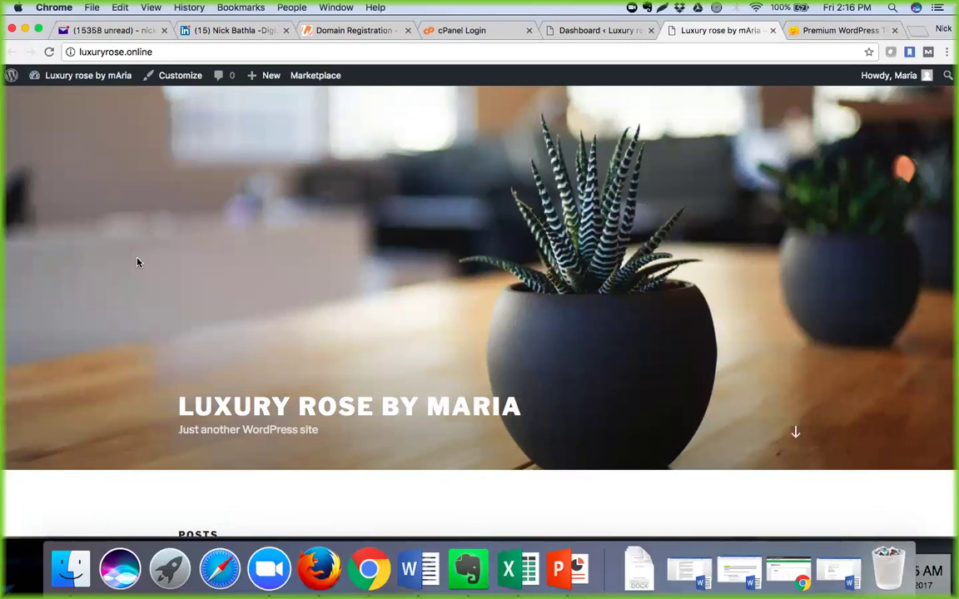
- Scroll through the luxuryrose.online homepage, then return to the Themify themes catalogue
scroll(138, 261, down, 5)
scroll(137, 263, down, 5)
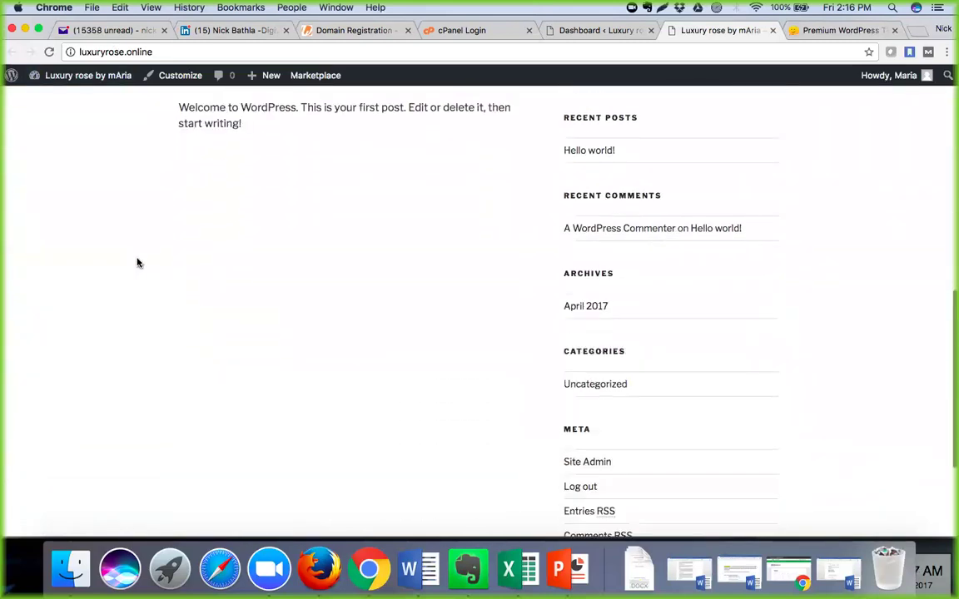
scroll(137, 263, up, 5)
scroll(137, 263, up, 5)
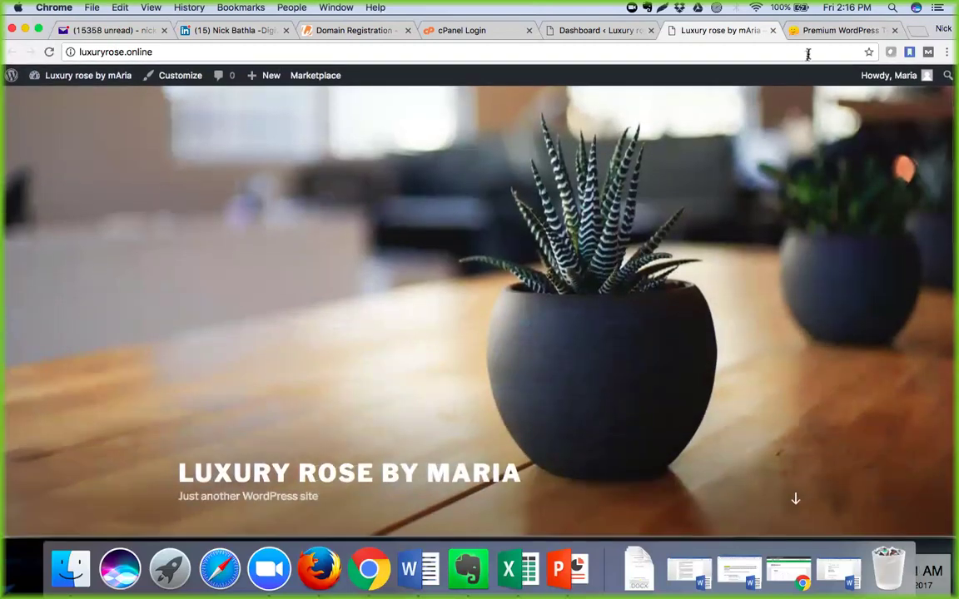
click(824, 32)
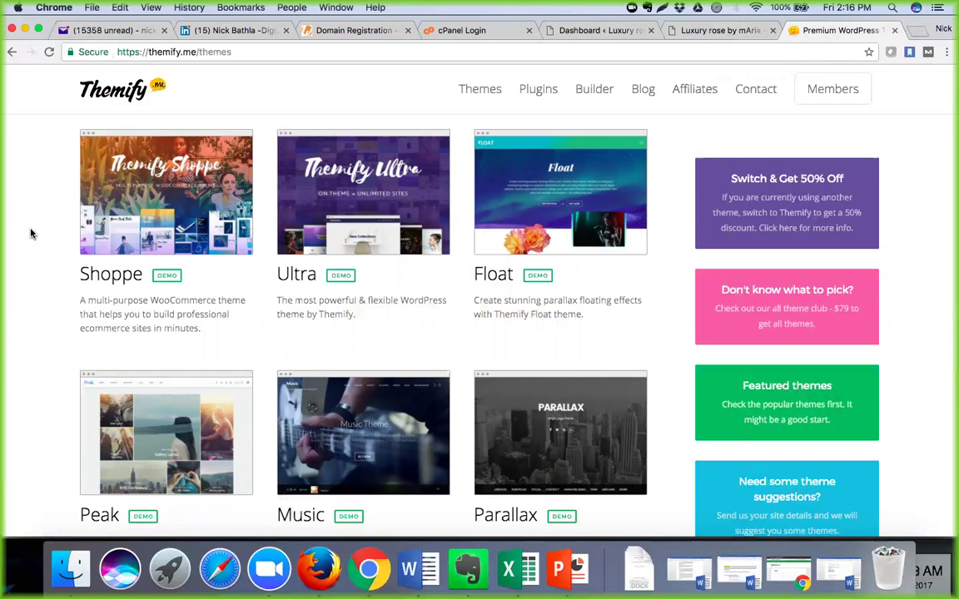
- Look over the WordPress admin sidebar menus, then view the luxuryrose.online homepage again
click(591, 31)
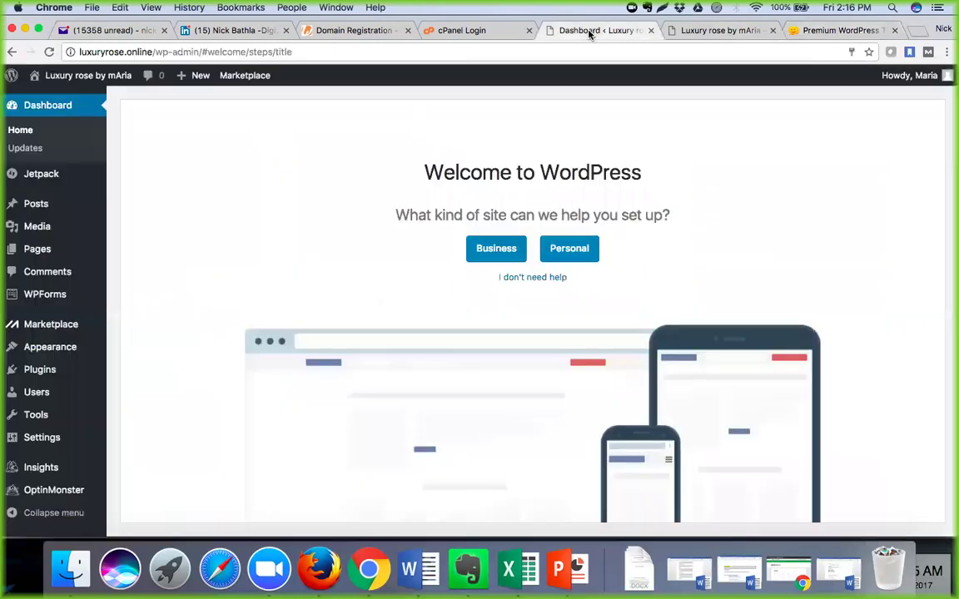
mouse_move(20, 404)
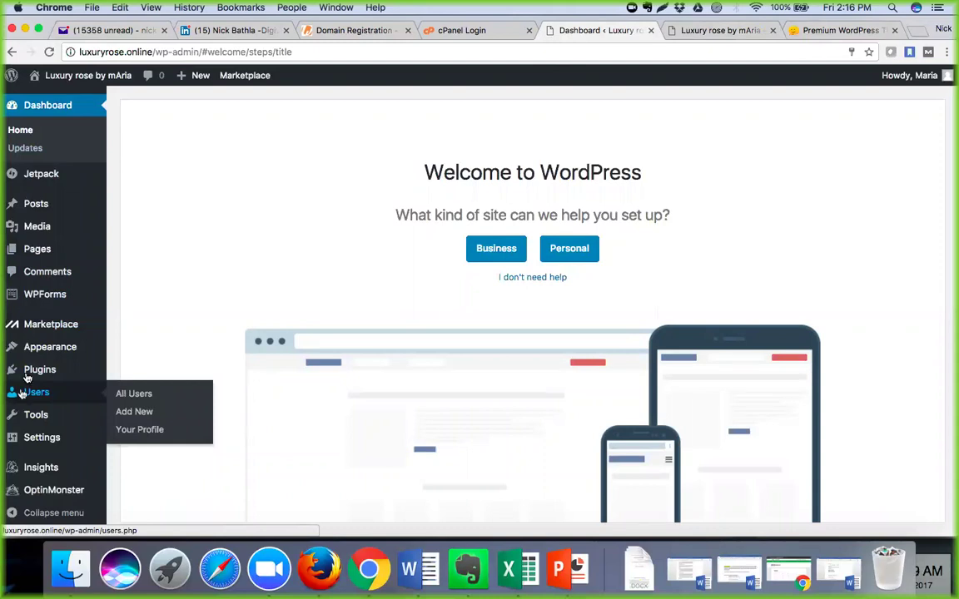
mouse_move(51, 309)
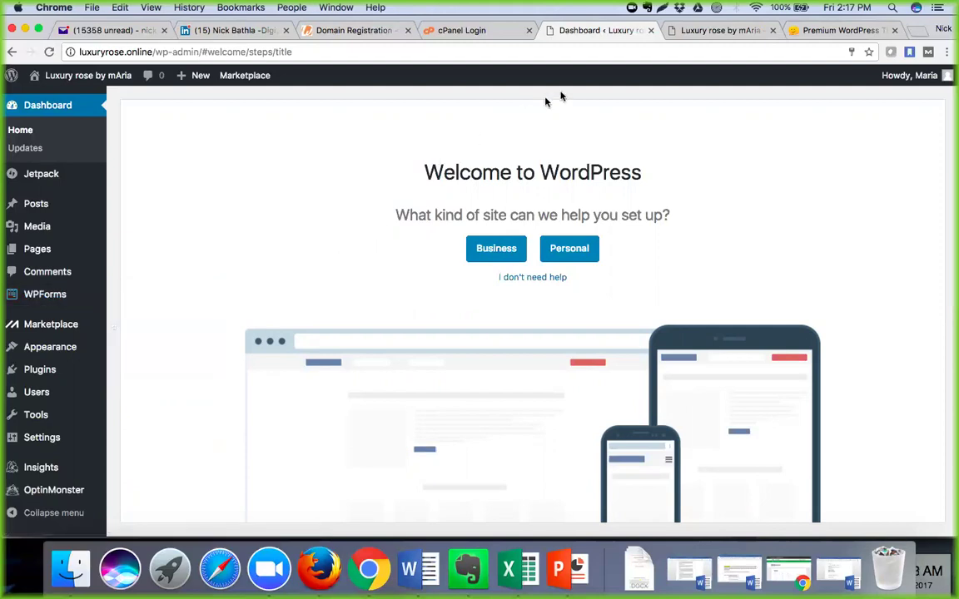
click(697, 31)
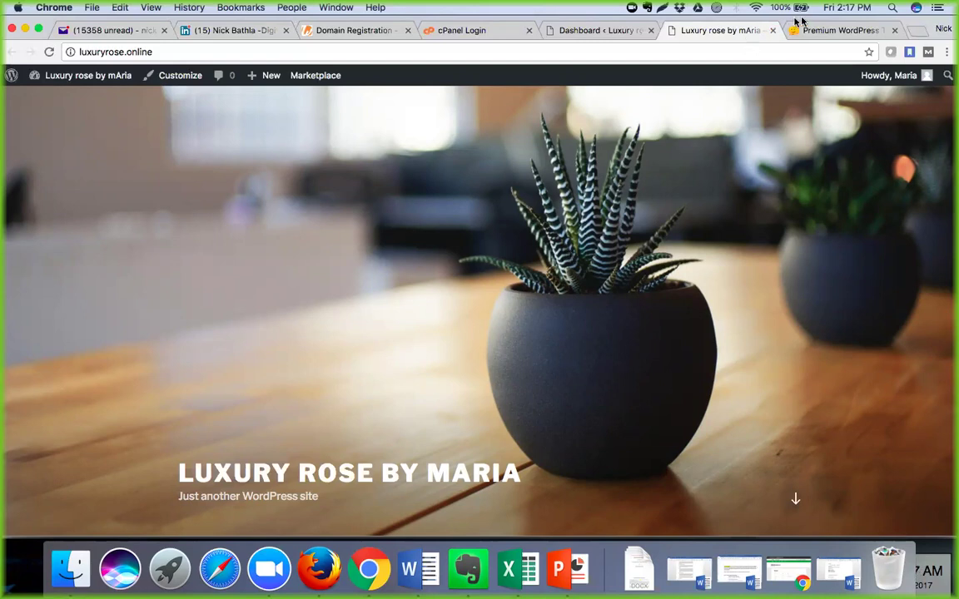
- Browse the Themify premium themes list and open the Shoppe theme's details page
click(820, 31)
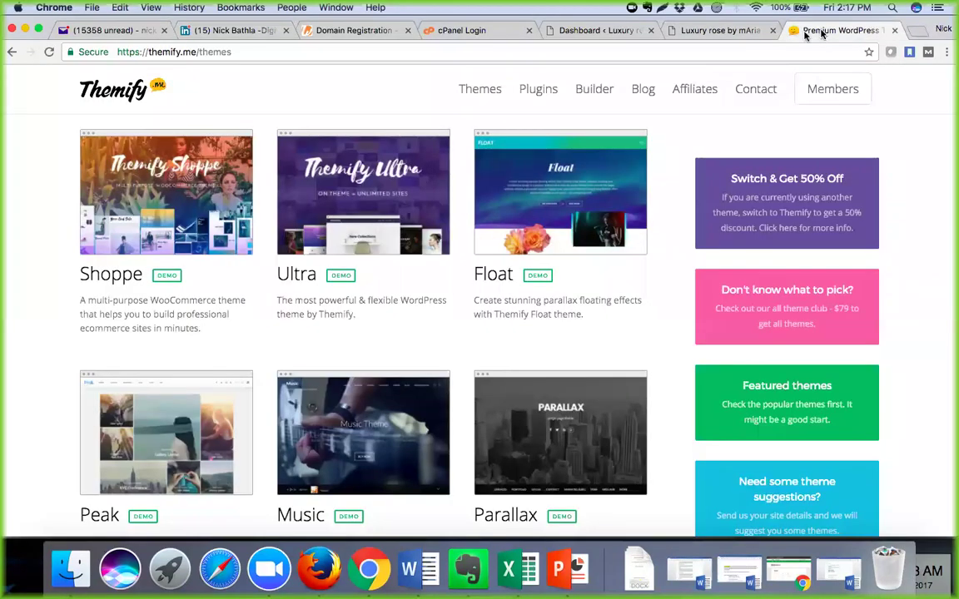
mouse_move(483, 96)
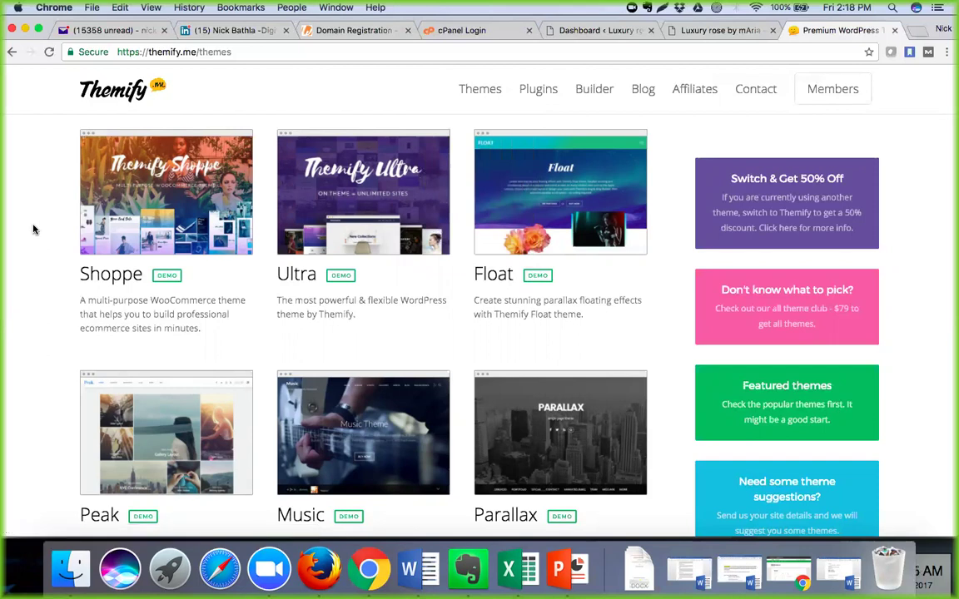
scroll(33, 229, down, 5)
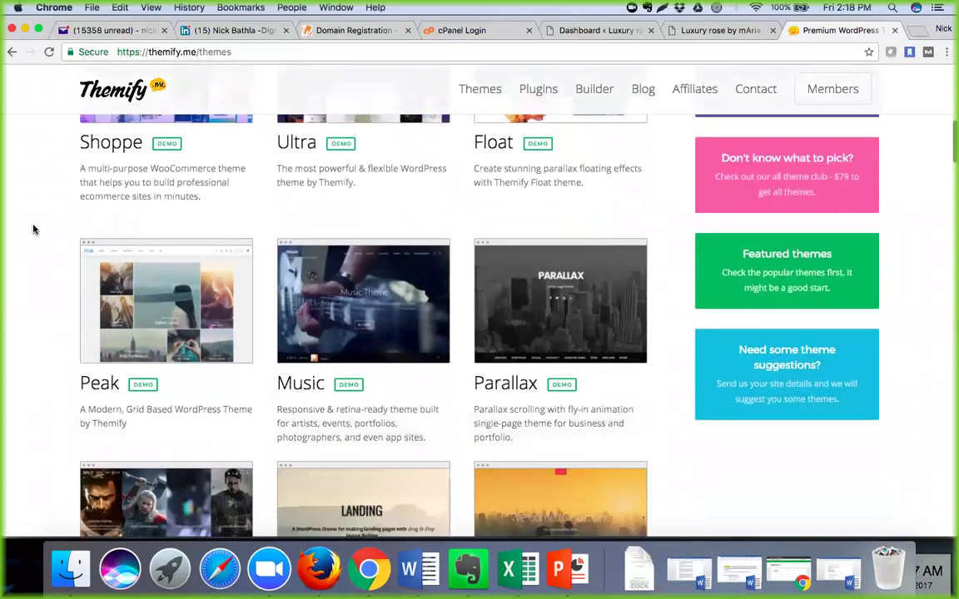
scroll(34, 229, up, 5)
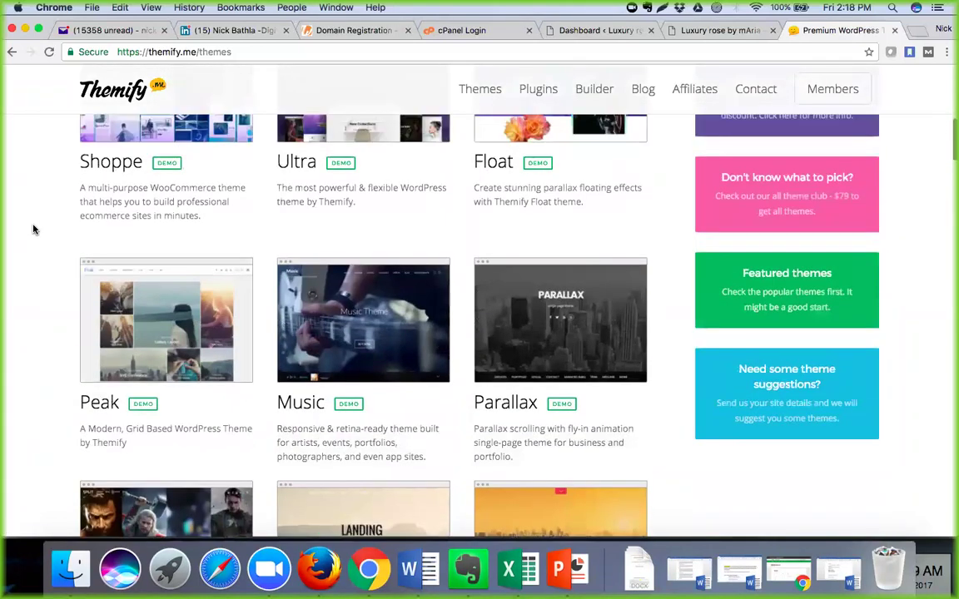
scroll(33, 228, up, 8)
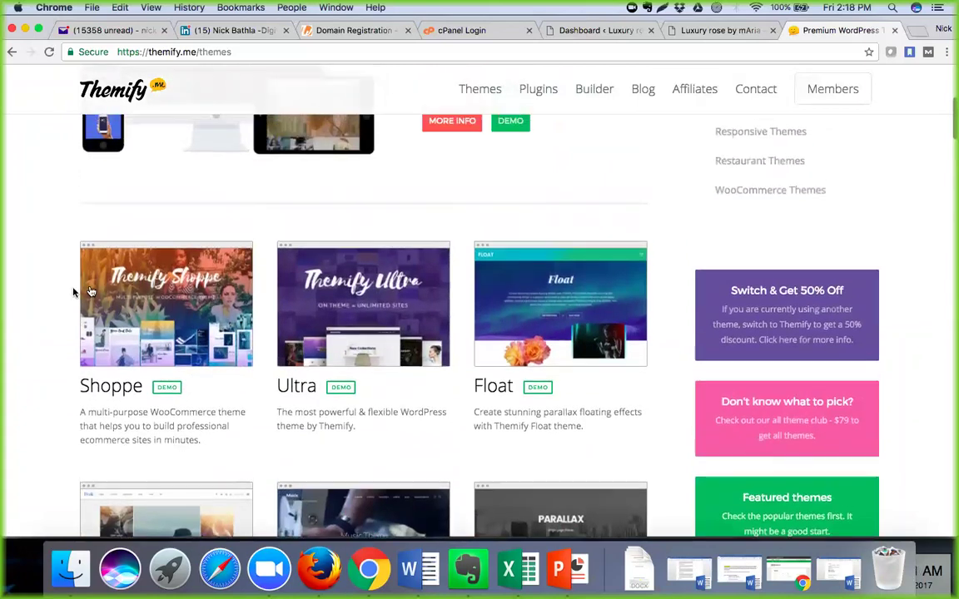
scroll(123, 297, up, 6)
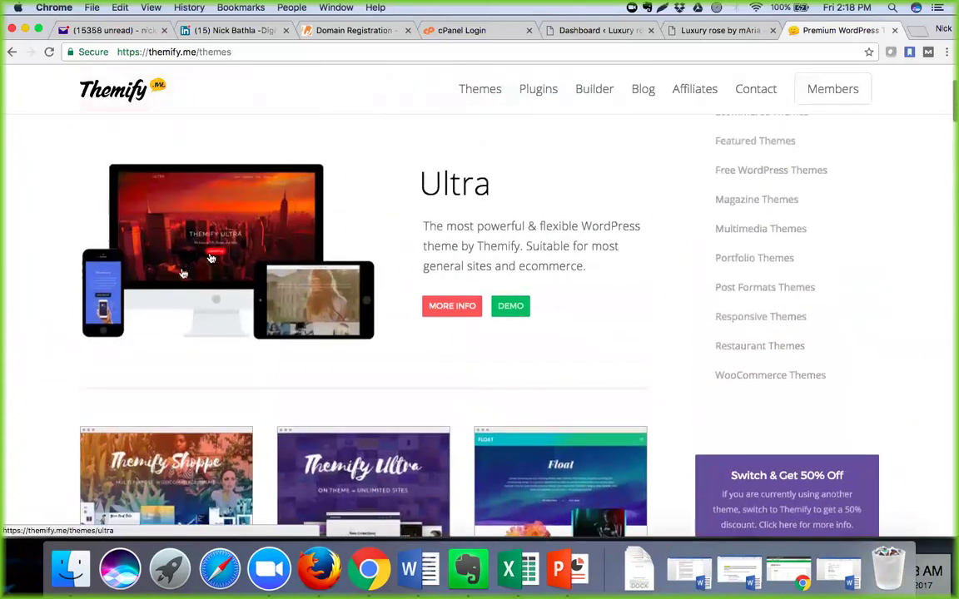
scroll(214, 272, down, 8)
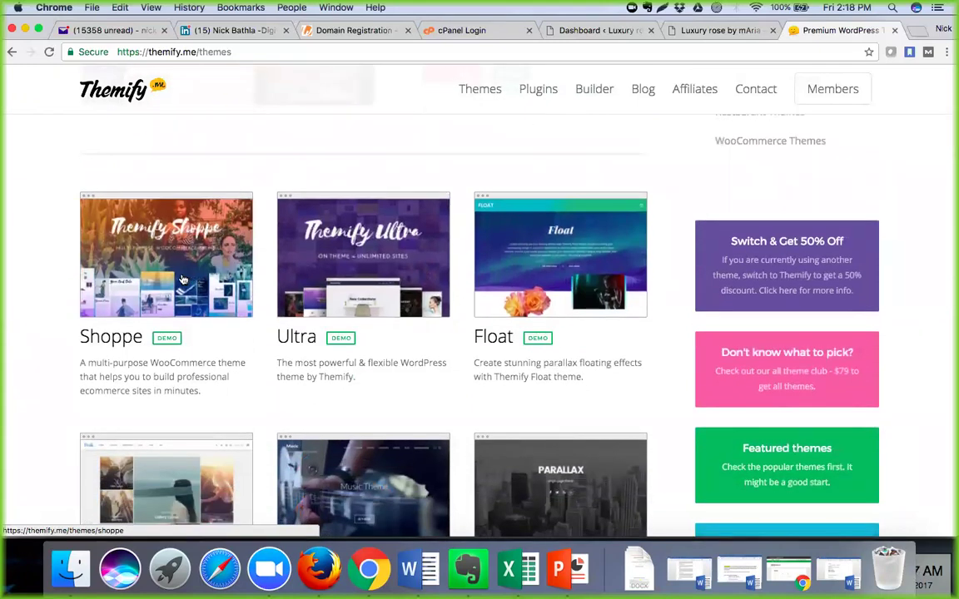
click(182, 278)
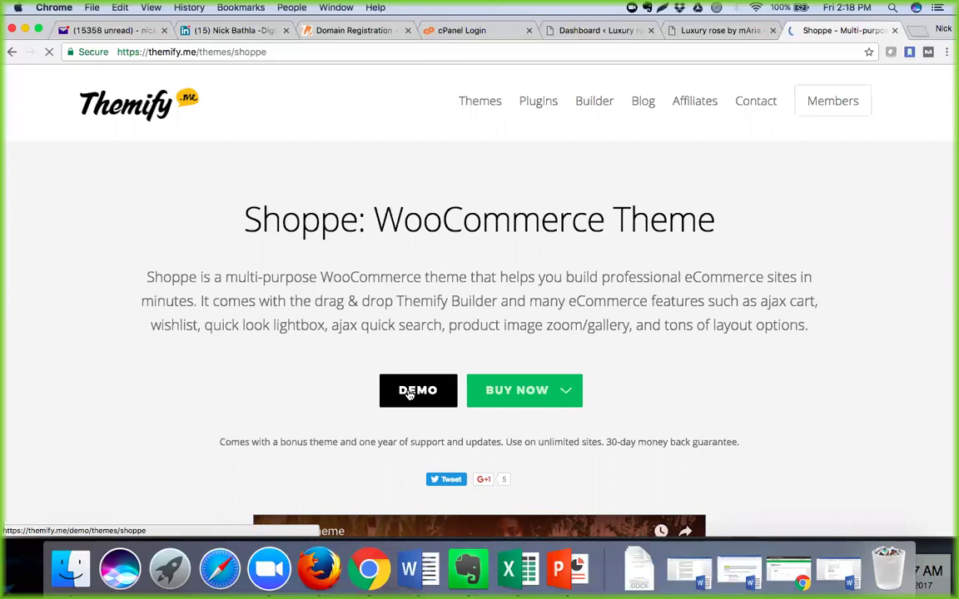
- Launch the live Shoppe demo and close the Domain Registration tab
click(409, 395)
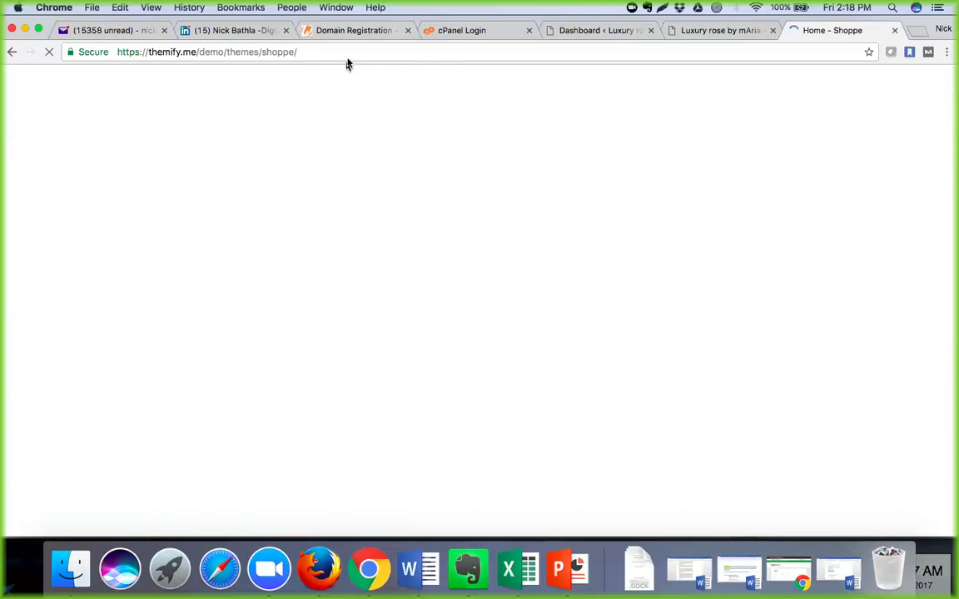
click(408, 32)
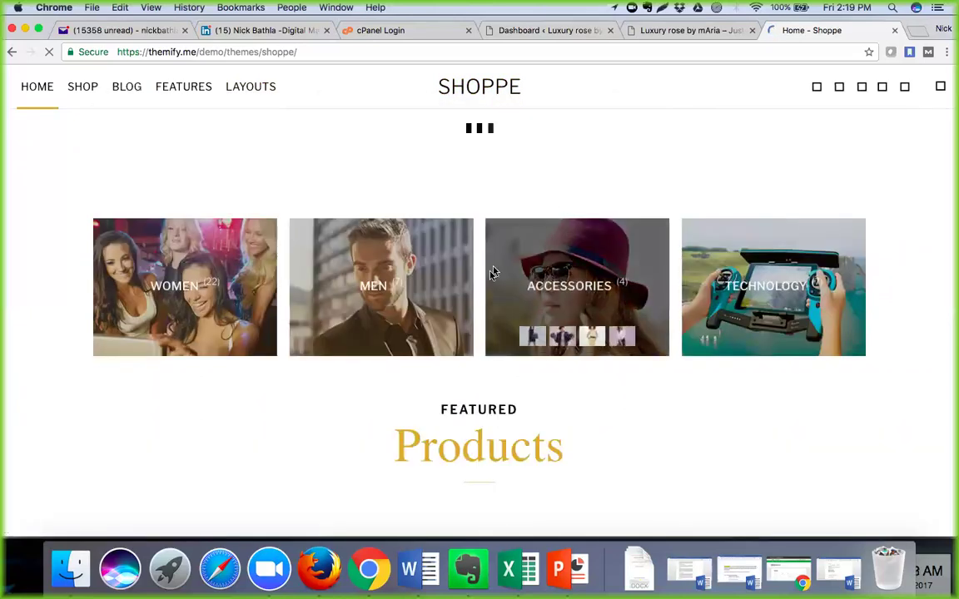
- Scroll the Shoppe demo home page down to its footer, then open a blank new tab
scroll(608, 177, down, 8)
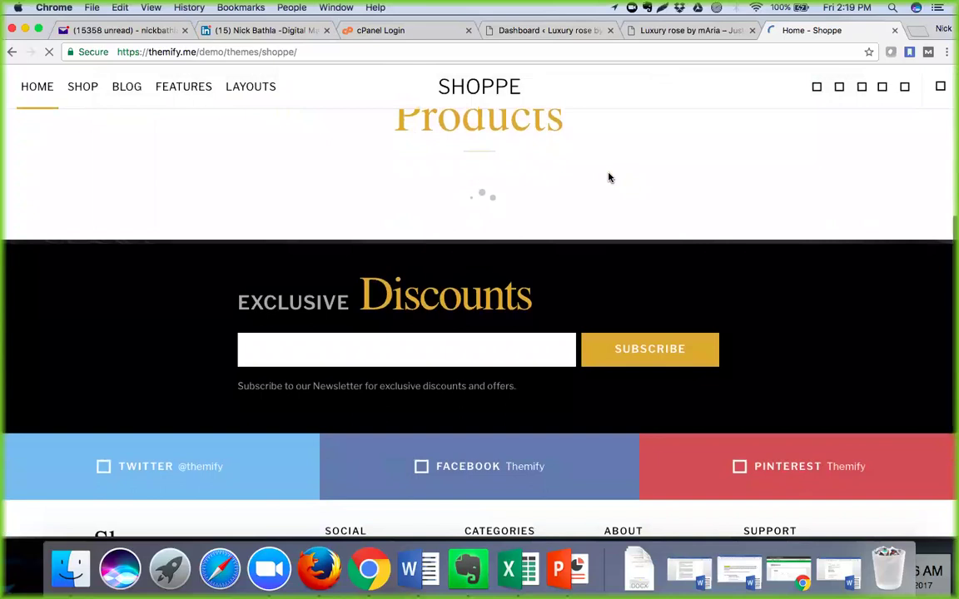
scroll(608, 178, down, 3)
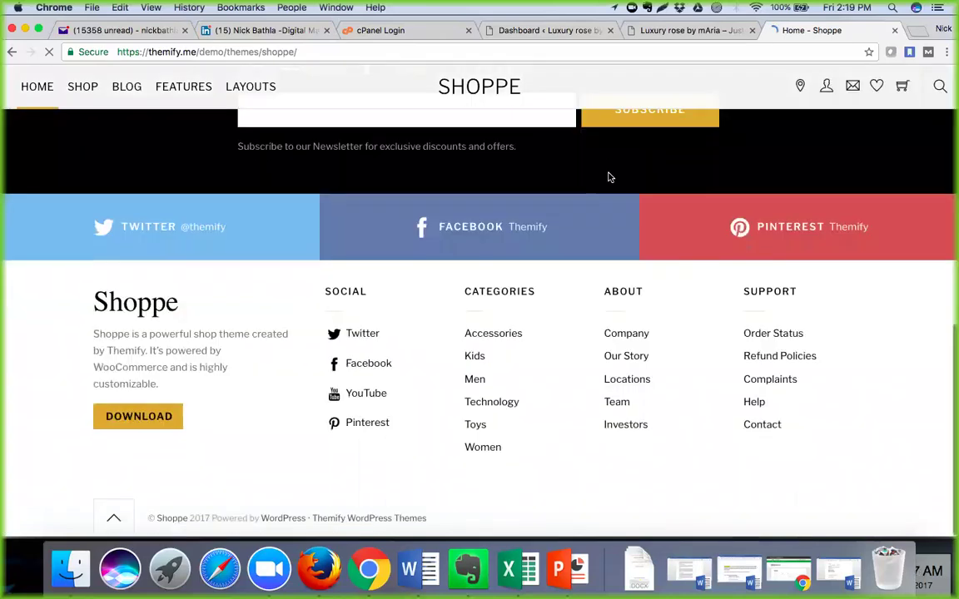
scroll(609, 177, up, 10)
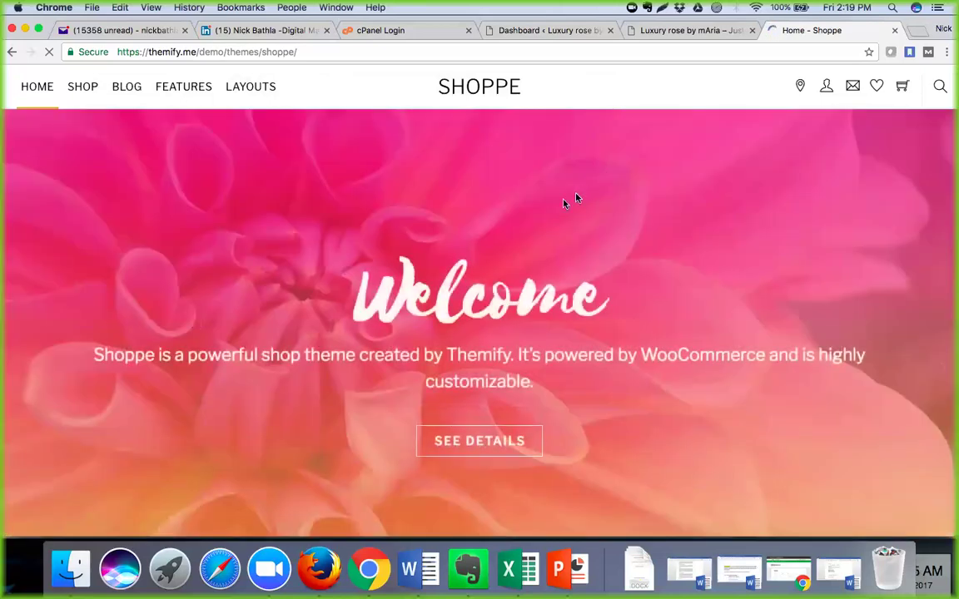
scroll(515, 254, down, 3)
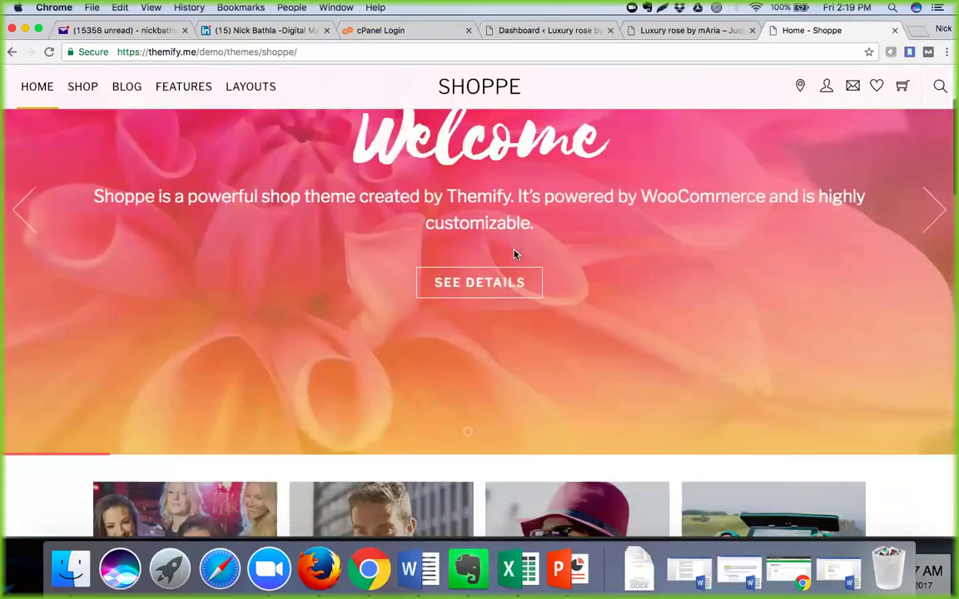
scroll(514, 254, down, 1)
scroll(514, 253, down, 8)
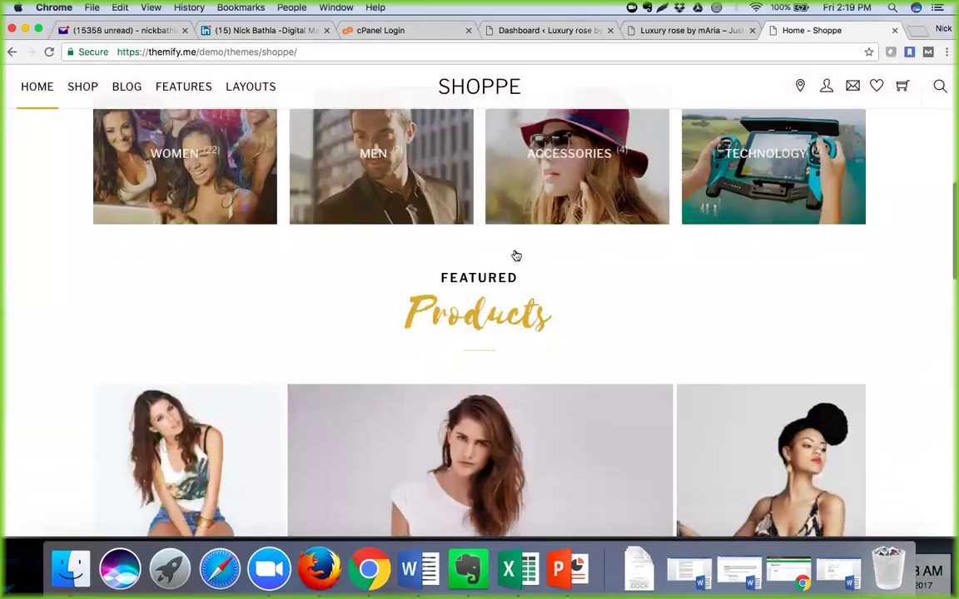
scroll(516, 255, down, 8)
scroll(516, 256, down, 4)
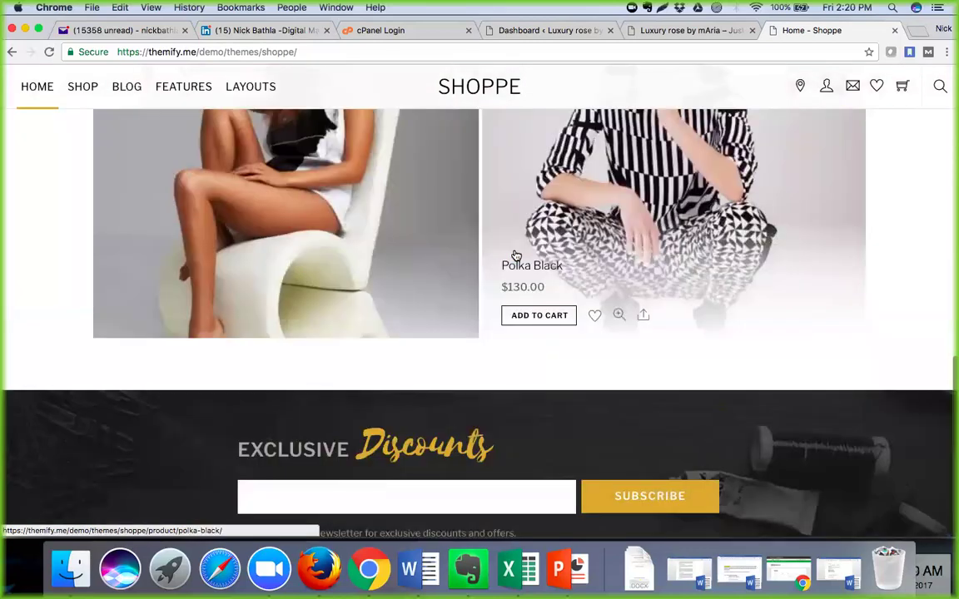
scroll(514, 254, down, 6)
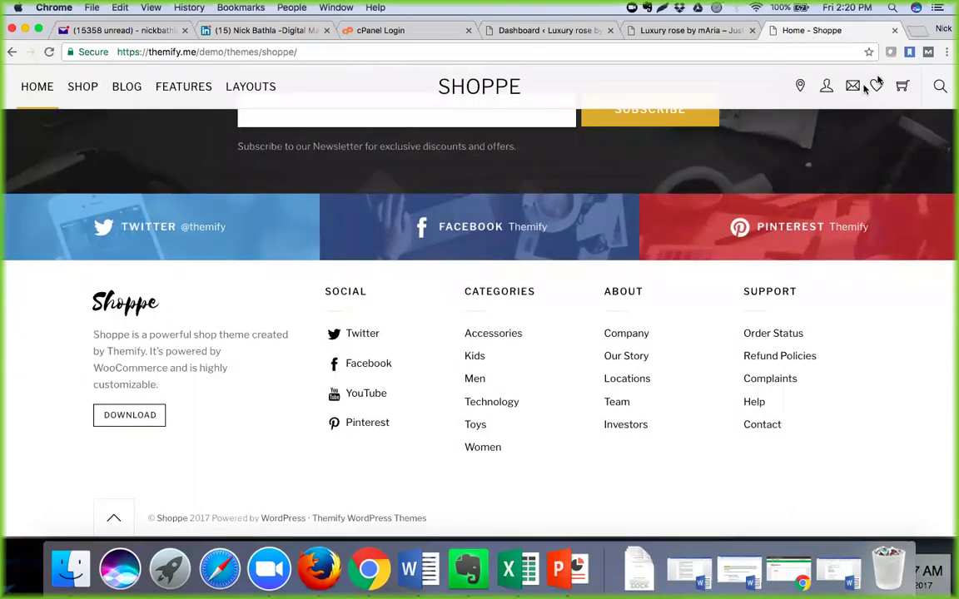
key(super+t)
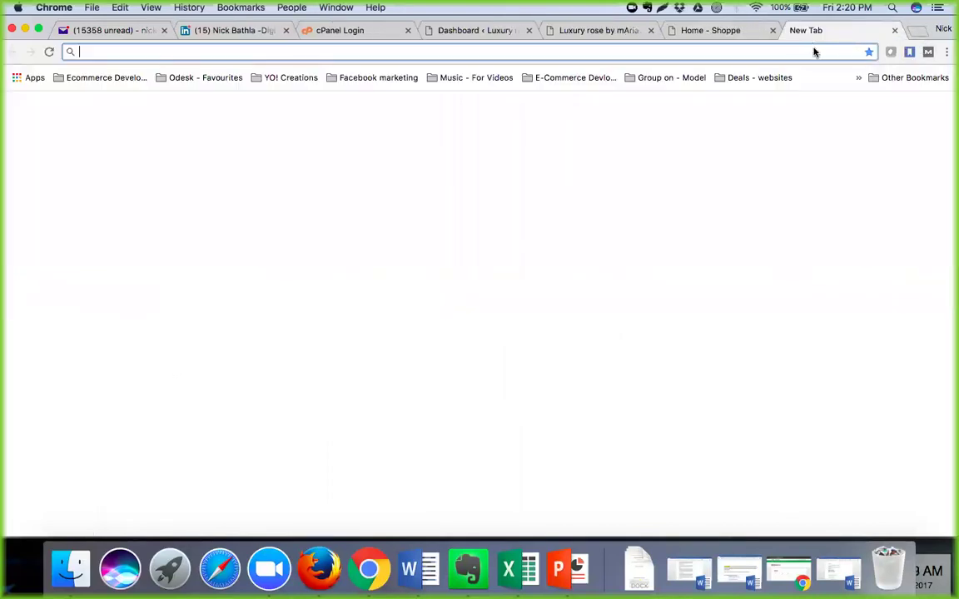
- Load themify.me and go to Members > Member Area to reach the login page
text(themify.me)
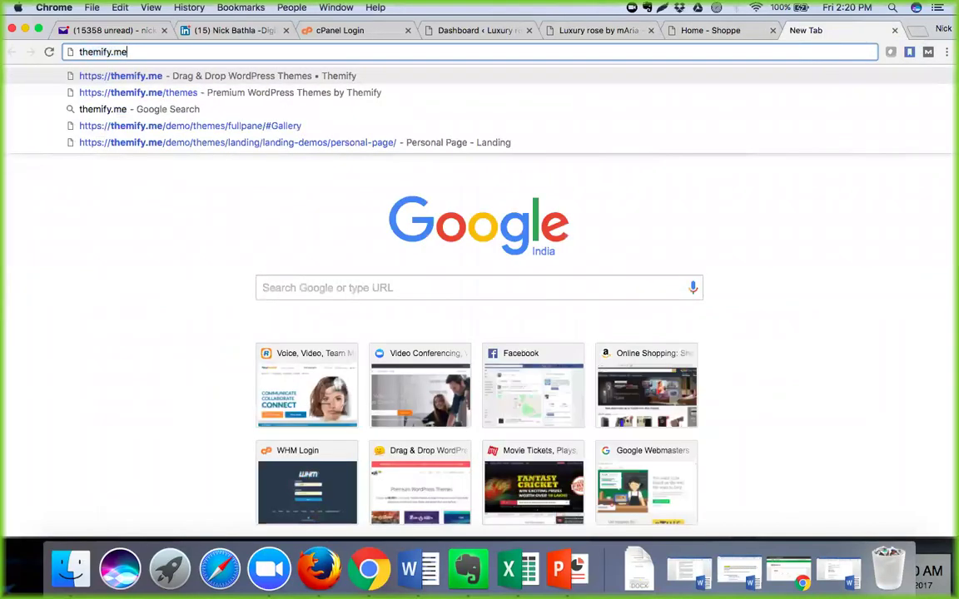
key(Return)
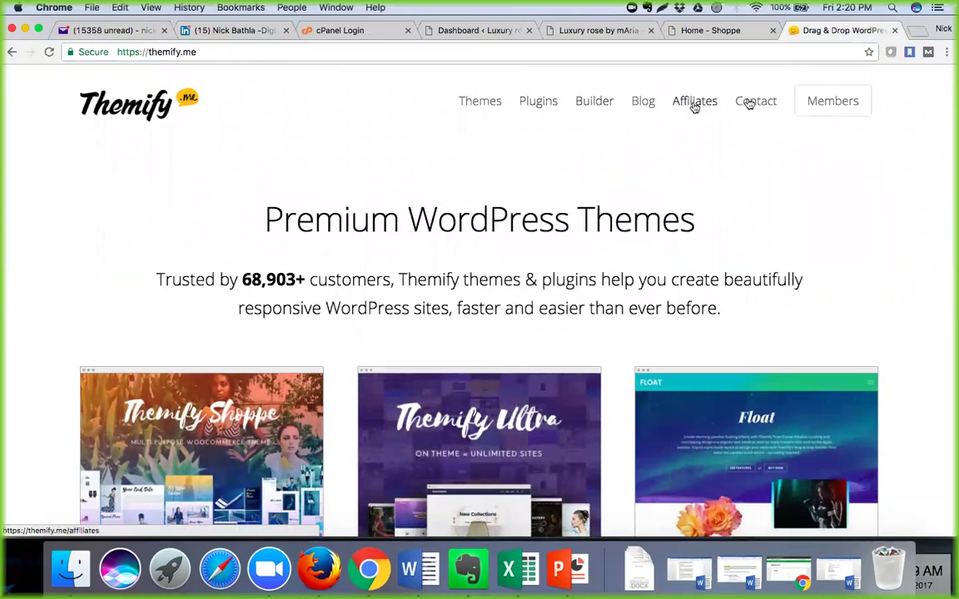
mouse_move(824, 100)
click(834, 155)
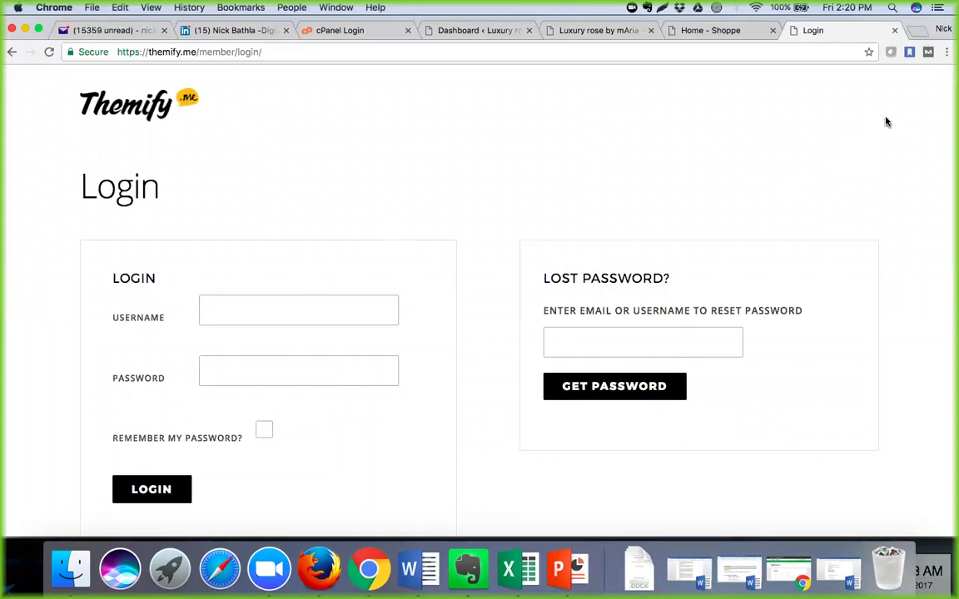
- Try logging in to Themify with the account e-mail and password
click(233, 312)
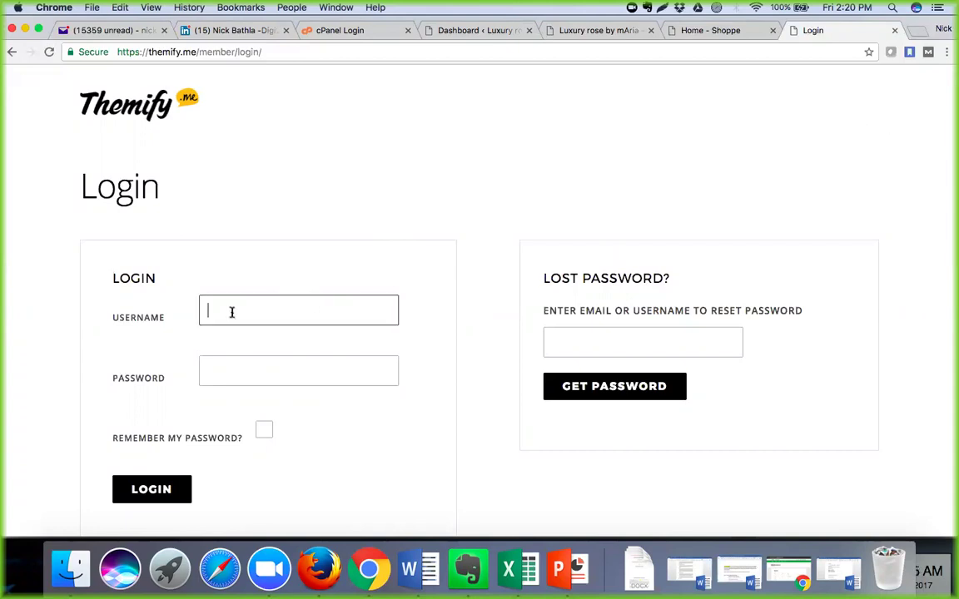
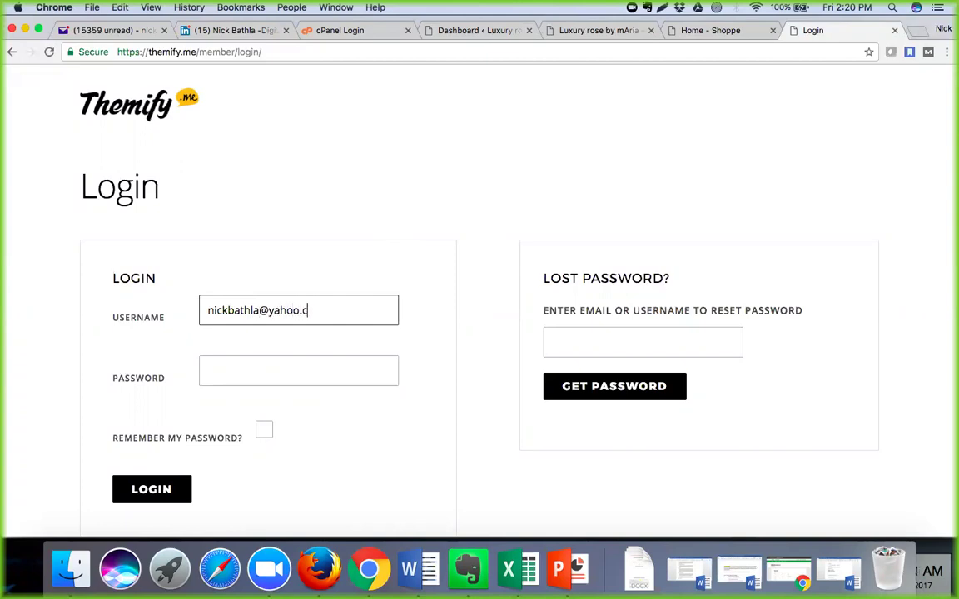
click(217, 367)
text(•)
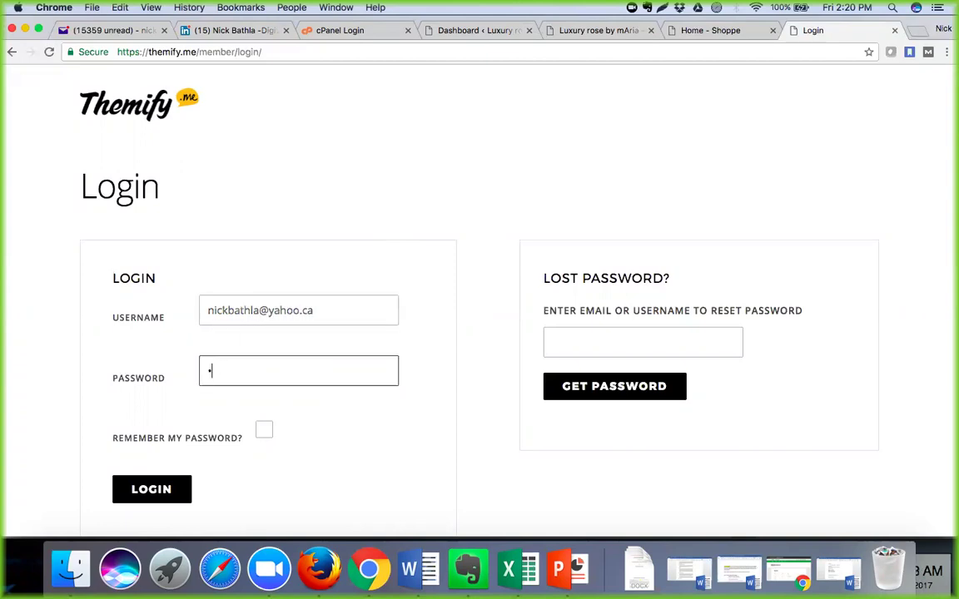
text(•••••••)
click(148, 493)
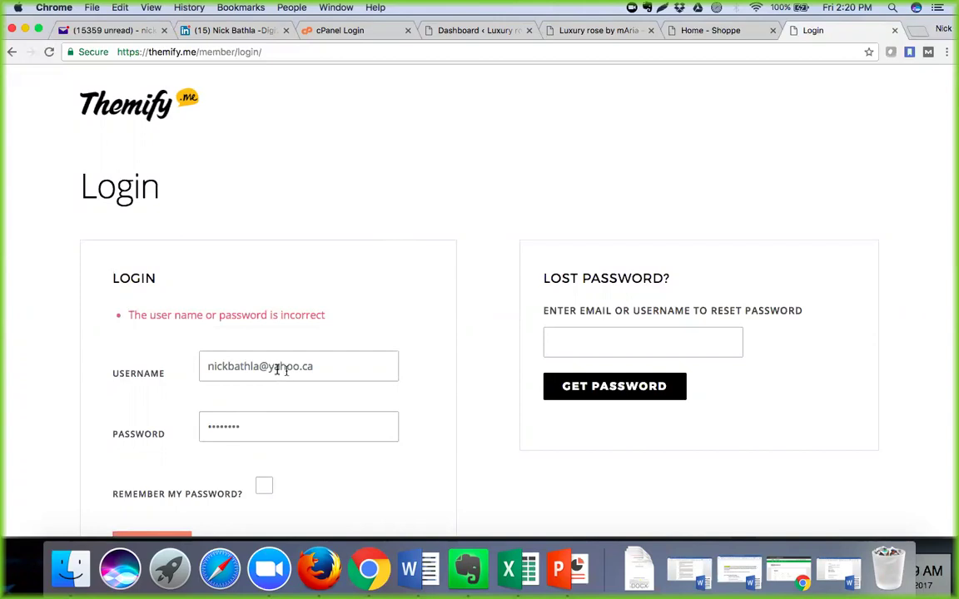
- Trim the e-mail domain from the username field and resubmit the login
drag(260, 366, 336, 372)
key(BackSpace)
click(417, 393)
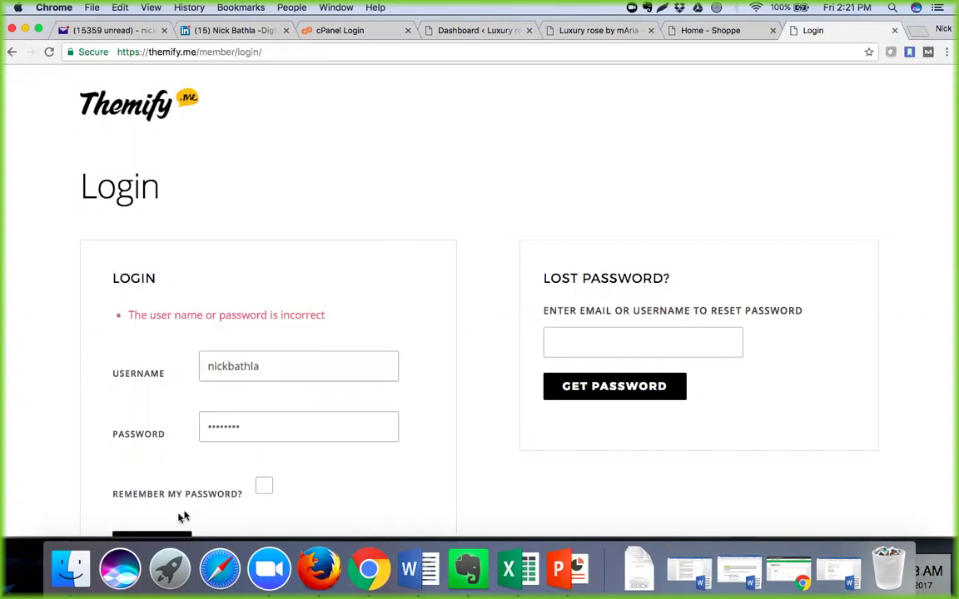
scroll(191, 512, down, 1)
scroll(176, 520, down, 2)
click(164, 464)
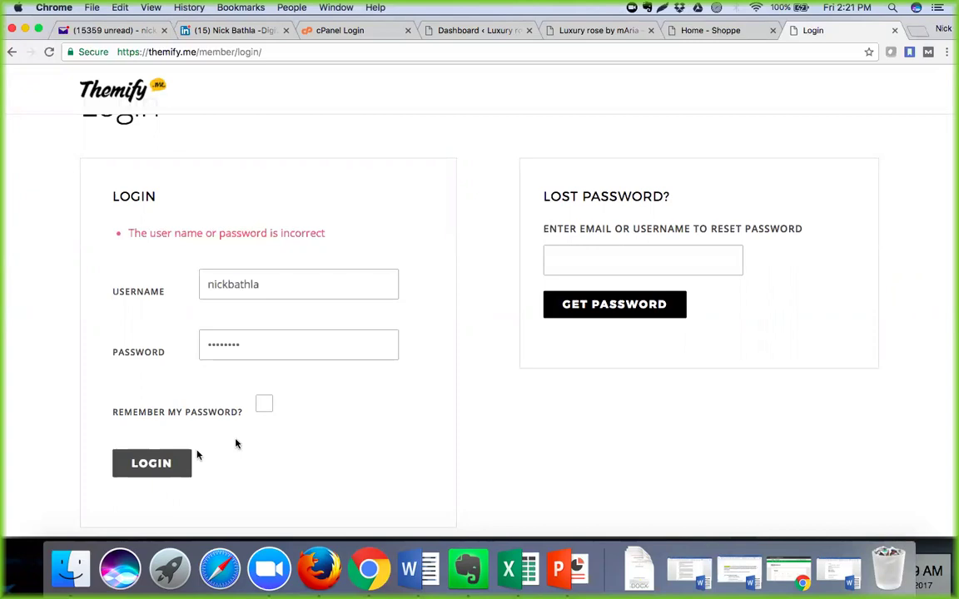
- Enter the account e-mail under Lost Password, then resubmit the login form
click(579, 263)
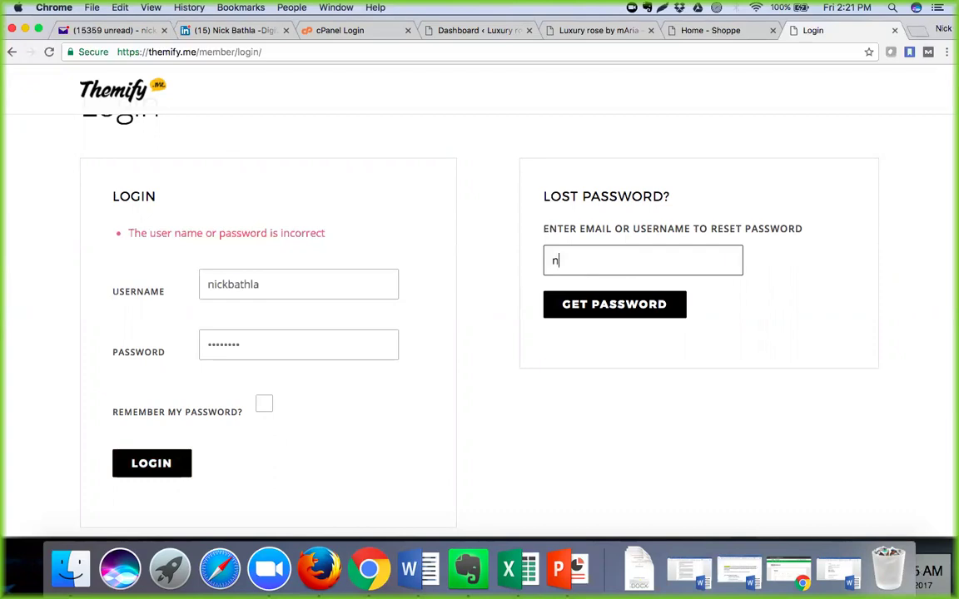
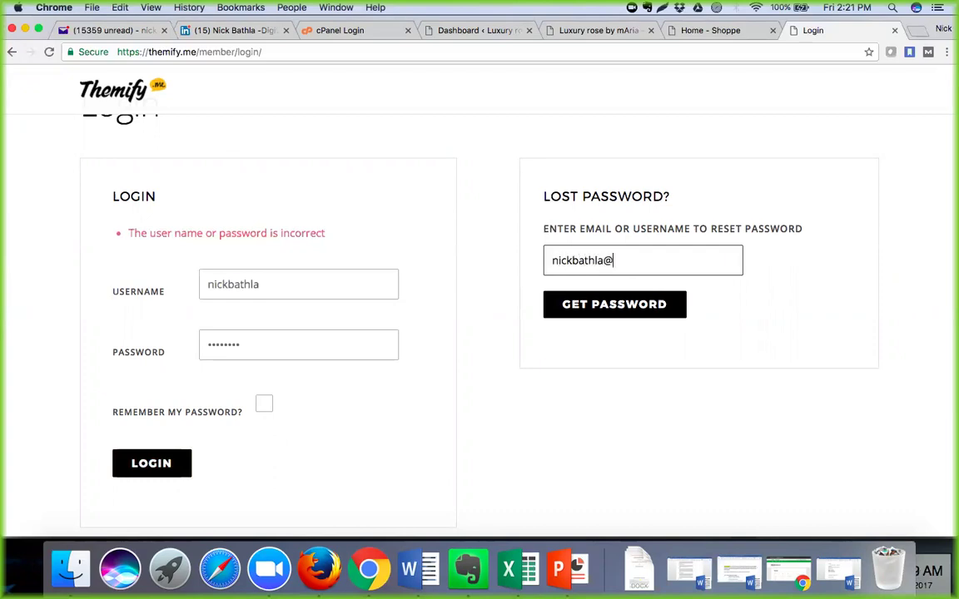
click(582, 307)
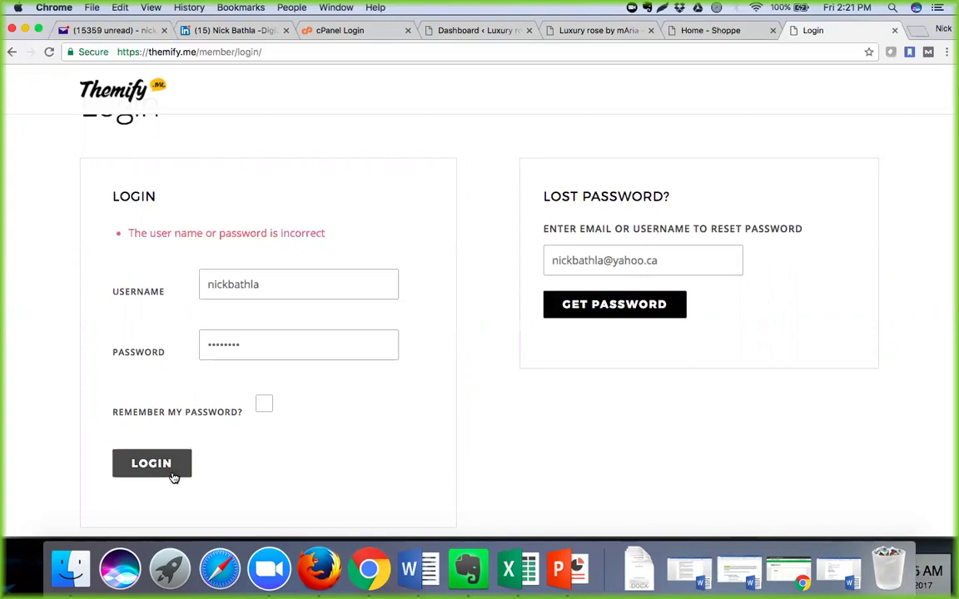
click(50, 52)
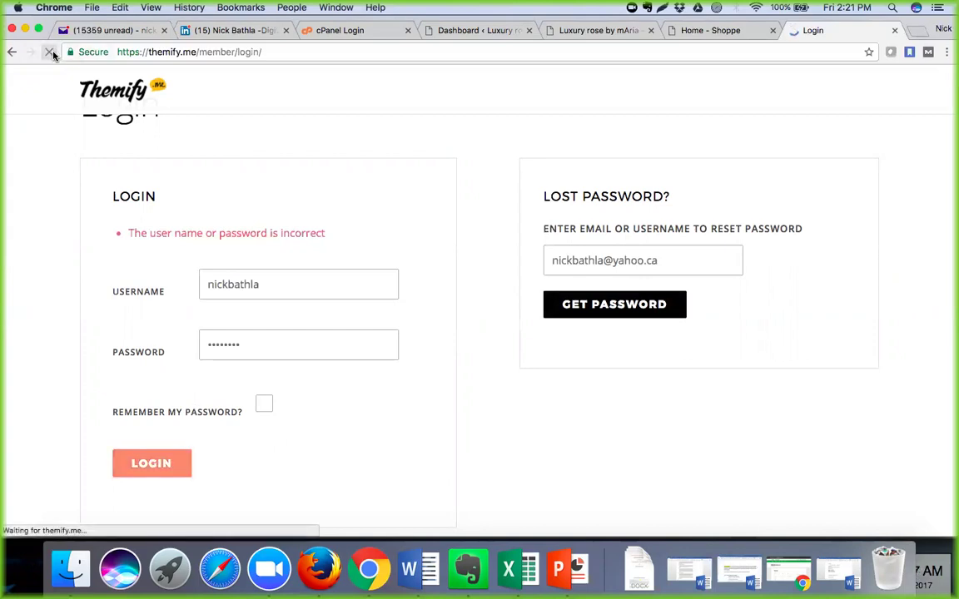
- Log in again with the account username and password
click(227, 256)
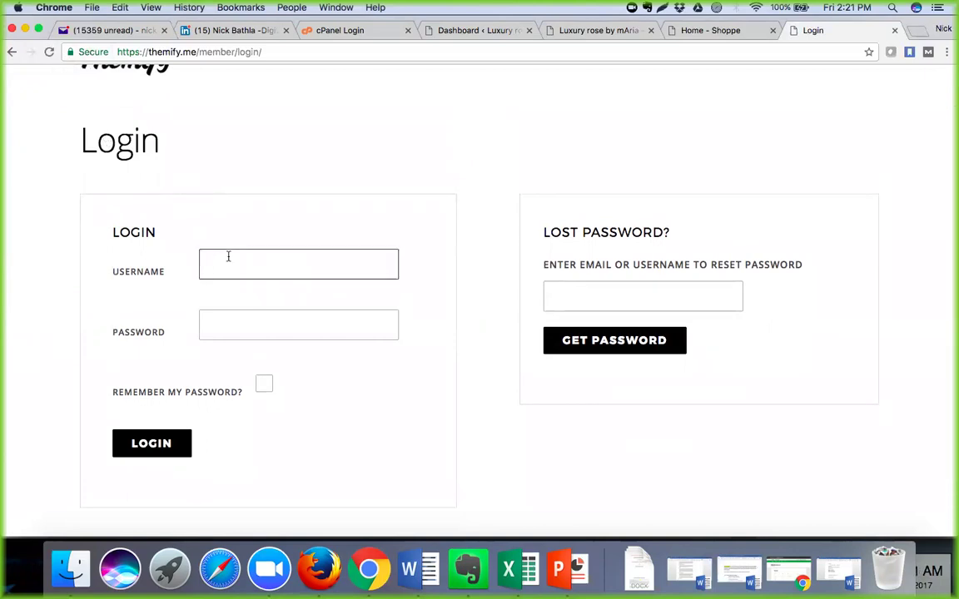
text(nickbathla)
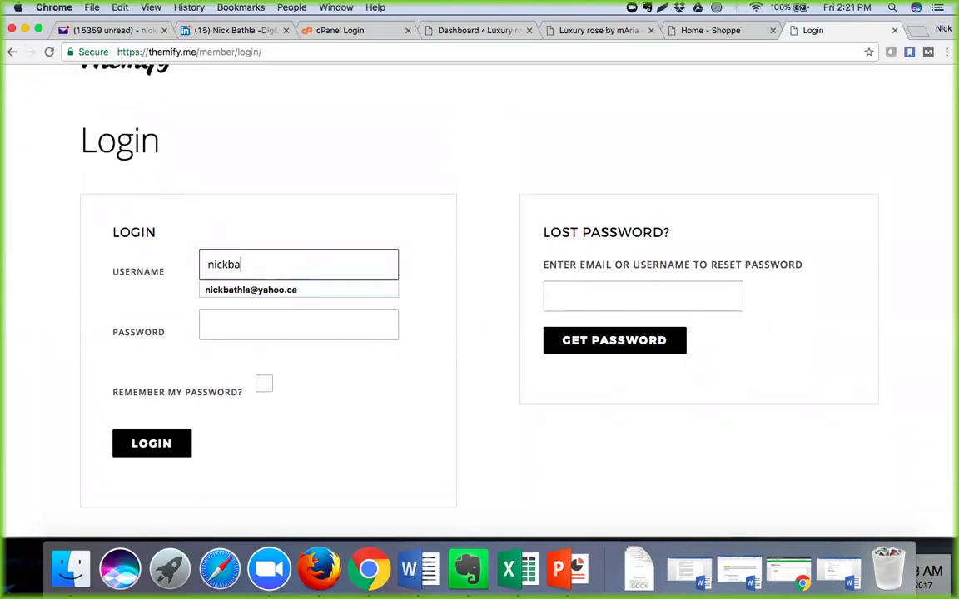
click(228, 315)
text(••••••)
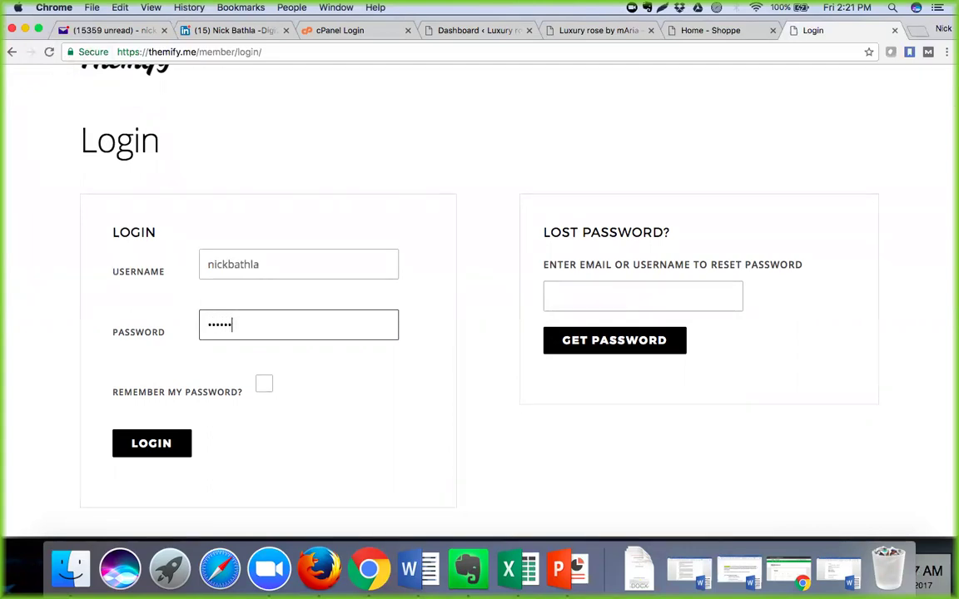
text(••)
click(175, 448)
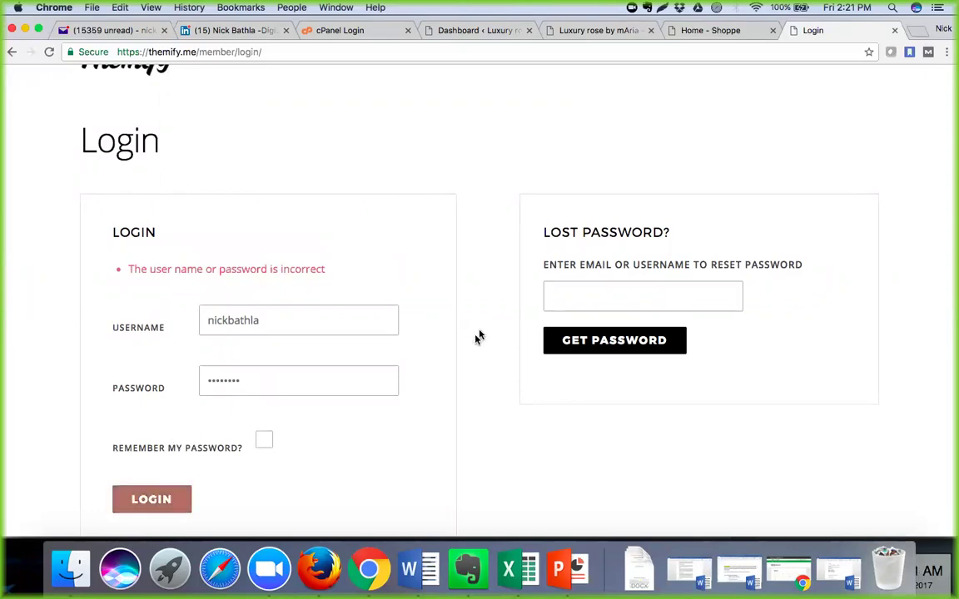
- Request a password reset e-mail for the account, then check the mail inbox
click(559, 298)
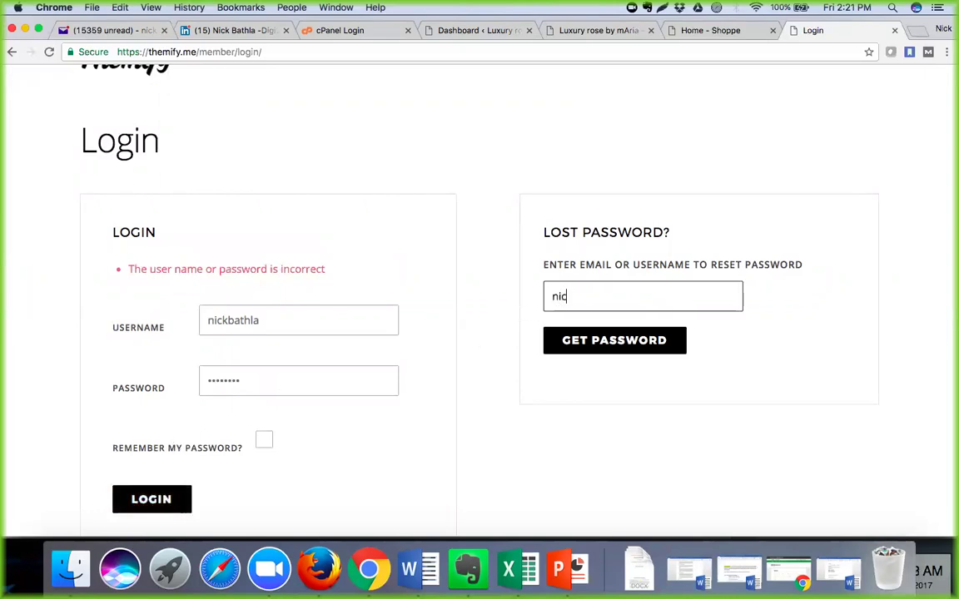
click(600, 340)
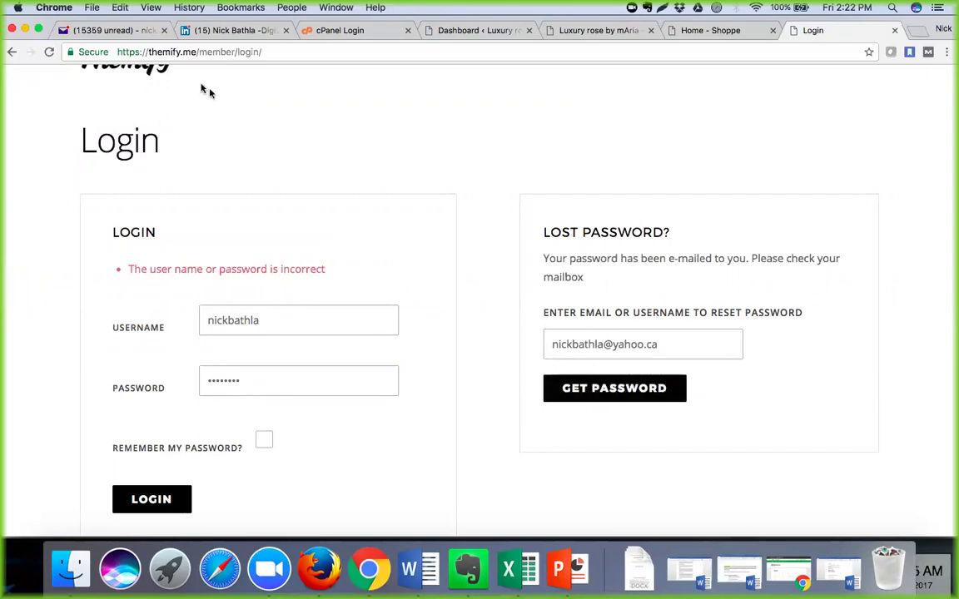
click(125, 31)
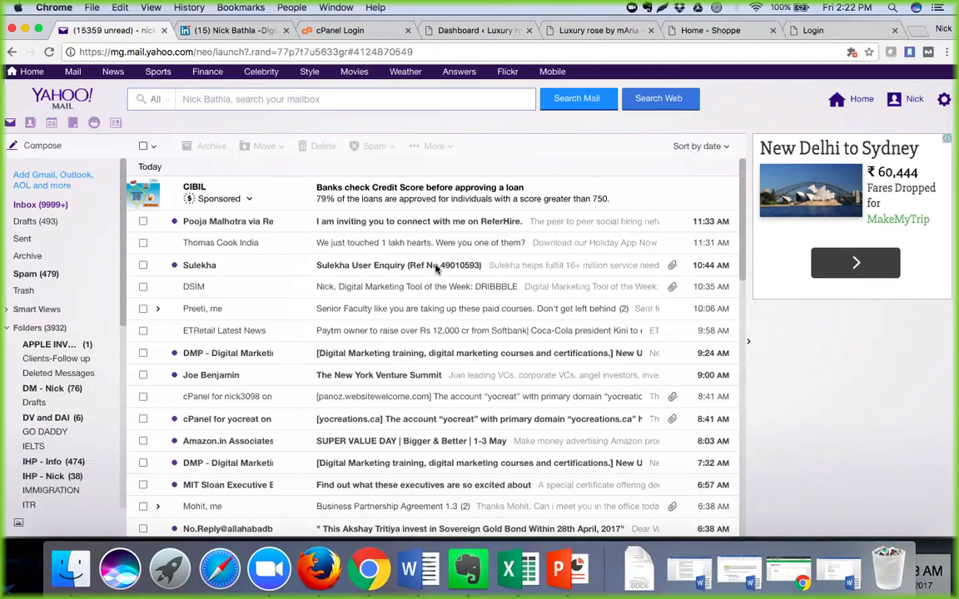
- Check the Themify login page, then open the 'Resetting your password at Themify' email in Yahoo Mail
click(831, 31)
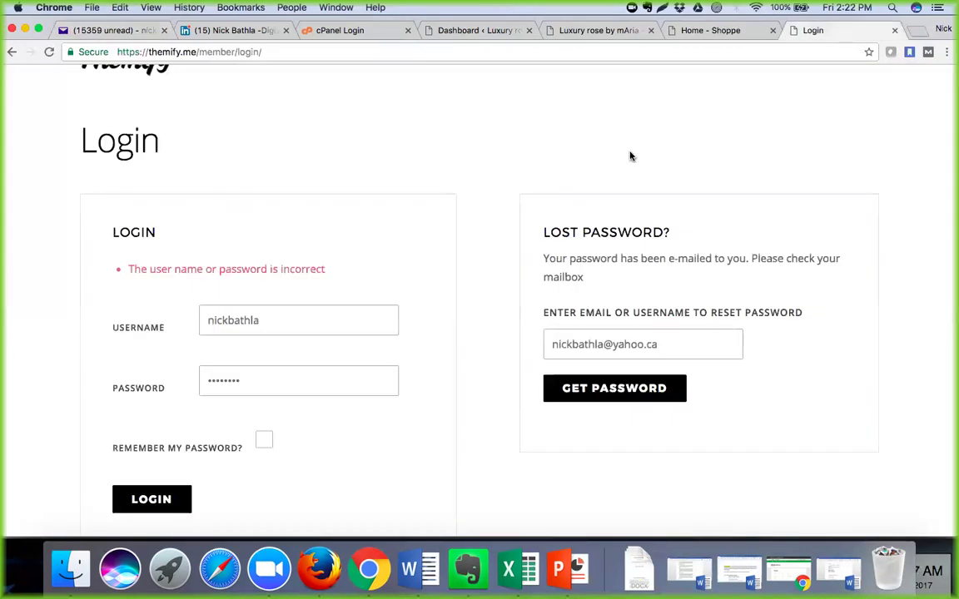
scroll(630, 156, down, 1)
scroll(630, 155, up, 2)
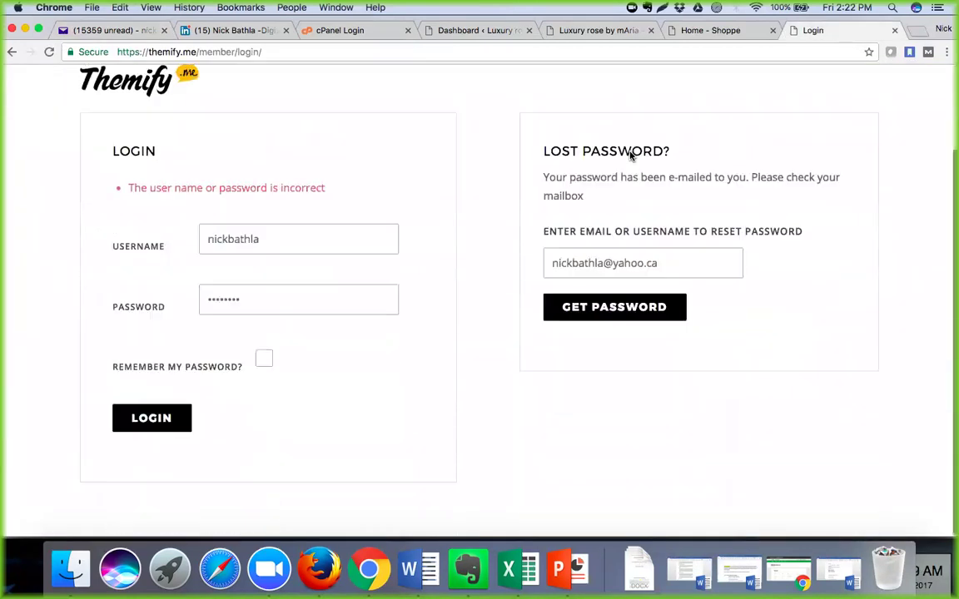
scroll(630, 155, up, 2)
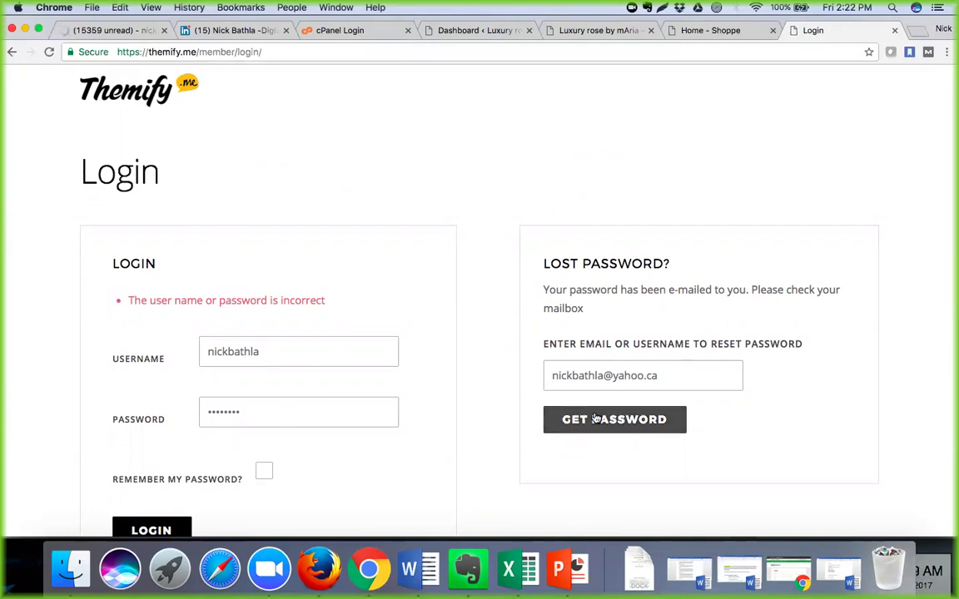
click(90, 31)
scroll(236, 174, down, 3)
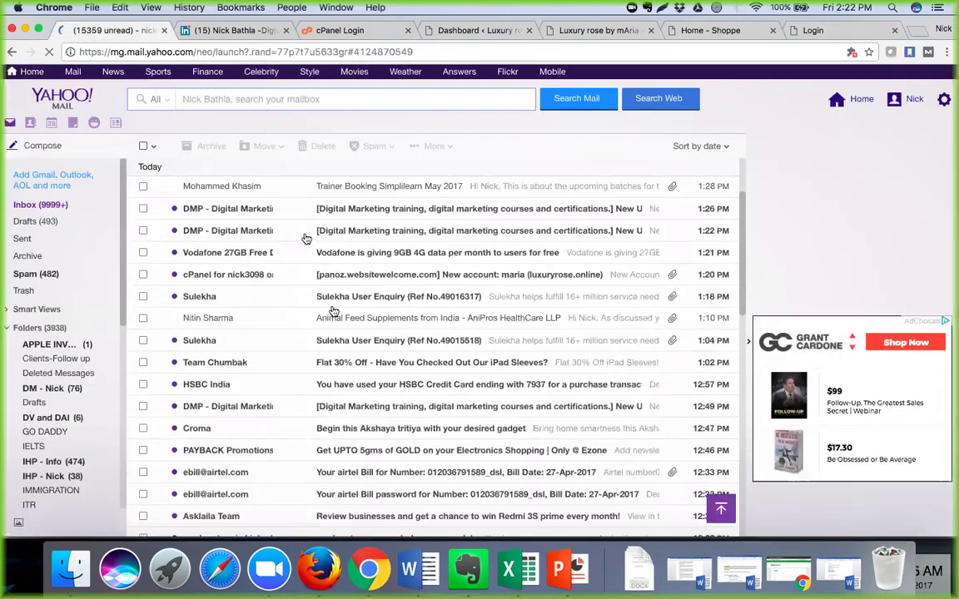
scroll(333, 312, up, 3)
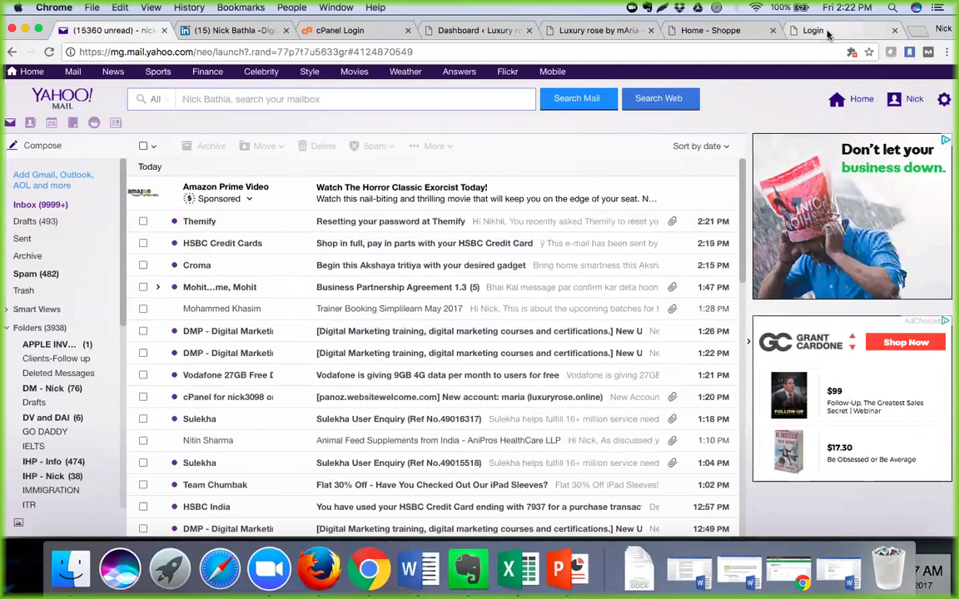
click(551, 230)
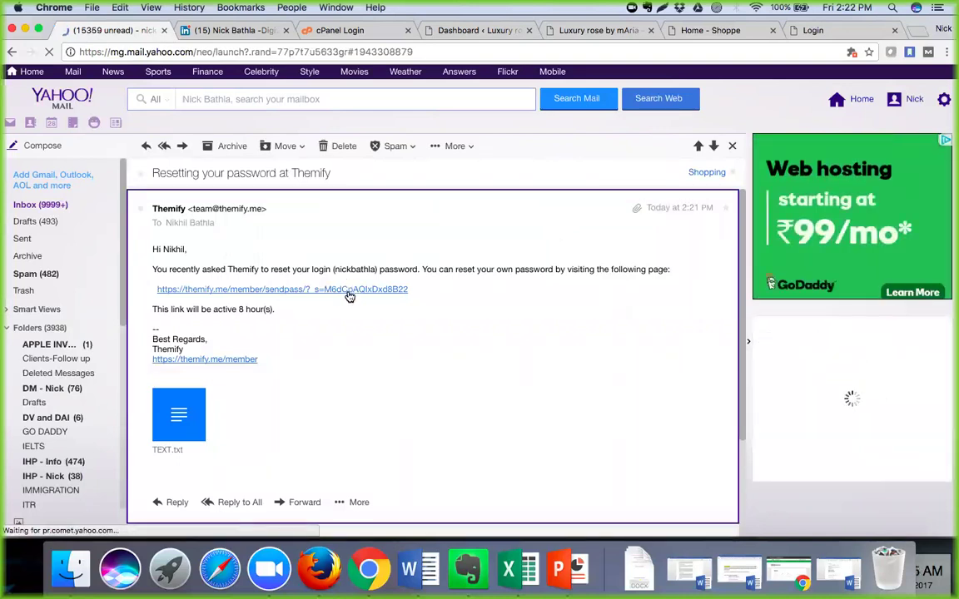
- Follow the reset link, enter and confirm a new Themify password, save it, and return to login
click(348, 292)
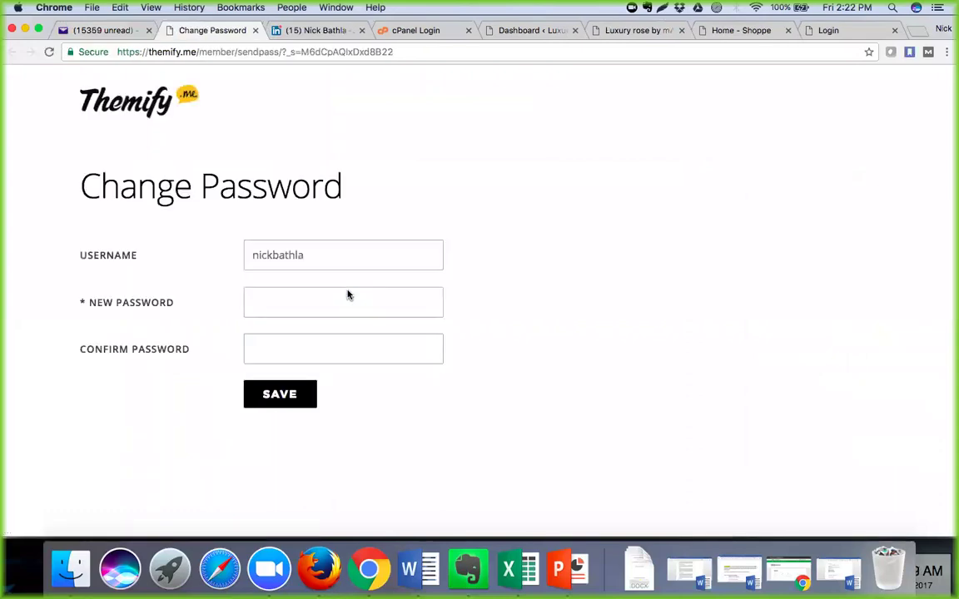
click(327, 302)
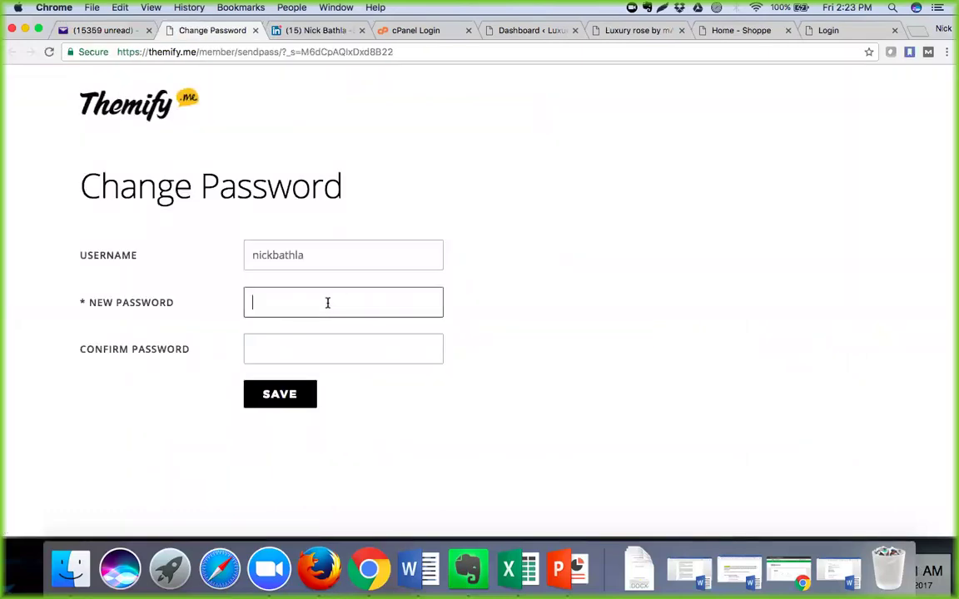
text(••••••••)
click(308, 355)
text(•••••)
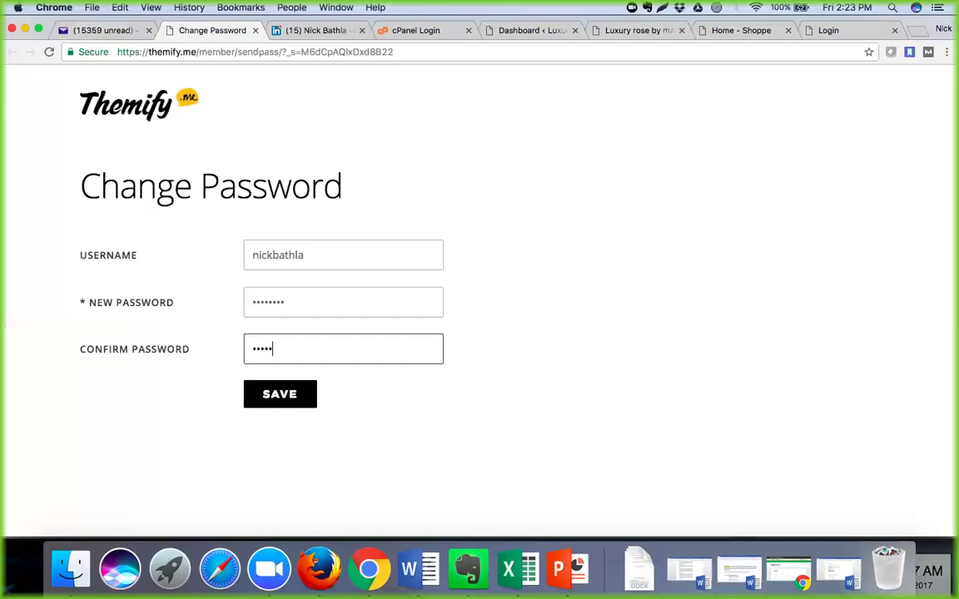
text(•)
click(291, 394)
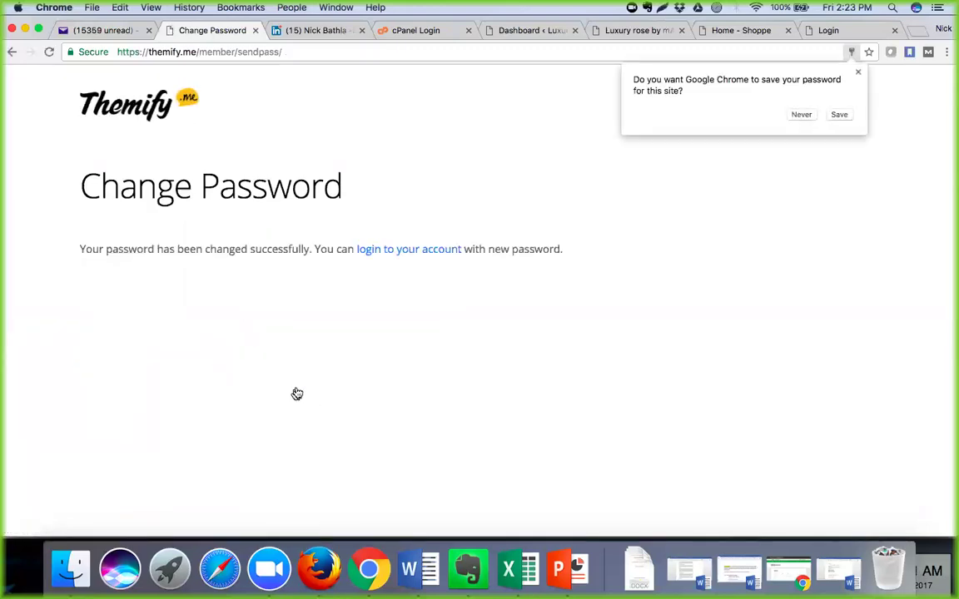
click(838, 114)
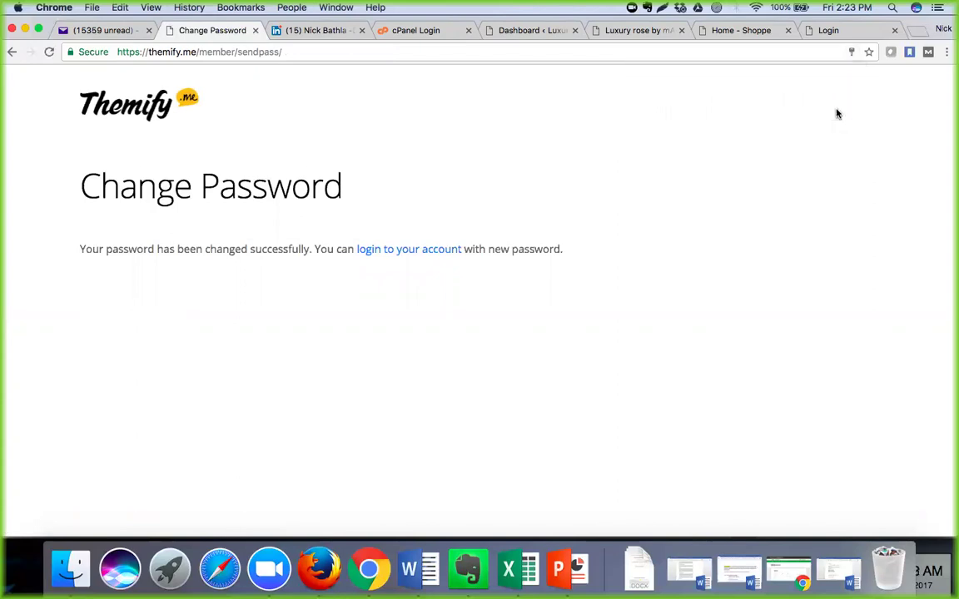
click(445, 251)
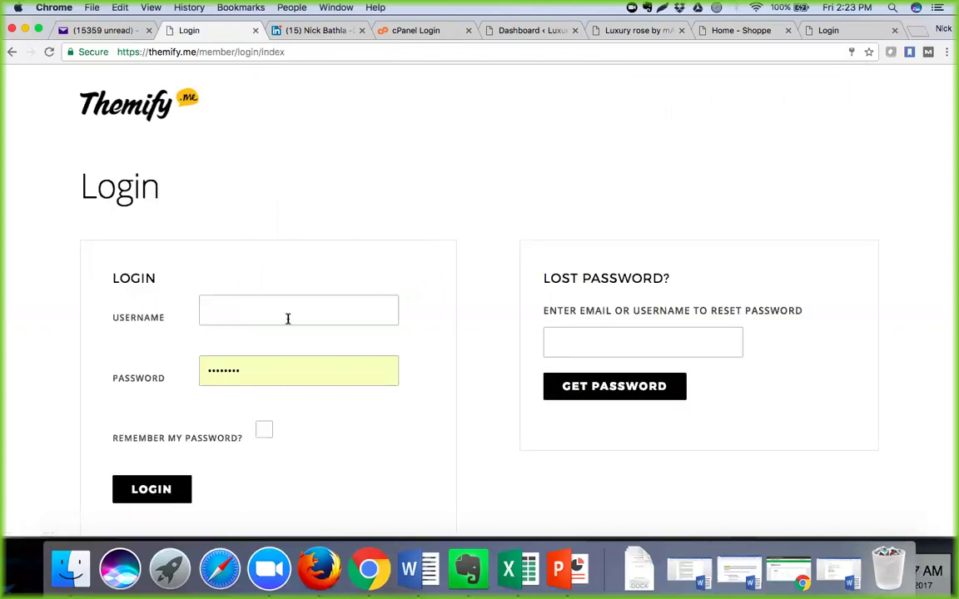
- Fill in the Themify username from the autocomplete suggestion and the new password, then submit the login
click(288, 319)
text(nick)
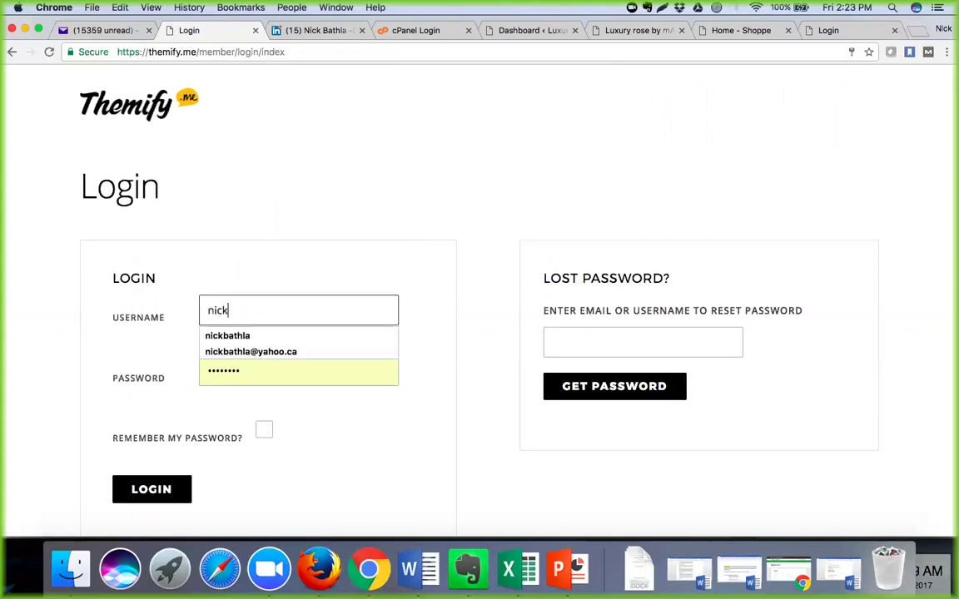
click(288, 335)
click(248, 374)
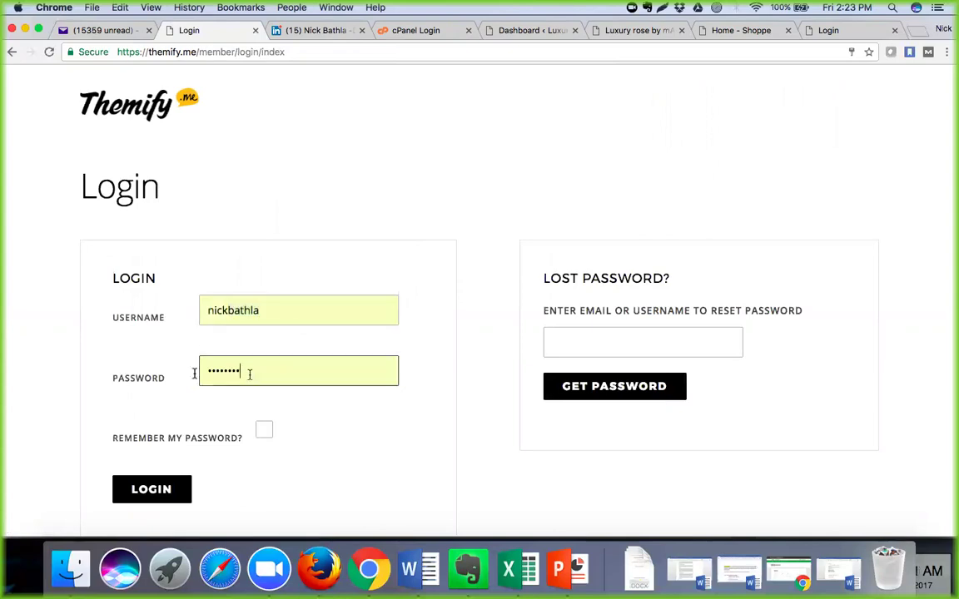
text(a)
text(••••)
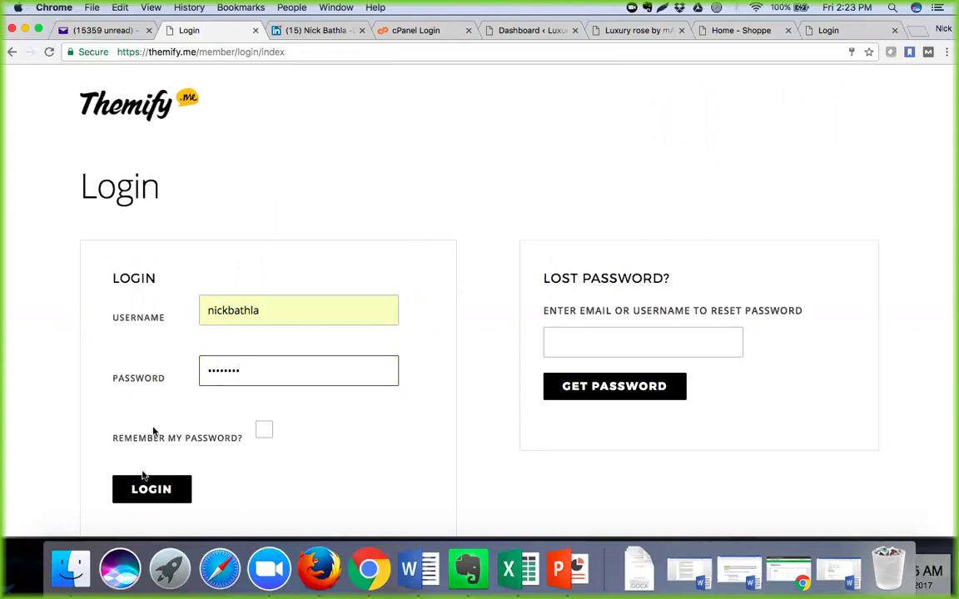
click(144, 496)
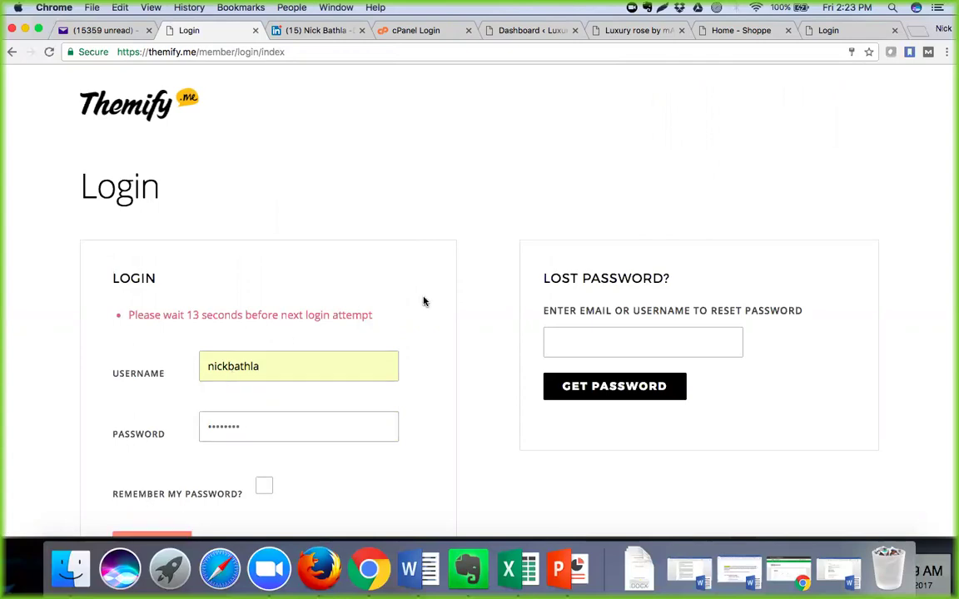
- After the wait-before-next-attempt notice, clear the autofilled password and retype the new one
scroll(423, 301, down, 3)
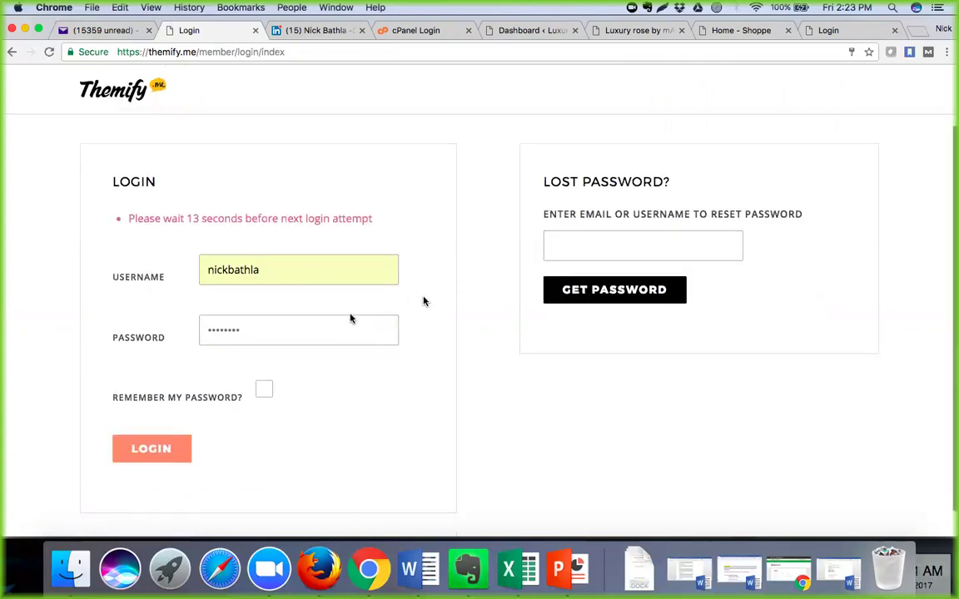
click(300, 329)
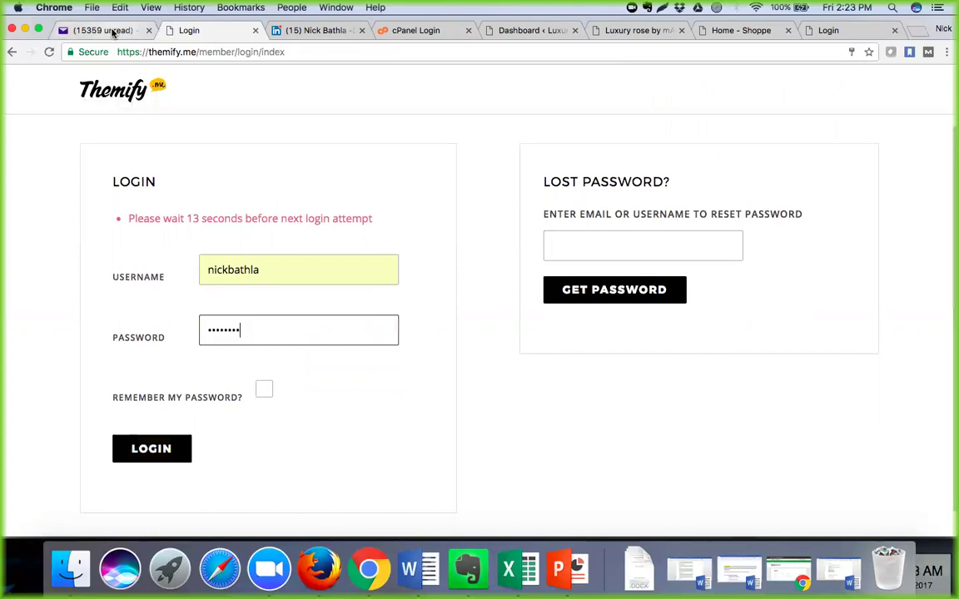
click(112, 31)
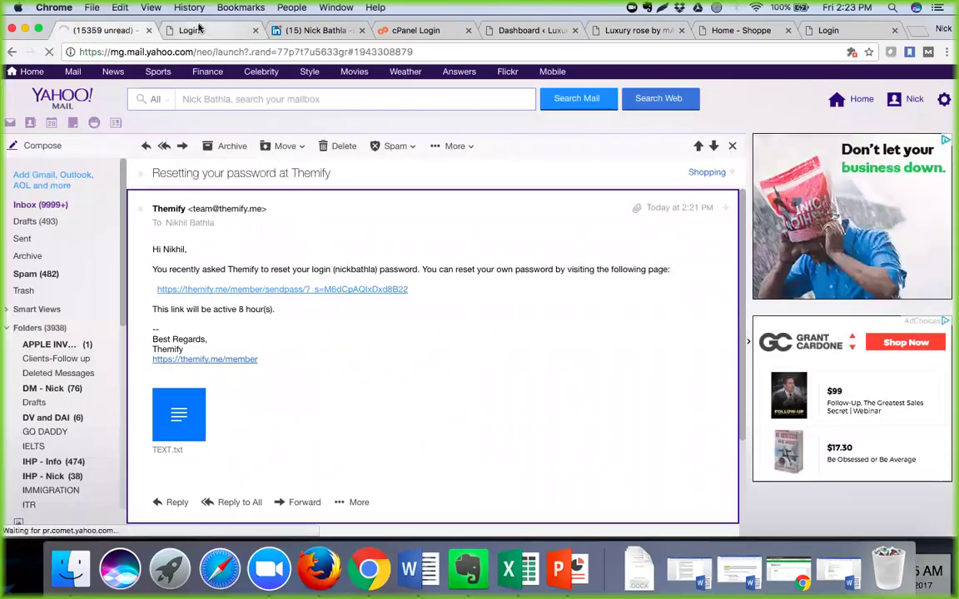
click(196, 30)
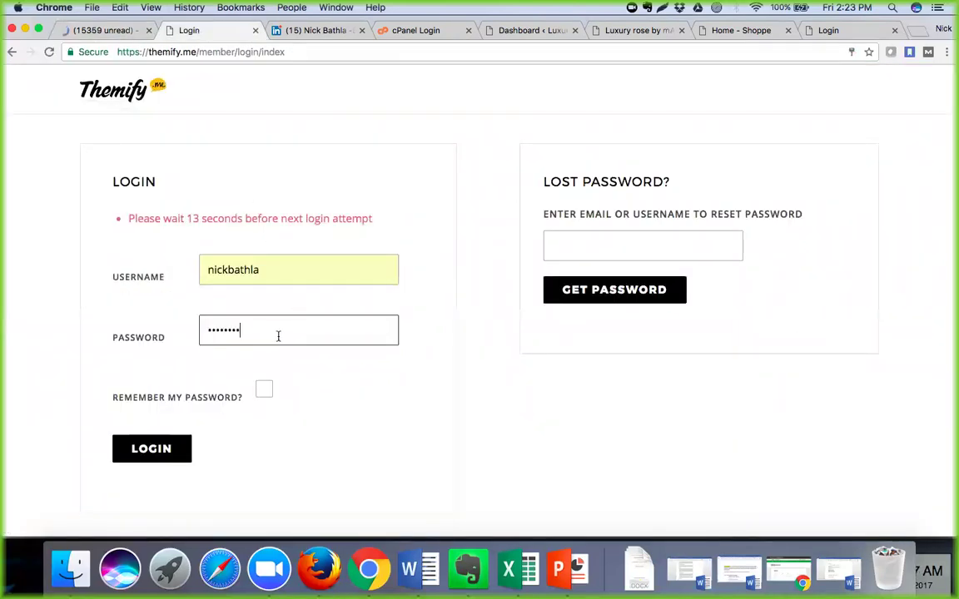
key(BackSpace)
key(BackSpace)
key(BackSpace)
key(BackSpace)
key(BackSpace)
key(BackSpace)
key(BackSpace)
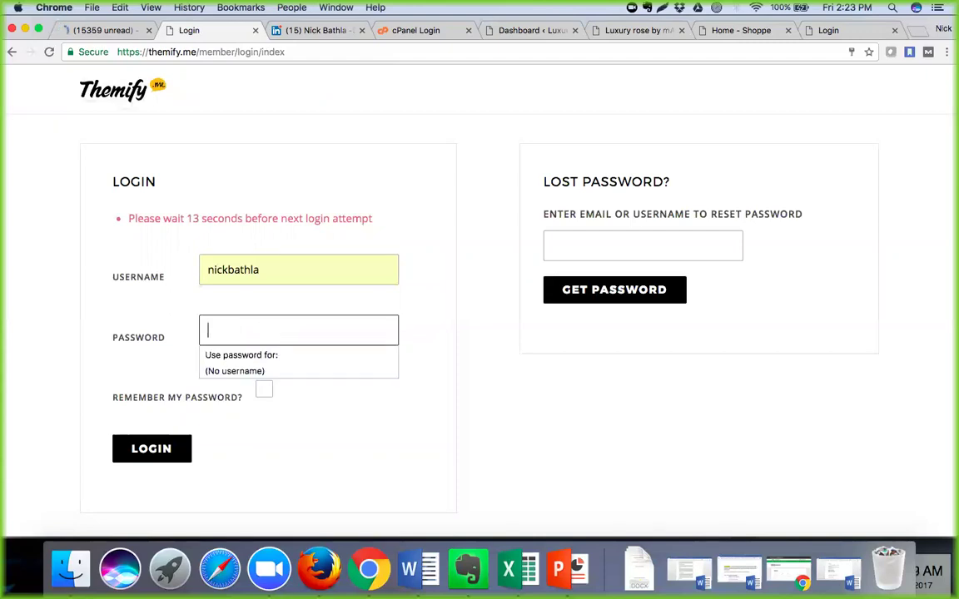
text(••)
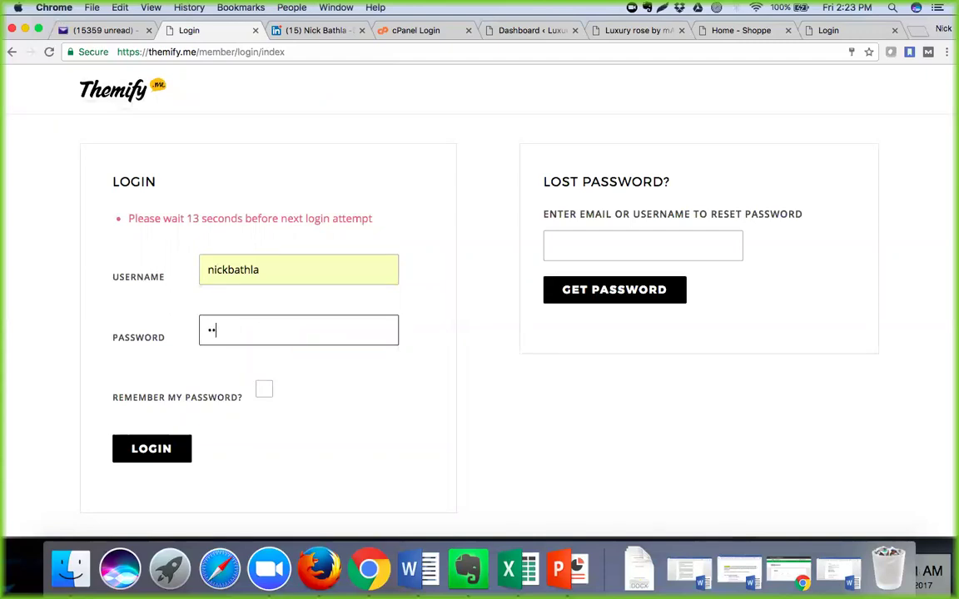
key(BackSpace)
text(•••)
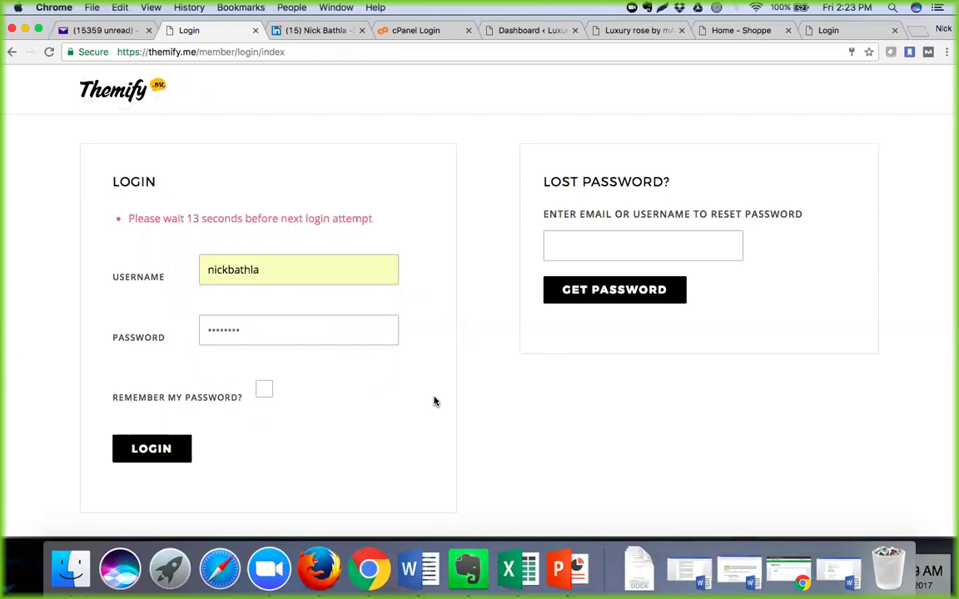
- Log in to the Themify member area and dismiss the browser's save-password prompt
click(164, 455)
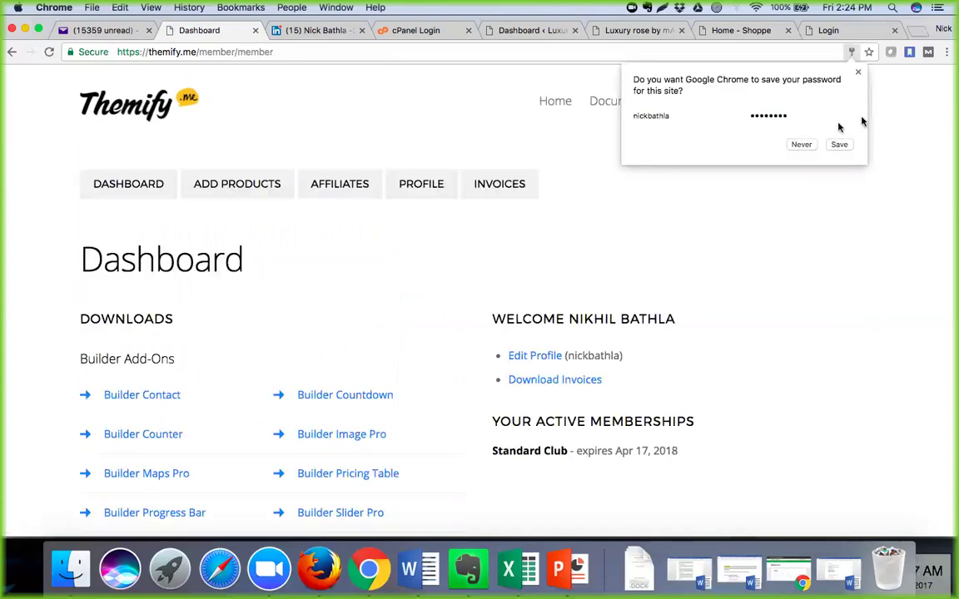
click(862, 179)
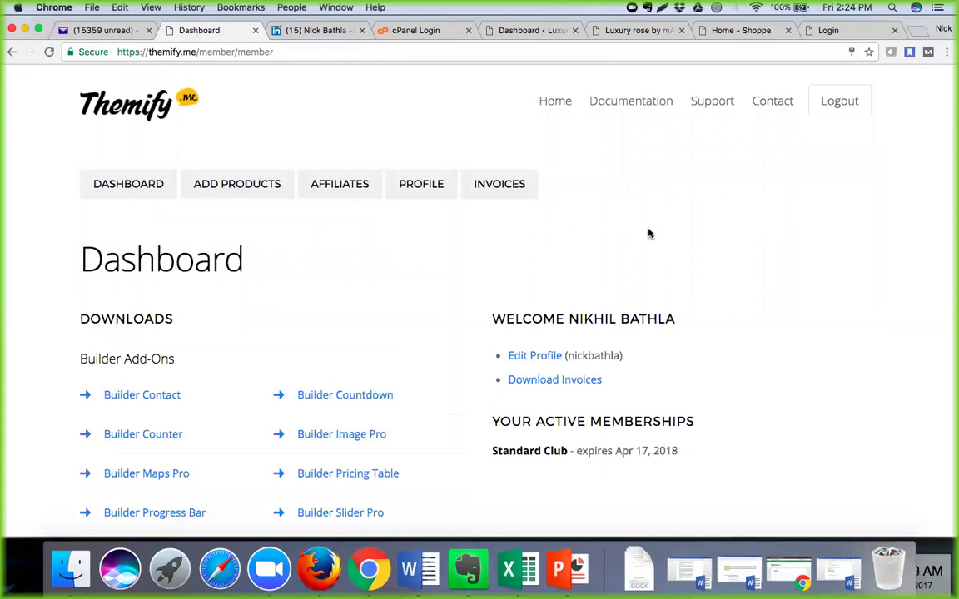
scroll(413, 255, down, 3)
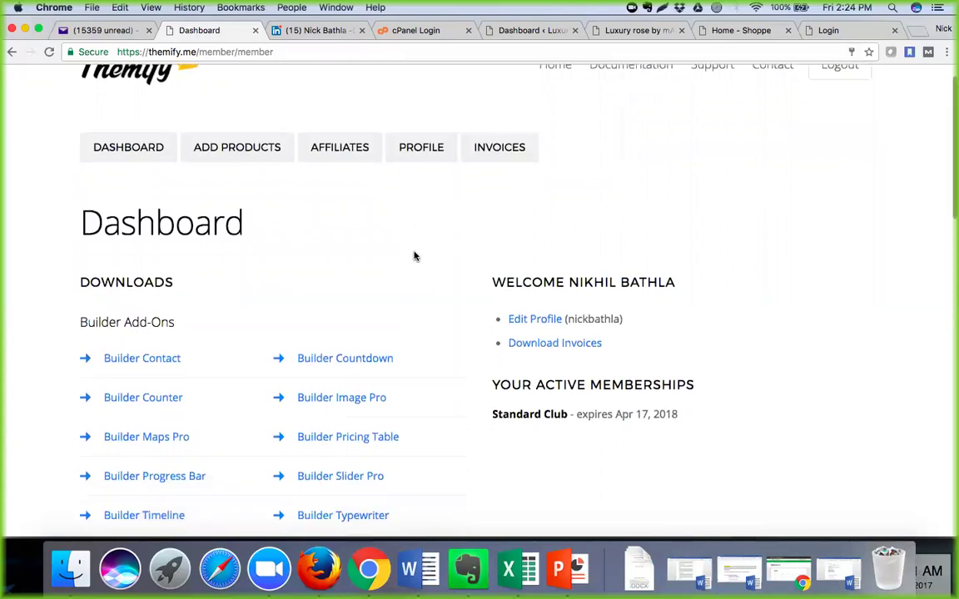
scroll(414, 256, down, 5)
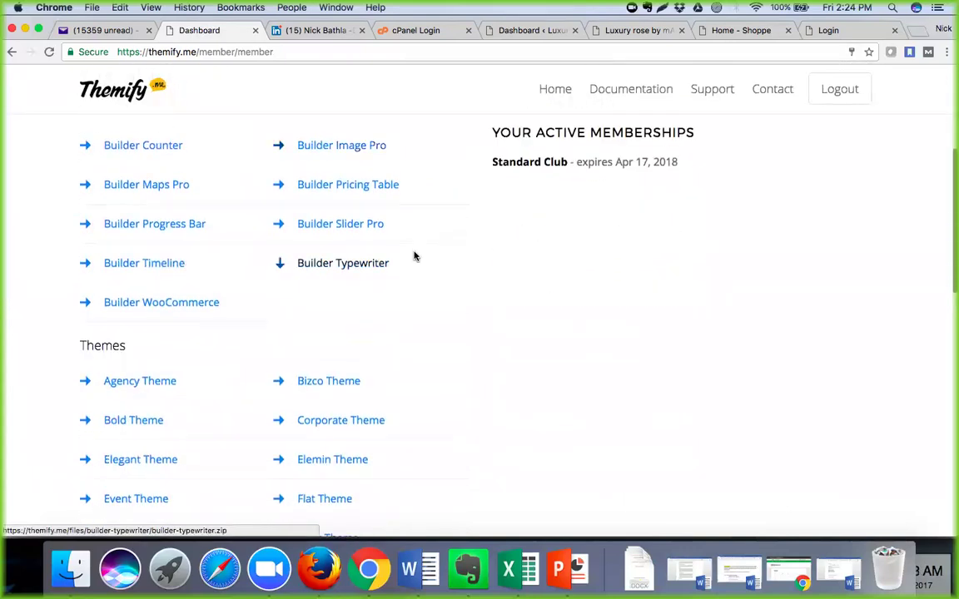
scroll(414, 256, down, 1)
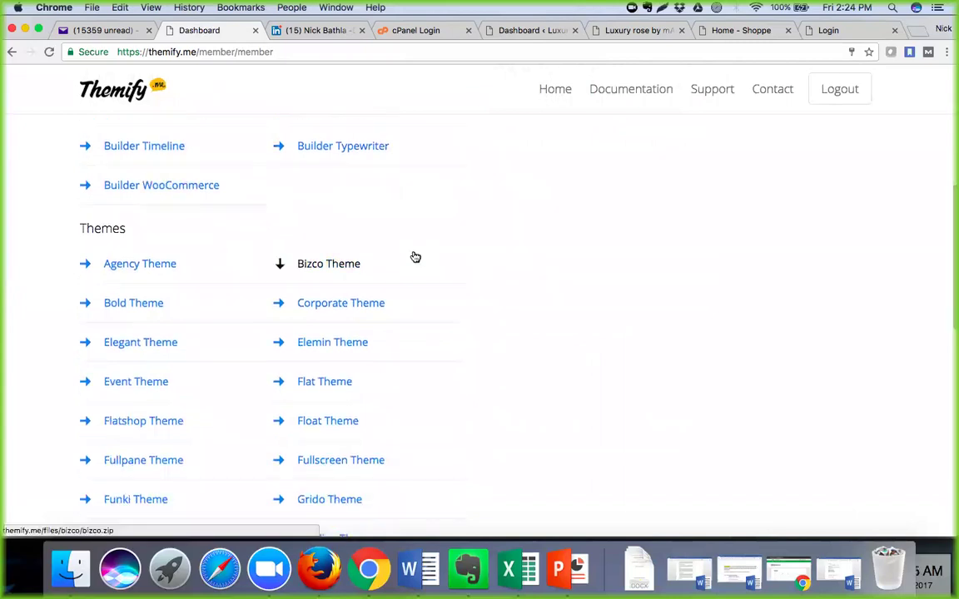
scroll(414, 256, down, 3)
scroll(417, 257, up, 5)
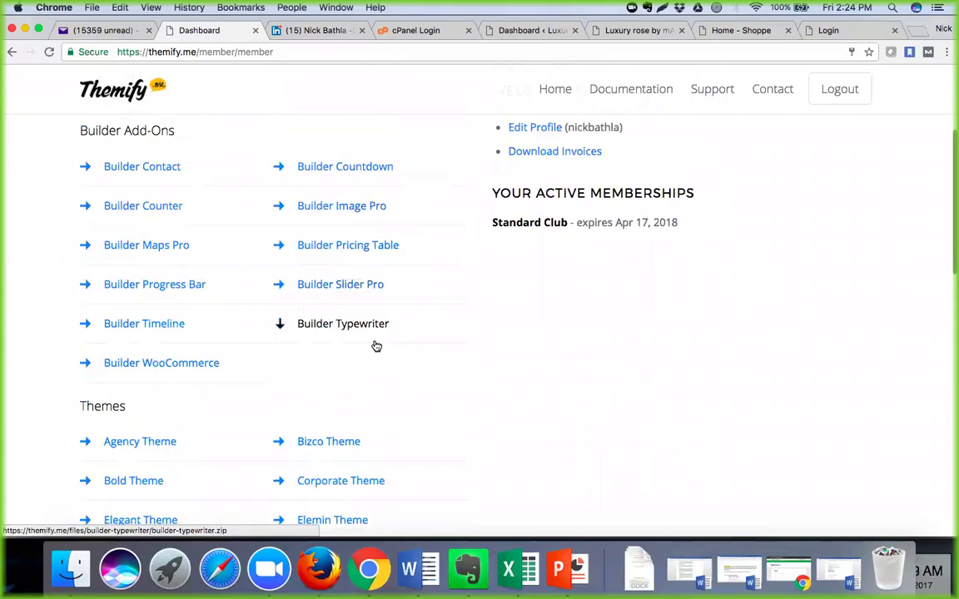
- Download themify-shoppe.zip from the Dashboard's Themes list, then switch to the luxuryrose.online tab
scroll(374, 343, down, 2)
scroll(376, 345, down, 5)
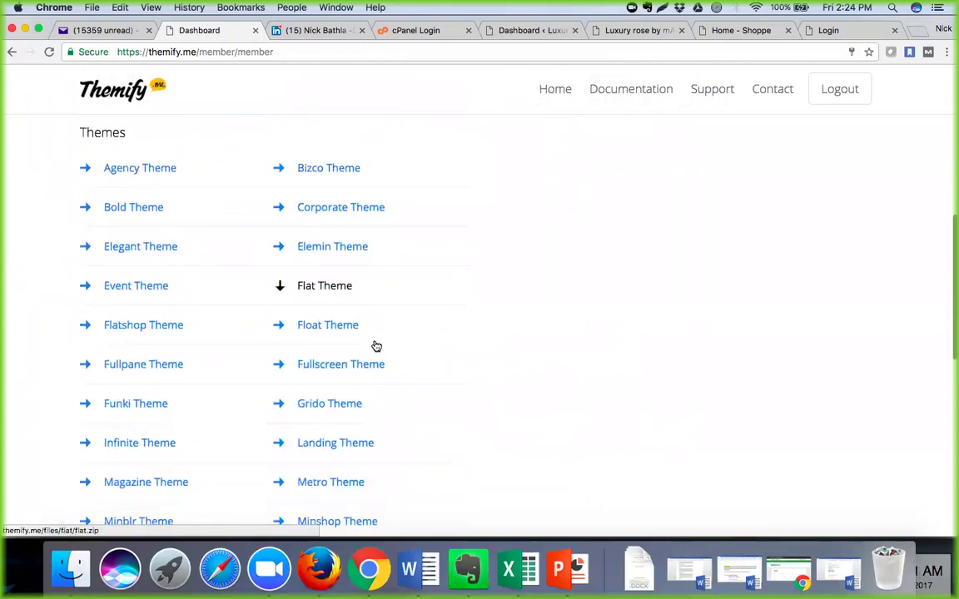
scroll(376, 345, down, 5)
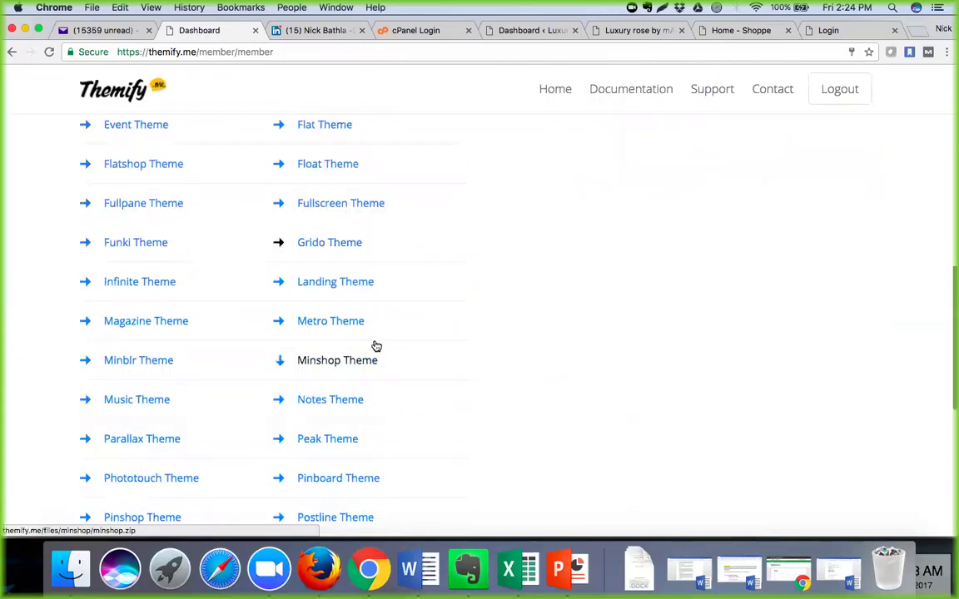
scroll(376, 345, down, 3)
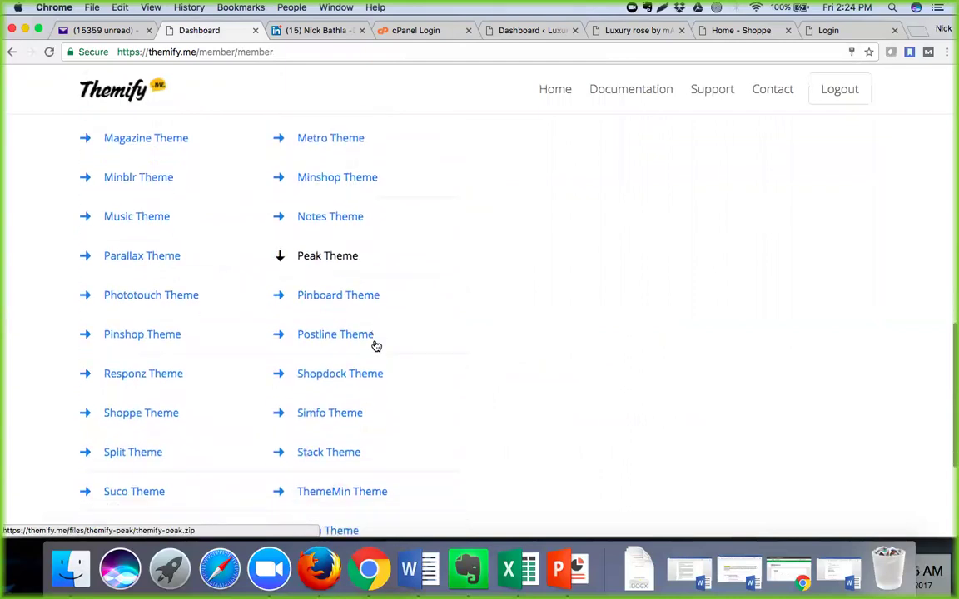
click(147, 420)
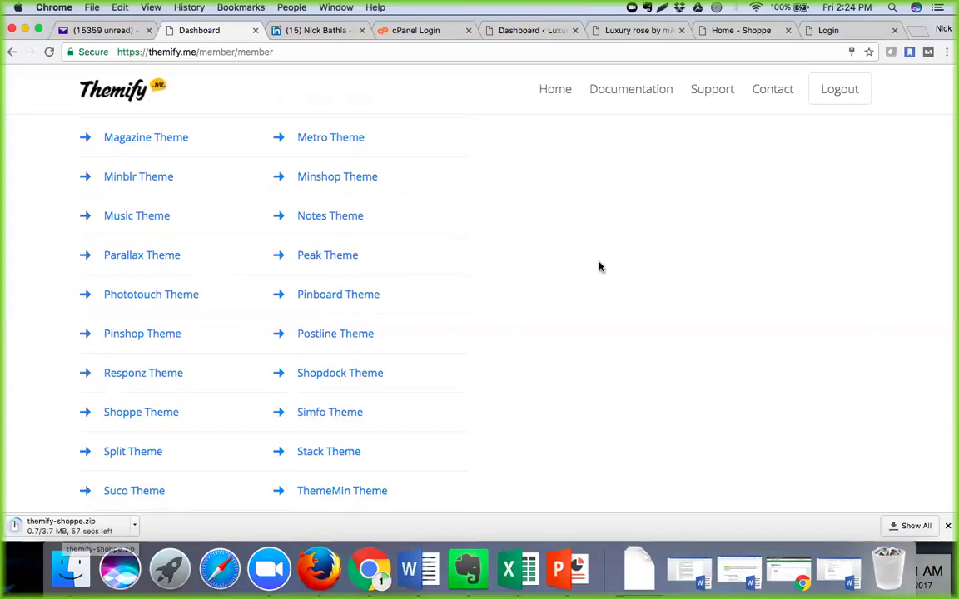
click(628, 32)
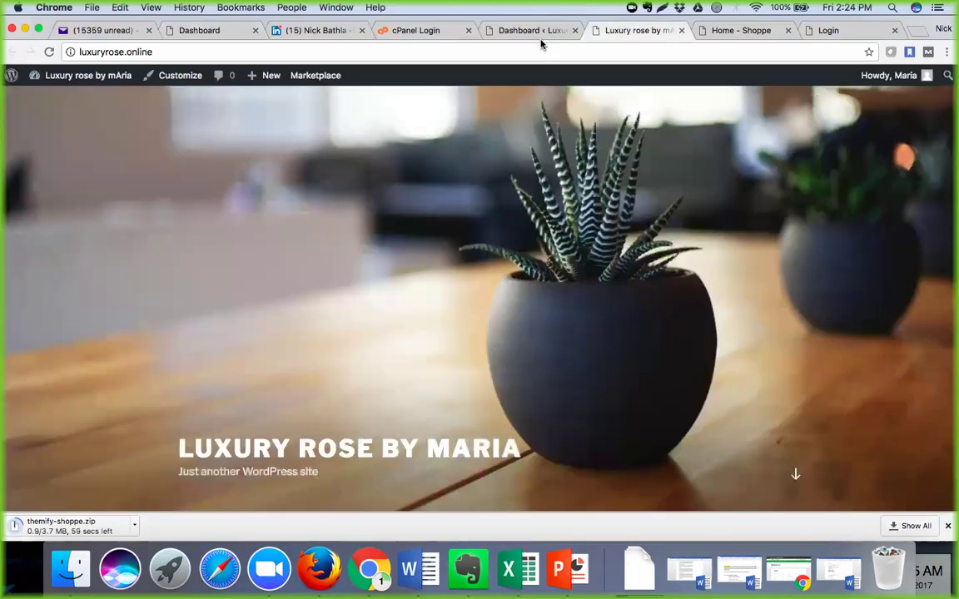
- Open the luxuryrose.online WordPress dashboard, skip the welcome setup, and go to Appearance > Themes
click(537, 31)
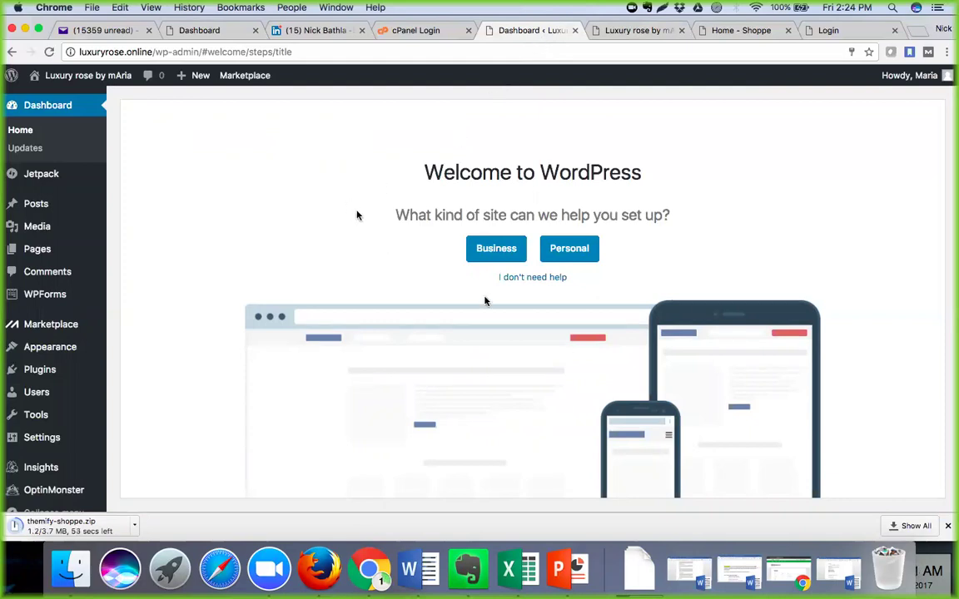
click(521, 278)
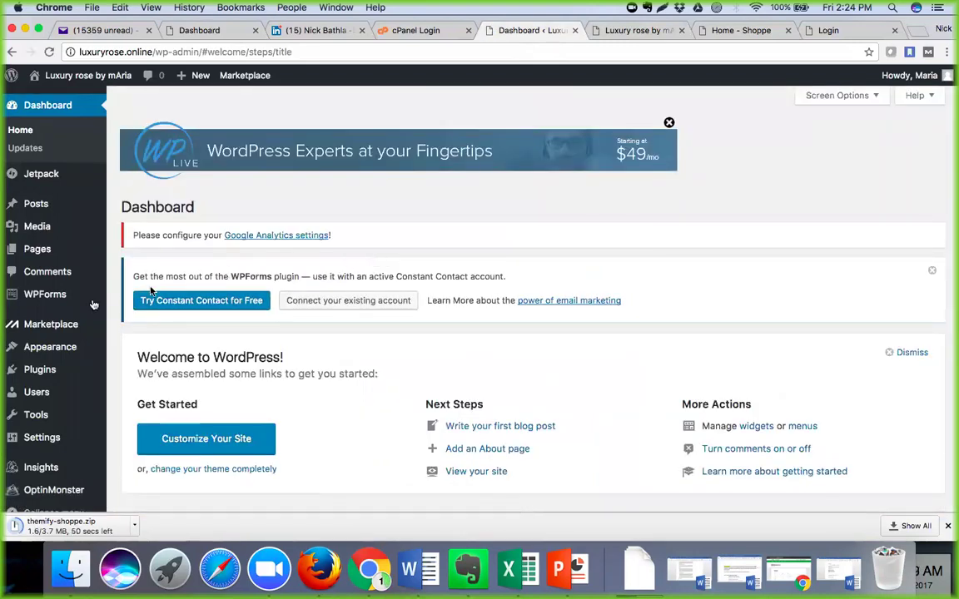
mouse_move(50, 351)
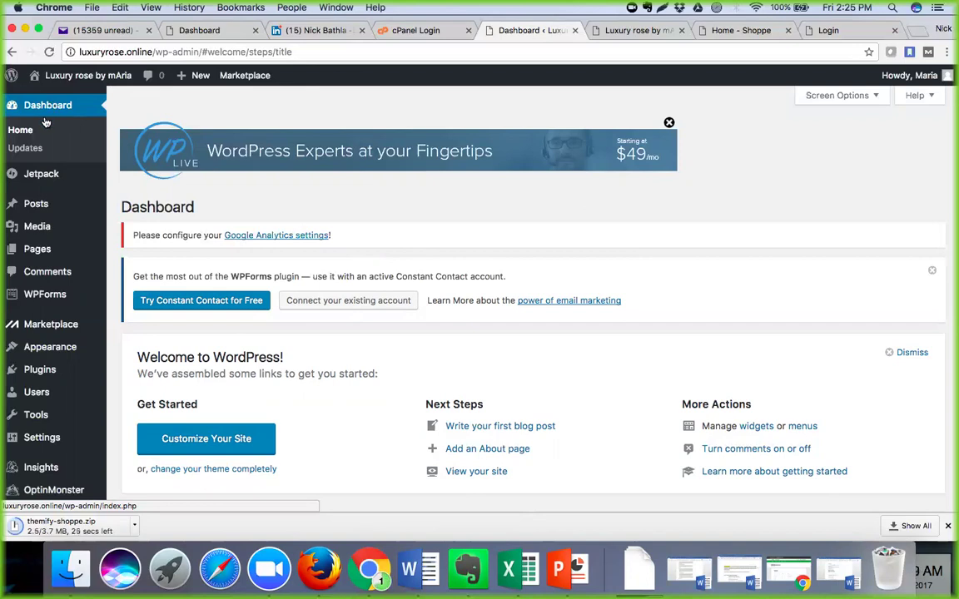
mouse_move(47, 323)
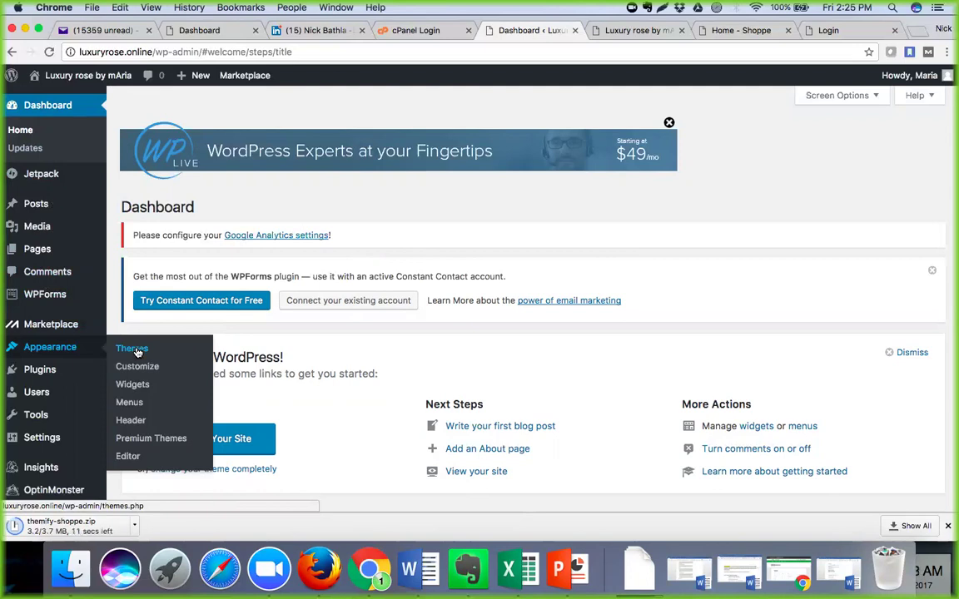
click(135, 351)
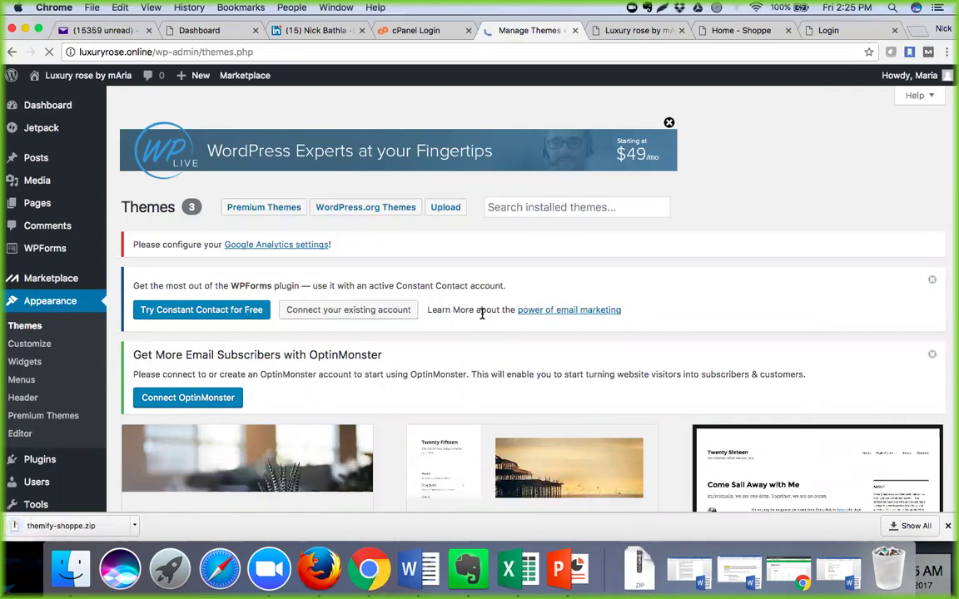
- Scroll the Themes page listing three installed themes, then switch to the Shoppe demo tab
scroll(482, 313, down, 1)
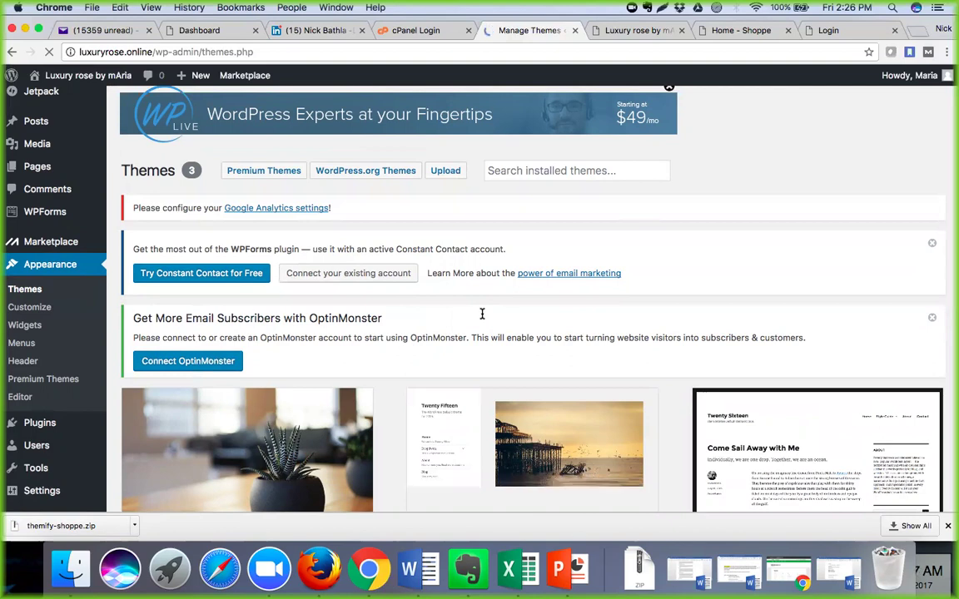
click(734, 30)
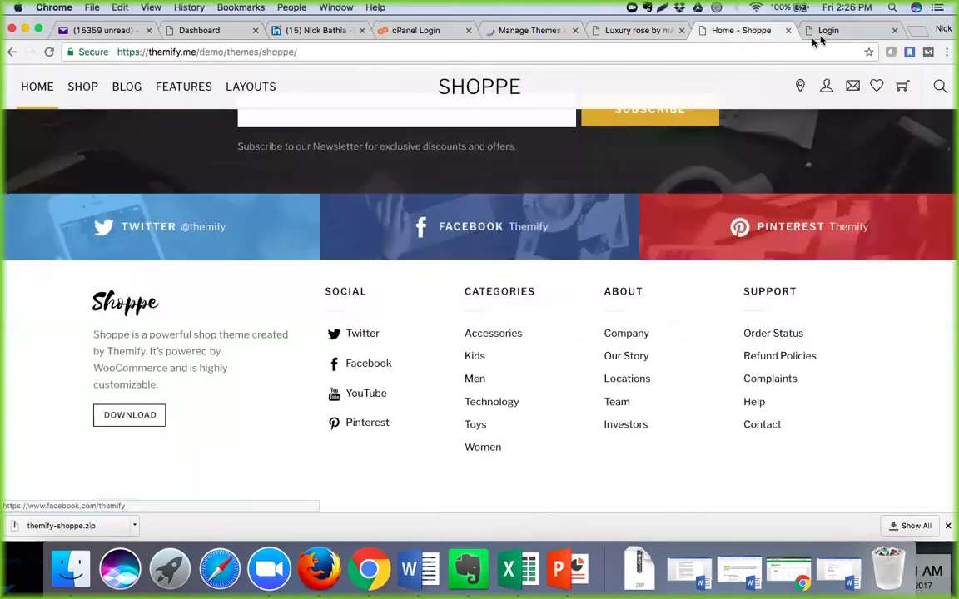
- Compare the Luxury Rose front page with the Shoppe demo by scrolling both, ending on Luxury Rose
click(637, 30)
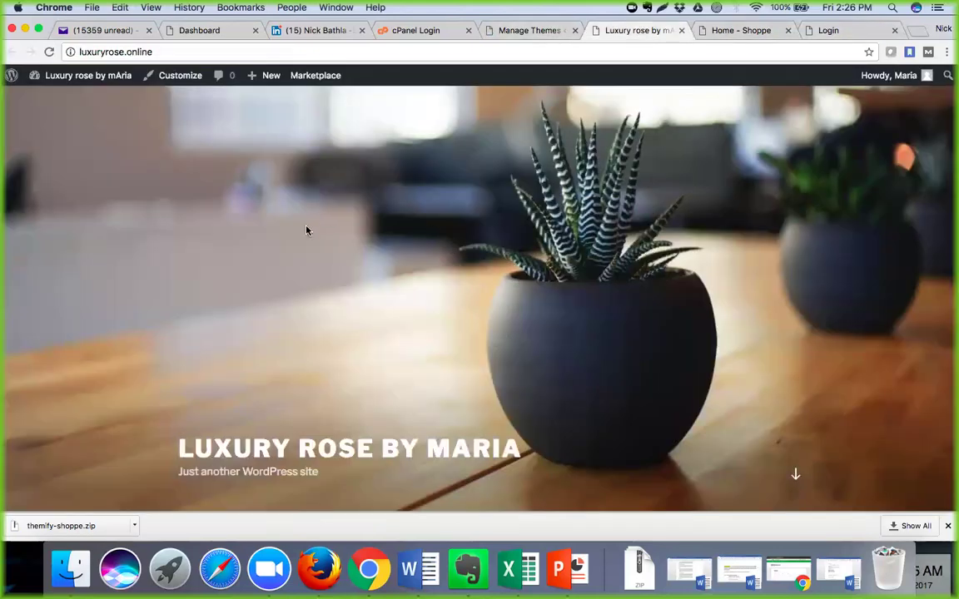
scroll(306, 231, down, 15)
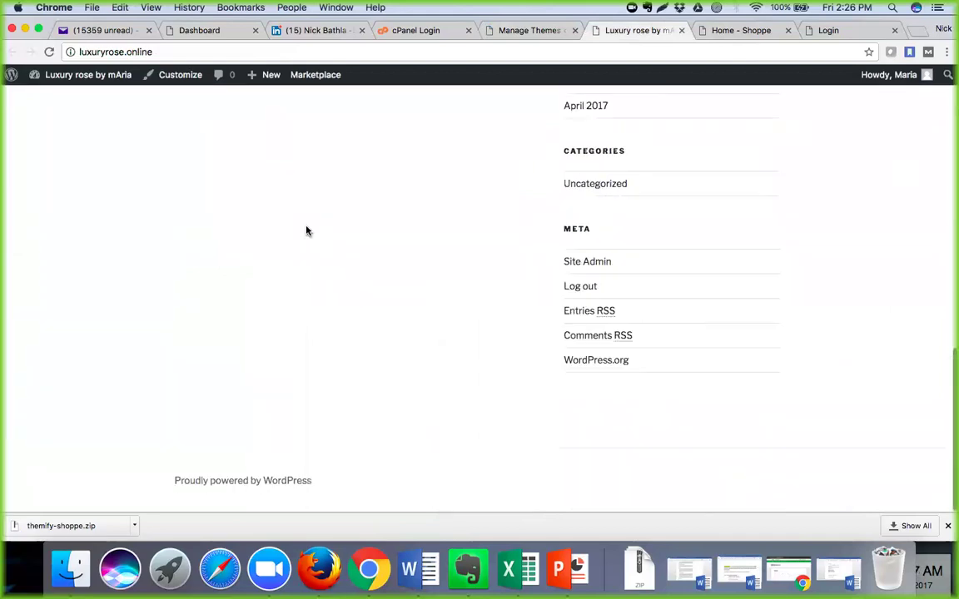
scroll(306, 230, up, 15)
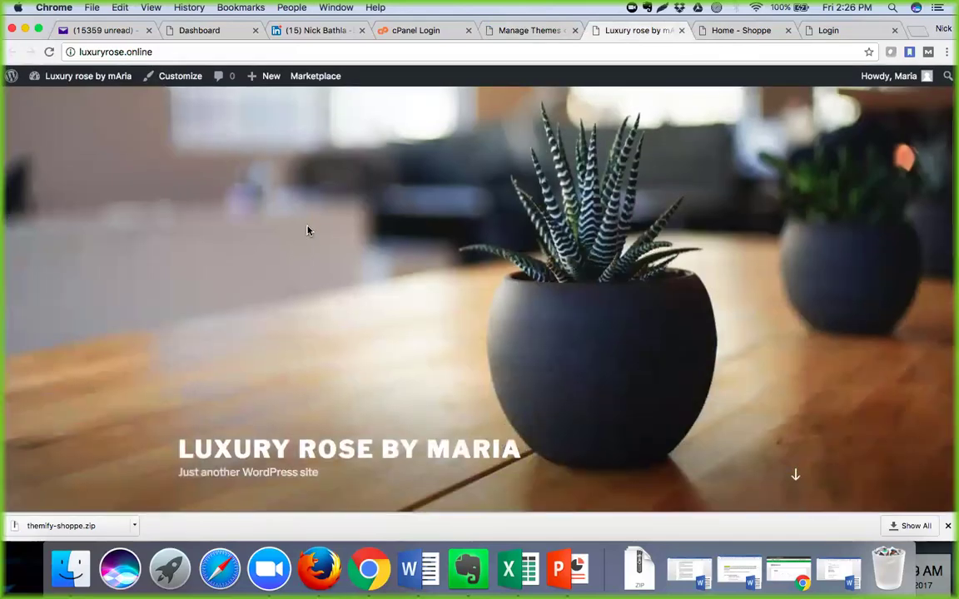
click(730, 31)
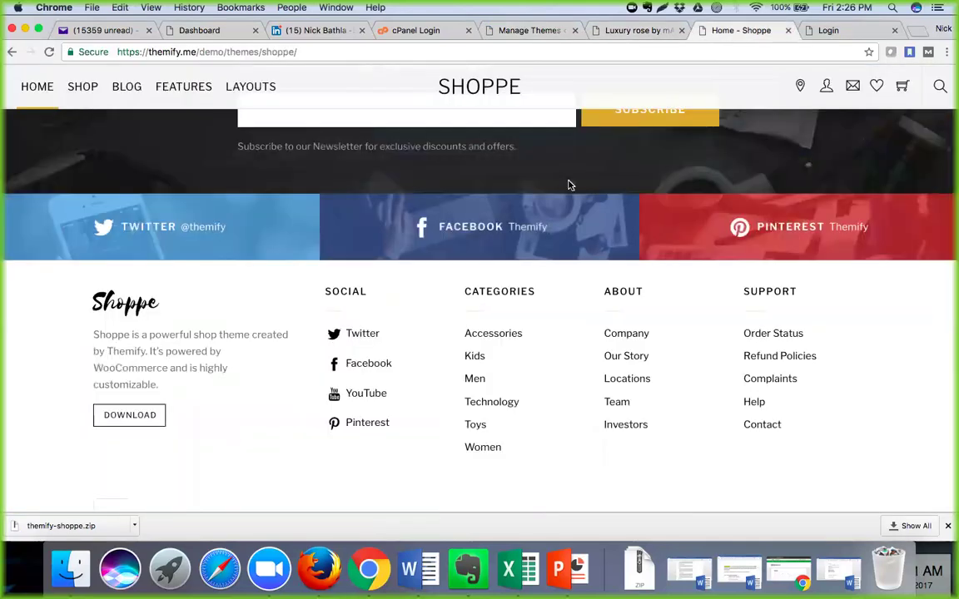
scroll(569, 184, up, 10)
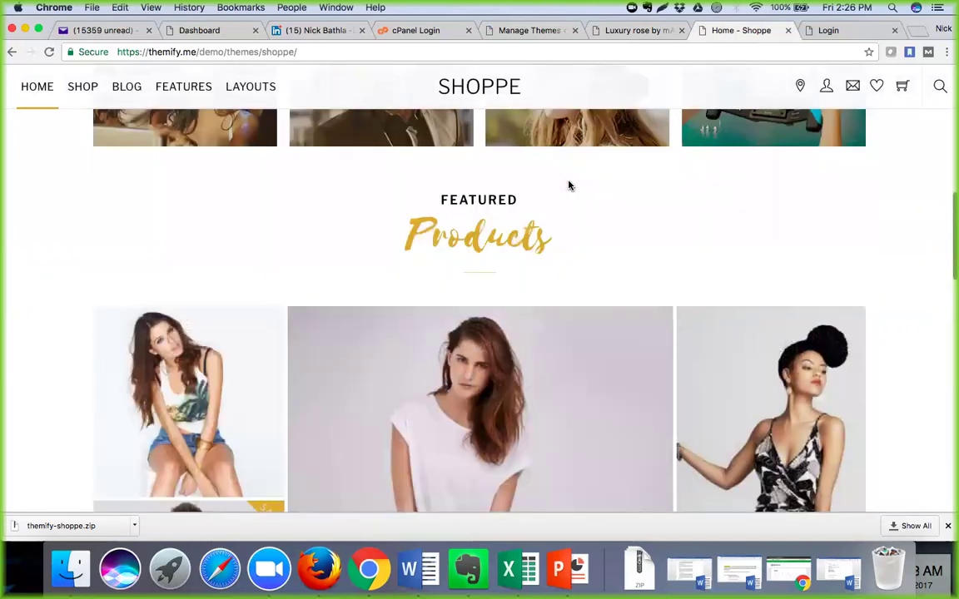
scroll(569, 185, up, 8)
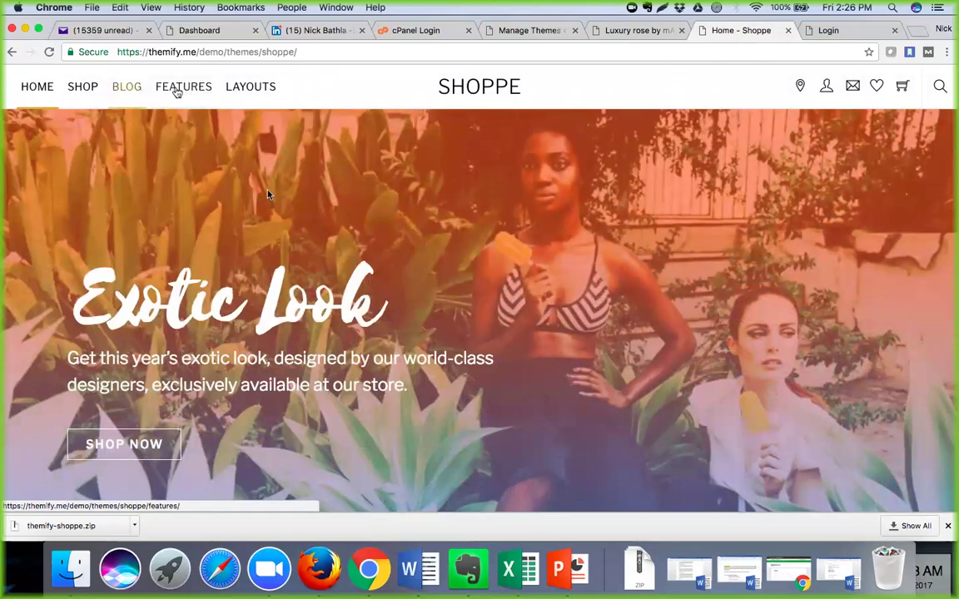
mouse_move(250, 87)
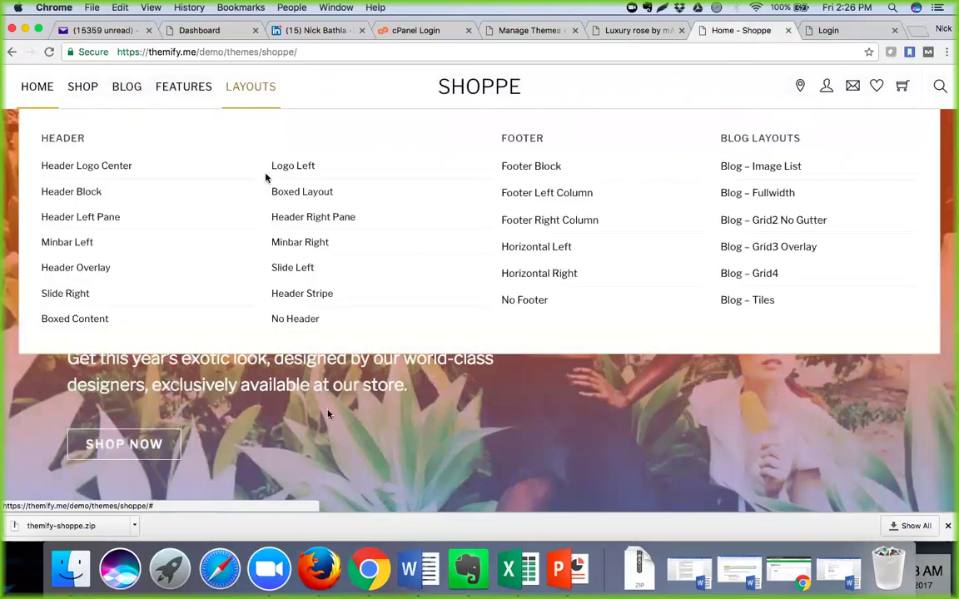
scroll(328, 414, down, 10)
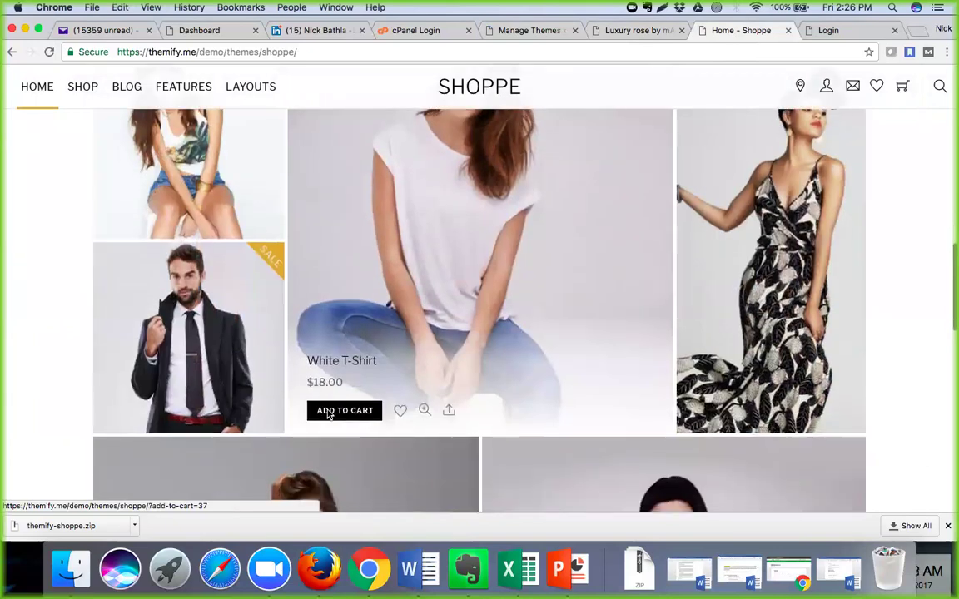
scroll(328, 415, down, 8)
scroll(328, 414, down, 10)
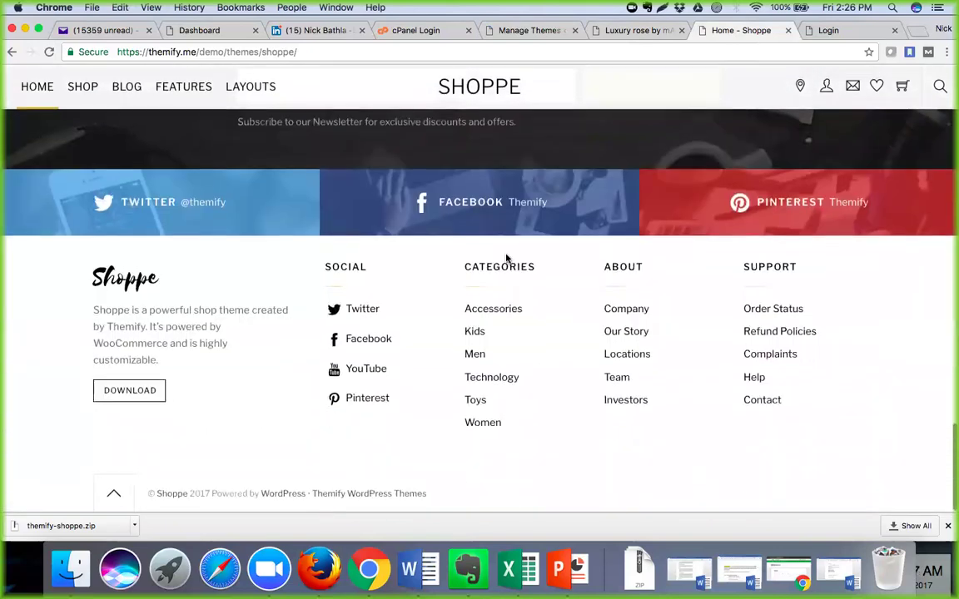
click(639, 30)
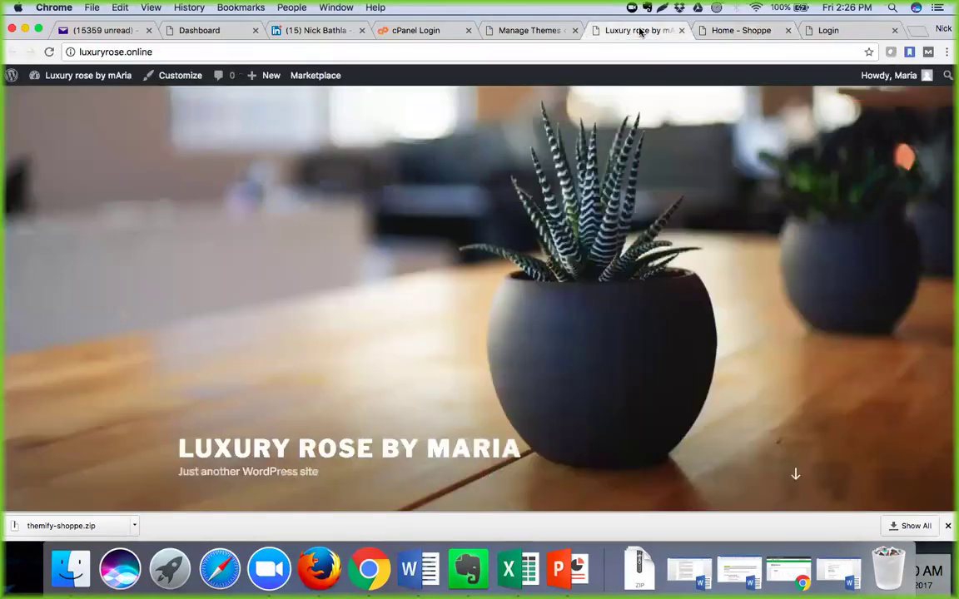
- From the themes admin page, go to Add Themes and reveal the Upload Theme form
click(547, 37)
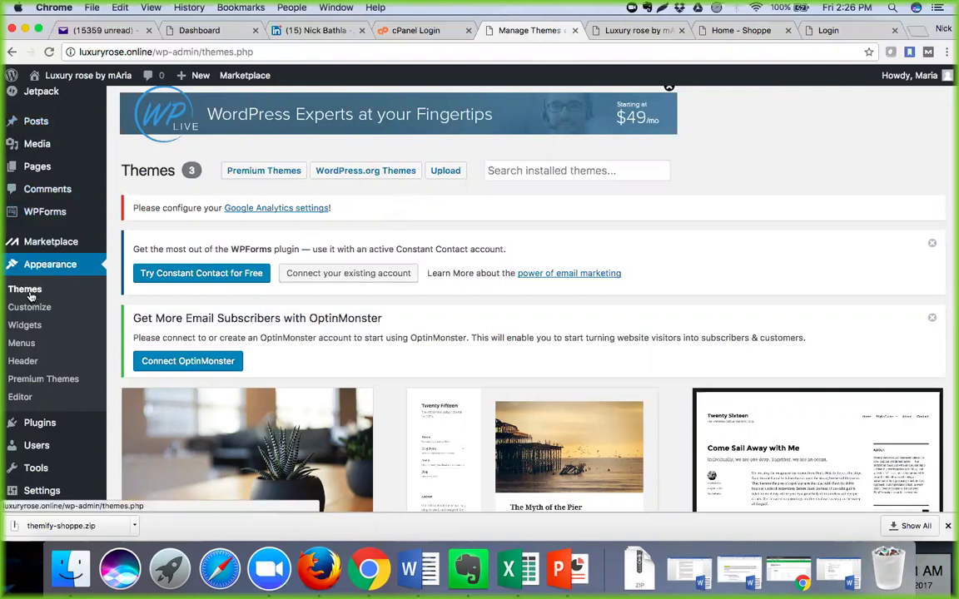
click(448, 175)
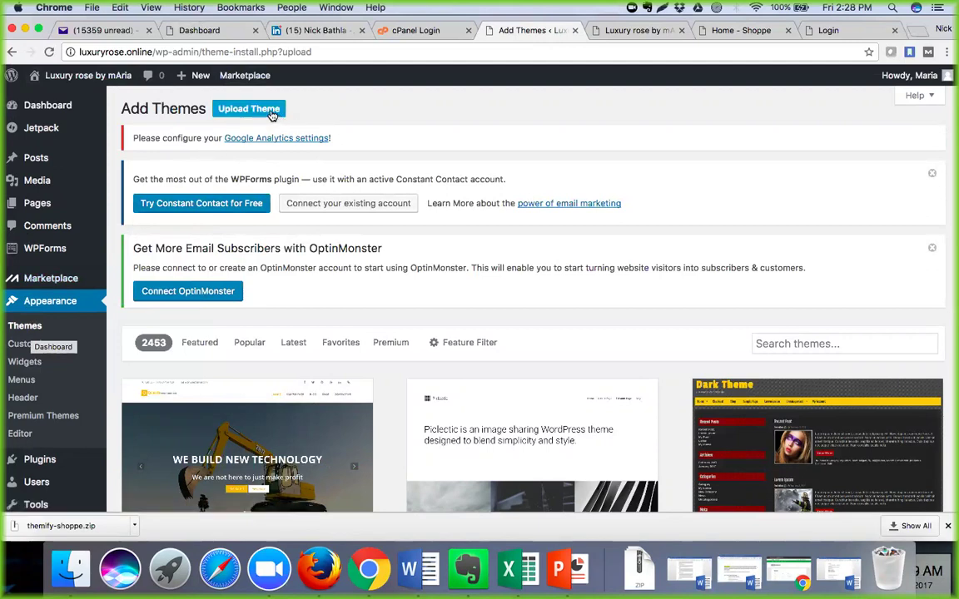
click(272, 115)
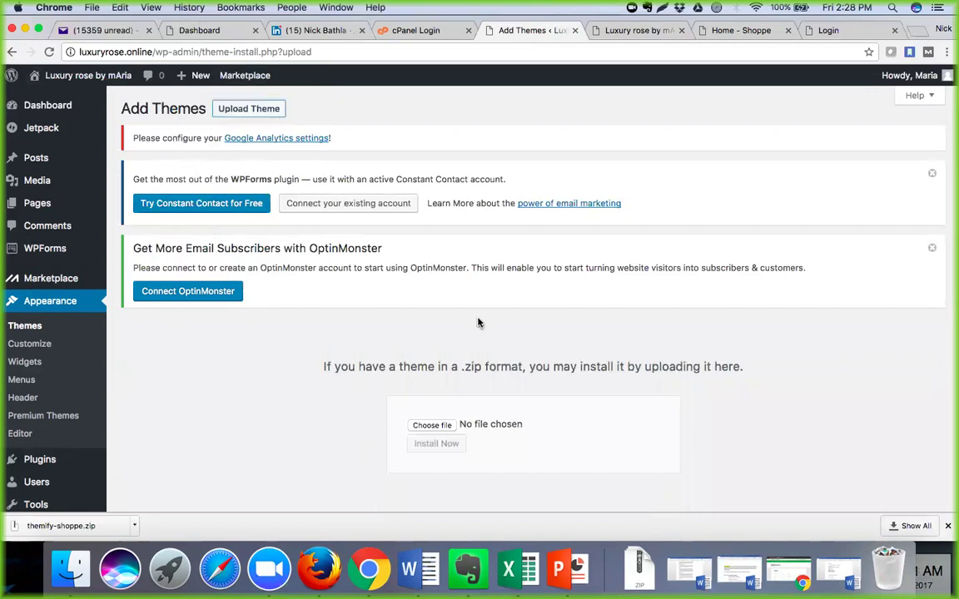
- Choose themify-shoppe.zip from the Downloads folder as the theme upload file
scroll(477, 321, down, 3)
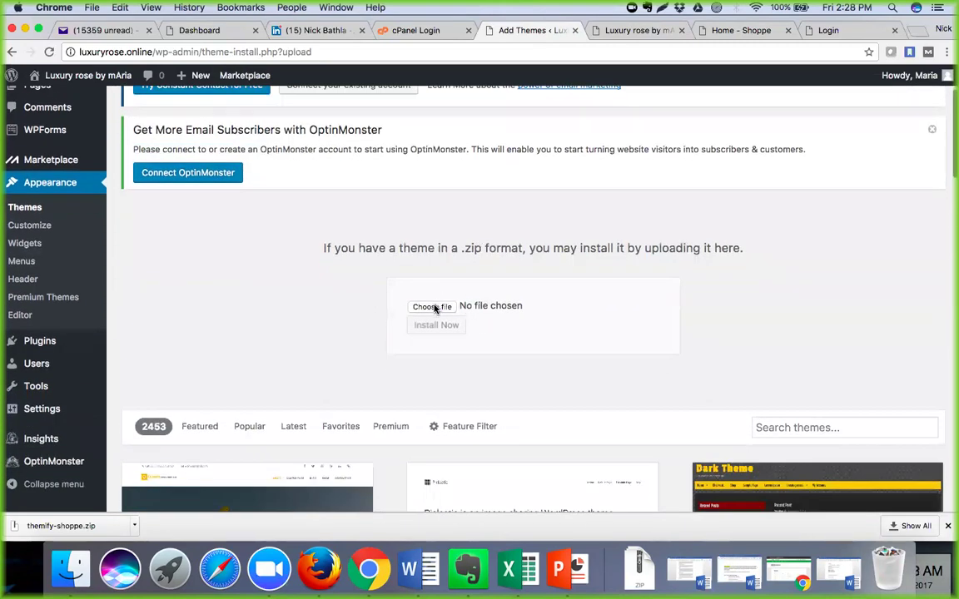
click(433, 307)
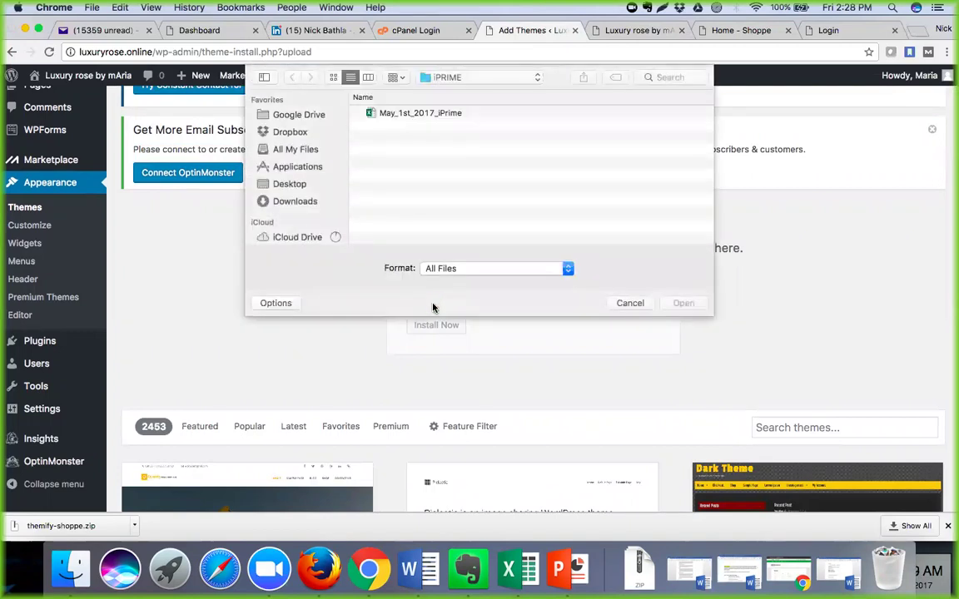
click(283, 204)
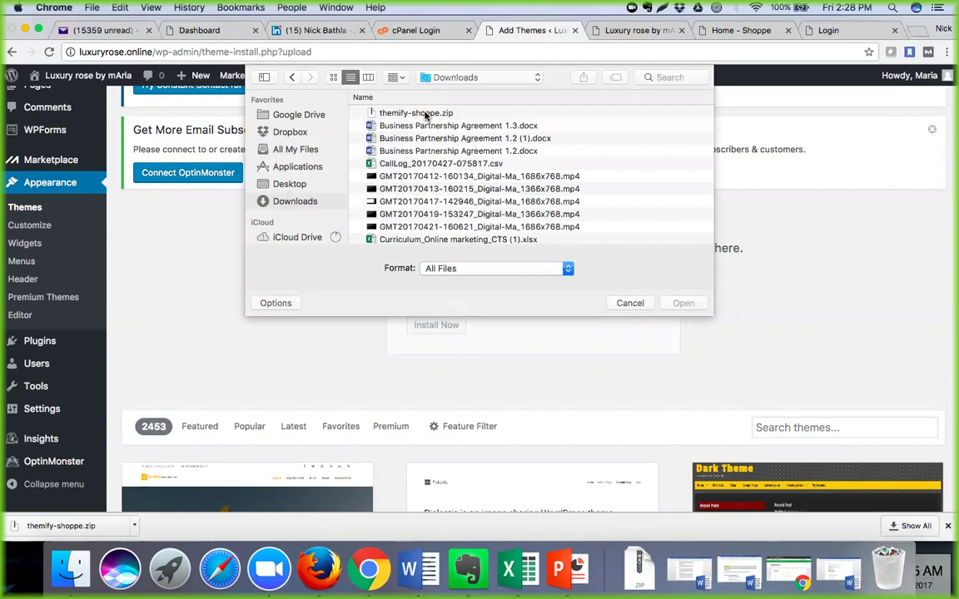
click(422, 114)
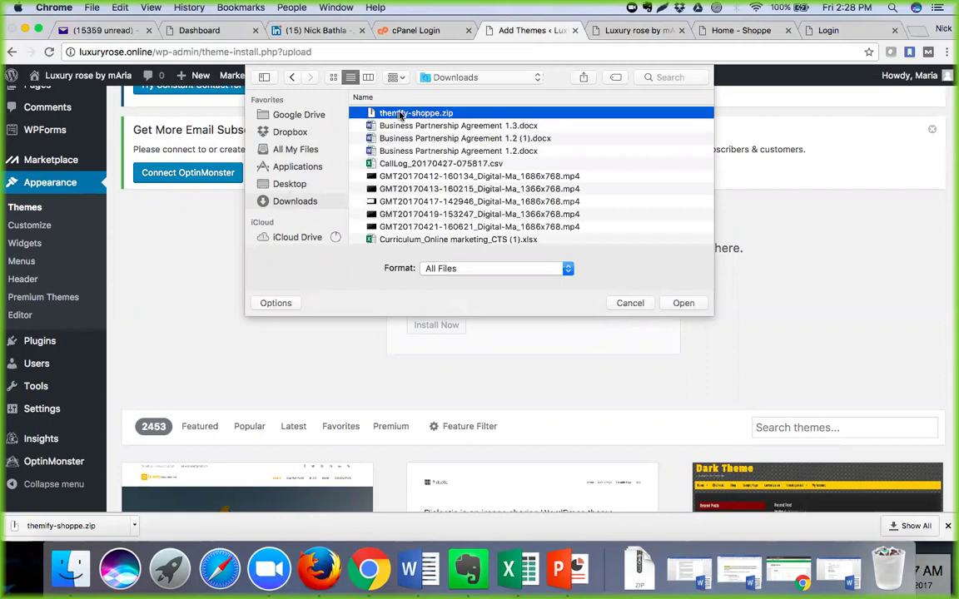
click(681, 303)
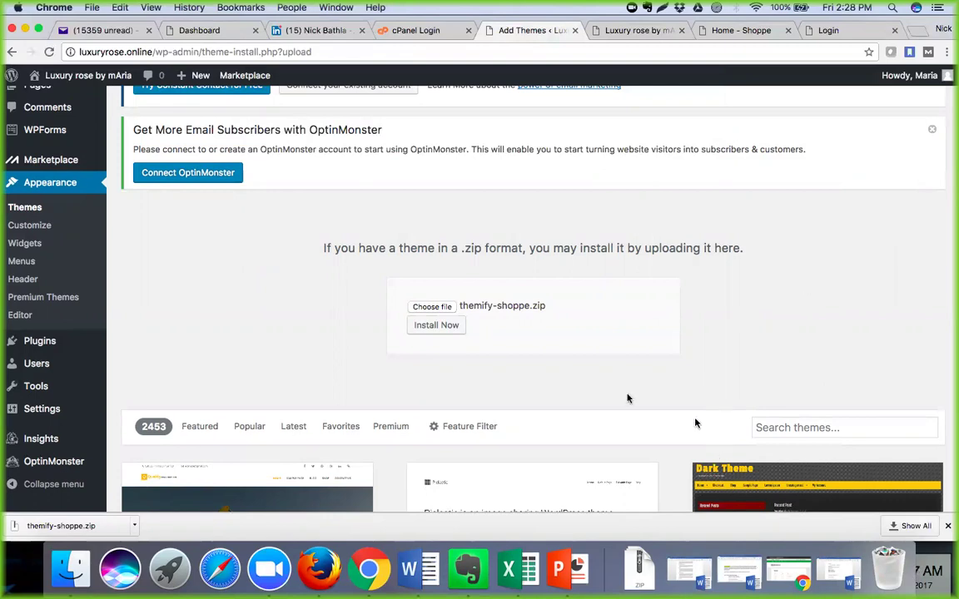
- Install the Shoppe theme from the zip and activate it
click(437, 327)
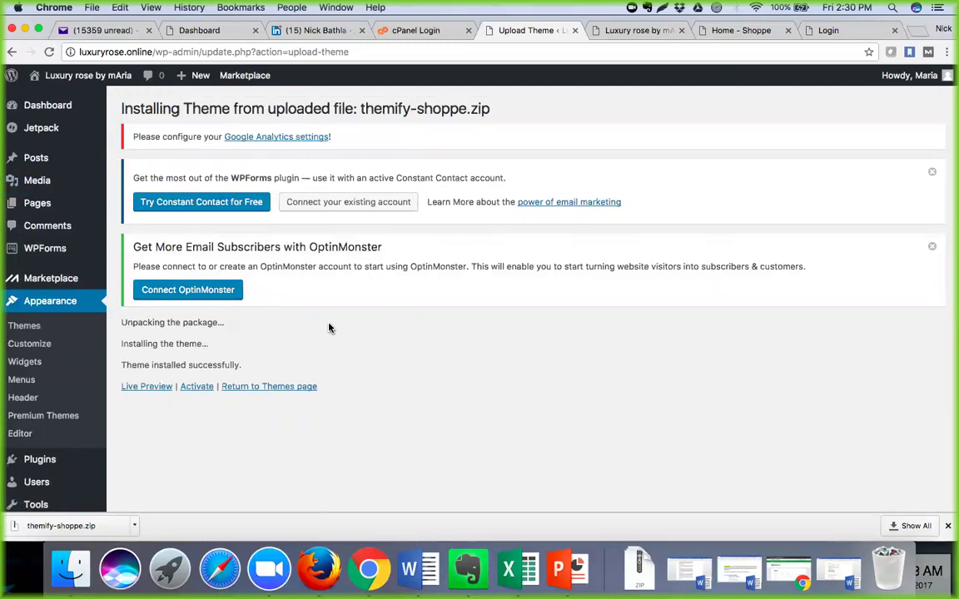
scroll(328, 327, down, 3)
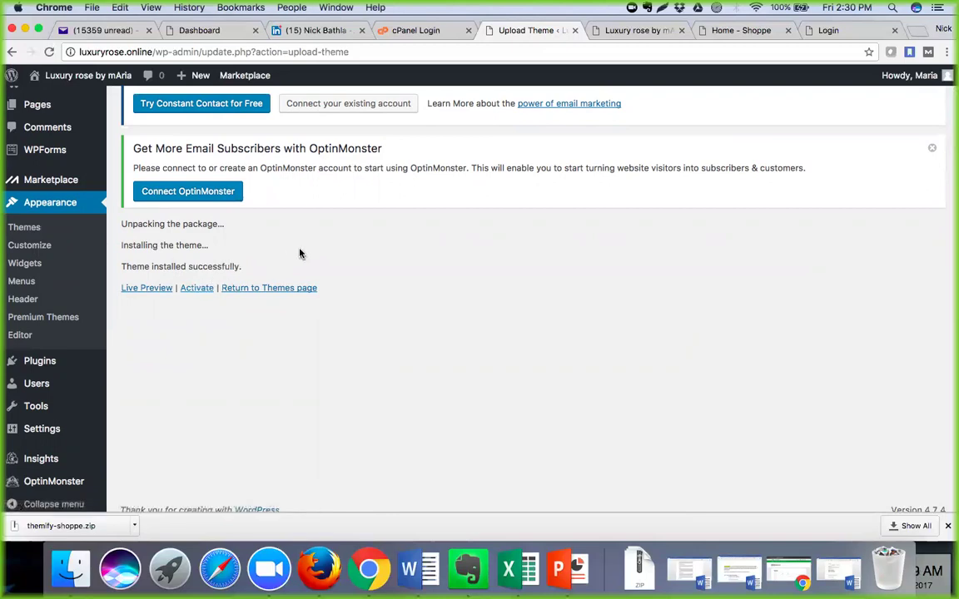
click(191, 290)
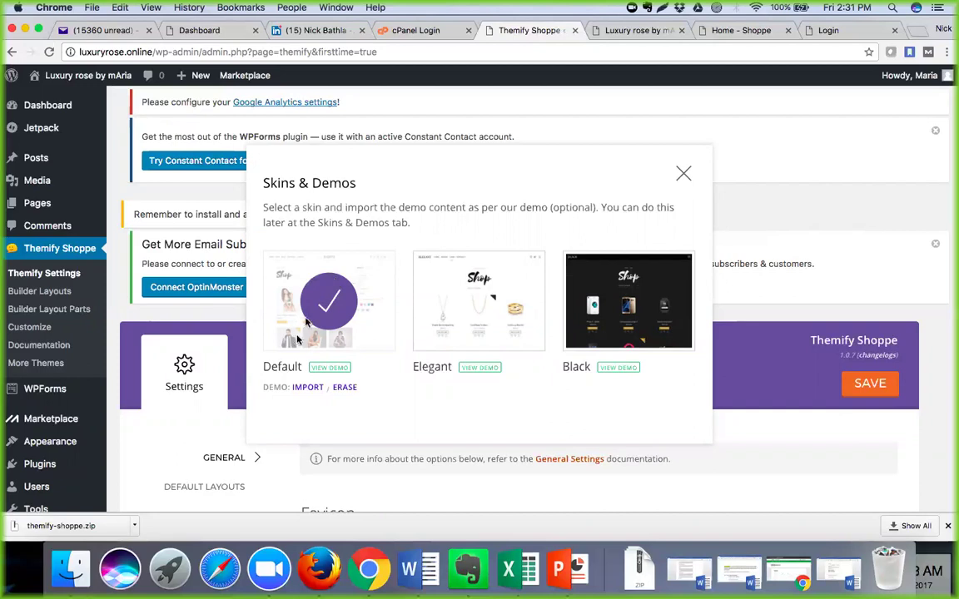
- Import the Default skin's demo content, proceeding despite the missing WooCommerce and Builder addon plugins
click(306, 387)
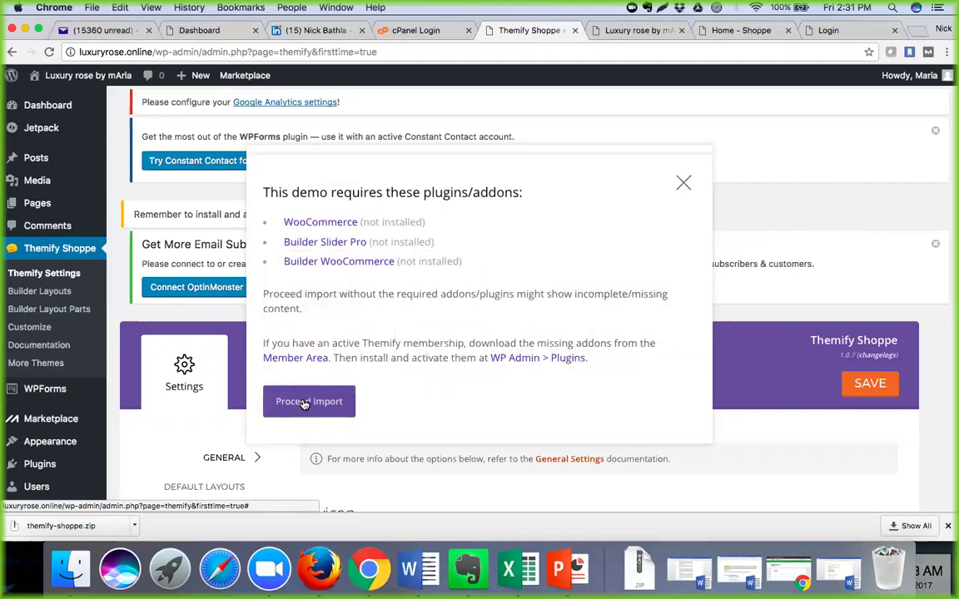
click(305, 403)
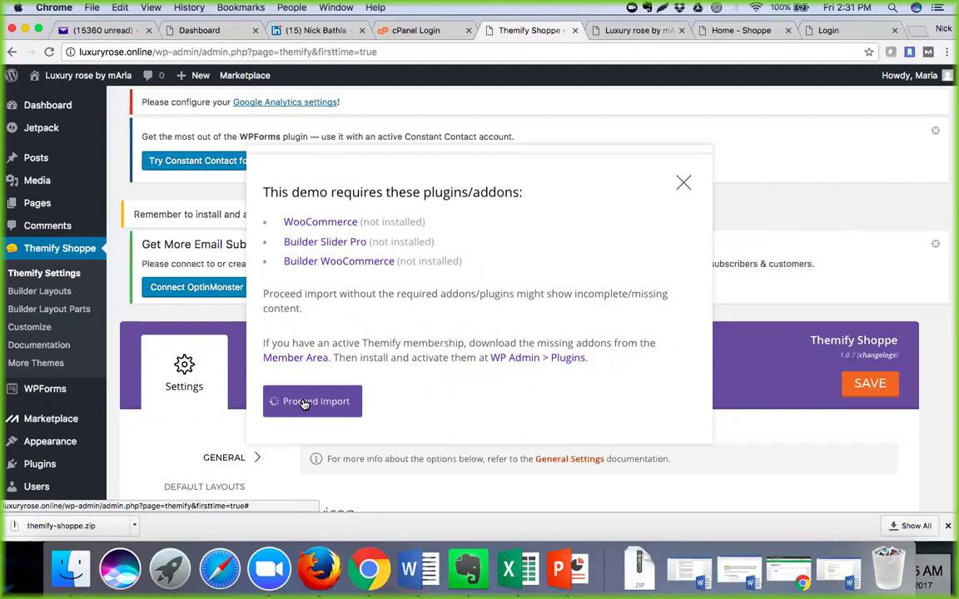
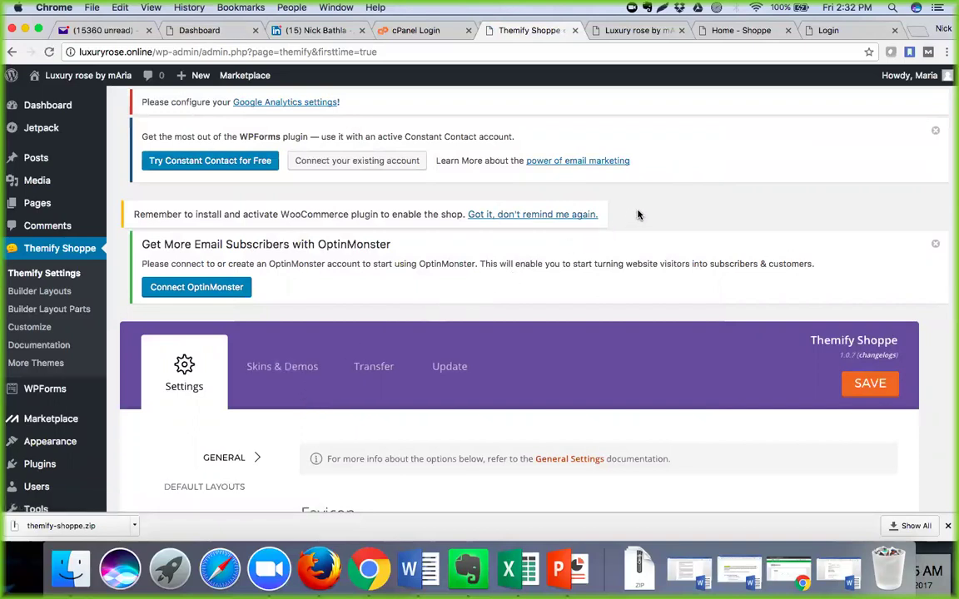
- Switch to the Luxury Rose site tab and reload the storefront homepage
scroll(558, 293, down, 4)
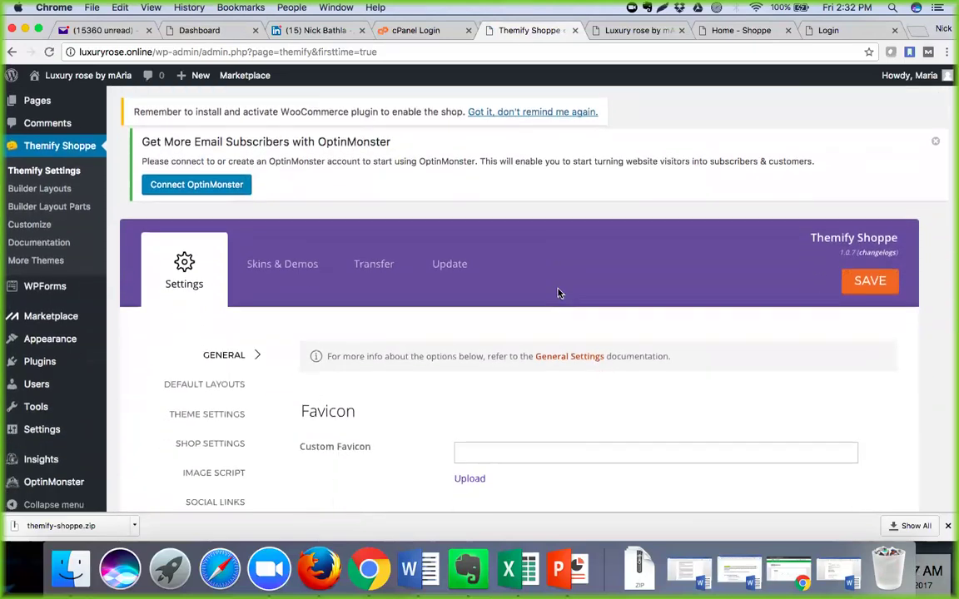
scroll(558, 293, down, 5)
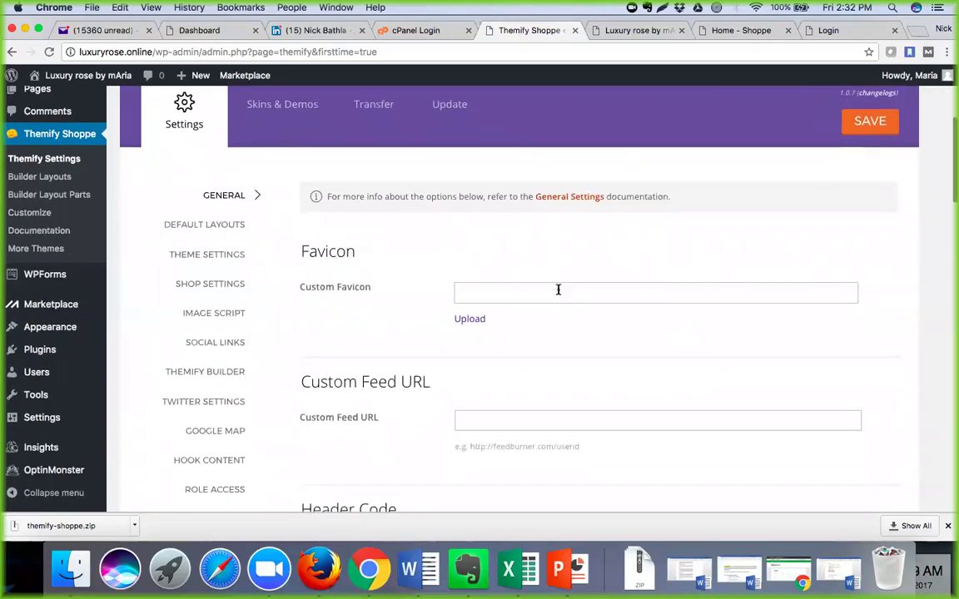
scroll(558, 289, down, 20)
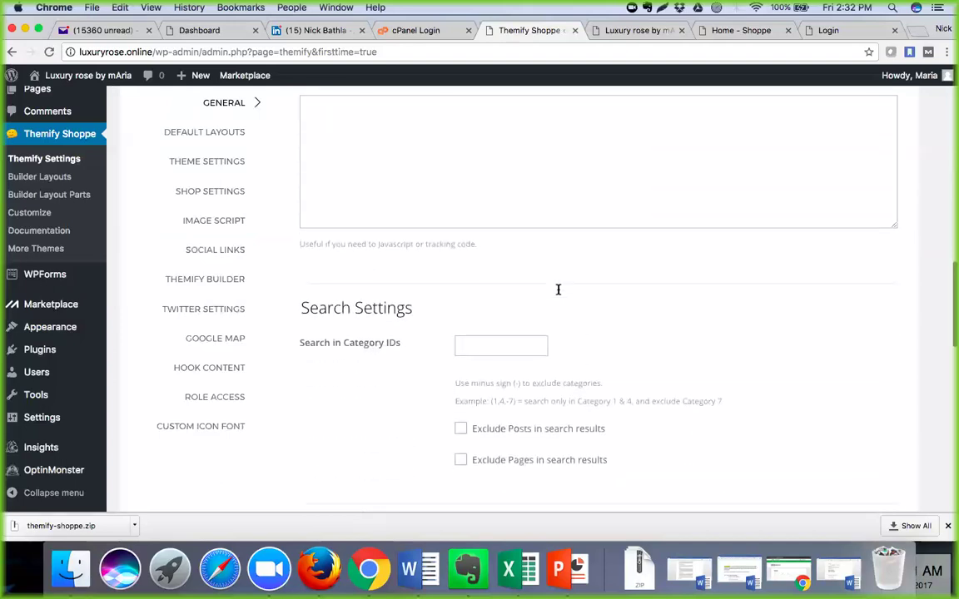
scroll(558, 290, down, 10)
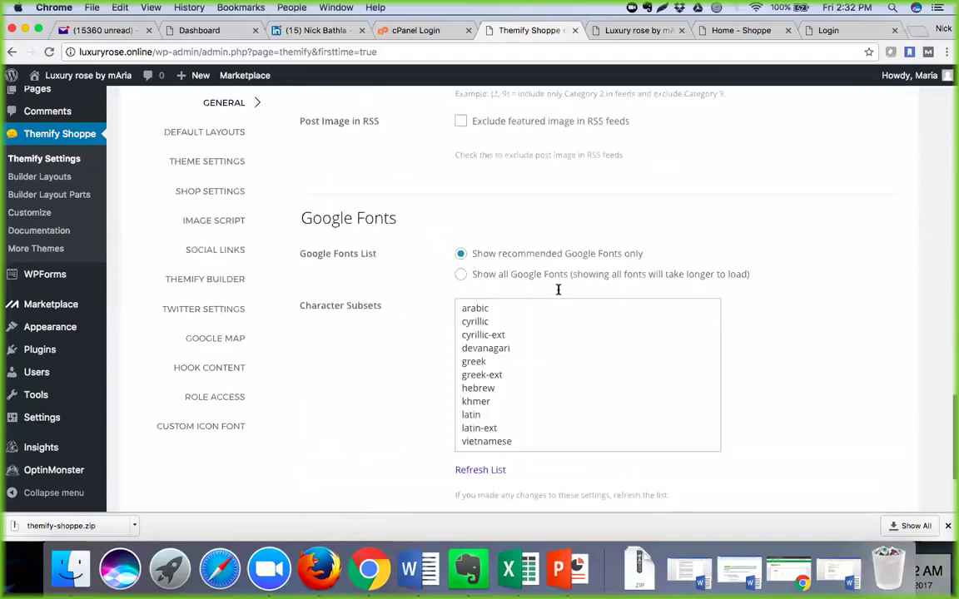
scroll(559, 290, down, 3)
scroll(559, 290, up, 20)
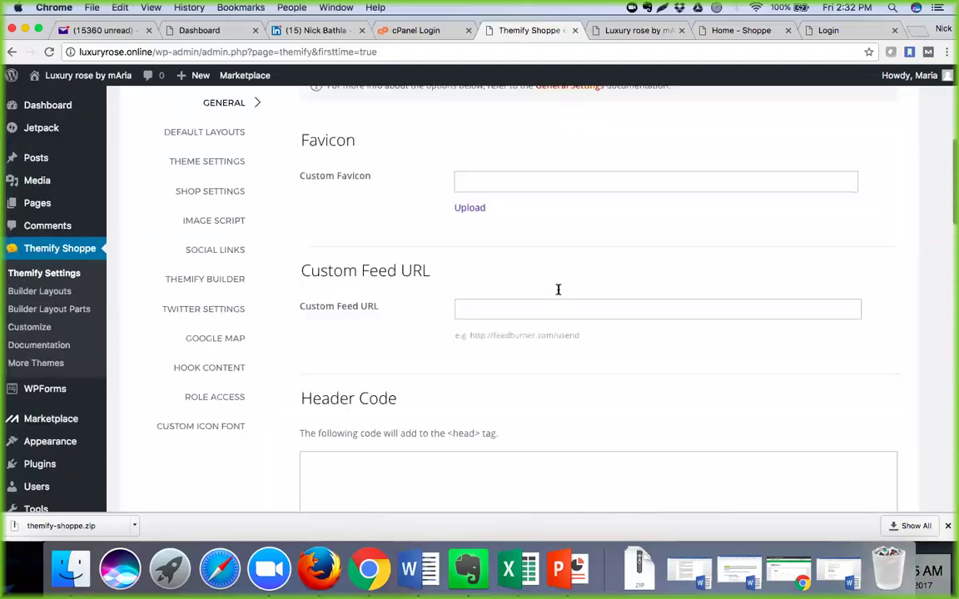
scroll(558, 289, up, 8)
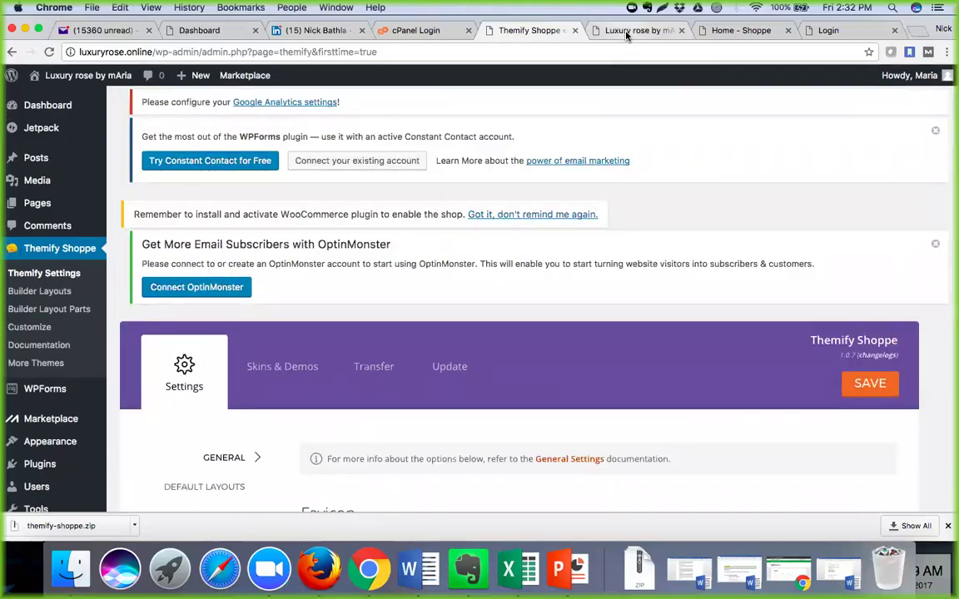
click(627, 32)
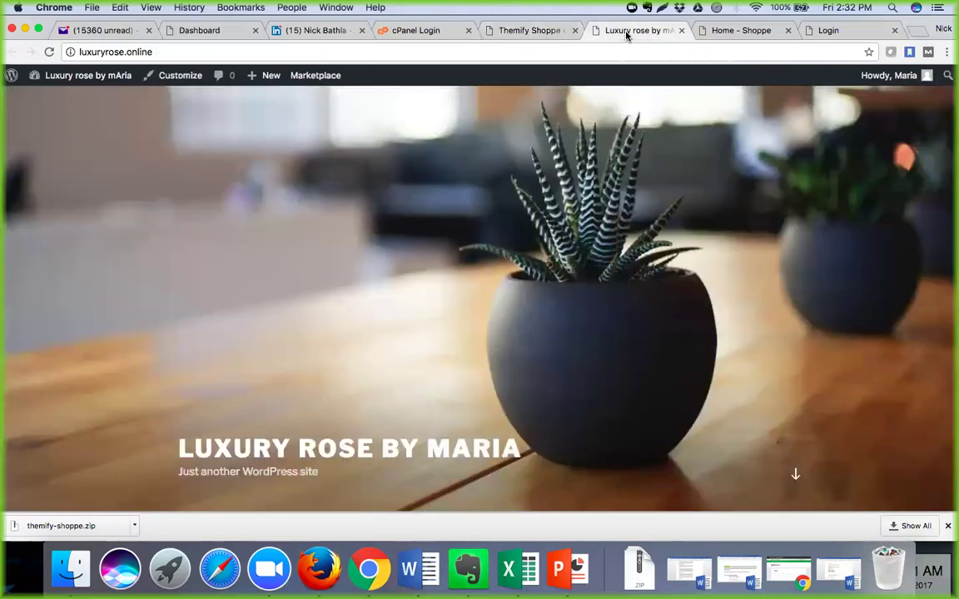
click(50, 53)
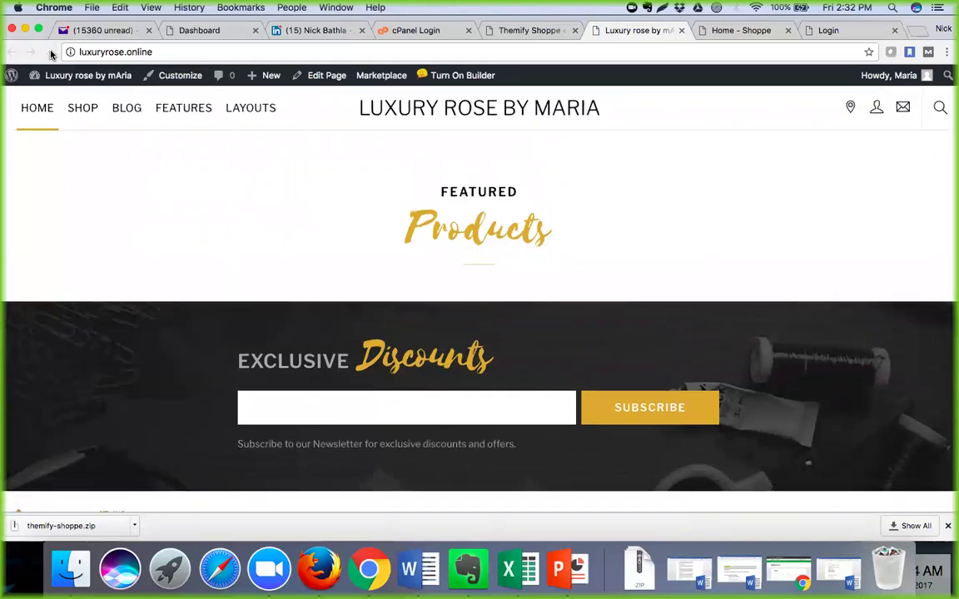
click(50, 52)
- Browse the homepage menus, Featured Products, Exclusive Discounts and footer
mouse_move(82, 108)
scroll(562, 217, down, 4)
scroll(562, 217, down, 3)
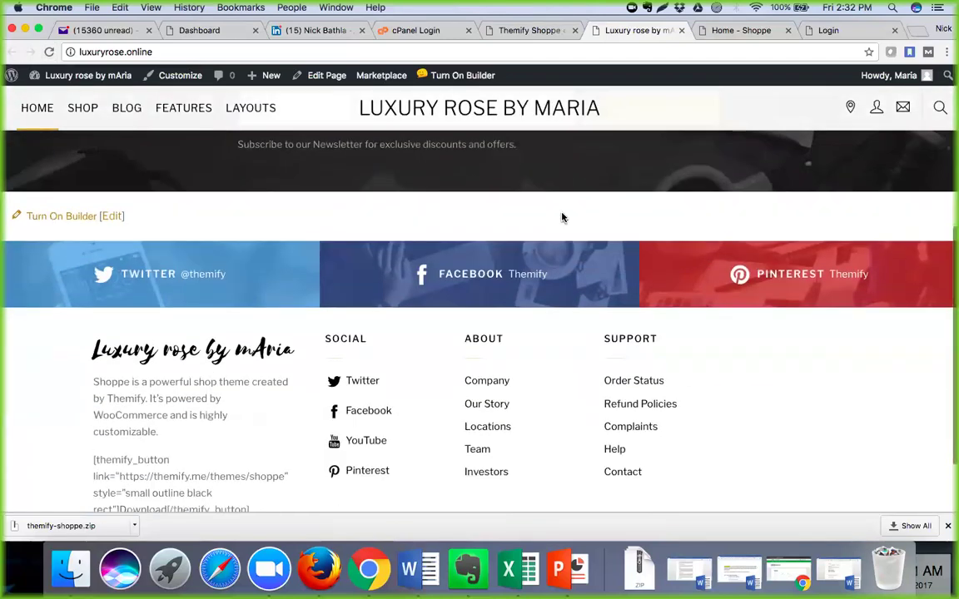
scroll(562, 217, up, 3)
scroll(562, 217, up, 3)
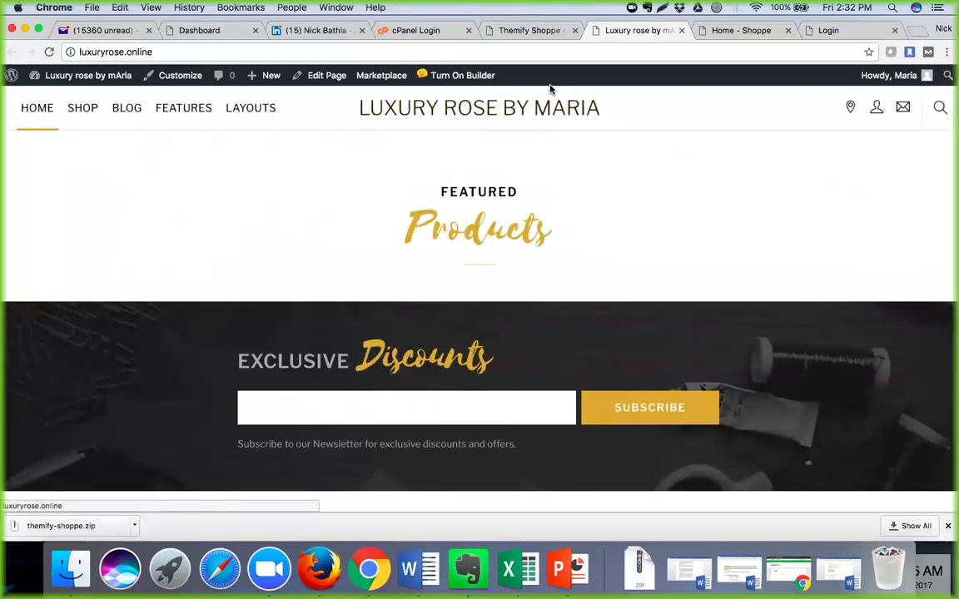
mouse_move(255, 117)
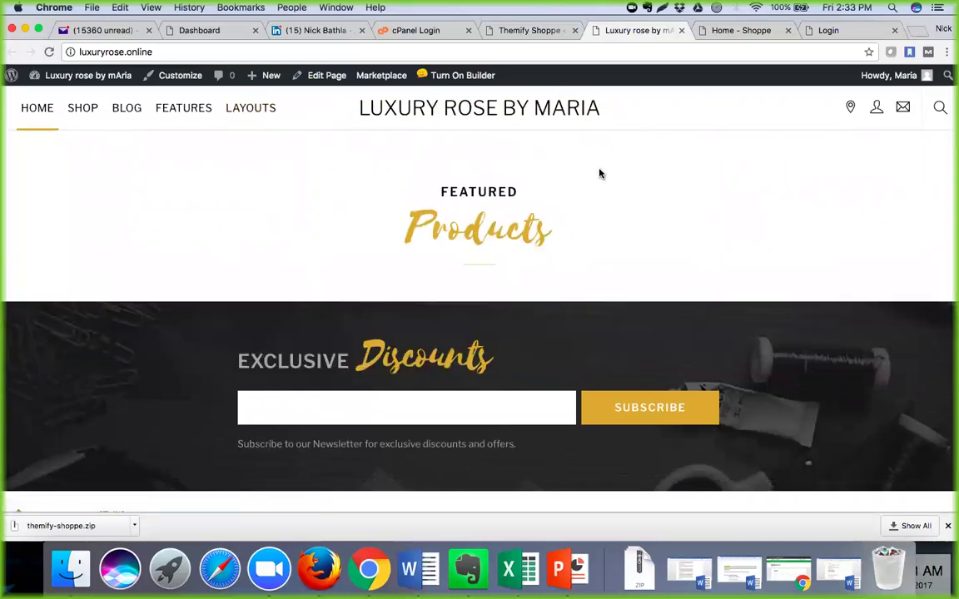
scroll(599, 175, down, 2)
scroll(598, 176, down, 8)
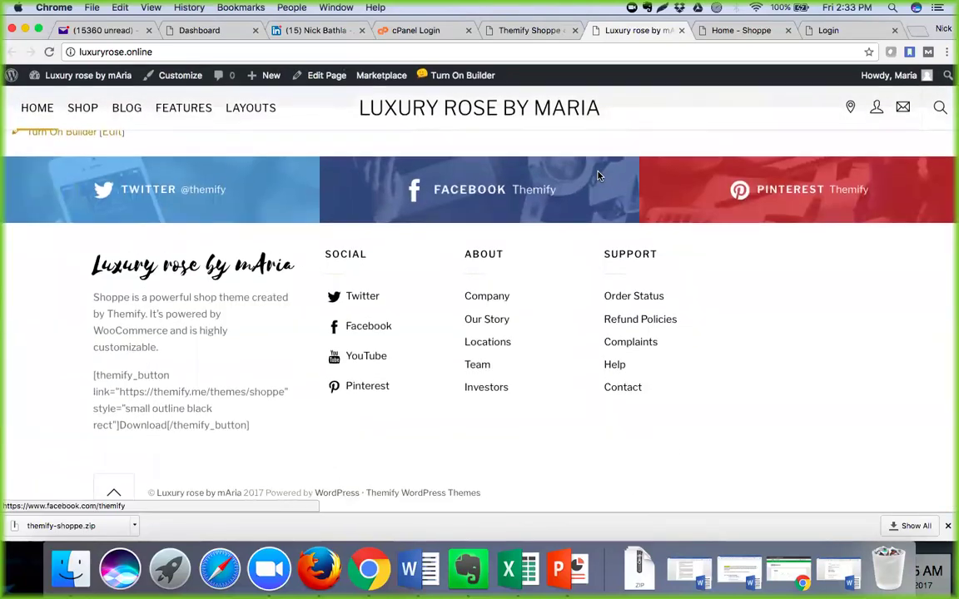
scroll(597, 176, up, 3)
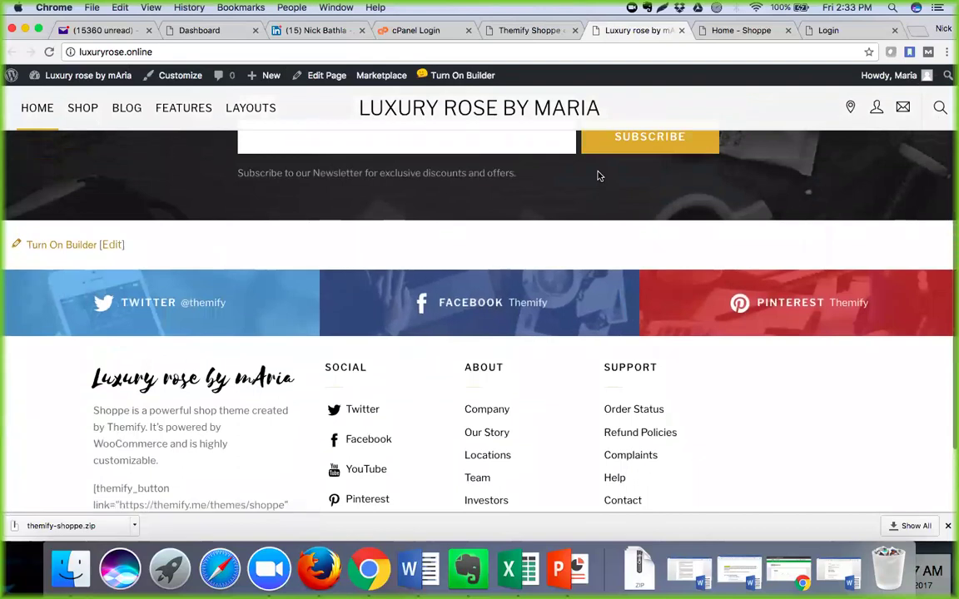
scroll(598, 175, up, 7)
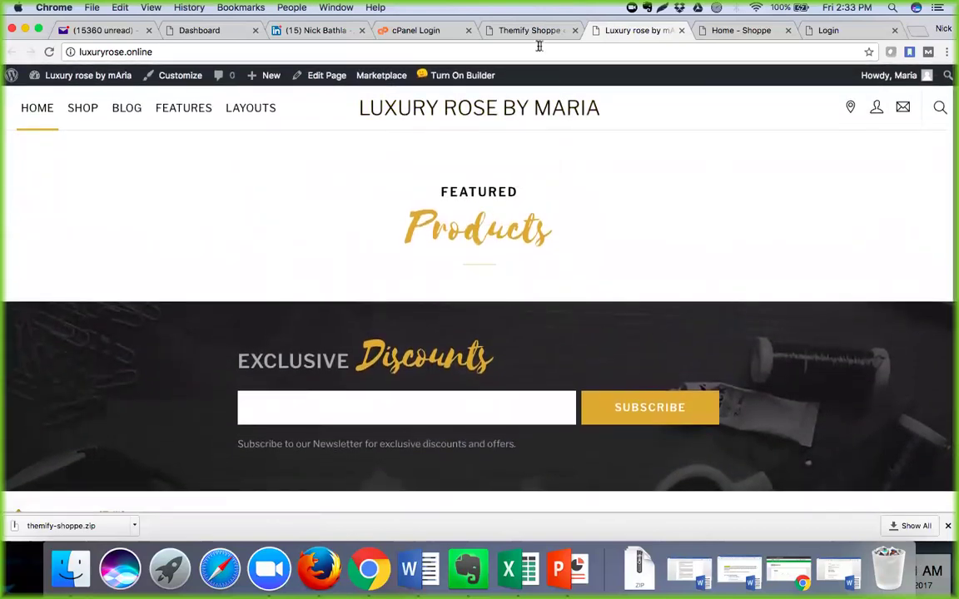
mouse_move(75, 100)
mouse_move(124, 120)
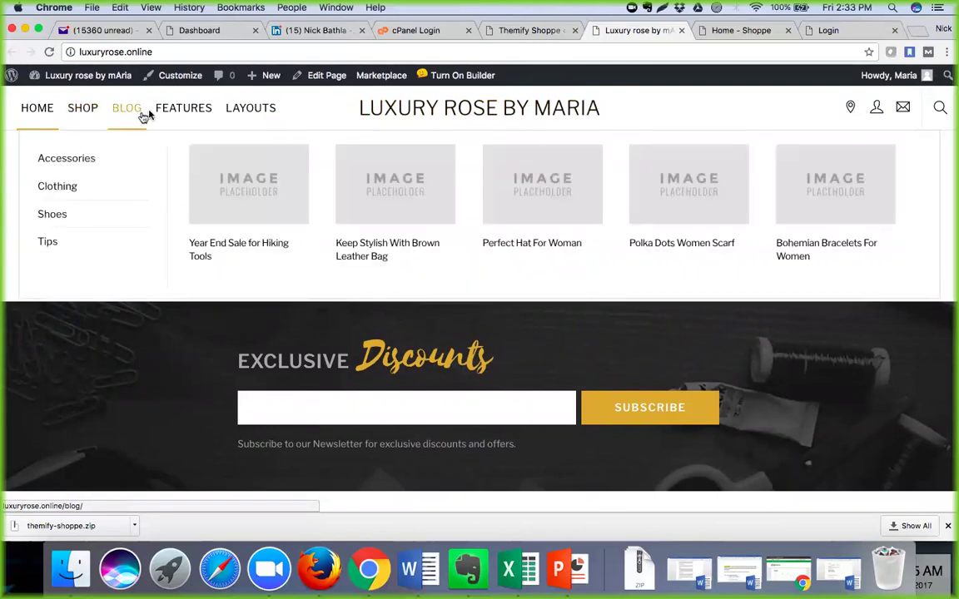
- Return to Themify Shoppe settings, scroll its General options, and open the theme Documentation
click(547, 32)
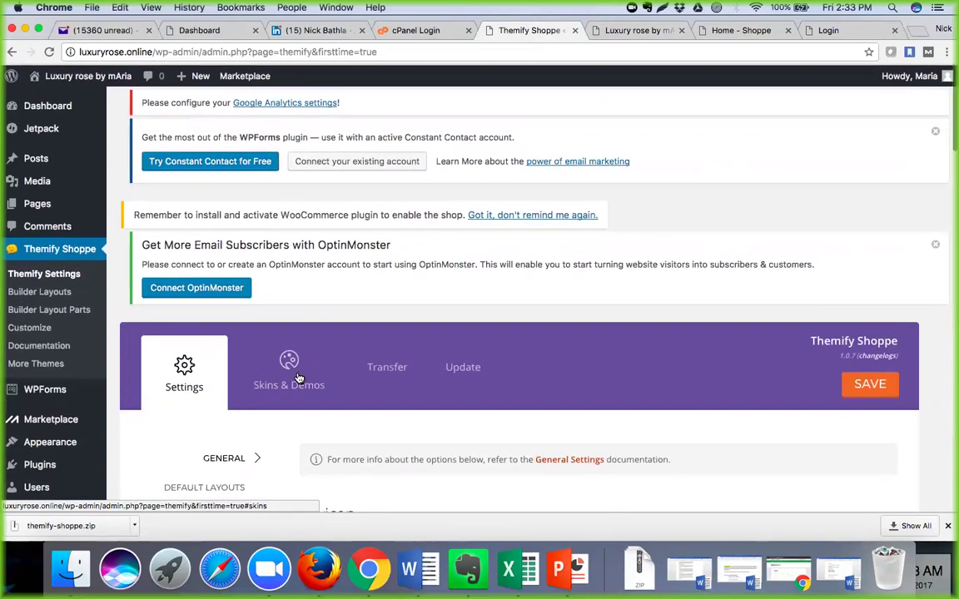
scroll(298, 378, down, 5)
scroll(298, 378, down, 10)
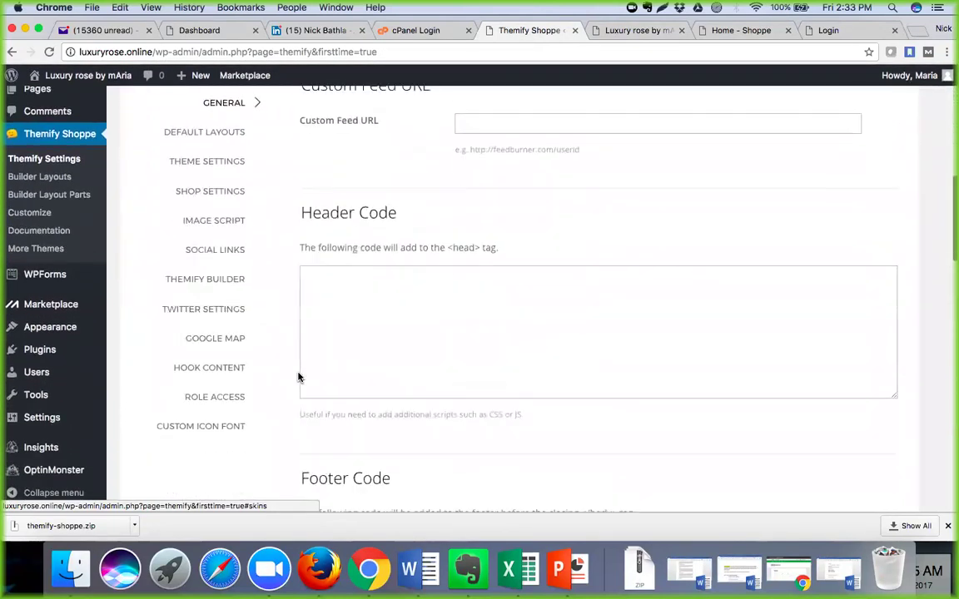
scroll(298, 378, down, 10)
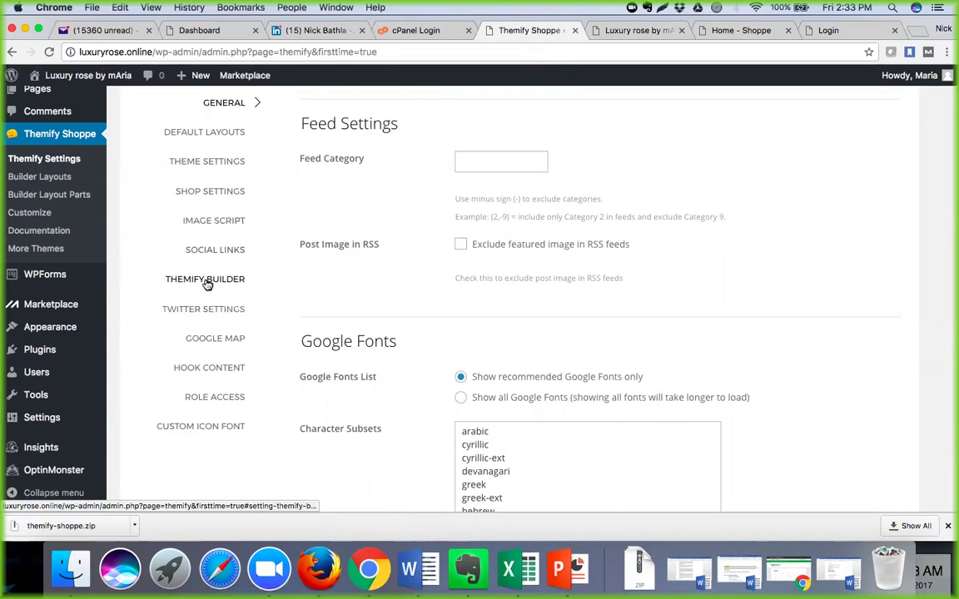
click(46, 235)
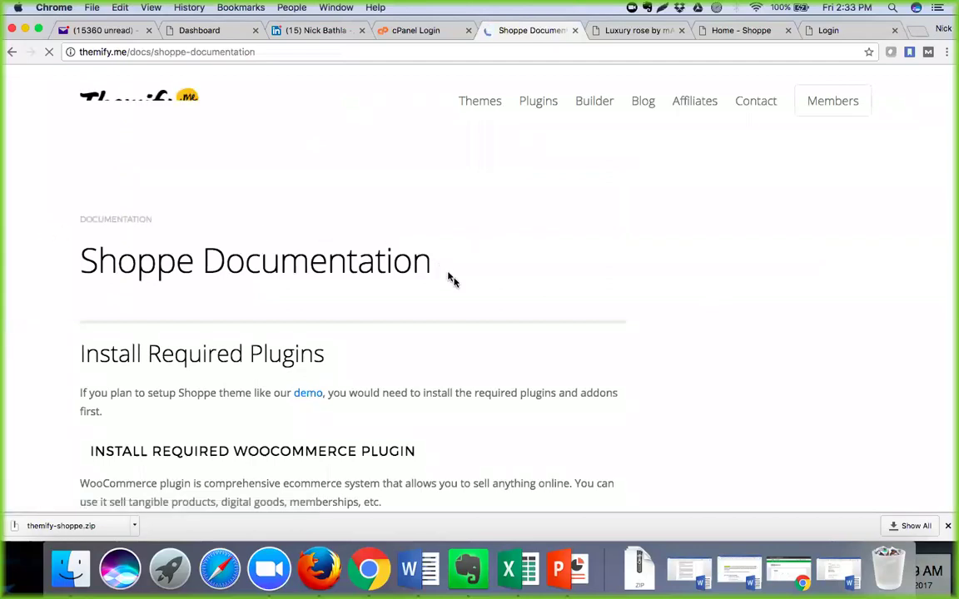
- Read the Shoppe Documentation's required plugins, theme installation and demo import sections
scroll(453, 279, down, 5)
scroll(453, 278, down, 12)
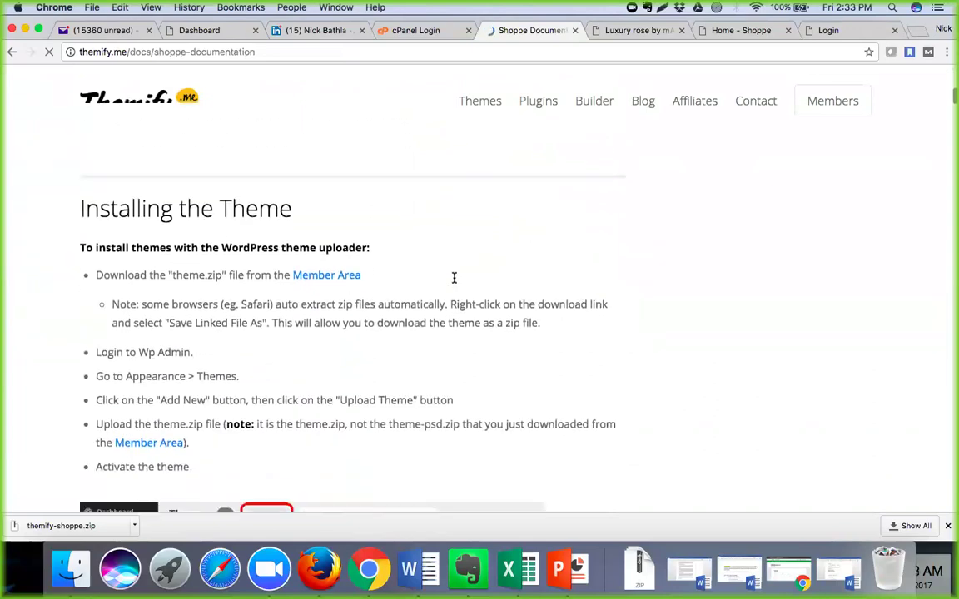
scroll(454, 278, down, 15)
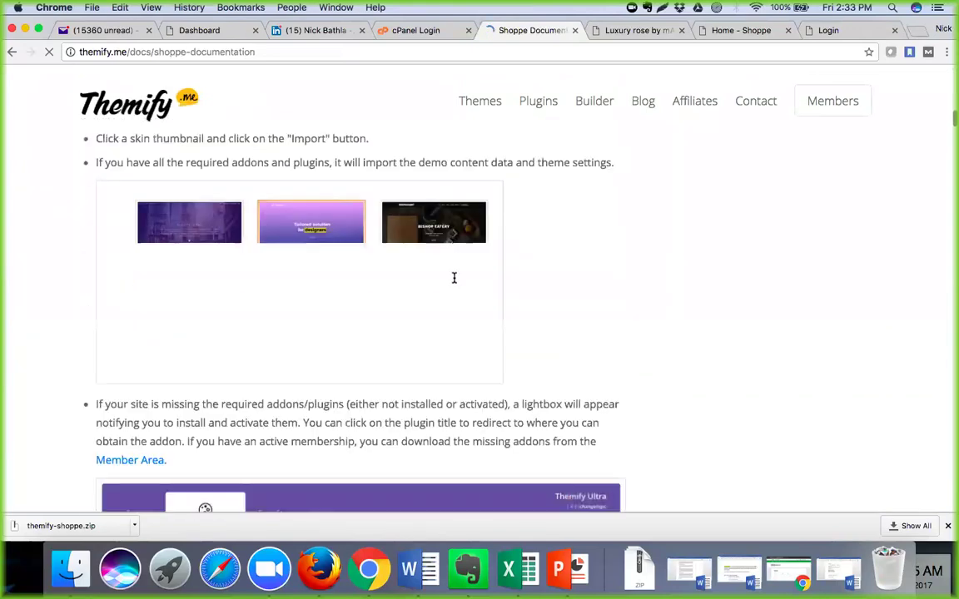
scroll(453, 278, down, 2)
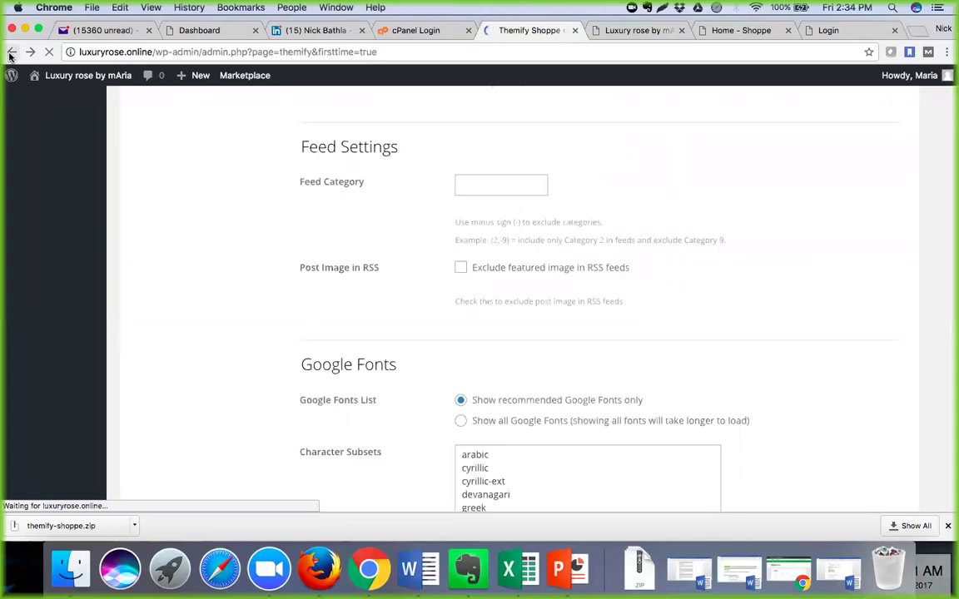
- Go to the live storefront and open the Blog > Accessories category archive
mouse_move(25, 191)
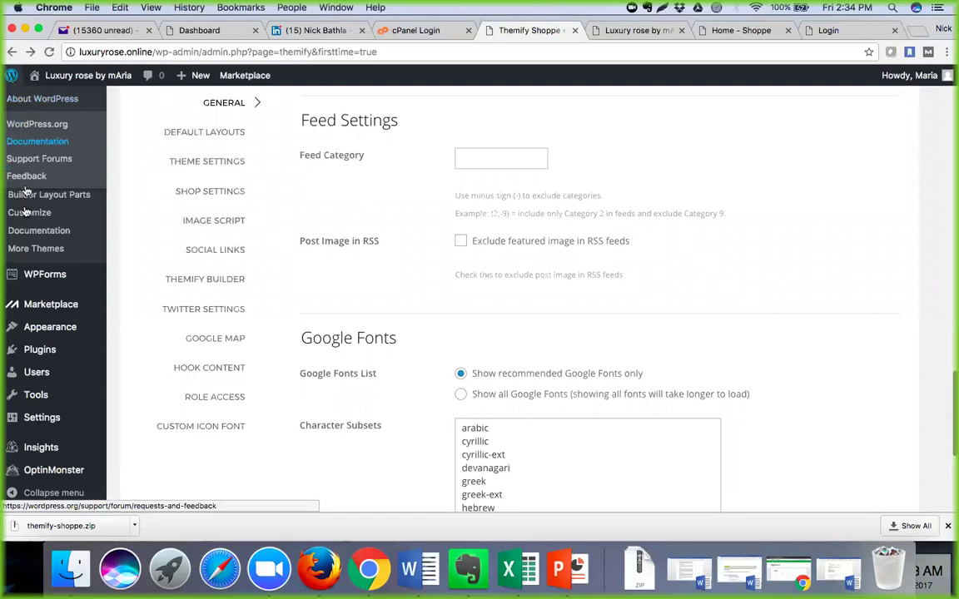
scroll(29, 279, up, 3)
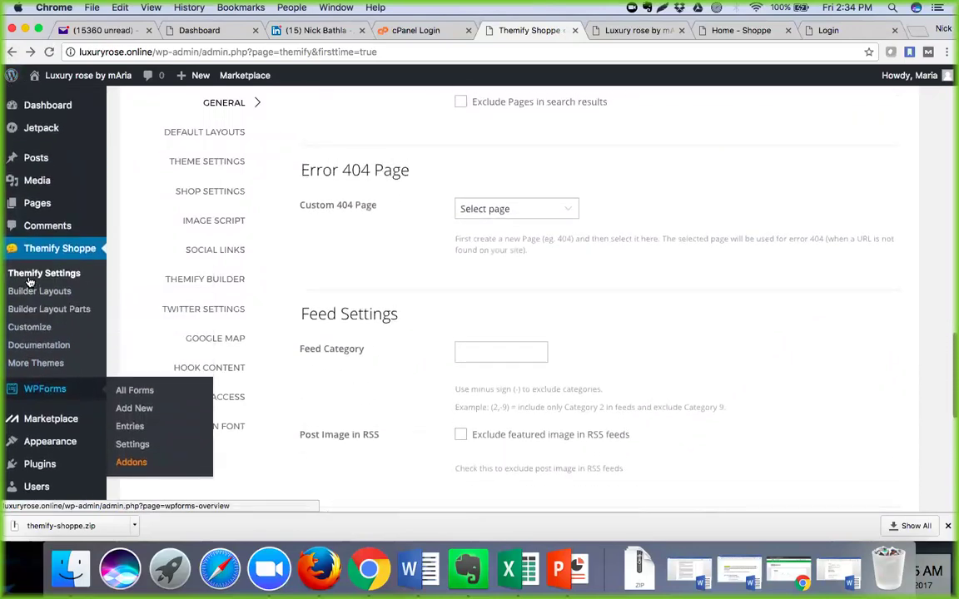
click(635, 30)
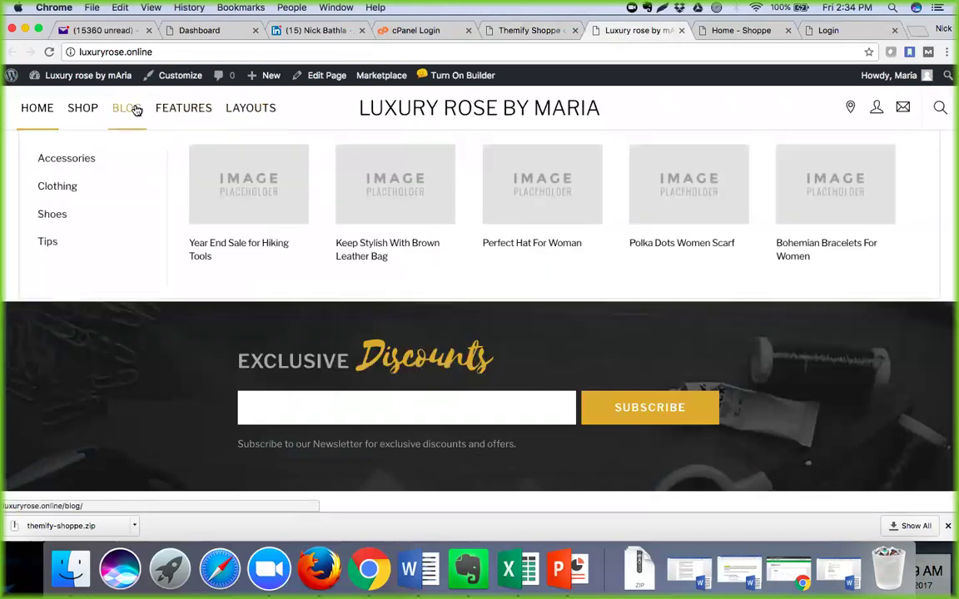
scroll(190, 380, down, 5)
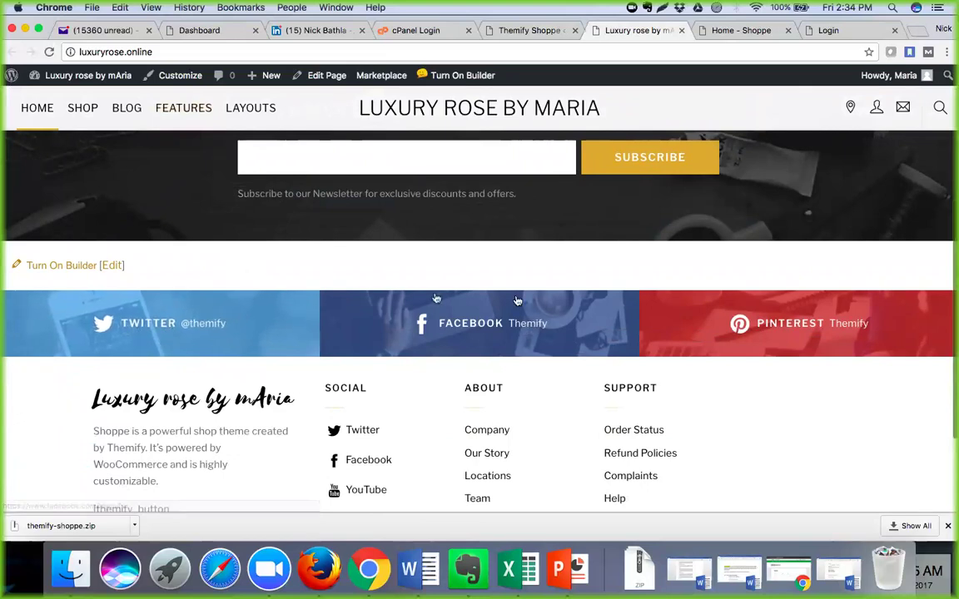
scroll(441, 254, up, 5)
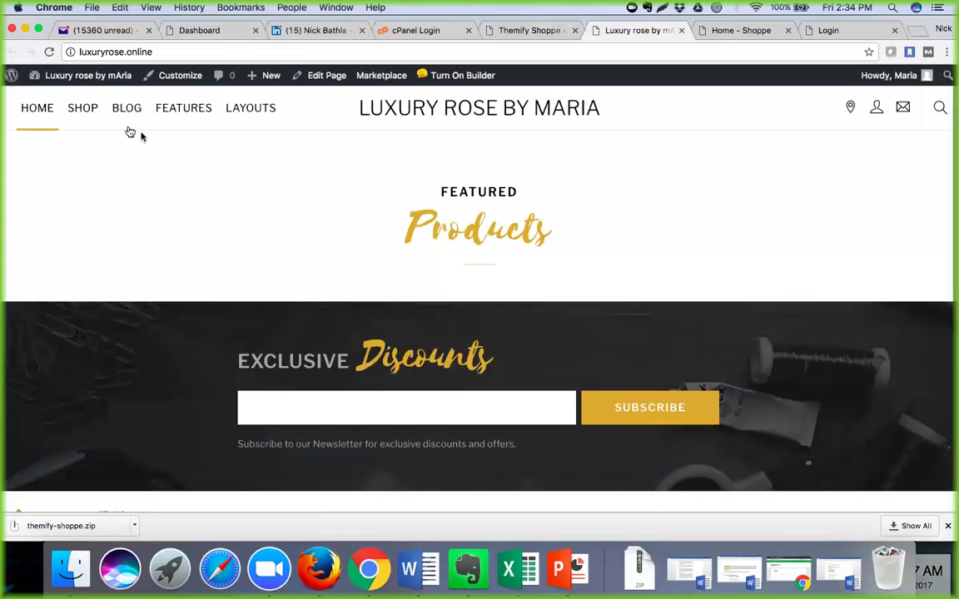
mouse_move(71, 114)
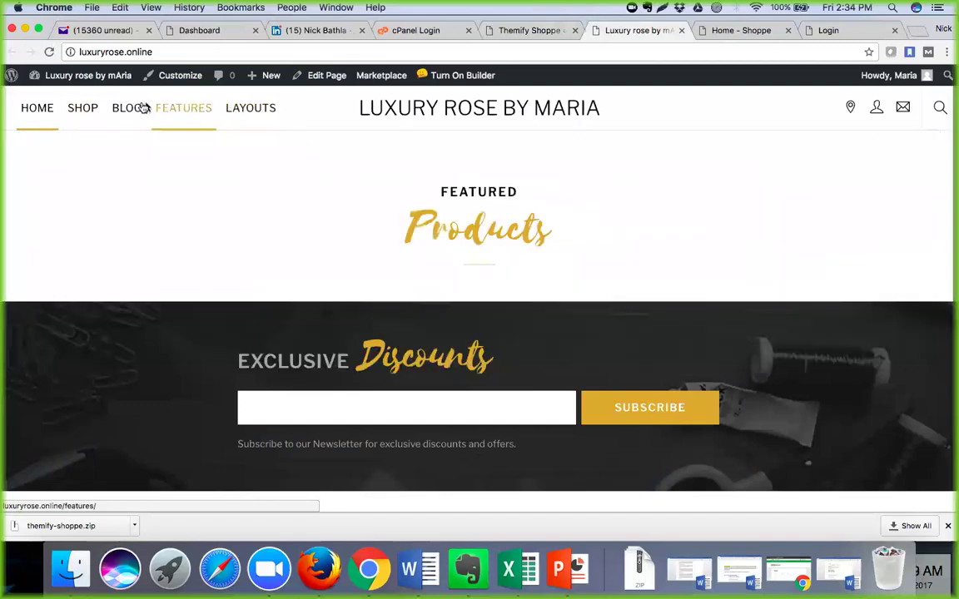
mouse_move(133, 112)
click(92, 159)
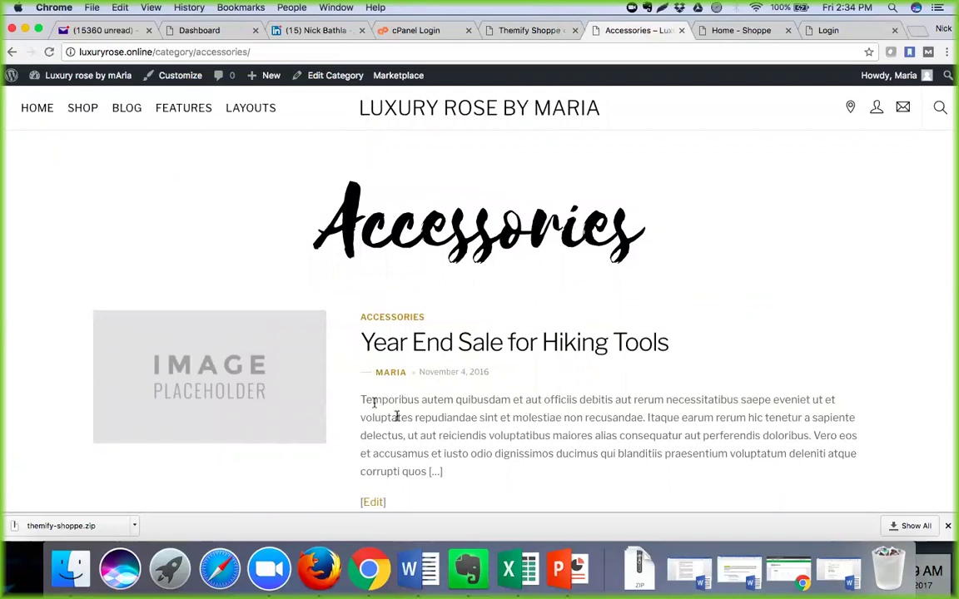
drag(374, 403, 463, 476)
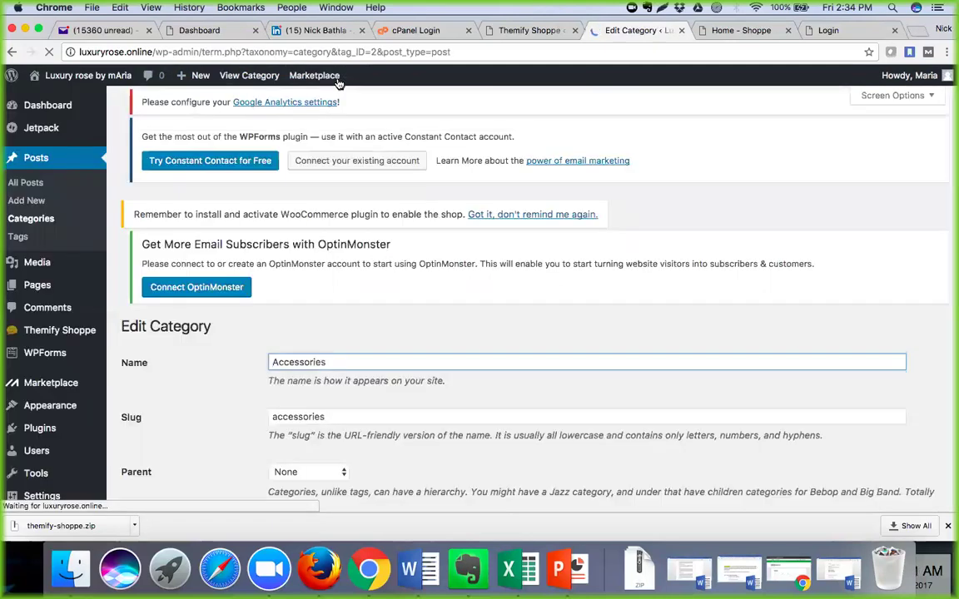
- Open the live Accessories category in a new tab and prefix the name with 'Luxury'
scroll(397, 306, down, 4)
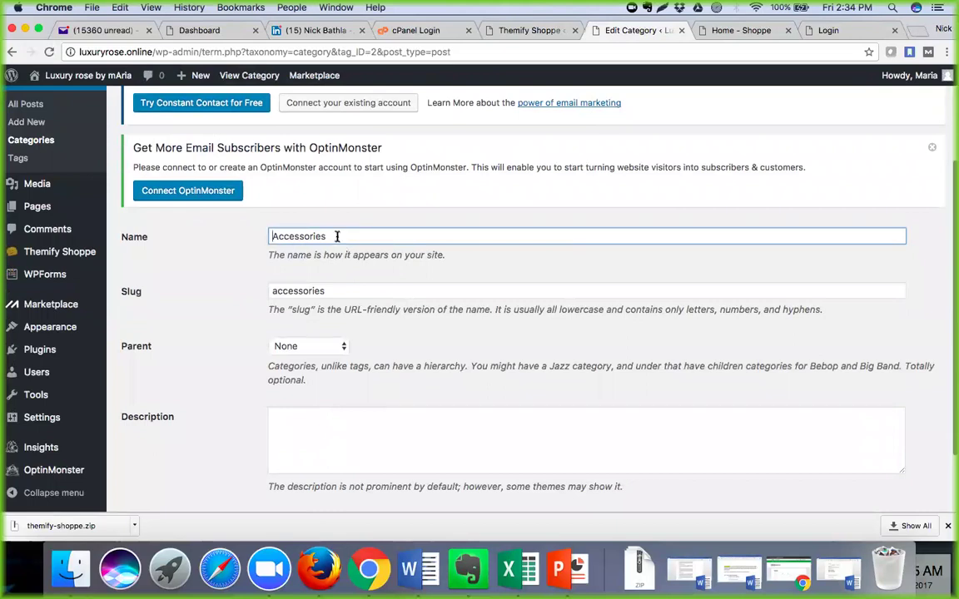
double_click(337, 236)
click(231, 287)
scroll(232, 288, down, 1)
scroll(231, 286, down, 2)
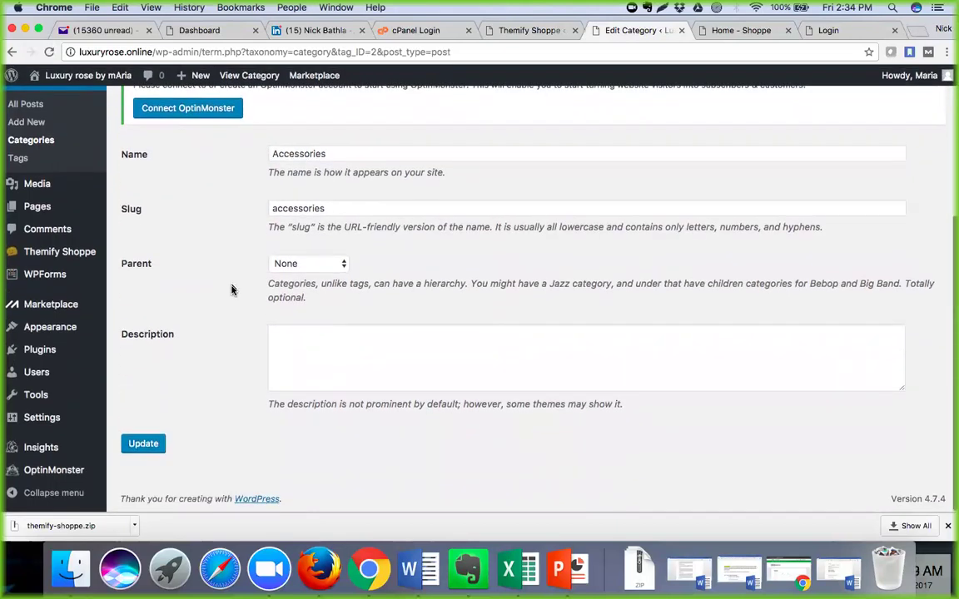
click(325, 350)
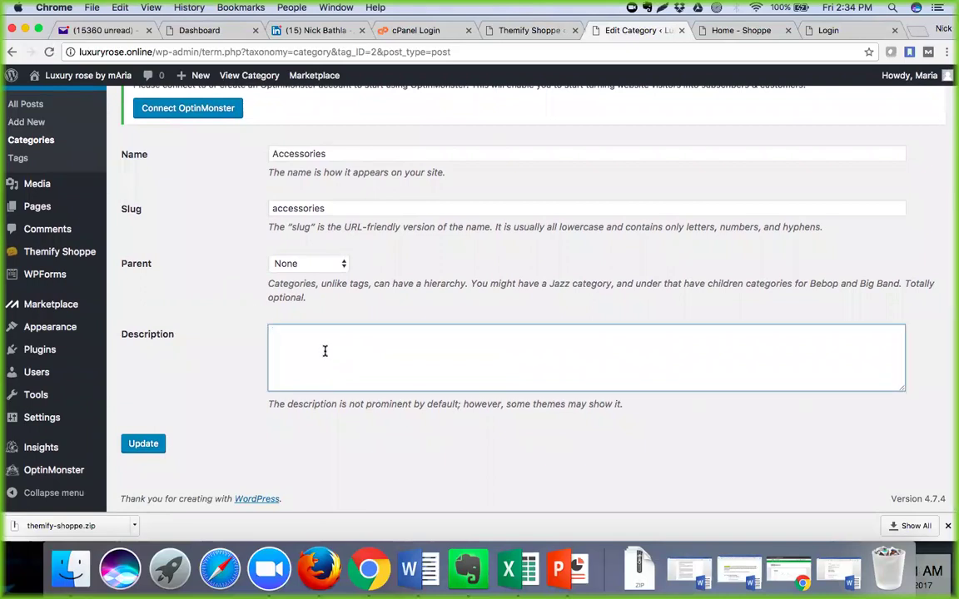
scroll(325, 351, up, 6)
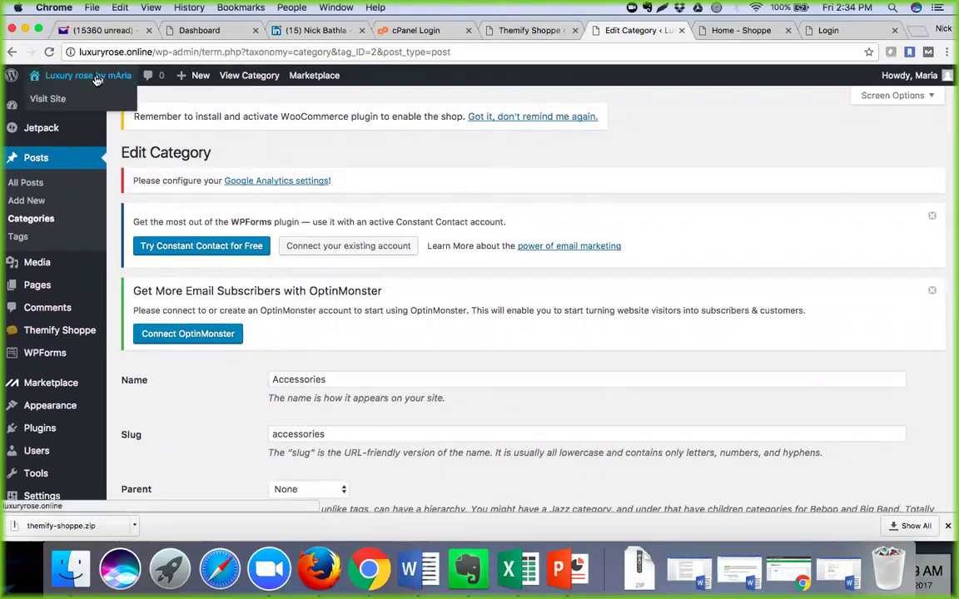
right_click(252, 78)
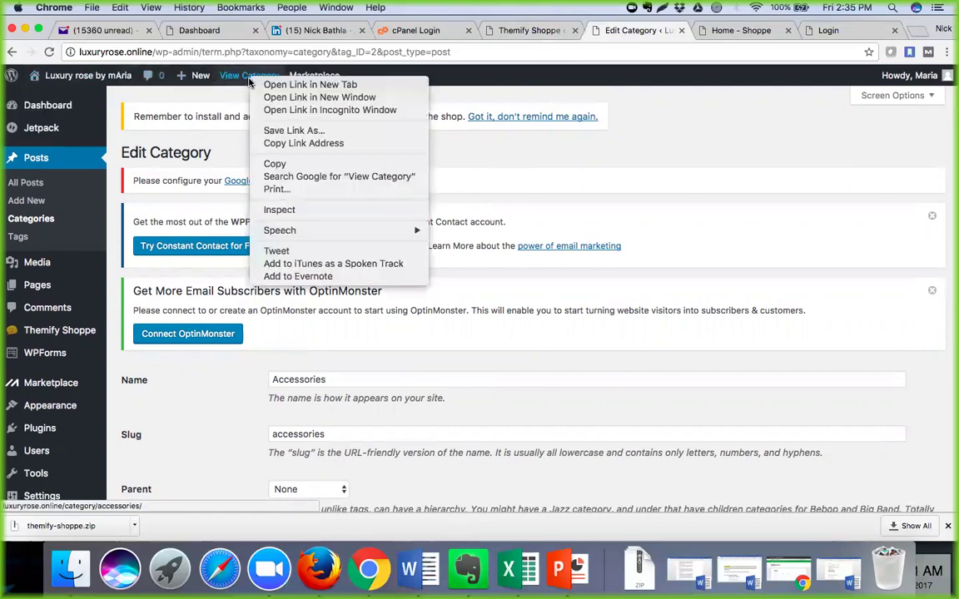
click(255, 84)
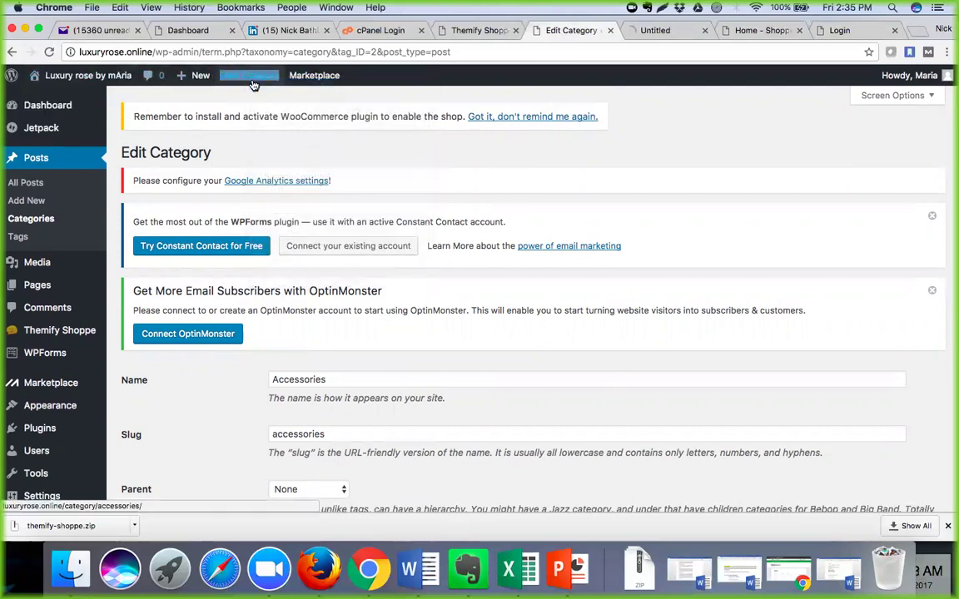
click(333, 381)
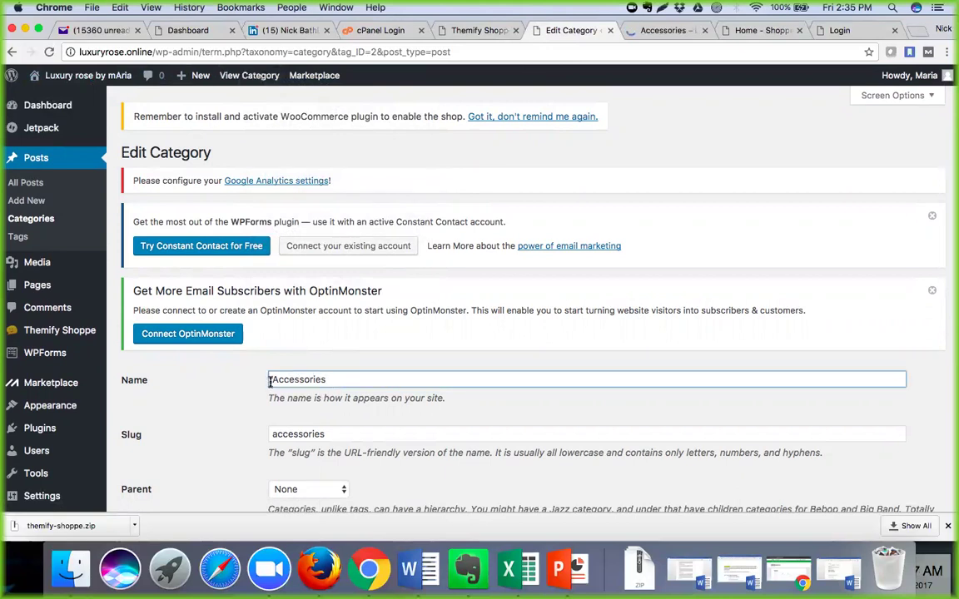
click(656, 30)
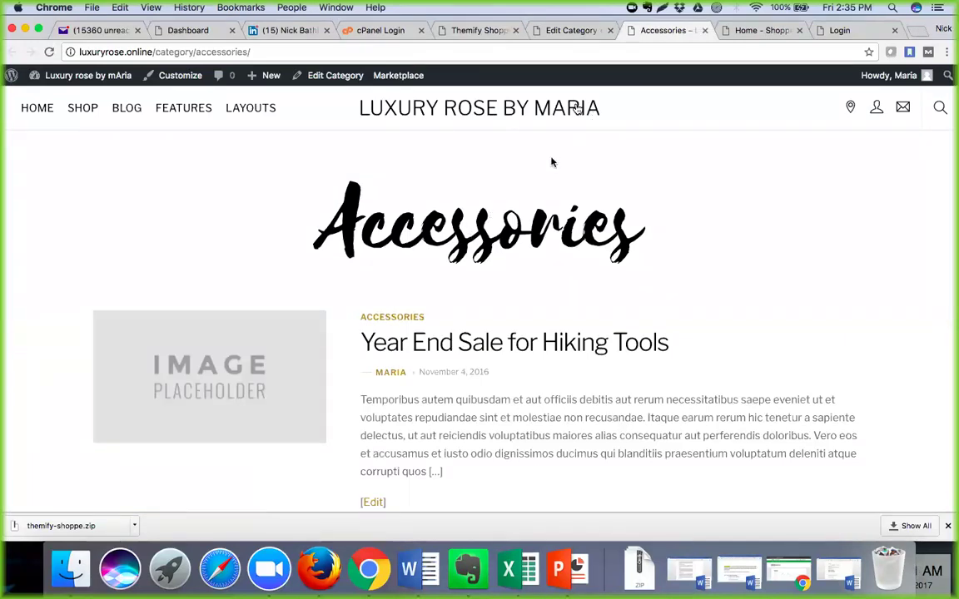
click(587, 34)
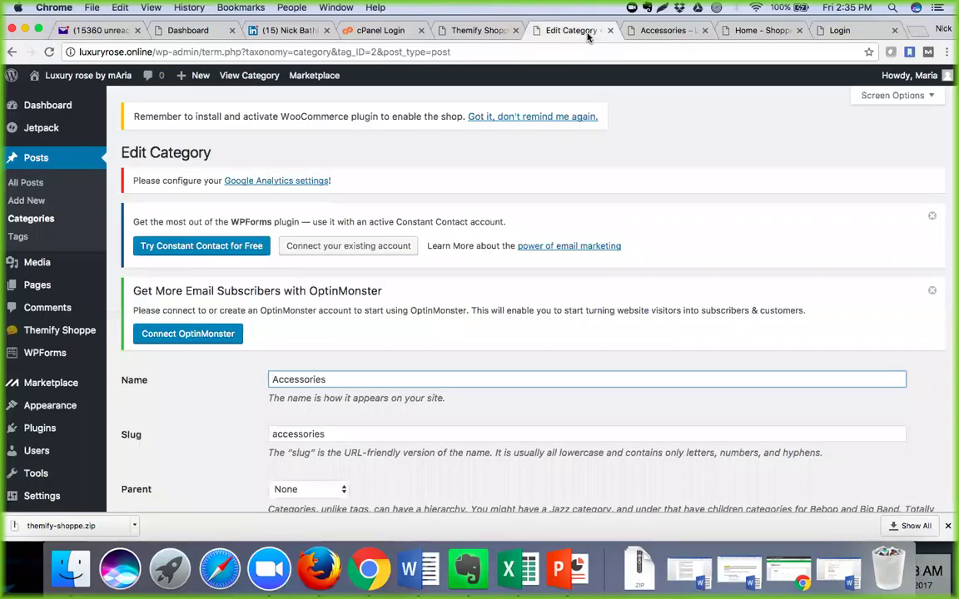
text(Luxury)
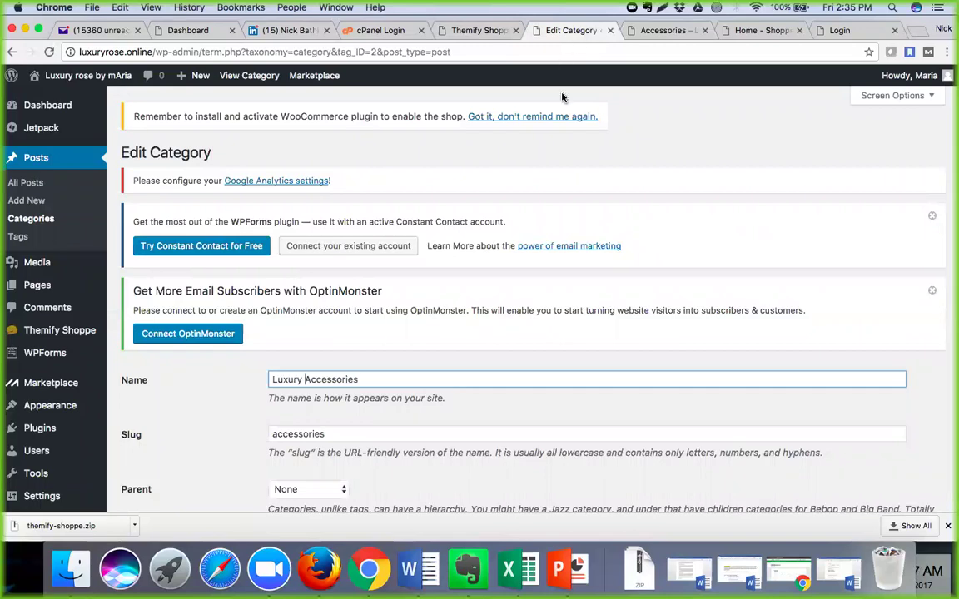
- Write a description crediting Luxury Rose, change 'by' to 'from', and save the category
scroll(530, 285, down, 5)
scroll(530, 286, down, 3)
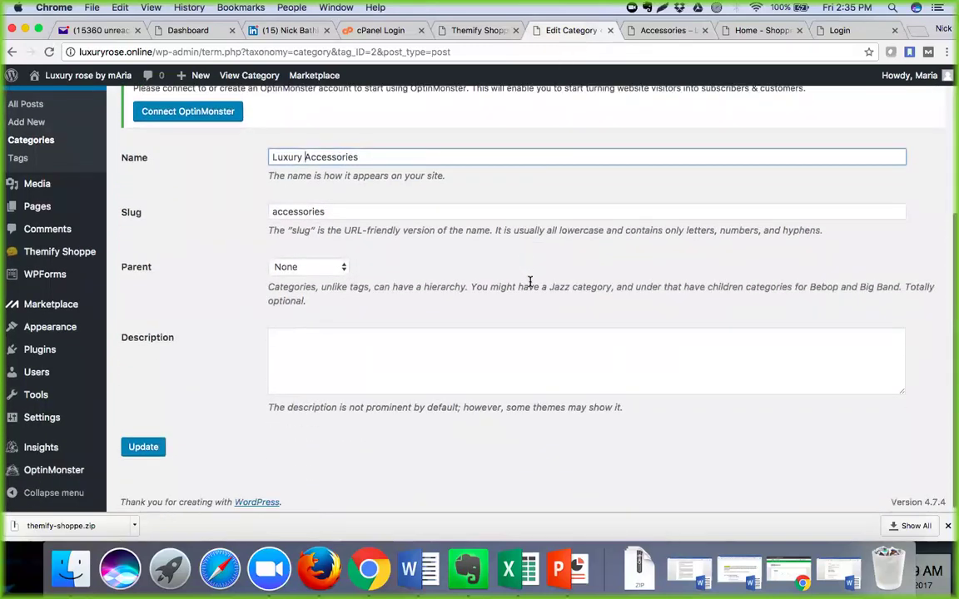
click(398, 340)
text(L)
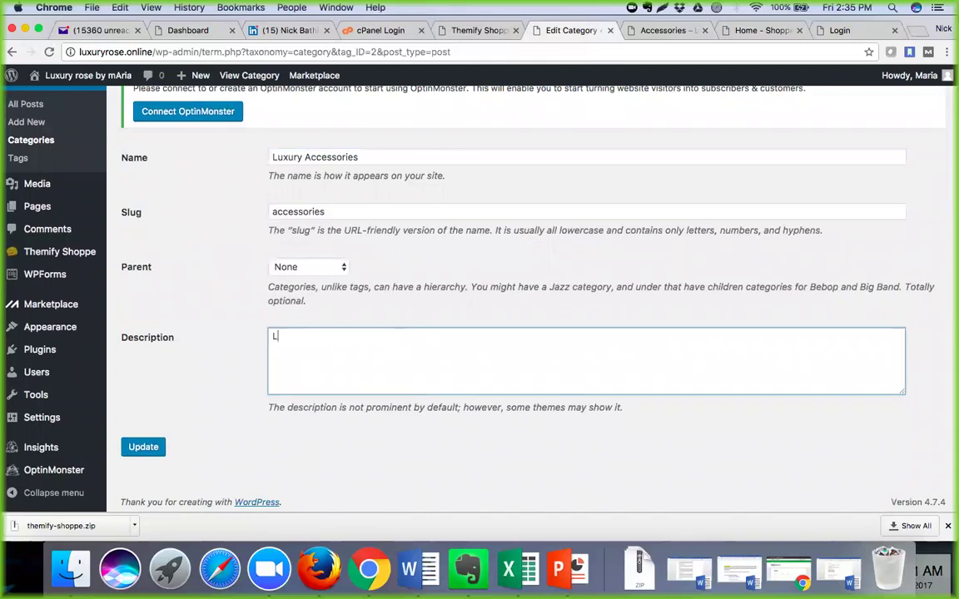
text(uxury Accessories by Luxury Rose)
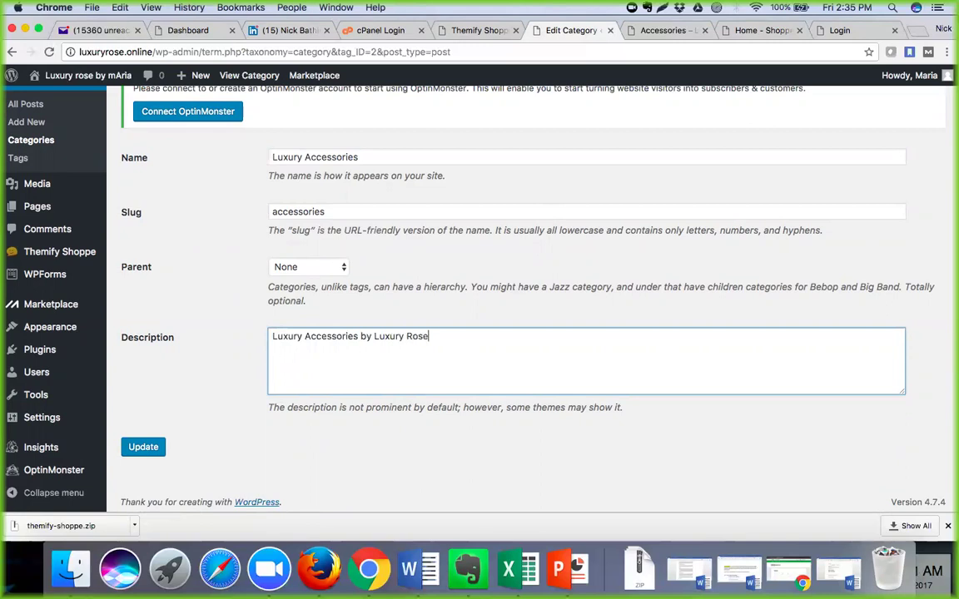
click(373, 337)
key(BackSpace)
key(BackSpace)
key(BackSpace)
text(Fr)
key(BackSpace)
key(BackSpace)
text(from)
click(445, 338)
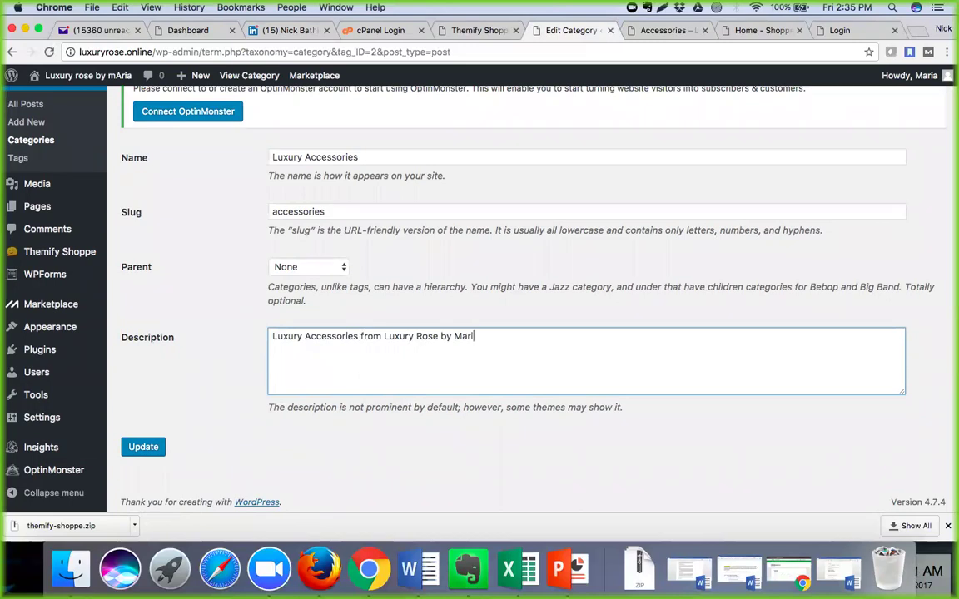
click(143, 447)
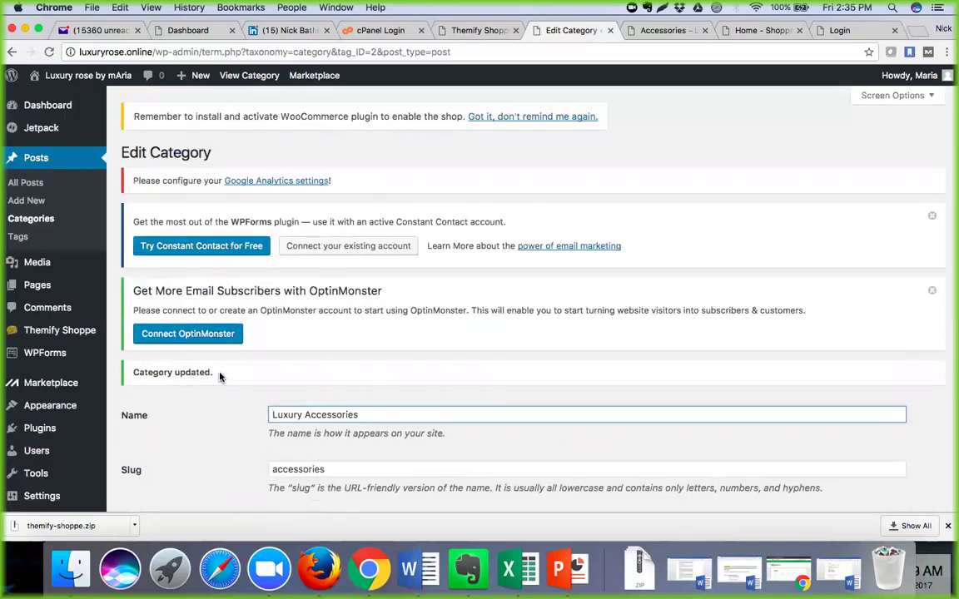
- Check the live Luxury Accessories category page, then edit the Hiking Tools post
click(663, 30)
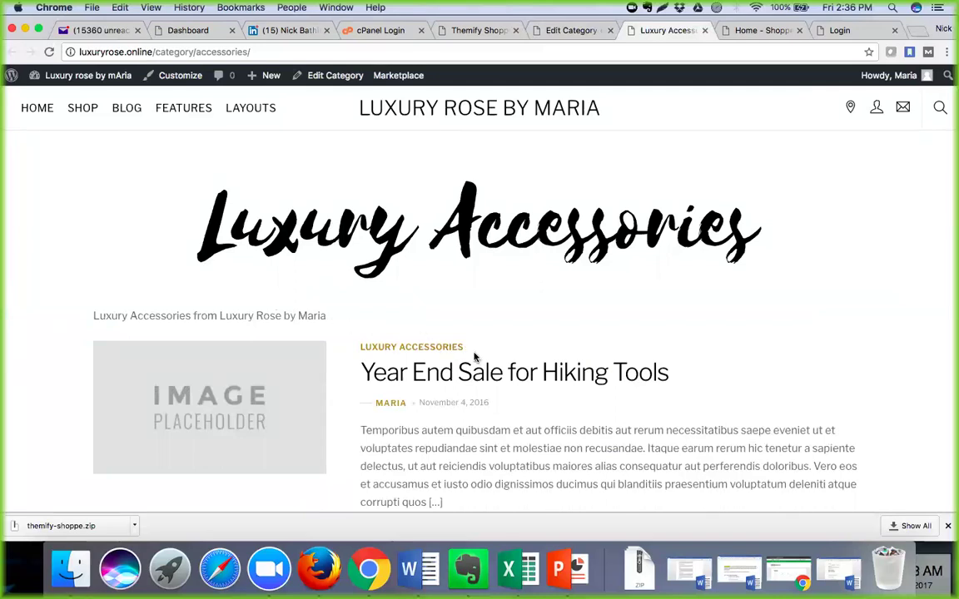
scroll(474, 358, down, 2)
scroll(474, 358, down, 10)
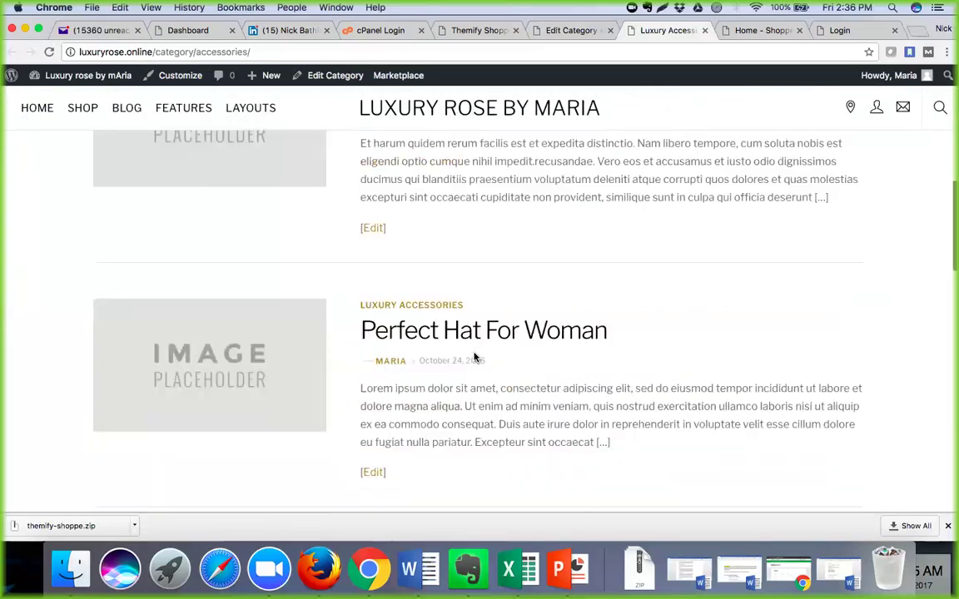
scroll(475, 358, up, 10)
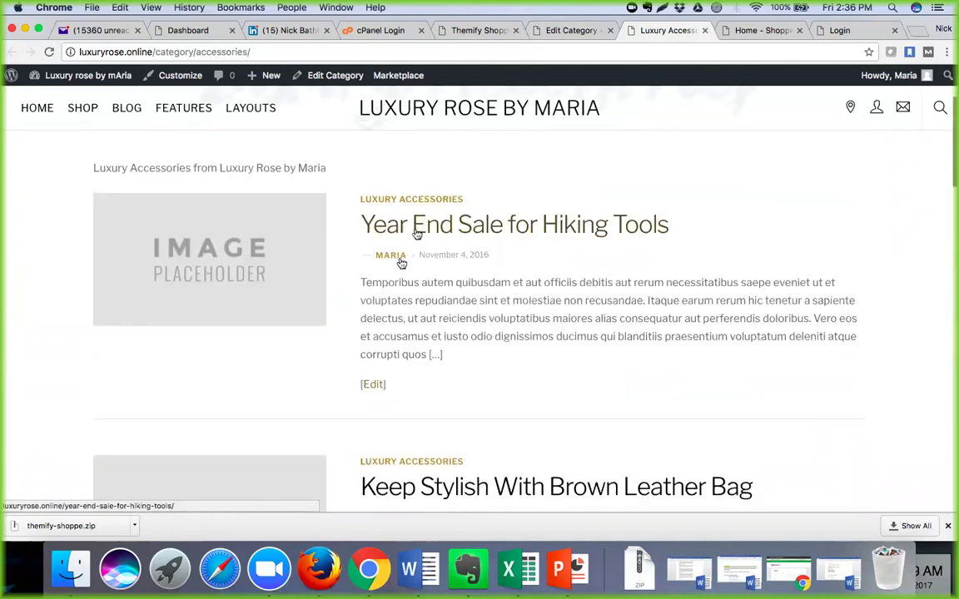
click(373, 385)
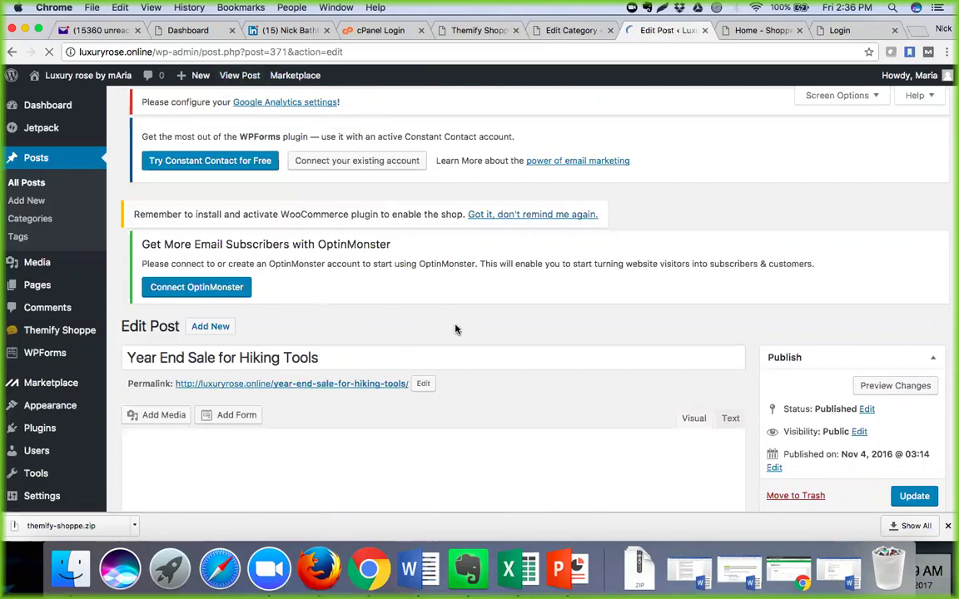
- Open the Hiking Tools post's live page in a new tab and view it
scroll(455, 329, down, 5)
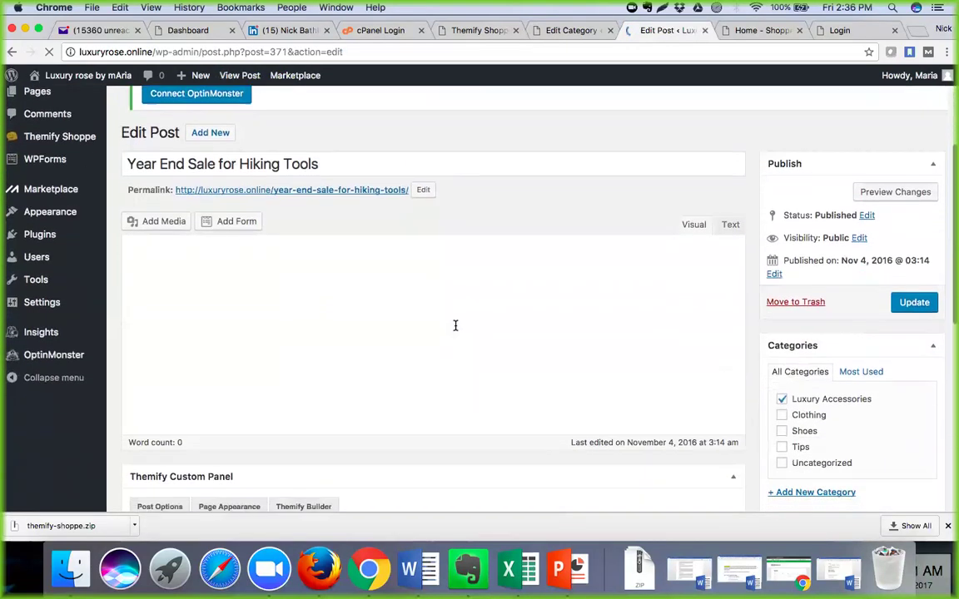
scroll(265, 277, down, 5)
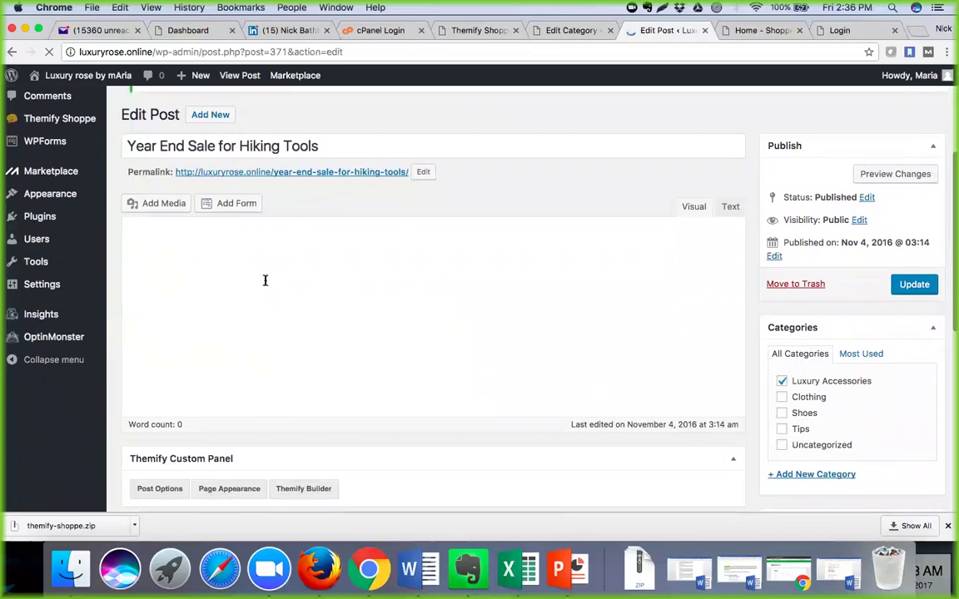
scroll(264, 280, up, 10)
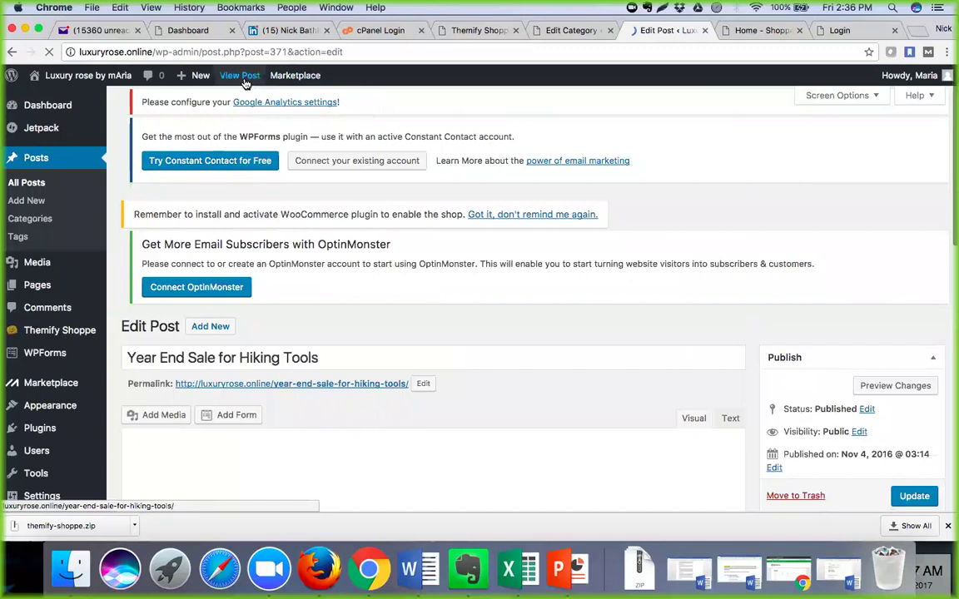
right_click(245, 81)
click(268, 86)
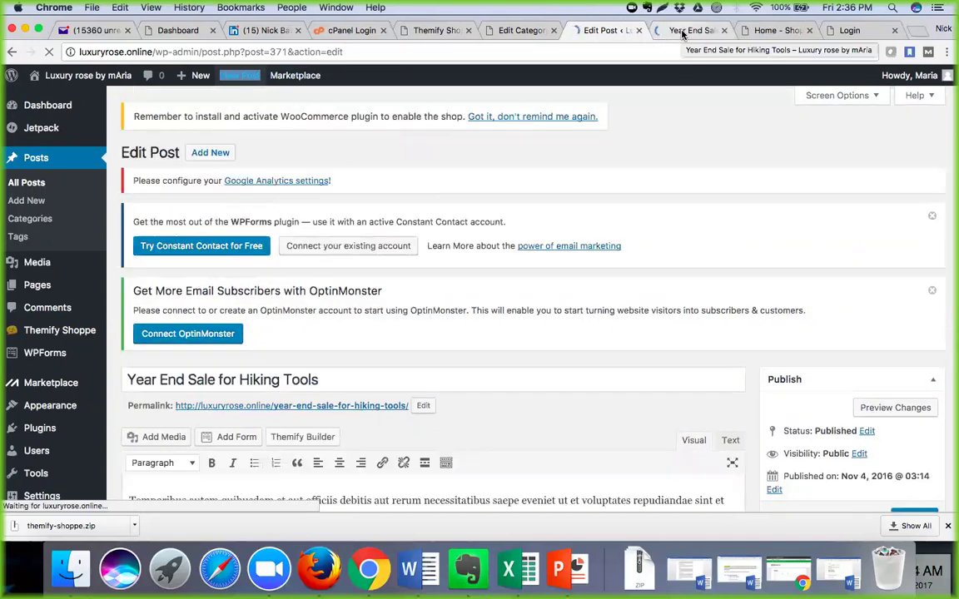
click(682, 33)
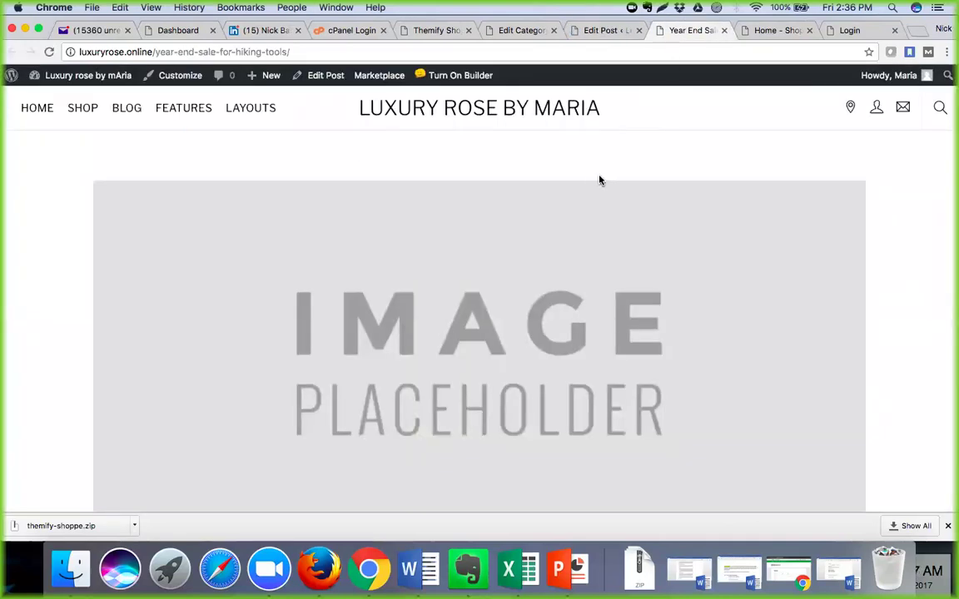
scroll(51, 325, down, 5)
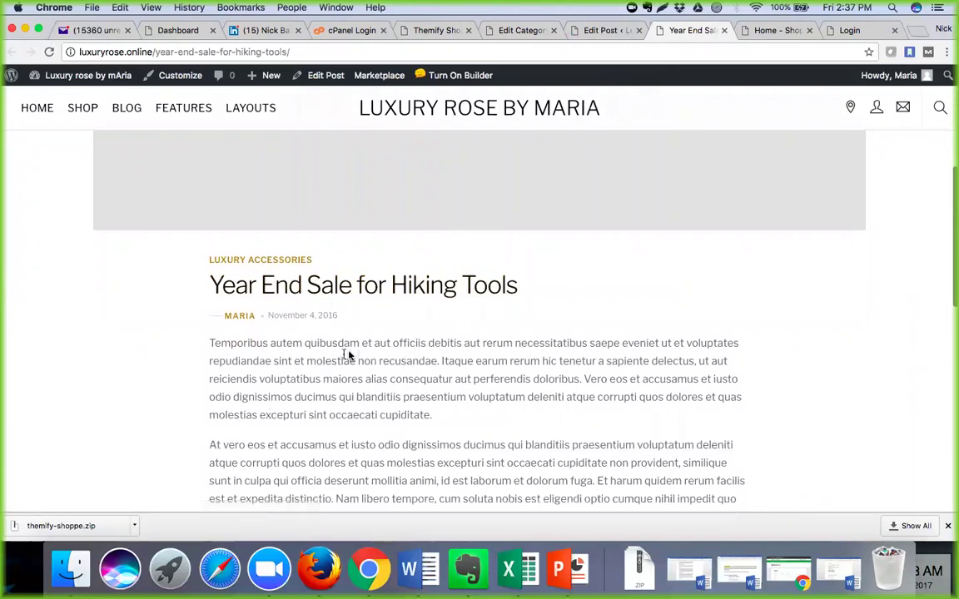
- Change the post title to 'Year End Sale for Luxury Accessories'
click(605, 32)
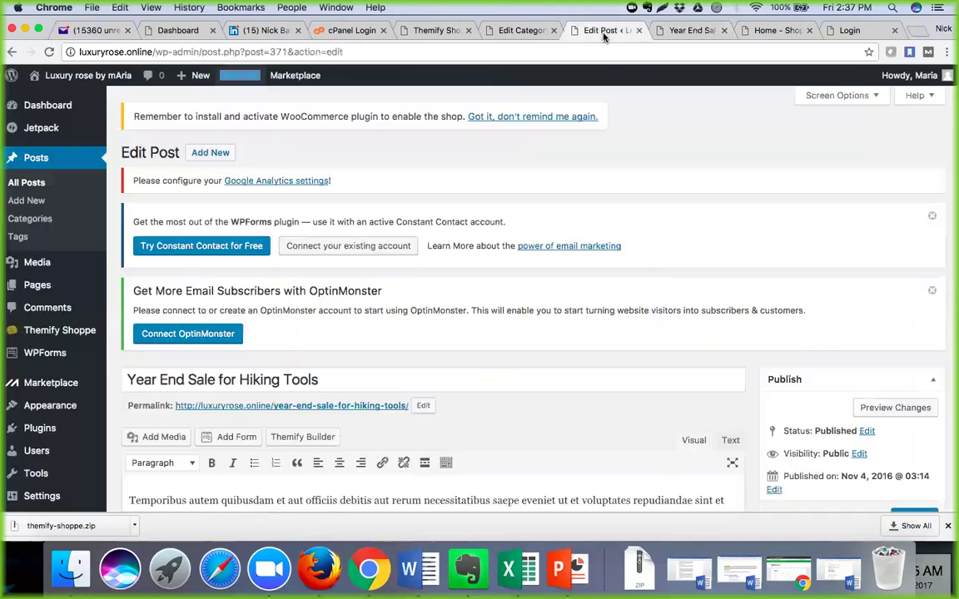
scroll(376, 309, down, 3)
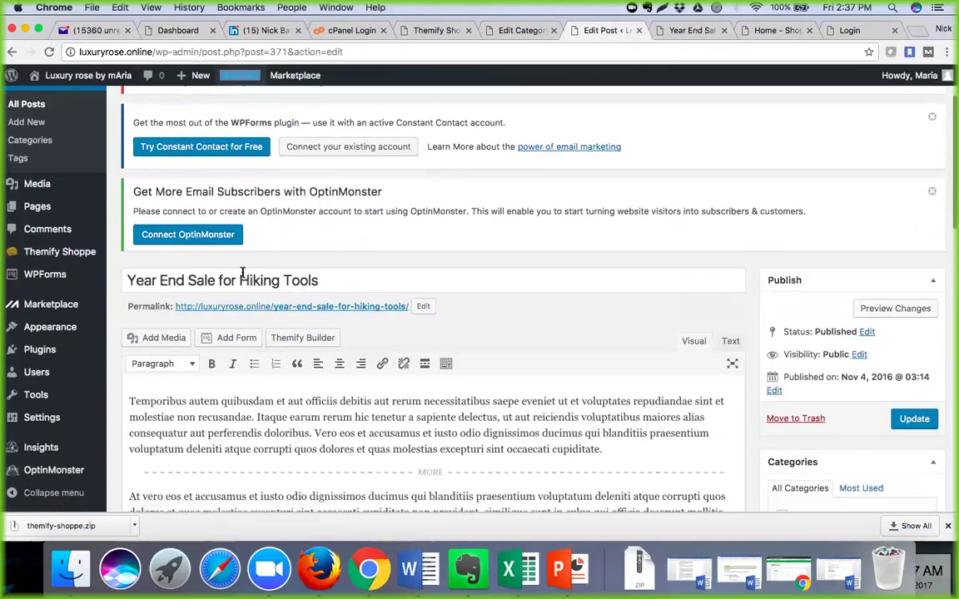
drag(241, 280, 323, 281)
text(L)
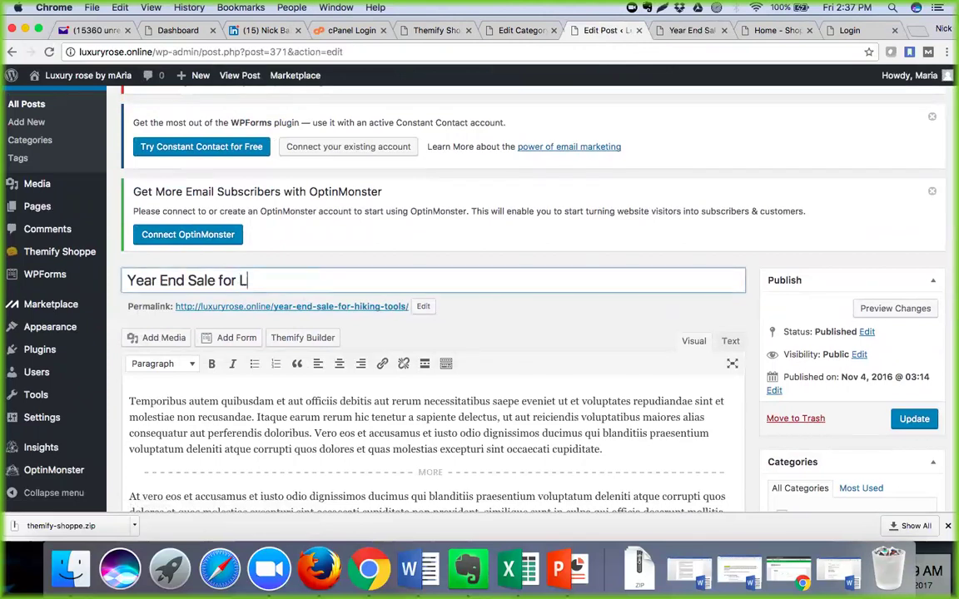
text(uxury Accessories)
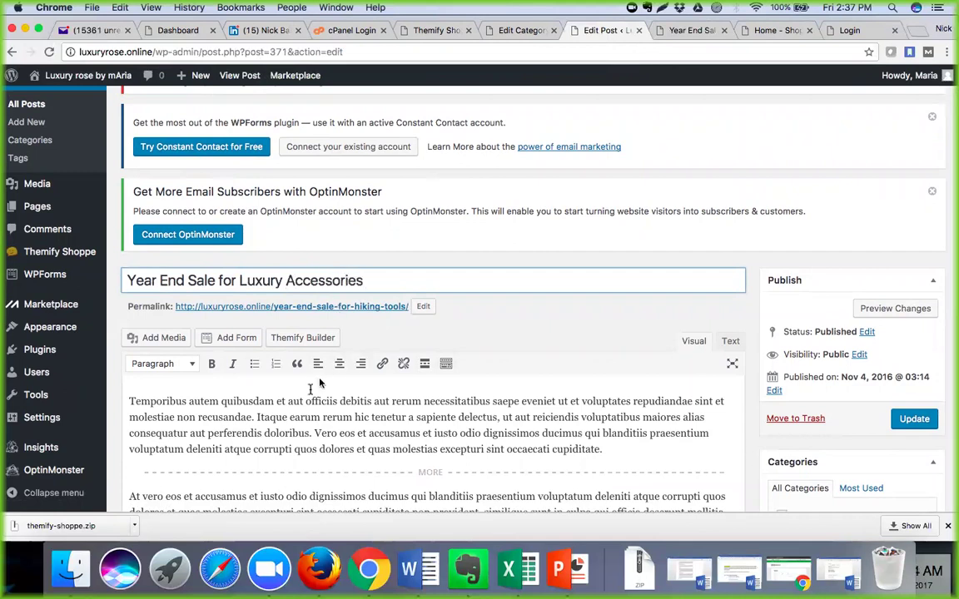
click(307, 396)
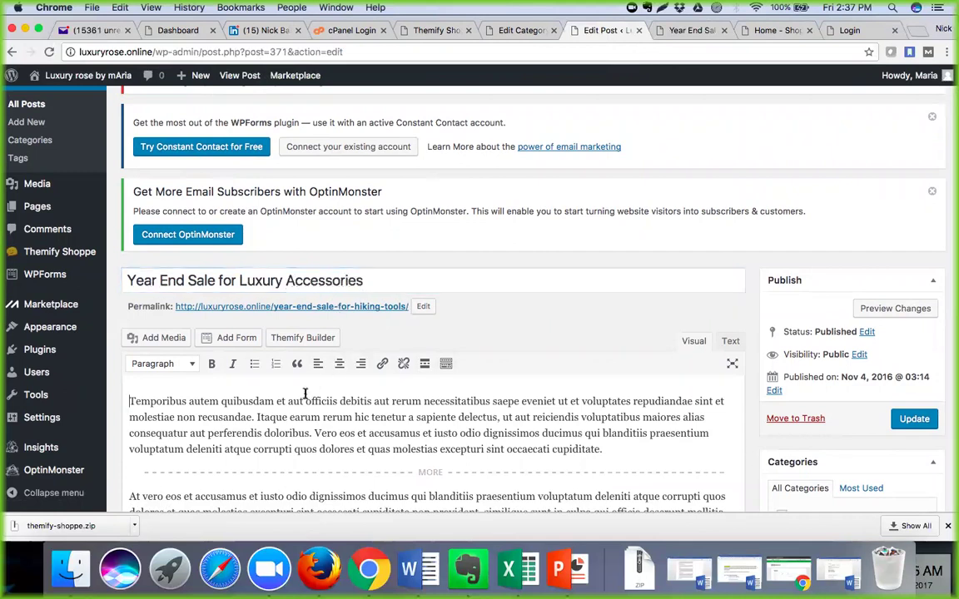
scroll(306, 397, down, 3)
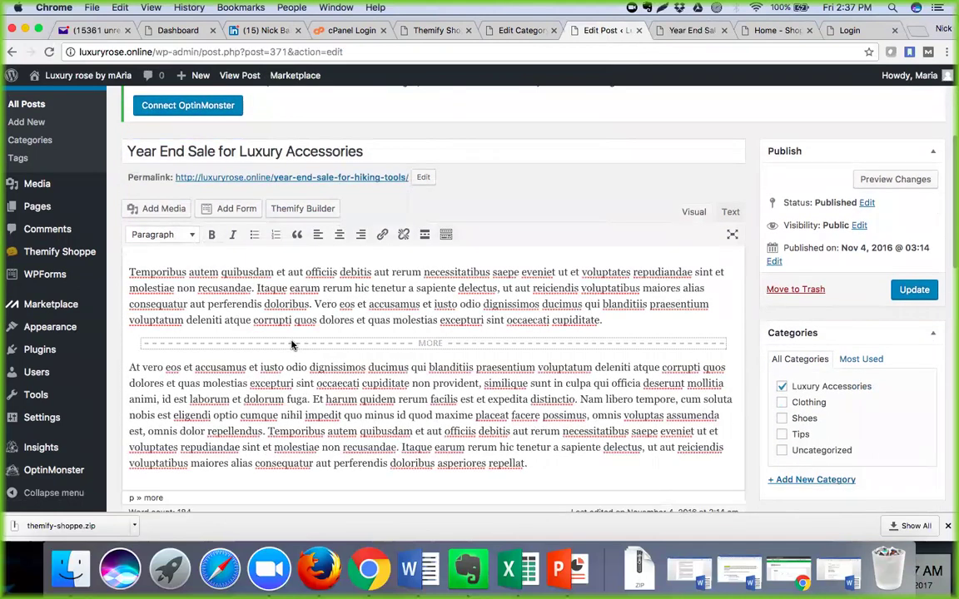
click(689, 31)
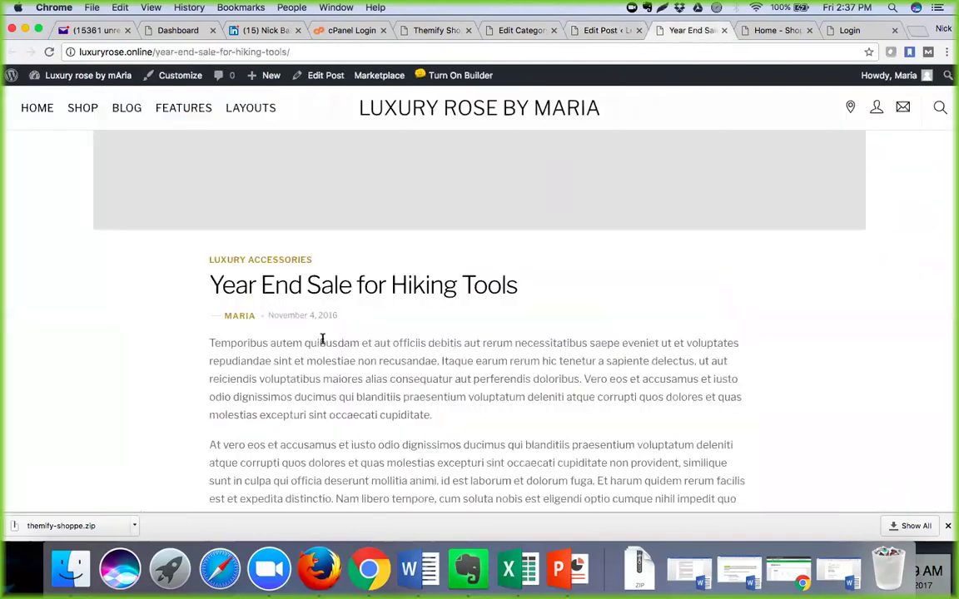
click(610, 33)
- Add the intro line 'Dummy Text to showcase in the session', fix its typo, and update
click(129, 272)
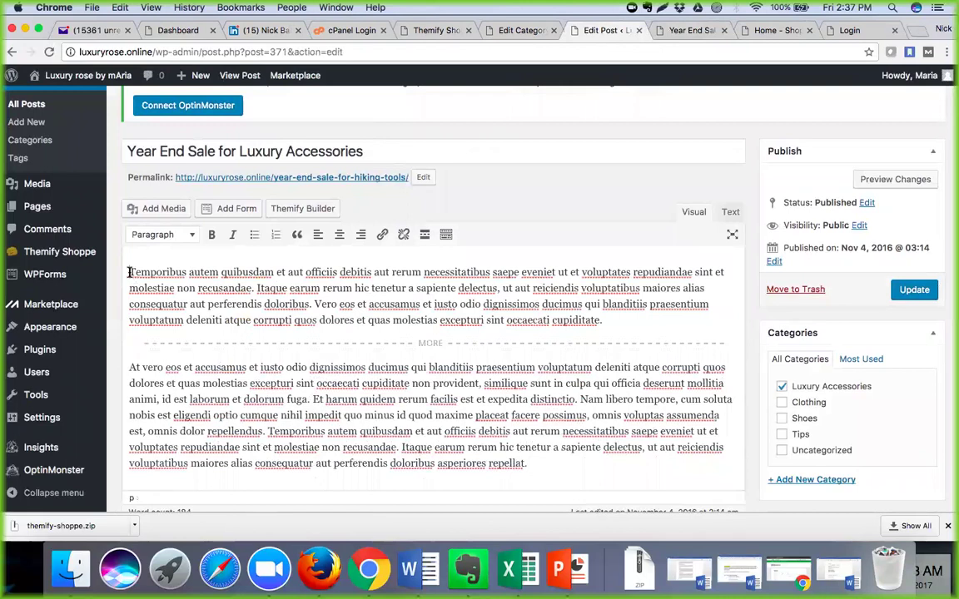
text(Dumy Te)
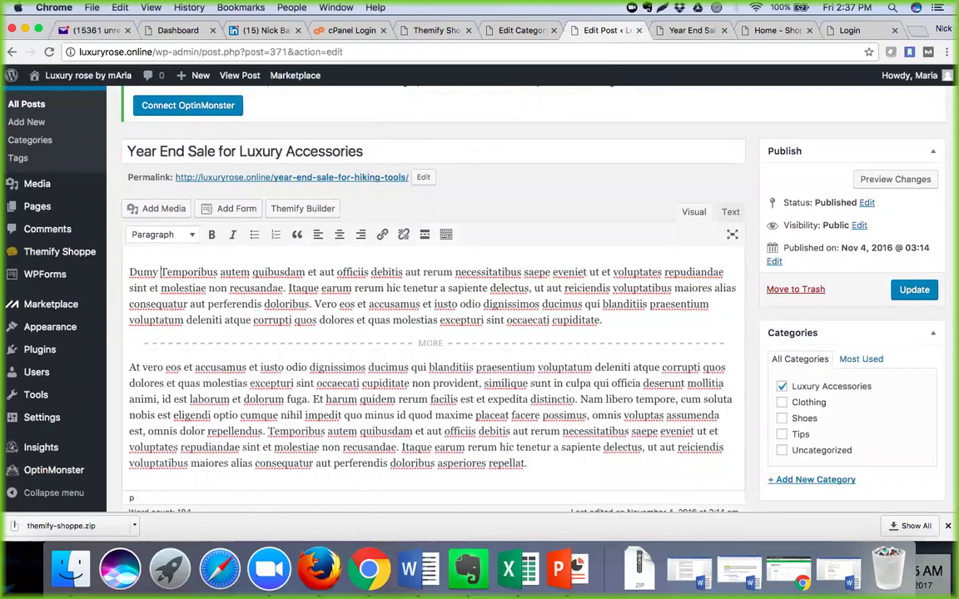
text(xt to show)
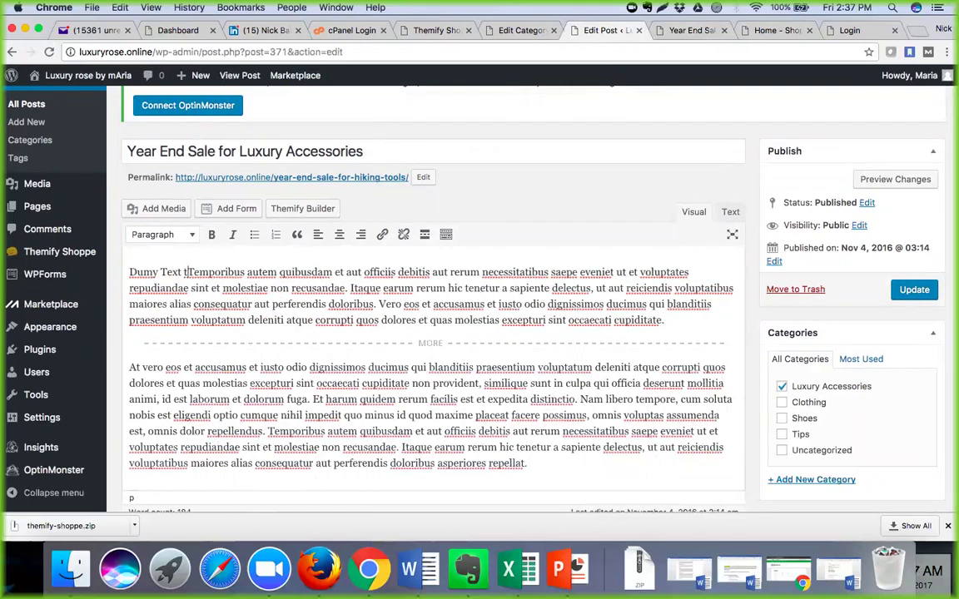
text(case)
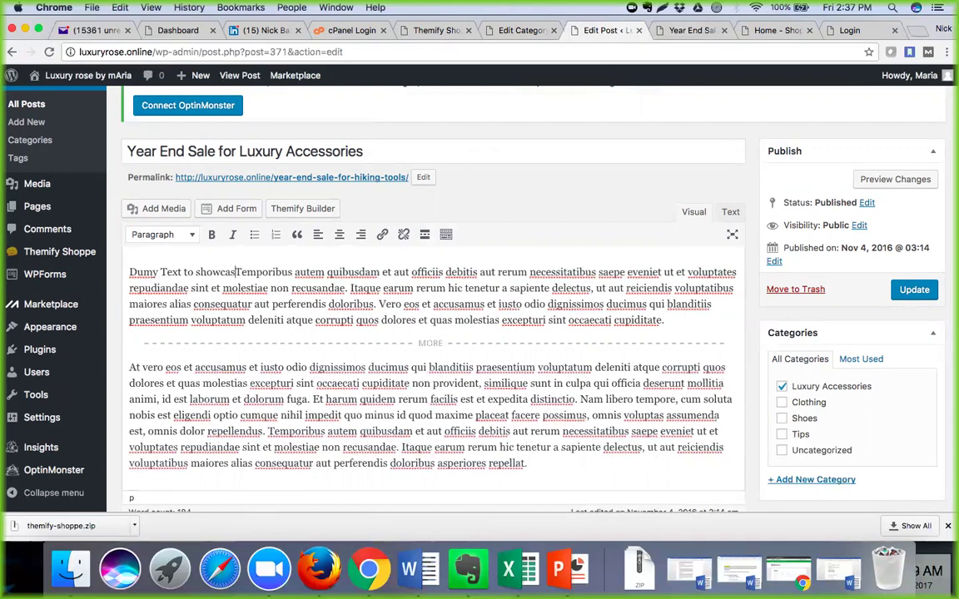
text( in the se)
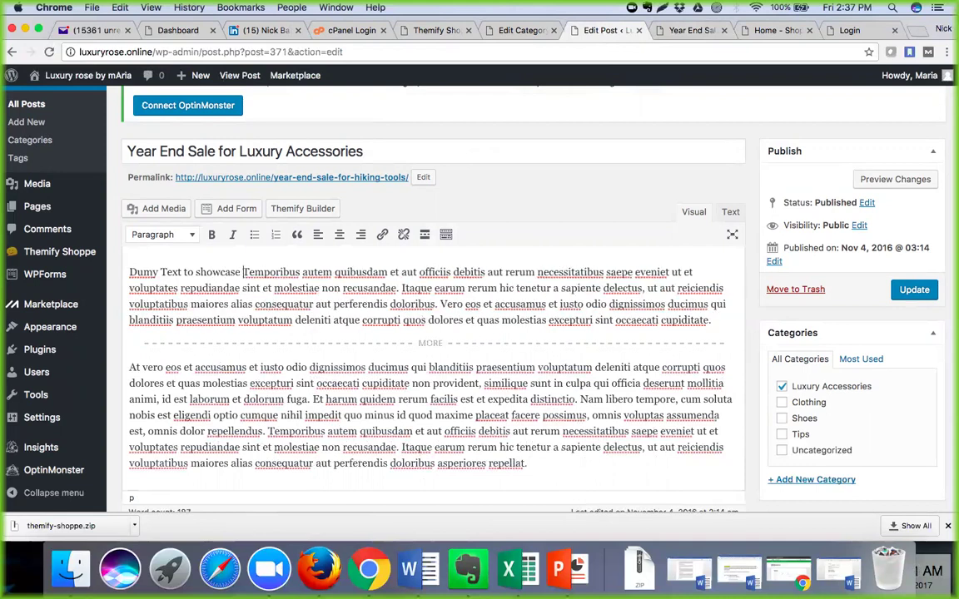
text(ssion)
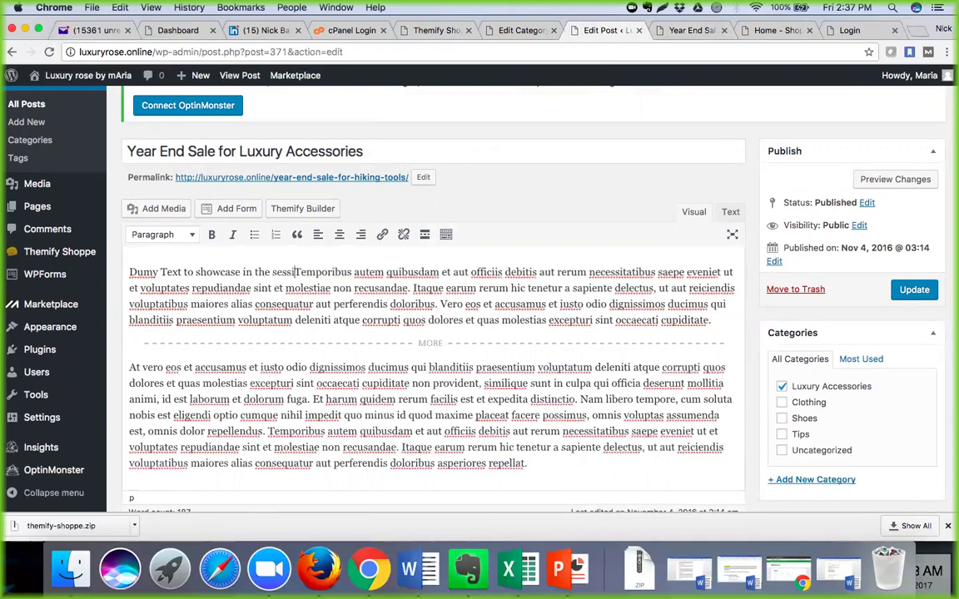
key(Return)
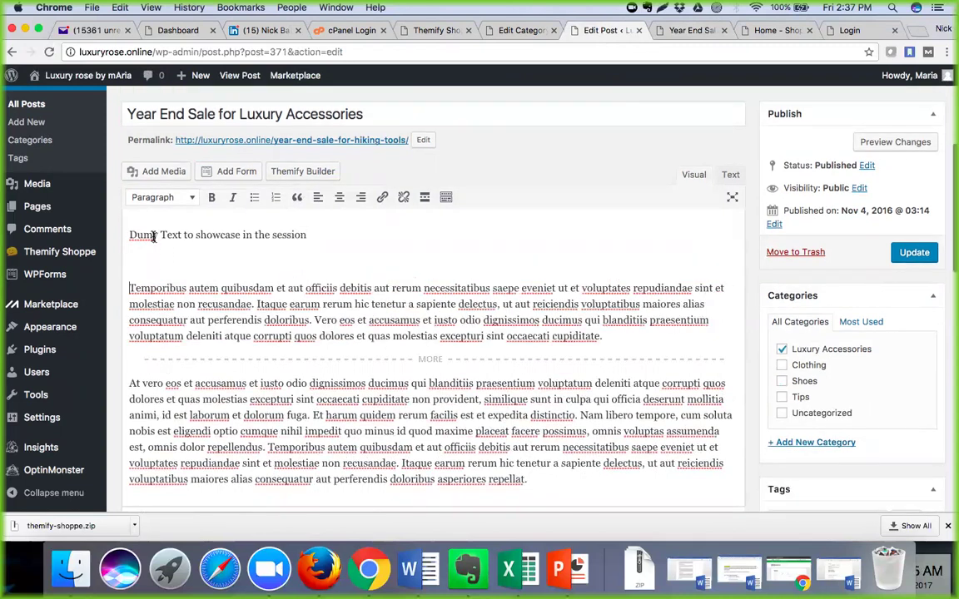
click(151, 234)
text(m)
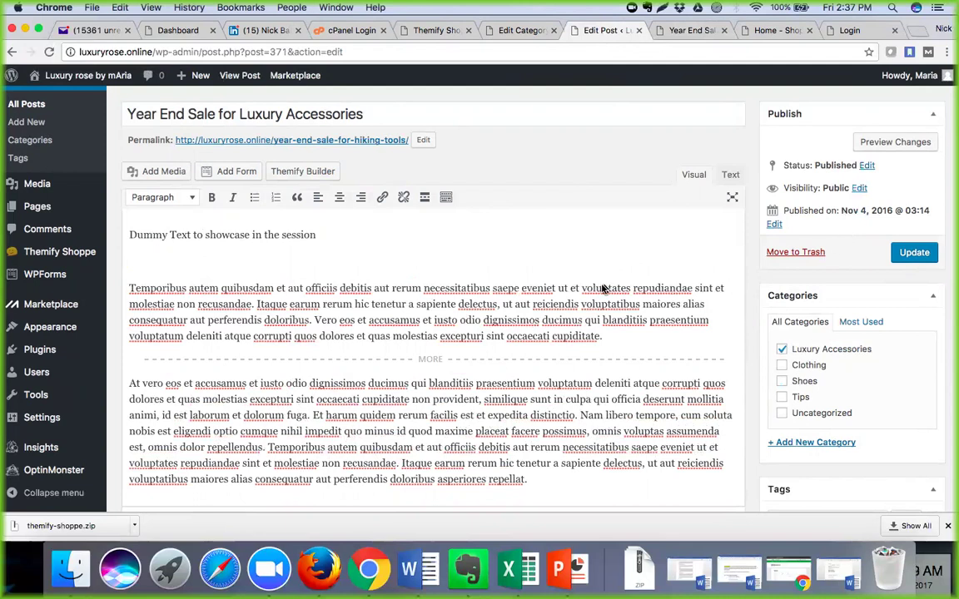
click(913, 253)
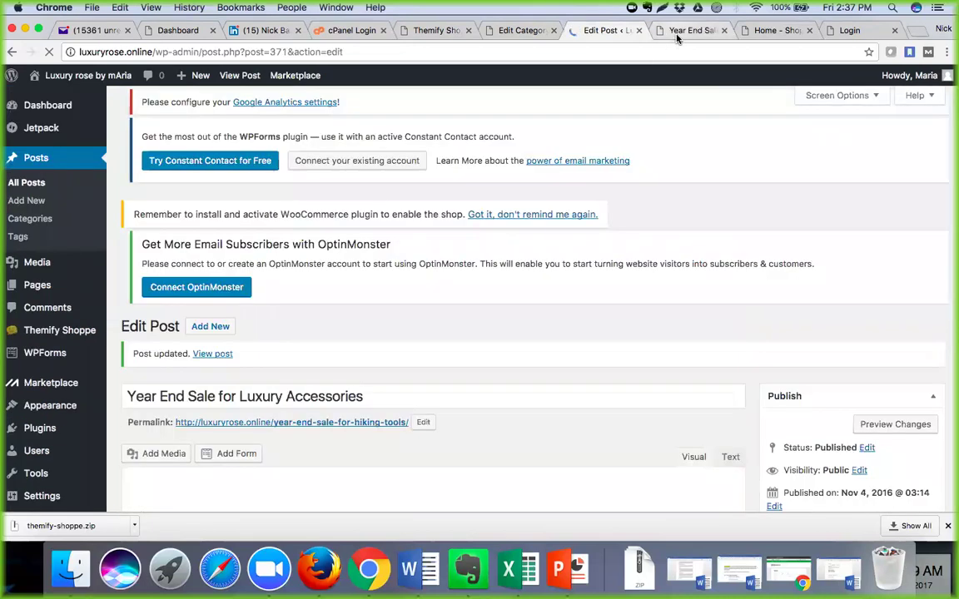
- Reload the live post page and confirm the new title and intro line
click(677, 38)
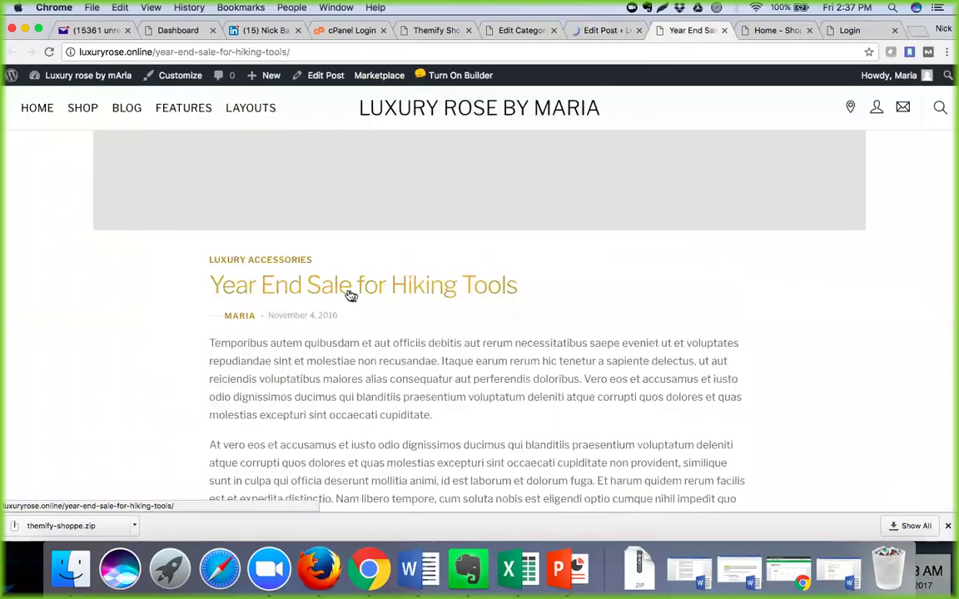
click(50, 52)
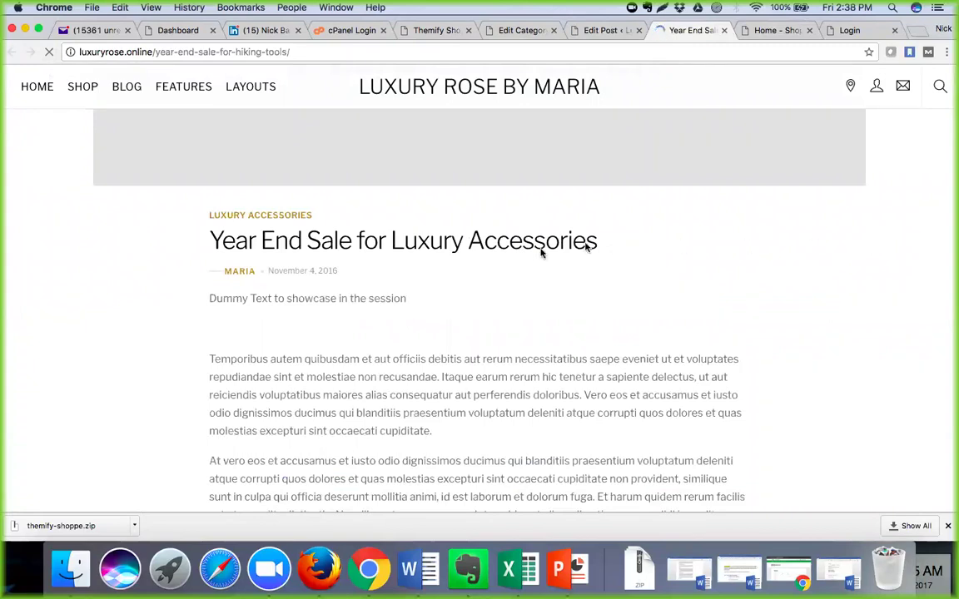
scroll(530, 263, down, 5)
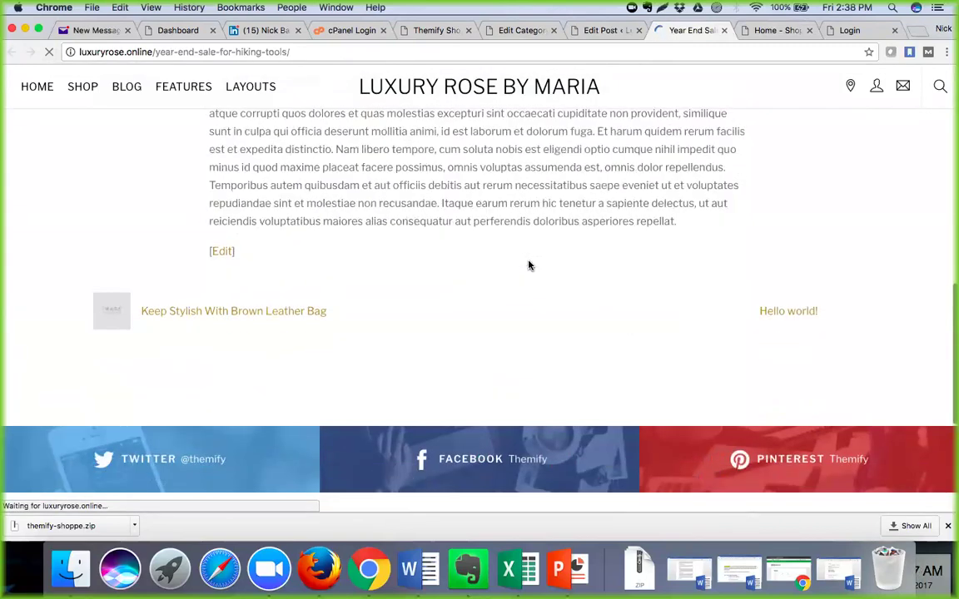
scroll(529, 264, up, 8)
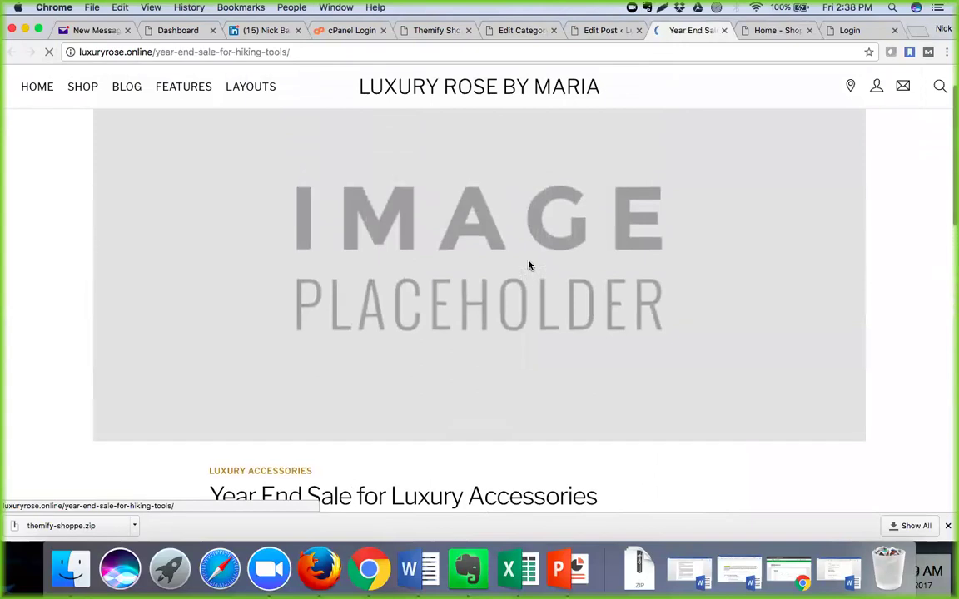
- Back in the post editor, open the Featured Image chooser from its sidebar box
click(608, 35)
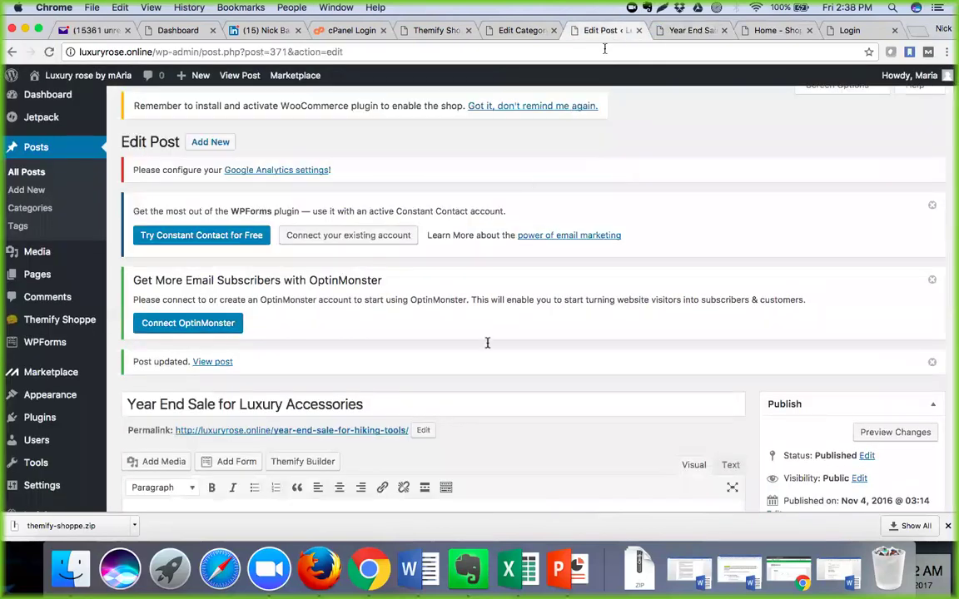
scroll(488, 343, down, 10)
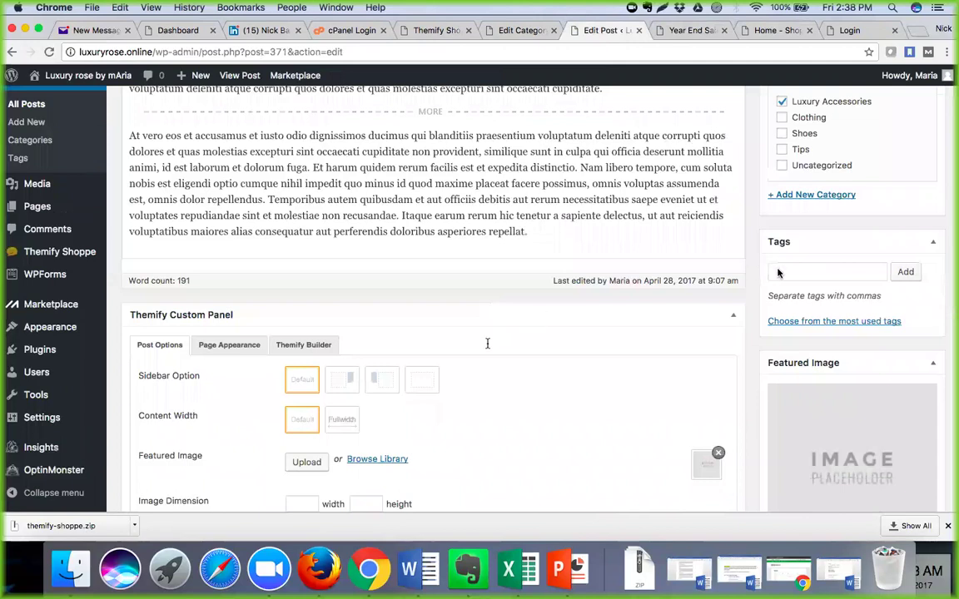
scroll(805, 270, down, 5)
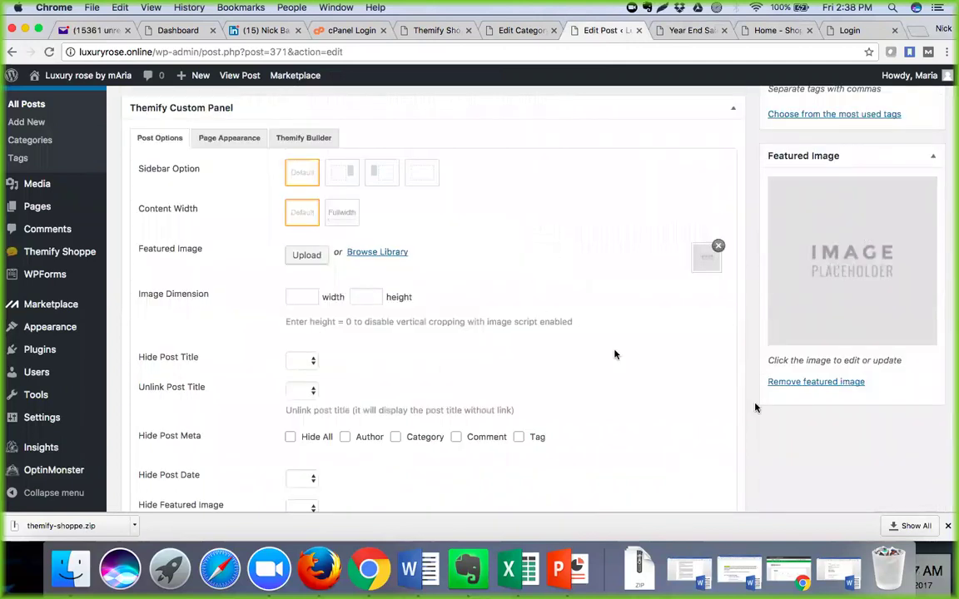
click(845, 273)
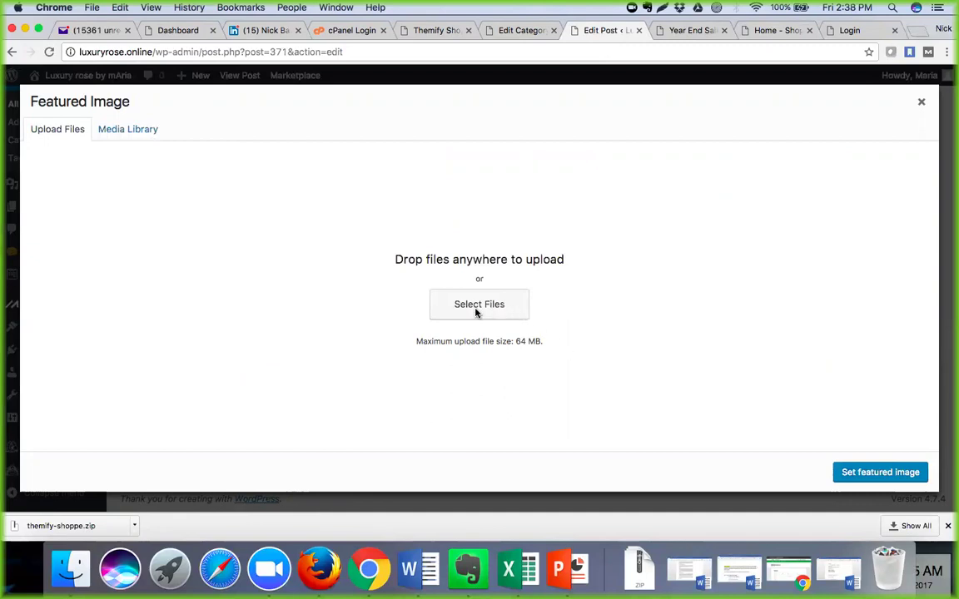
- In the upload file picker, go to the Desktop folder and select s8.png
click(138, 131)
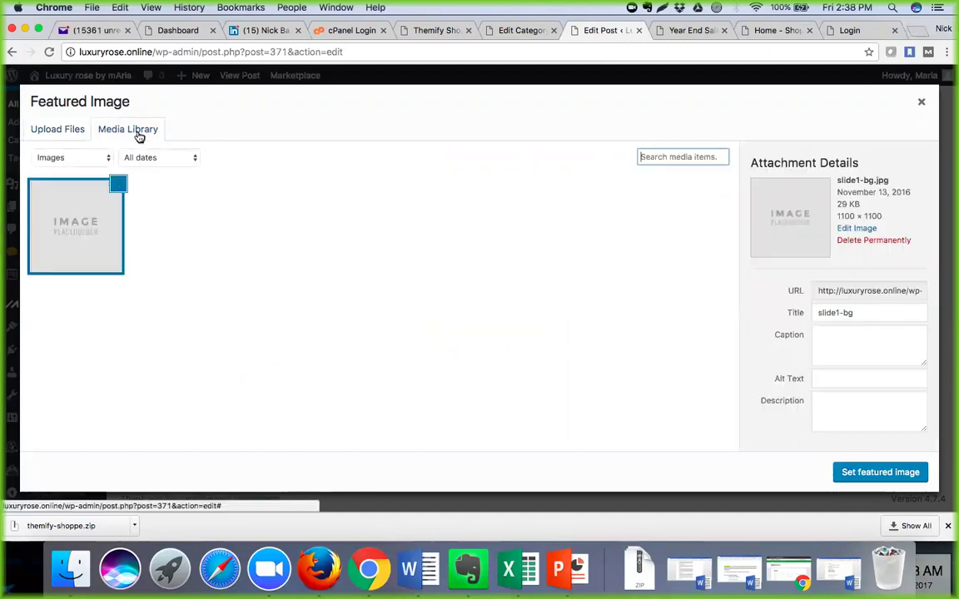
click(63, 131)
click(484, 314)
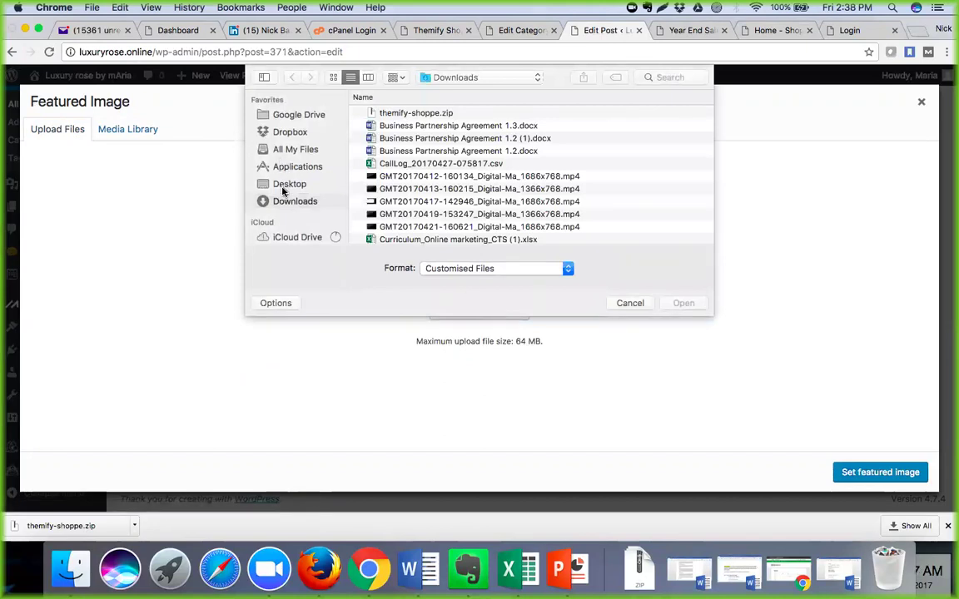
click(287, 184)
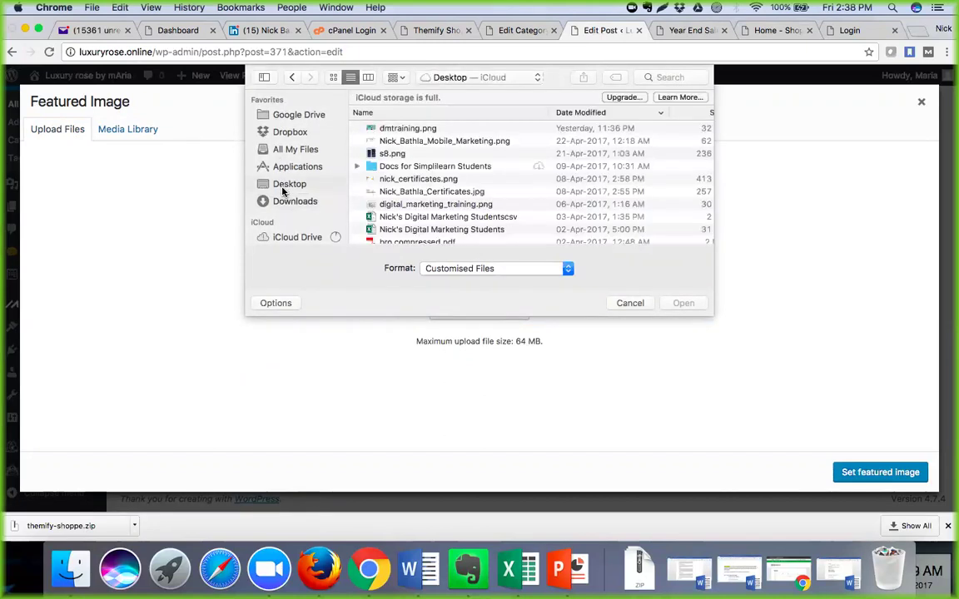
click(397, 156)
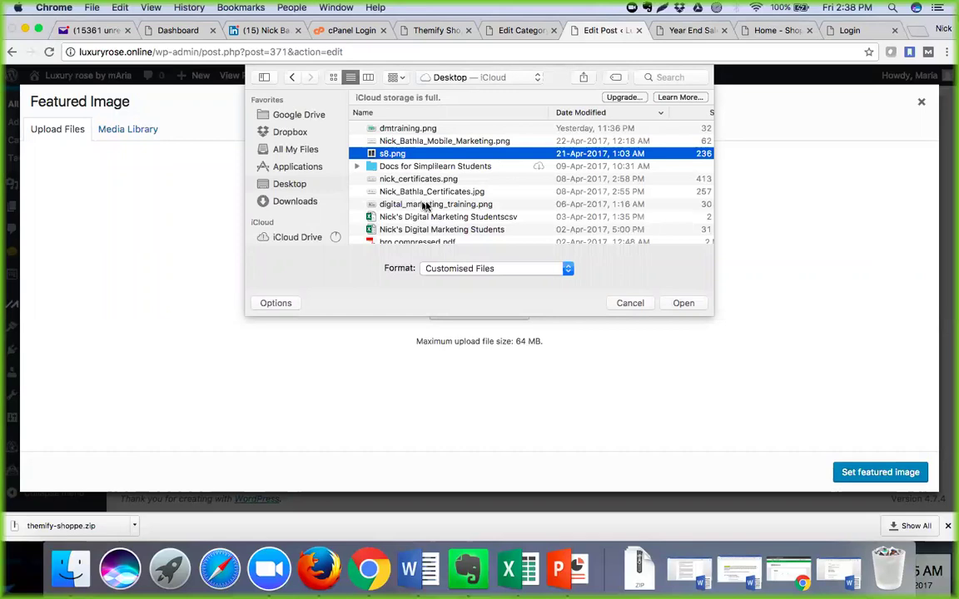
- Cancel the file picker without uploading anything and open a new blank browser tab
scroll(499, 216, down, 1)
scroll(519, 222, down, 10)
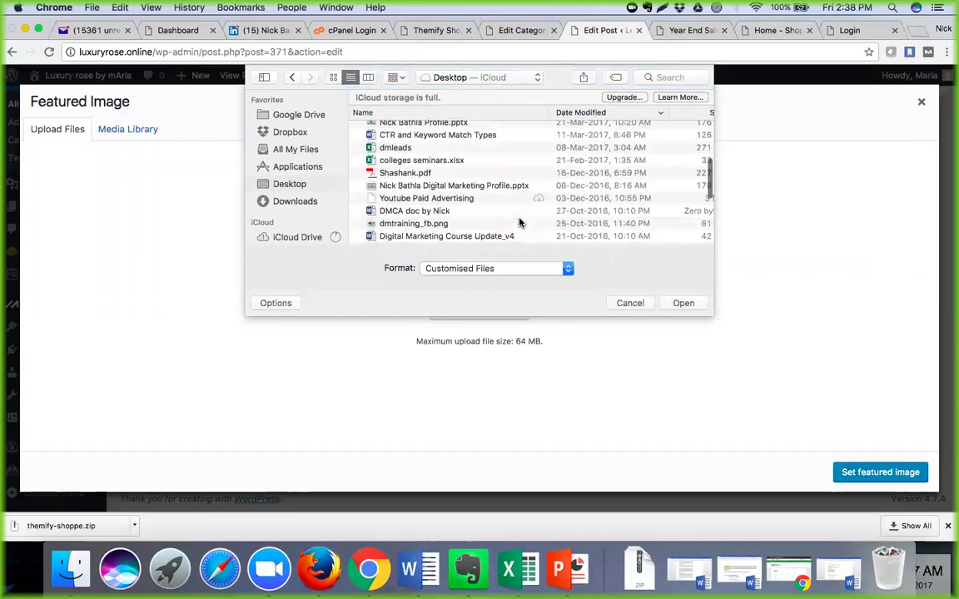
scroll(520, 222, down, 5)
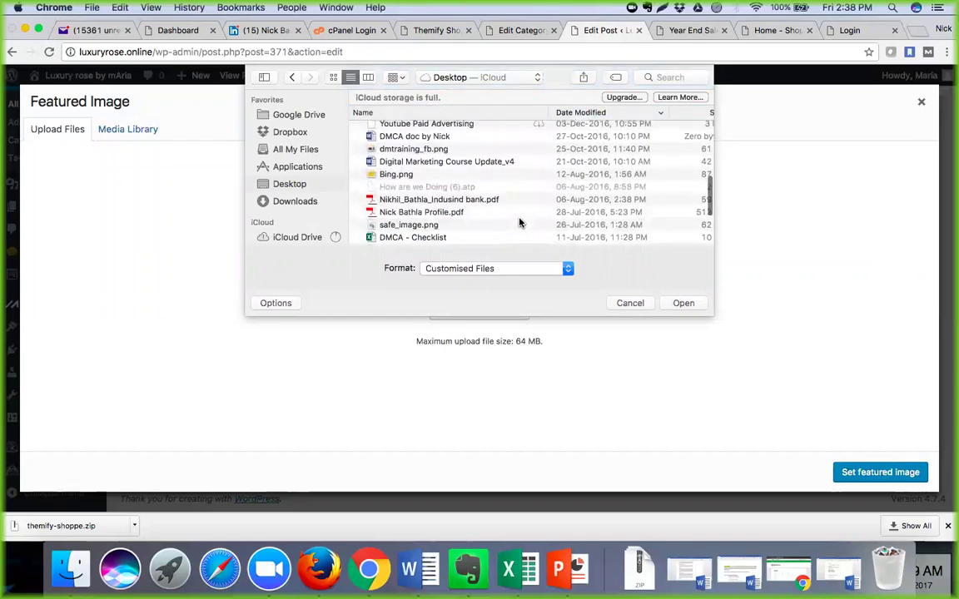
scroll(519, 222, down, 3)
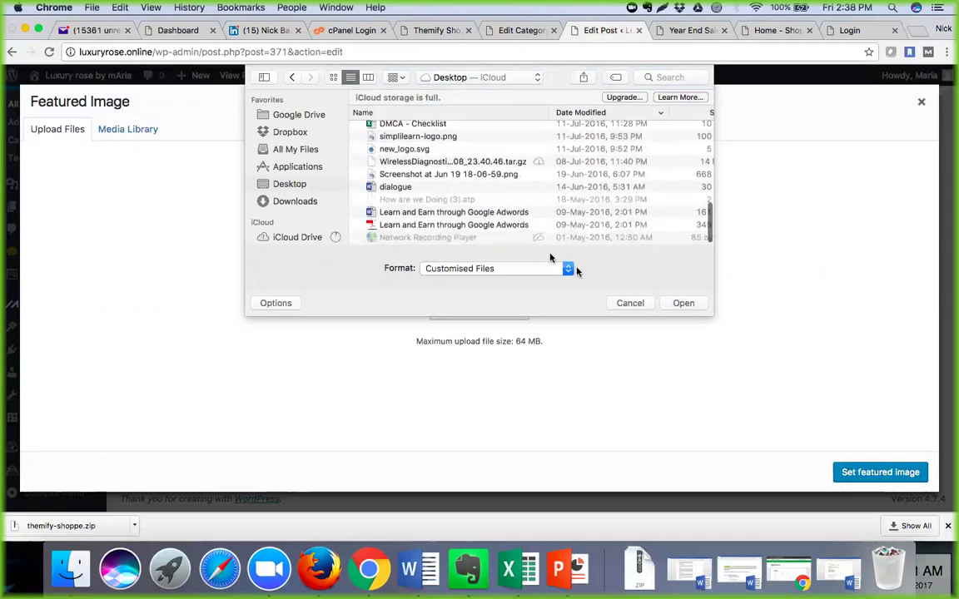
click(629, 303)
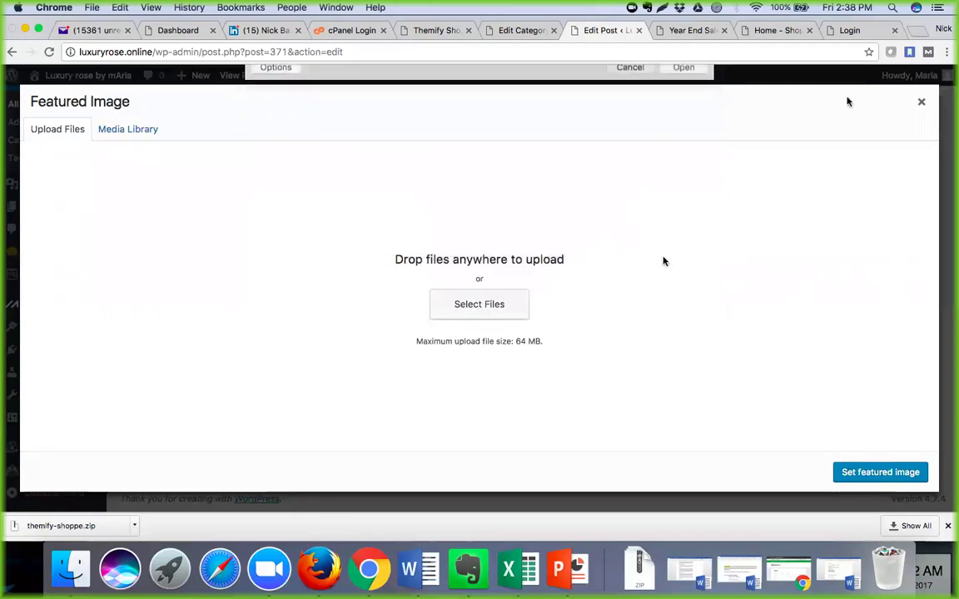
click(916, 32)
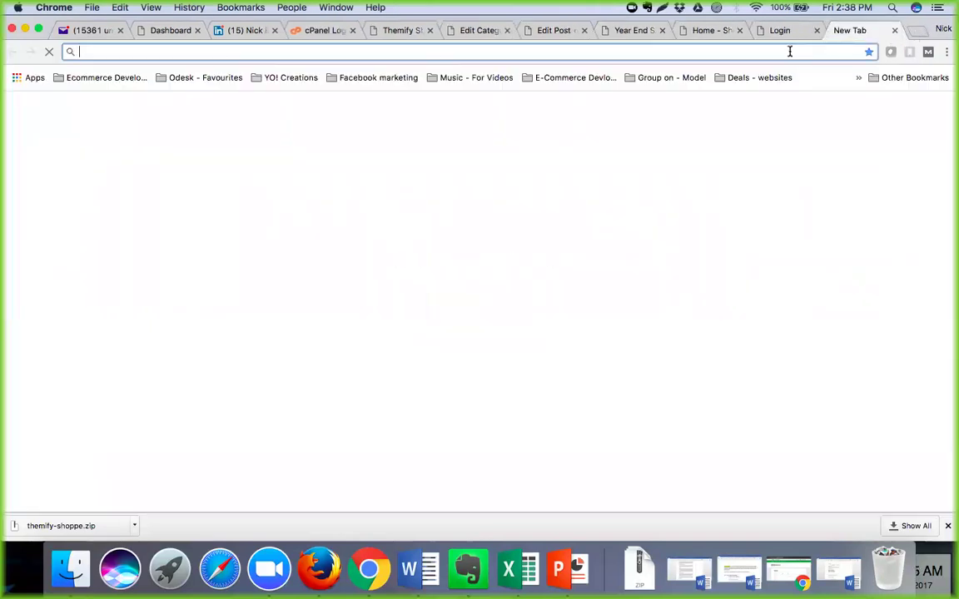
- Search Google for 'luxury accessories' and show the Images results
text(luxu)
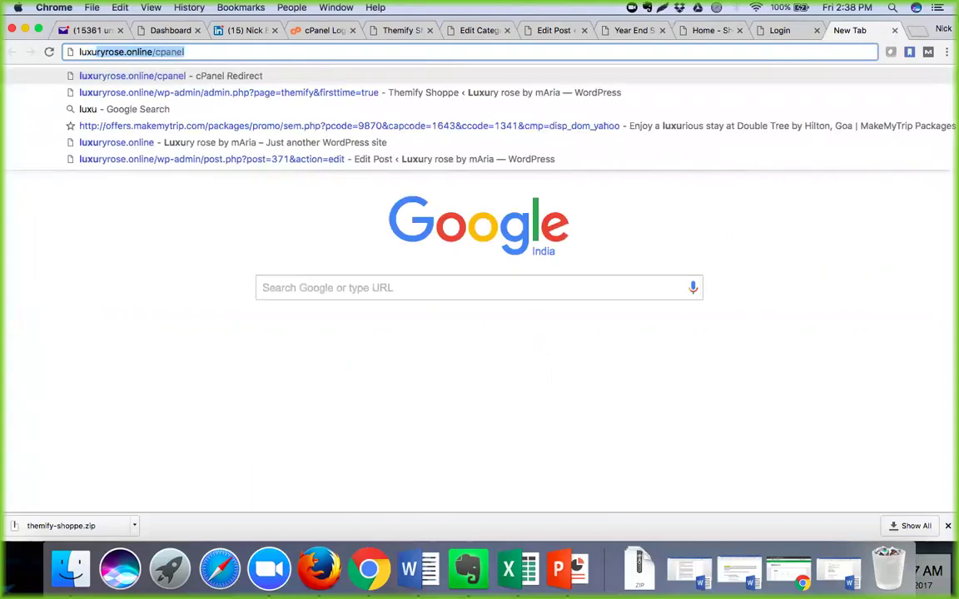
text(ry accessories)
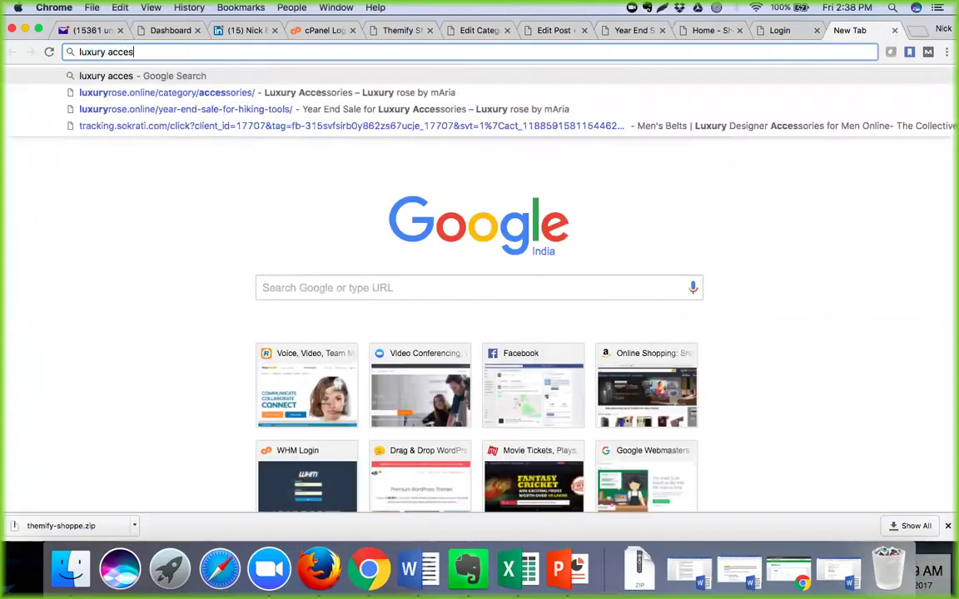
key(Return)
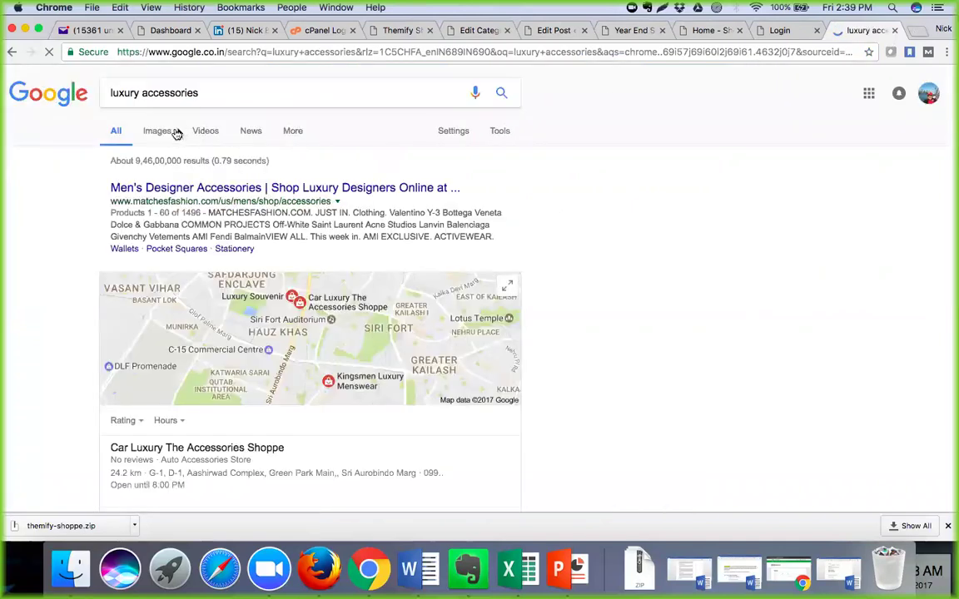
click(172, 135)
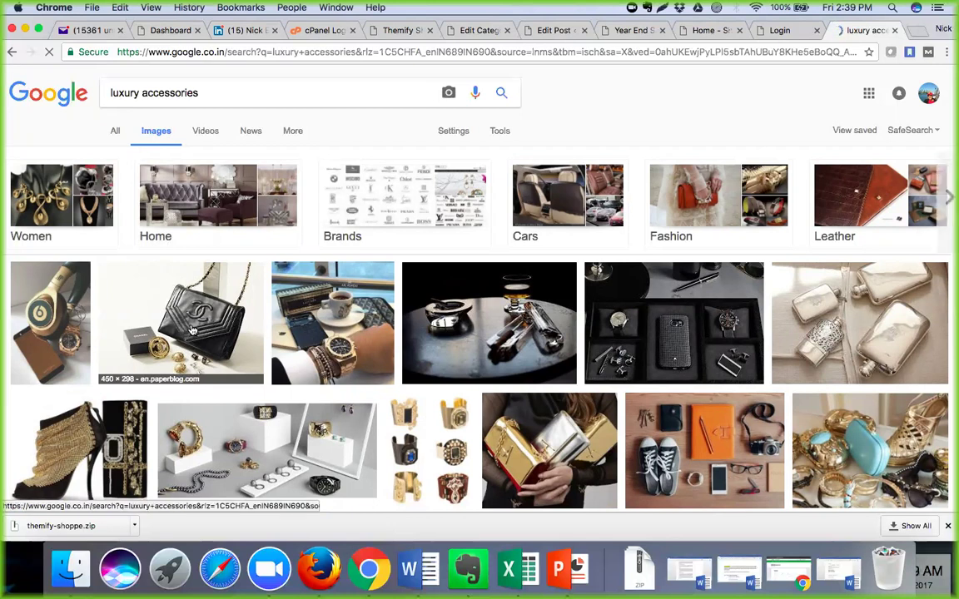
- Save the black handbag photo from Google Images as dummyluxury.jpeg, then return to the post page
click(191, 331)
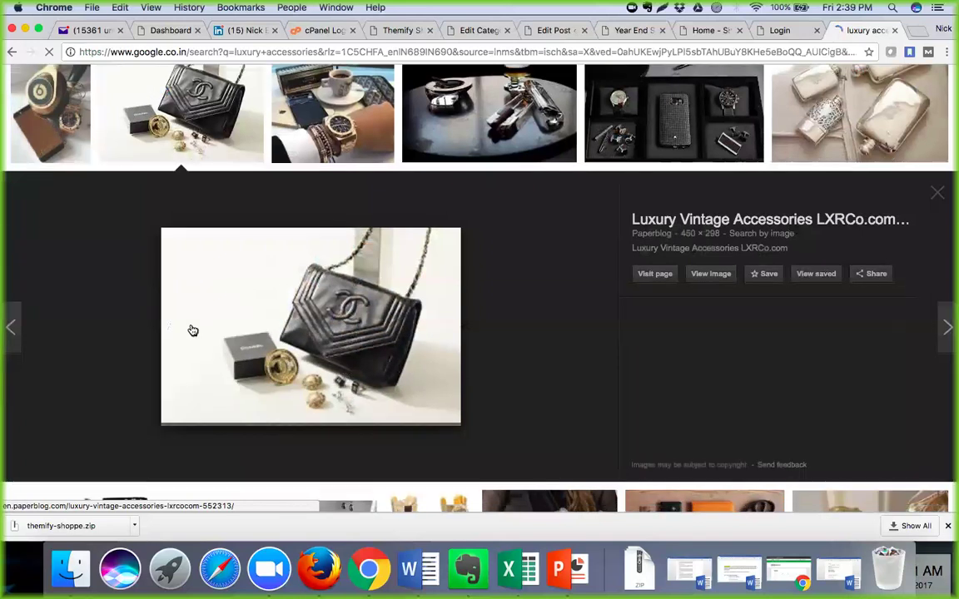
right_click(264, 302)
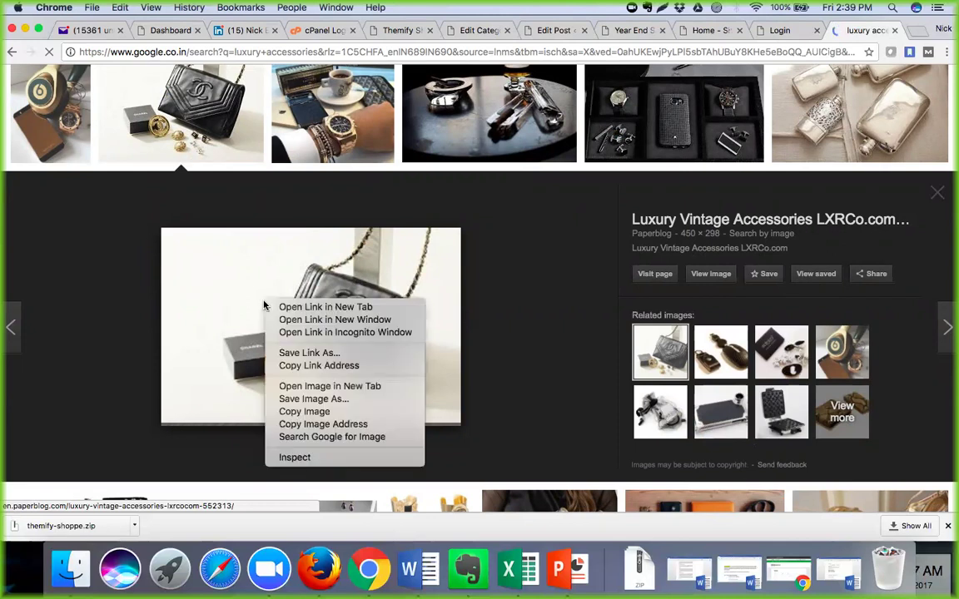
click(549, 332)
right_click(366, 314)
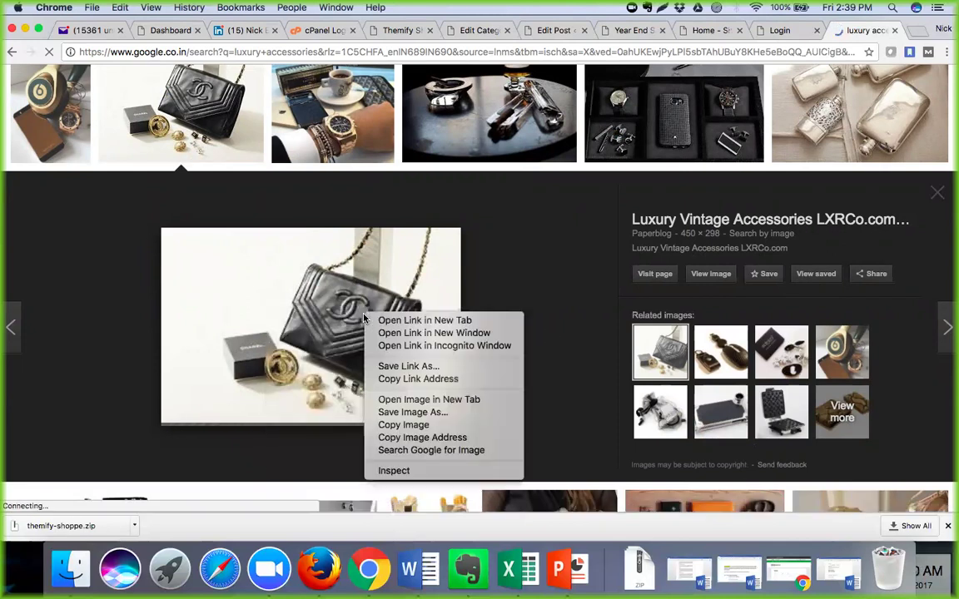
click(407, 412)
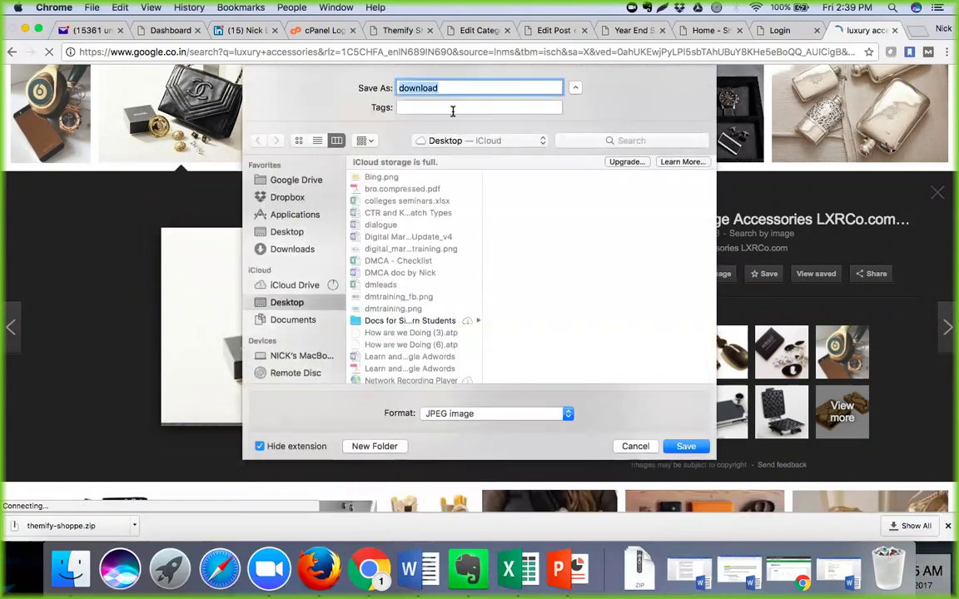
text(dummyluxury)
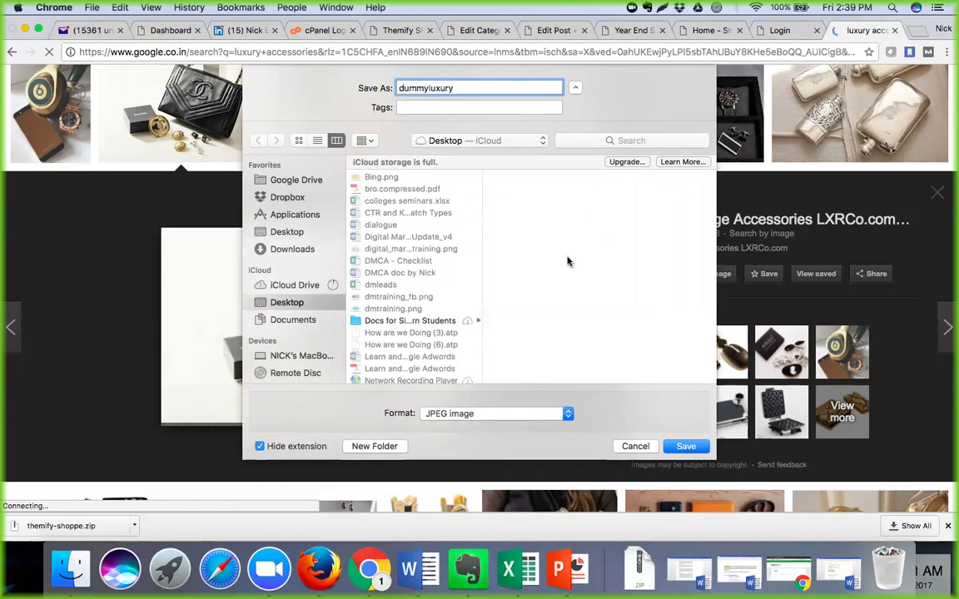
click(691, 447)
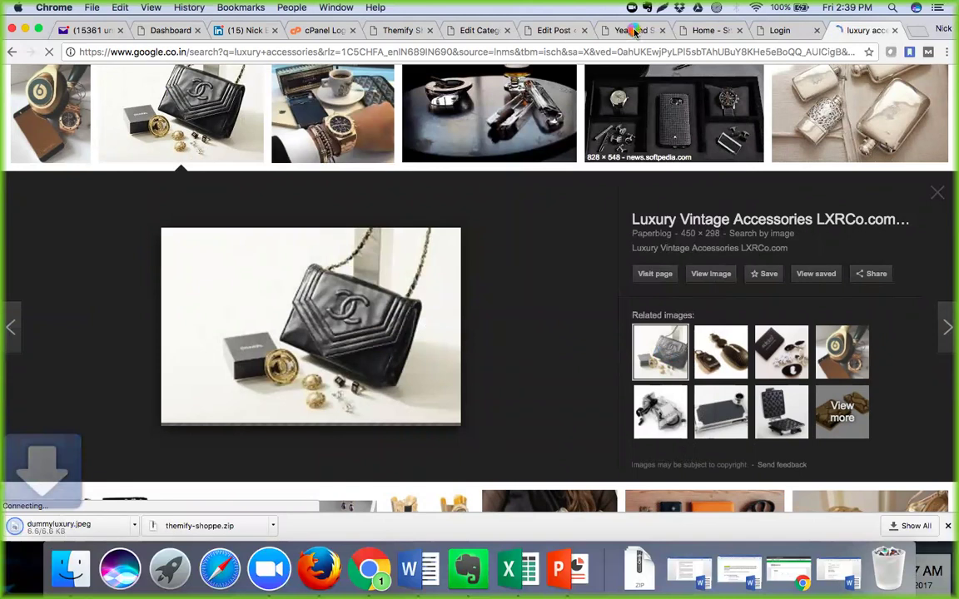
click(634, 31)
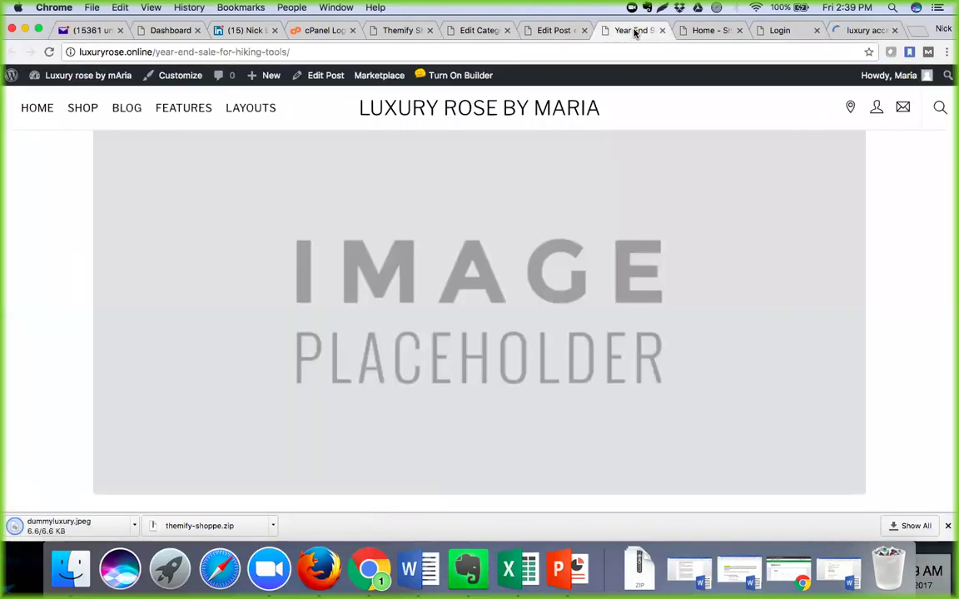
- Upload dummyluxury.jpeg from the Desktop and set it as the post's featured image
click(561, 31)
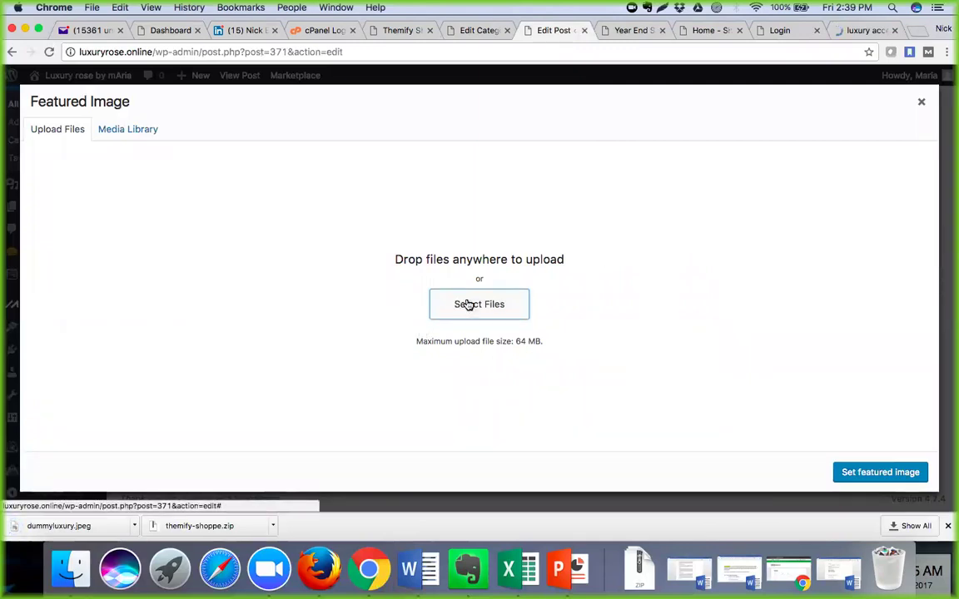
click(468, 304)
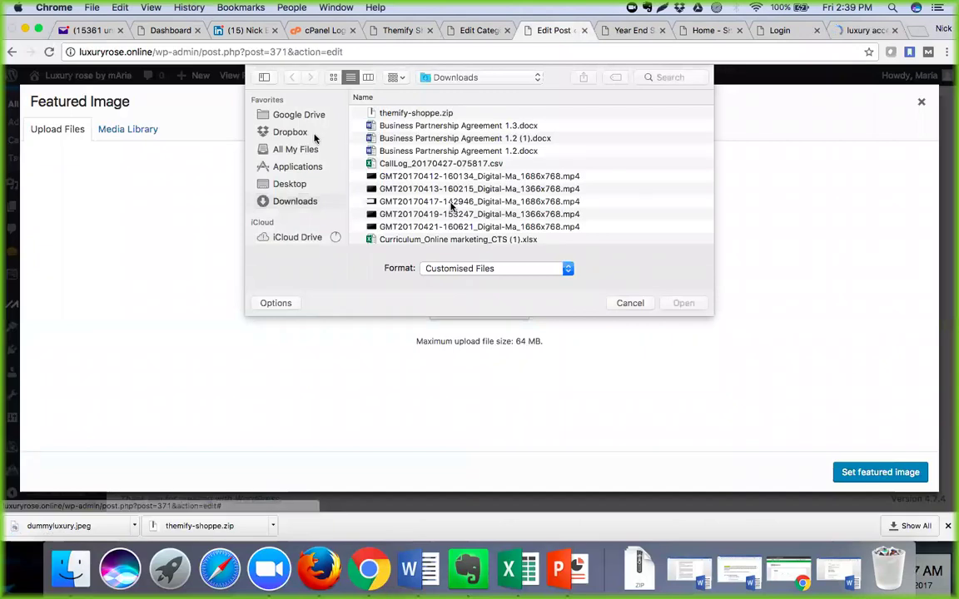
click(289, 184)
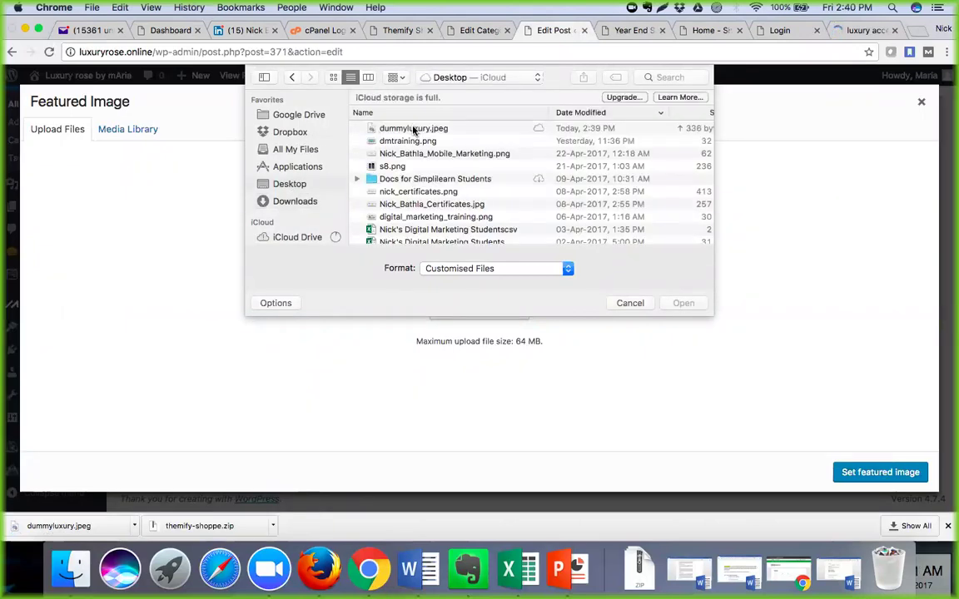
click(413, 128)
click(675, 303)
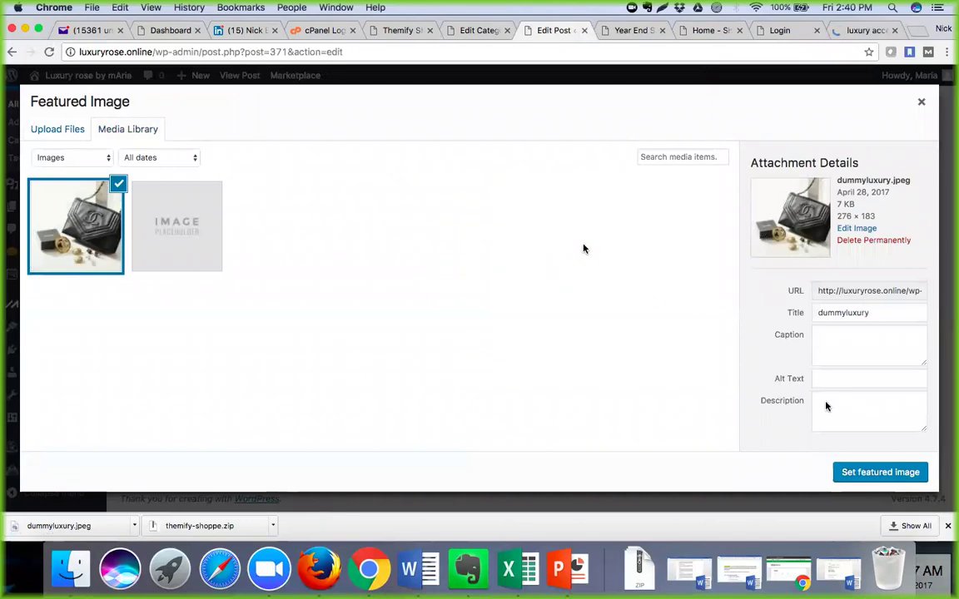
click(869, 473)
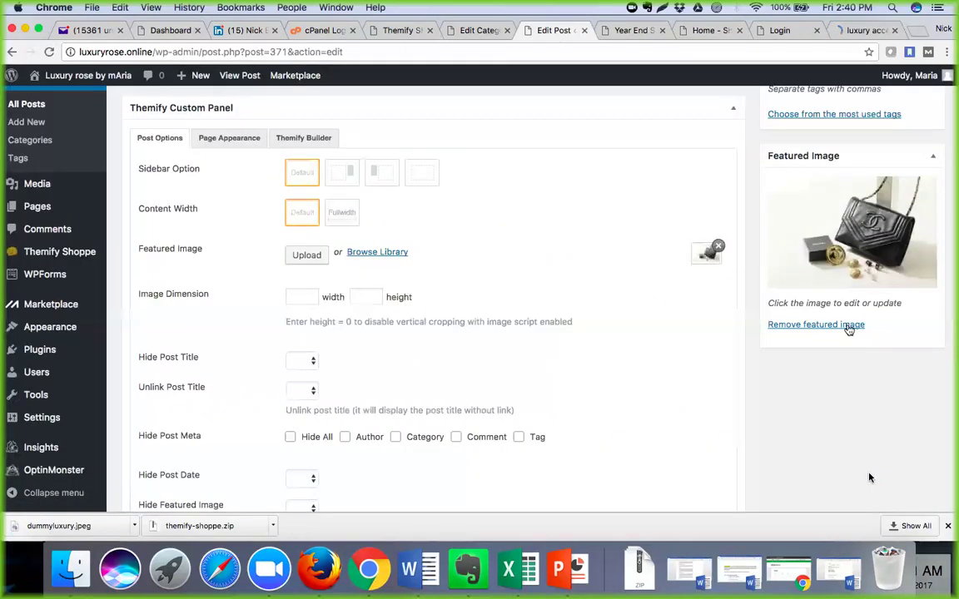
- Update the Year End Sale post to save the featured image, then switch to its live page
scroll(849, 330, up, 8)
scroll(849, 330, up, 6)
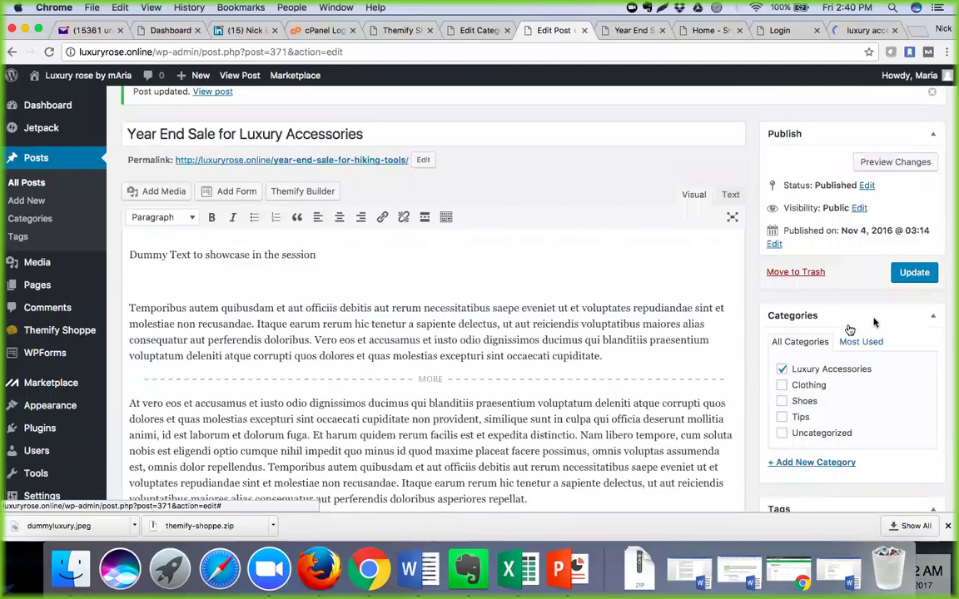
click(902, 324)
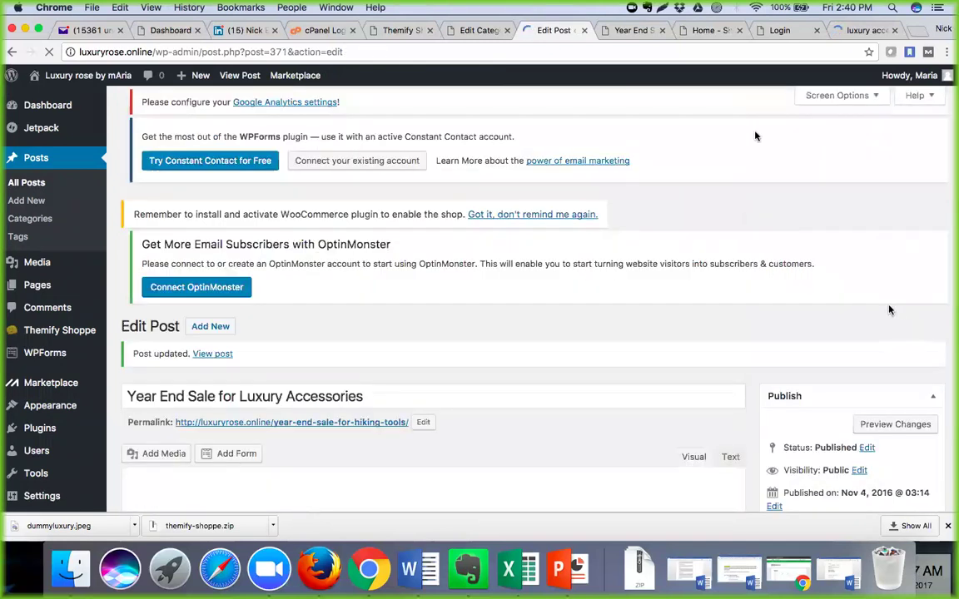
click(631, 33)
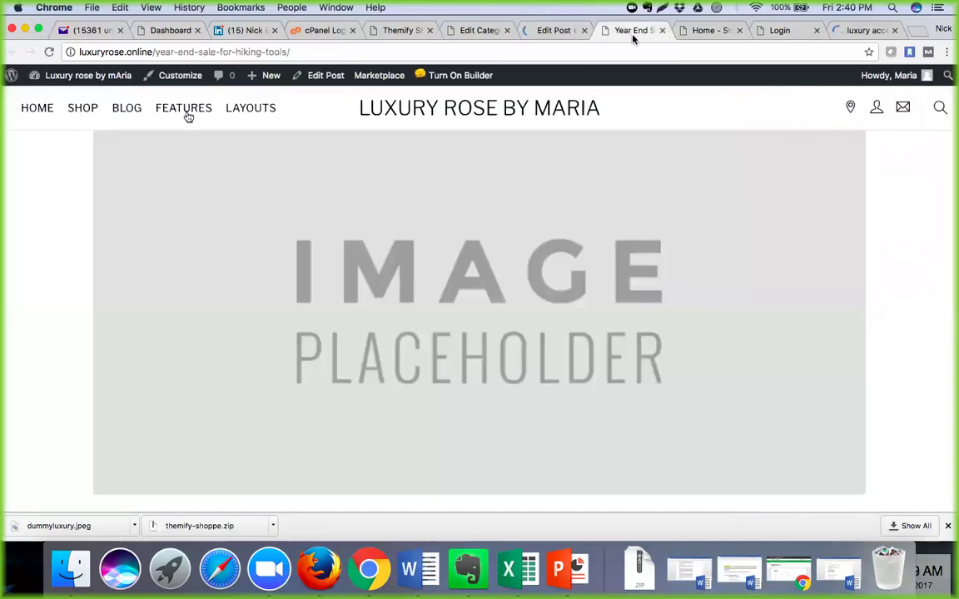
- Reload the live post and scroll through it to confirm the handbag featured image
click(50, 52)
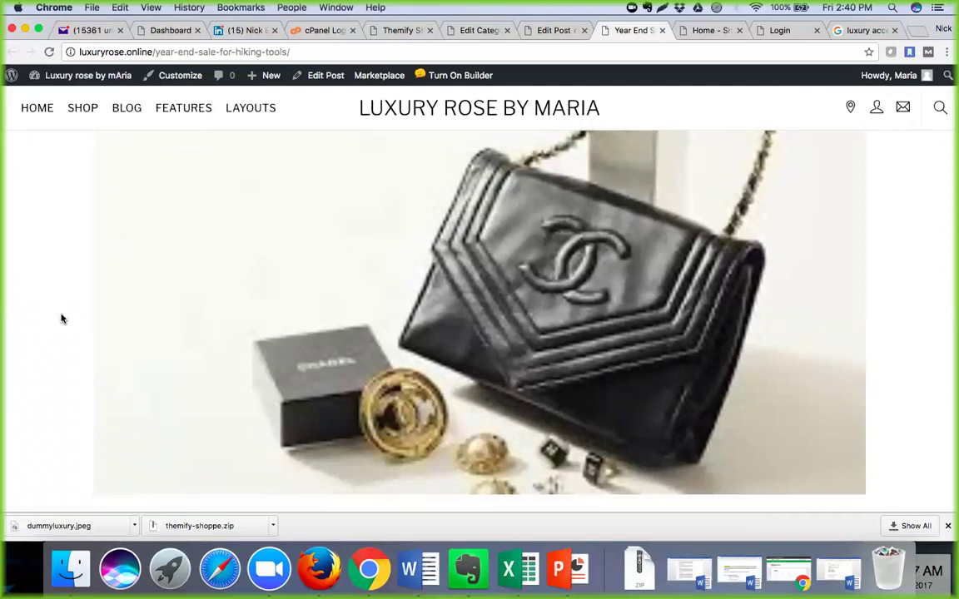
scroll(61, 319, down, 4)
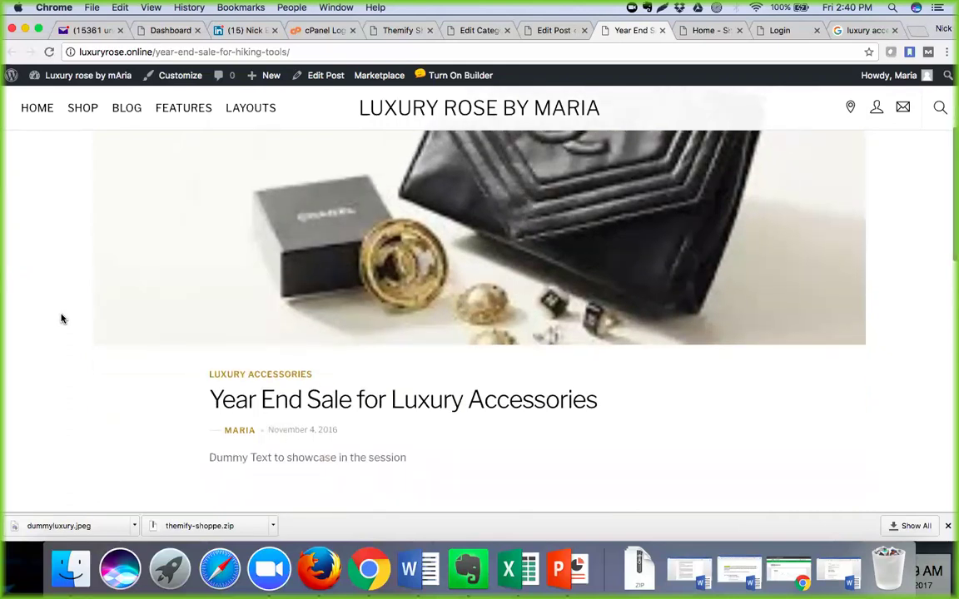
scroll(61, 319, down, 2)
scroll(61, 319, down, 10)
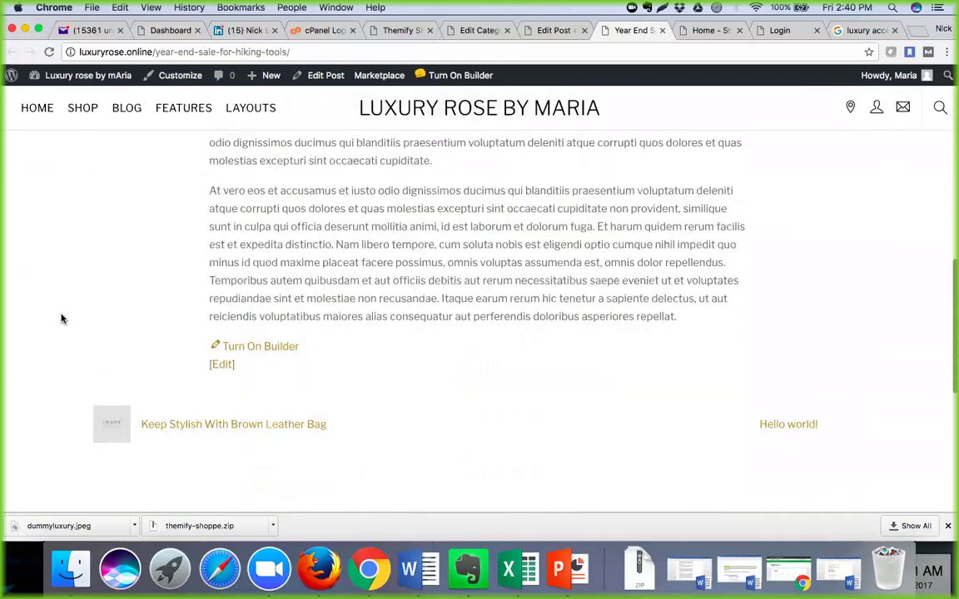
scroll(384, 277, up, 15)
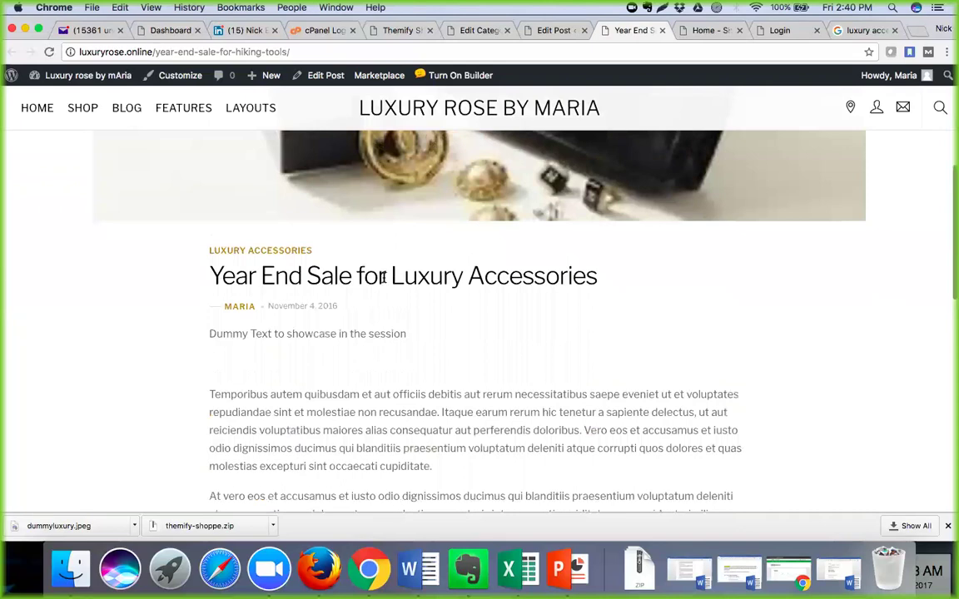
scroll(383, 277, up, 3)
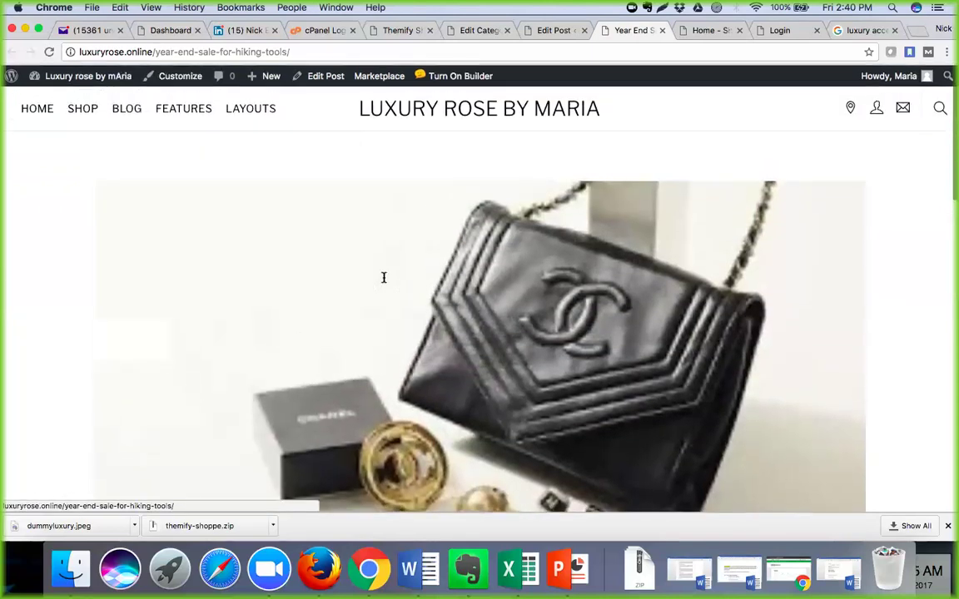